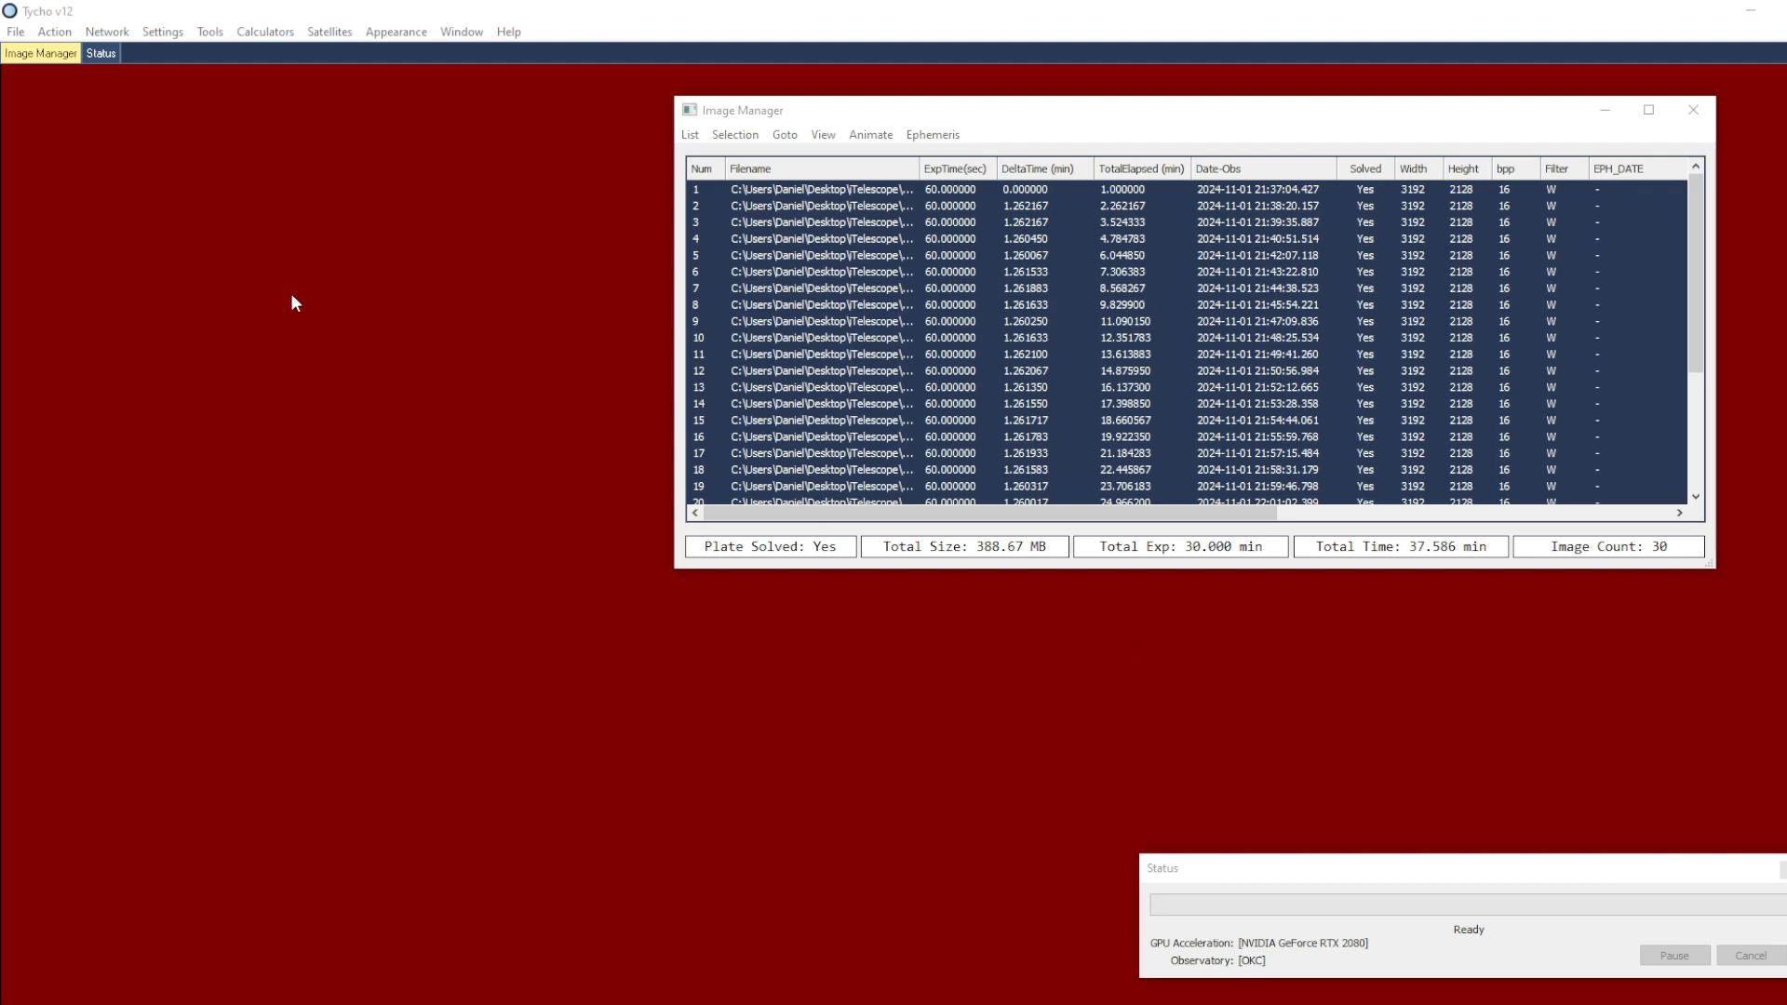
Open the loaded images in the Image Viewer and bring up the Comet Photometry tool
{"action": "left_click", "coordinate": [68, 39]}
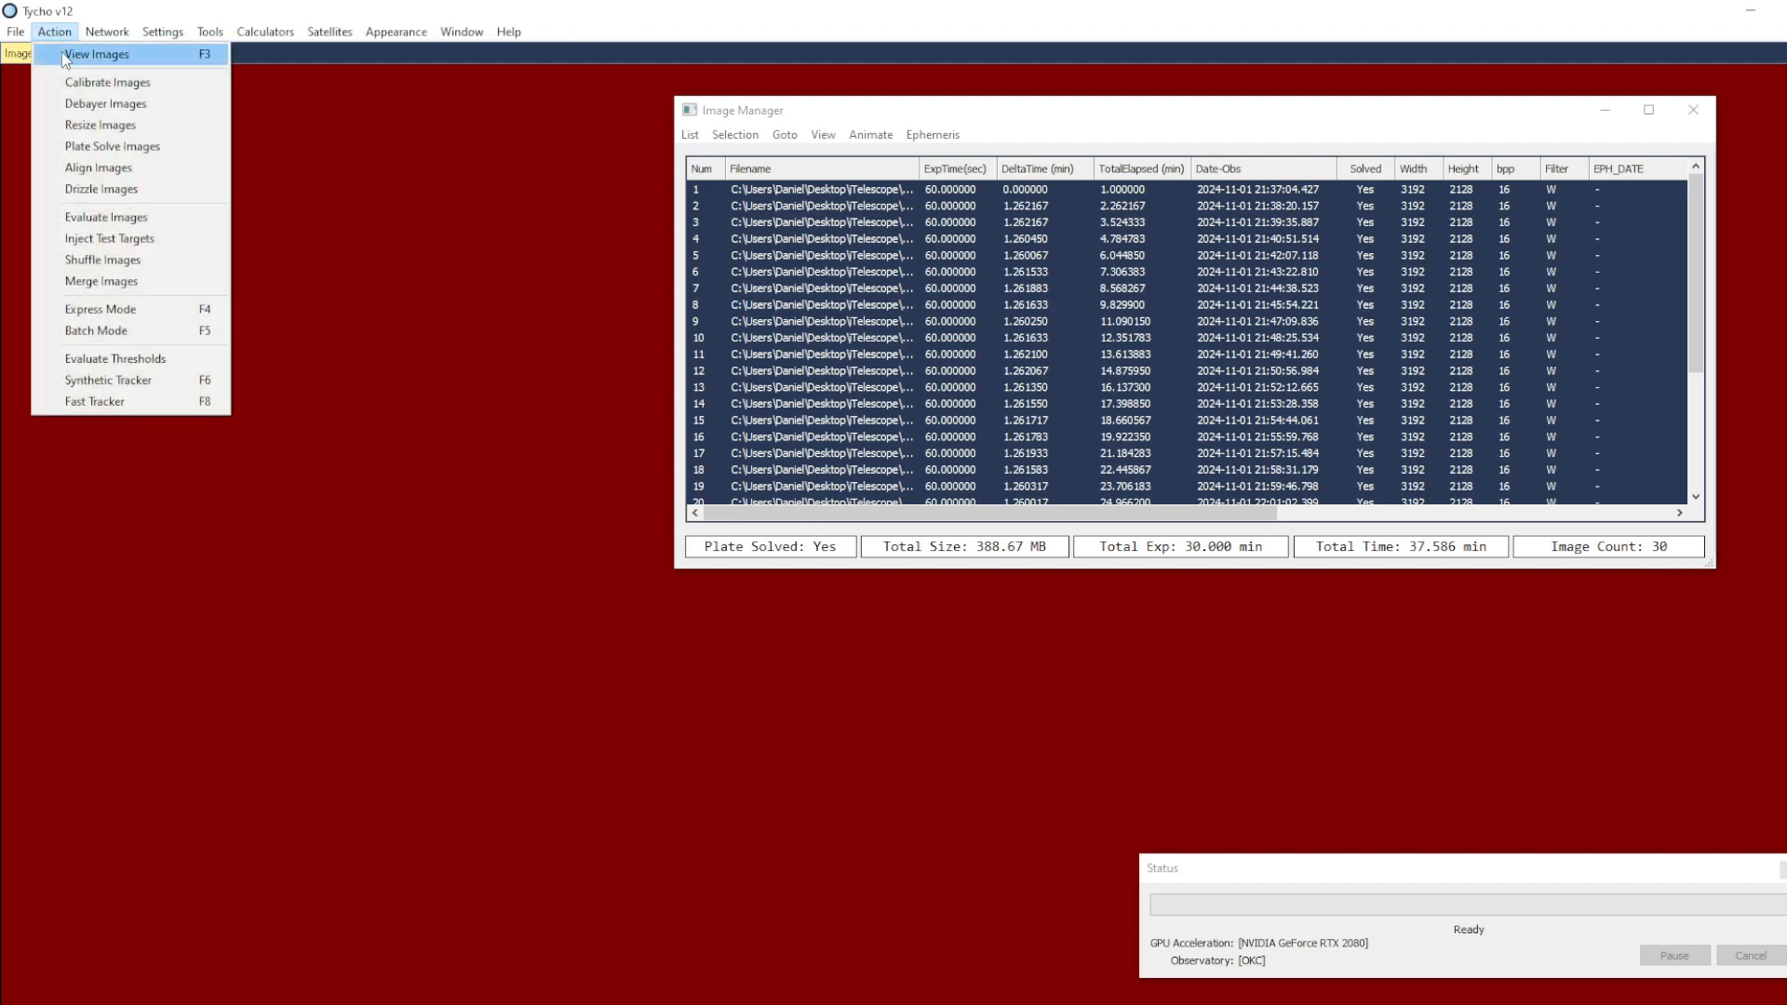
{"action": "left_click", "coordinate": [136, 54]}
{"action": "scroll", "coordinate": [433, 517], "scroll_direction": "up", "scroll_amount": 2}
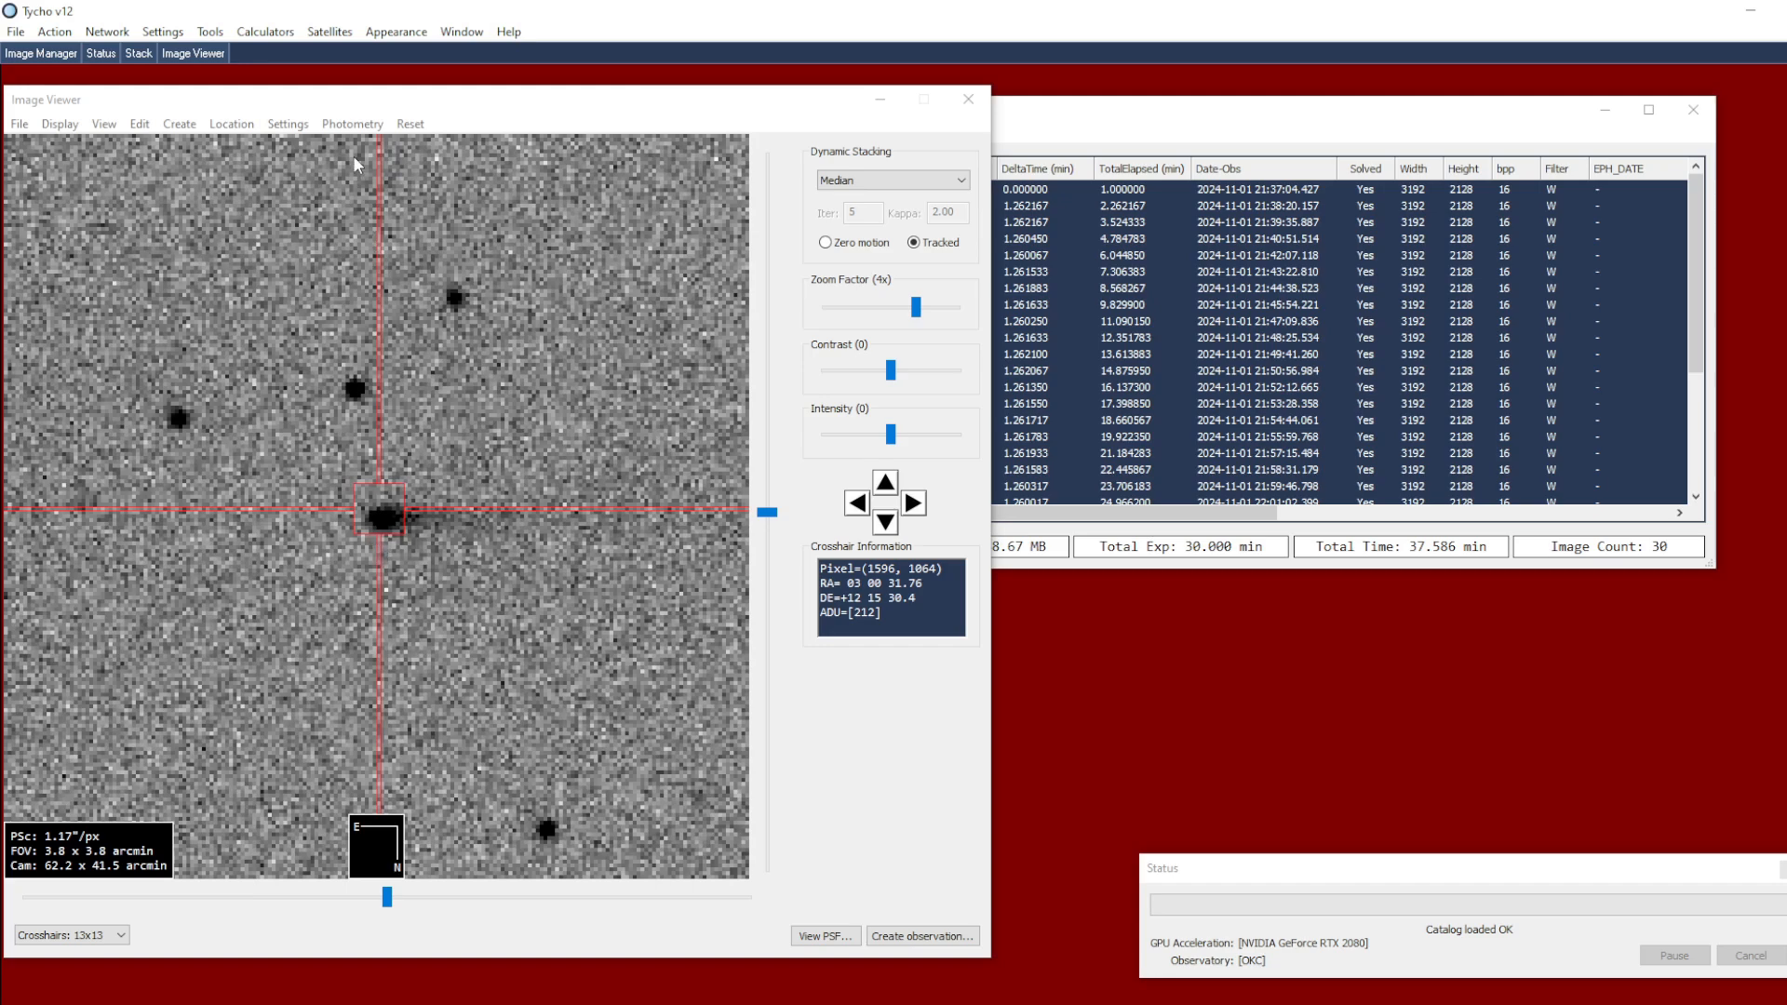
{"action": "left_click", "coordinate": [353, 125]}
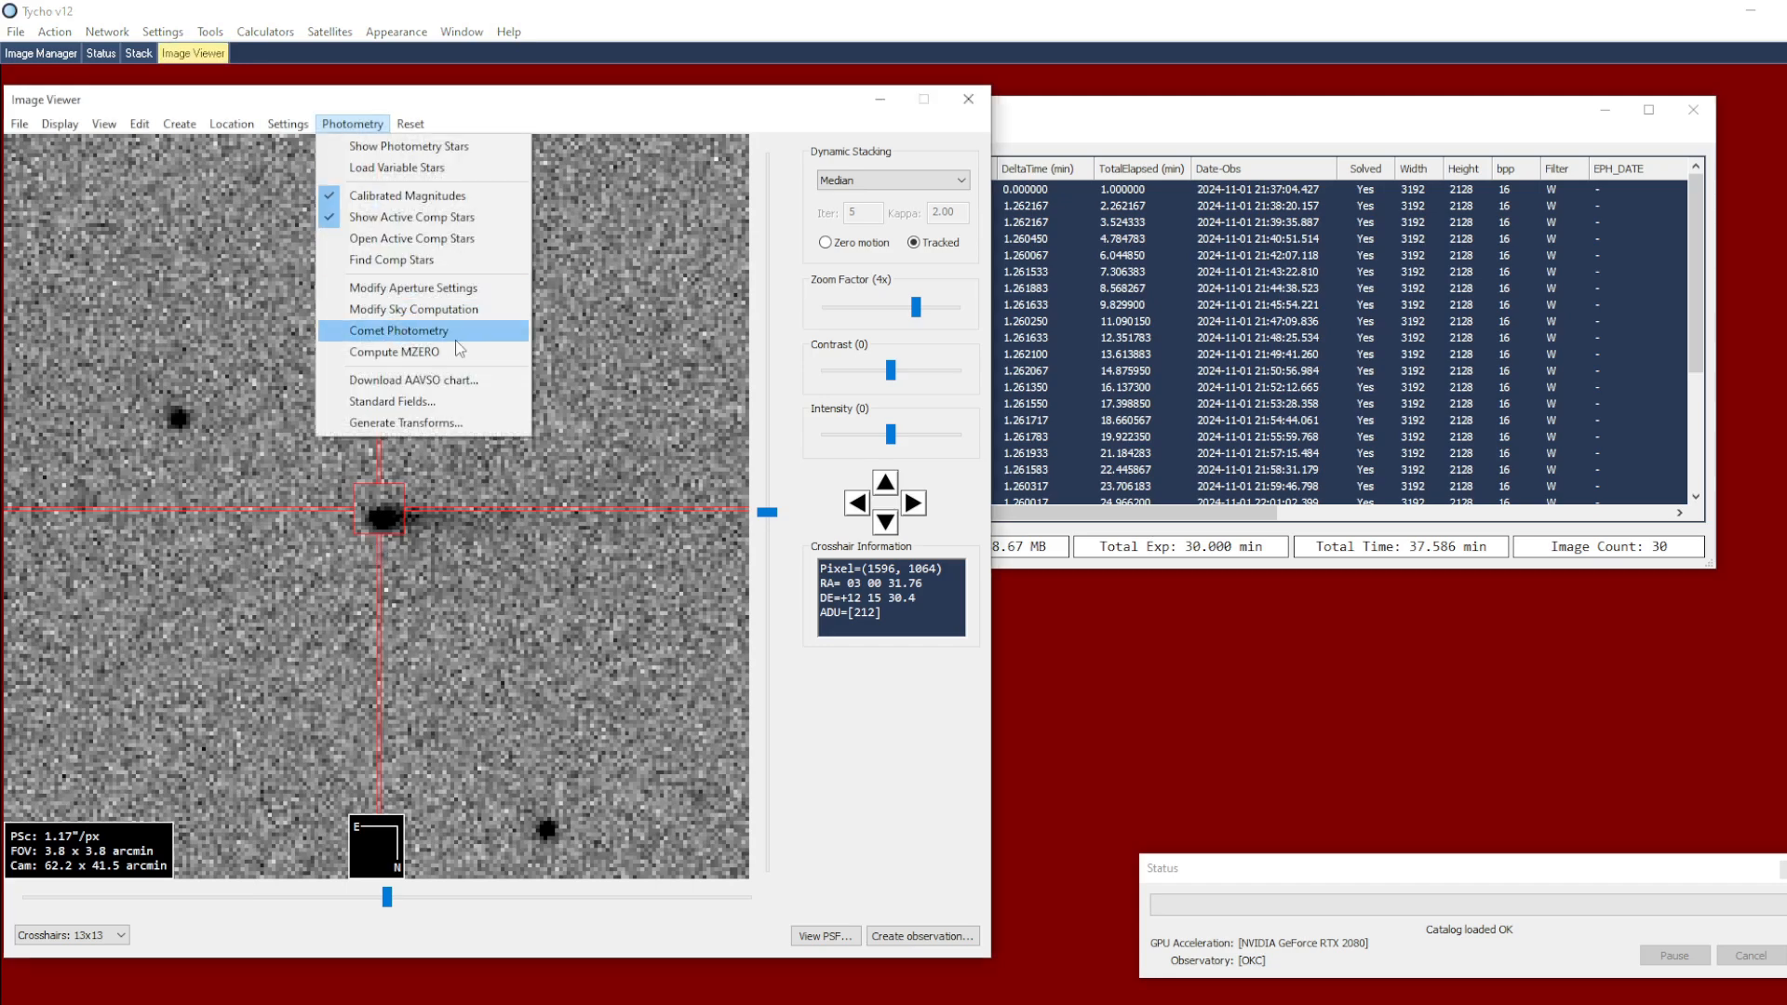
{"action": "left_click", "coordinate": [402, 334]}
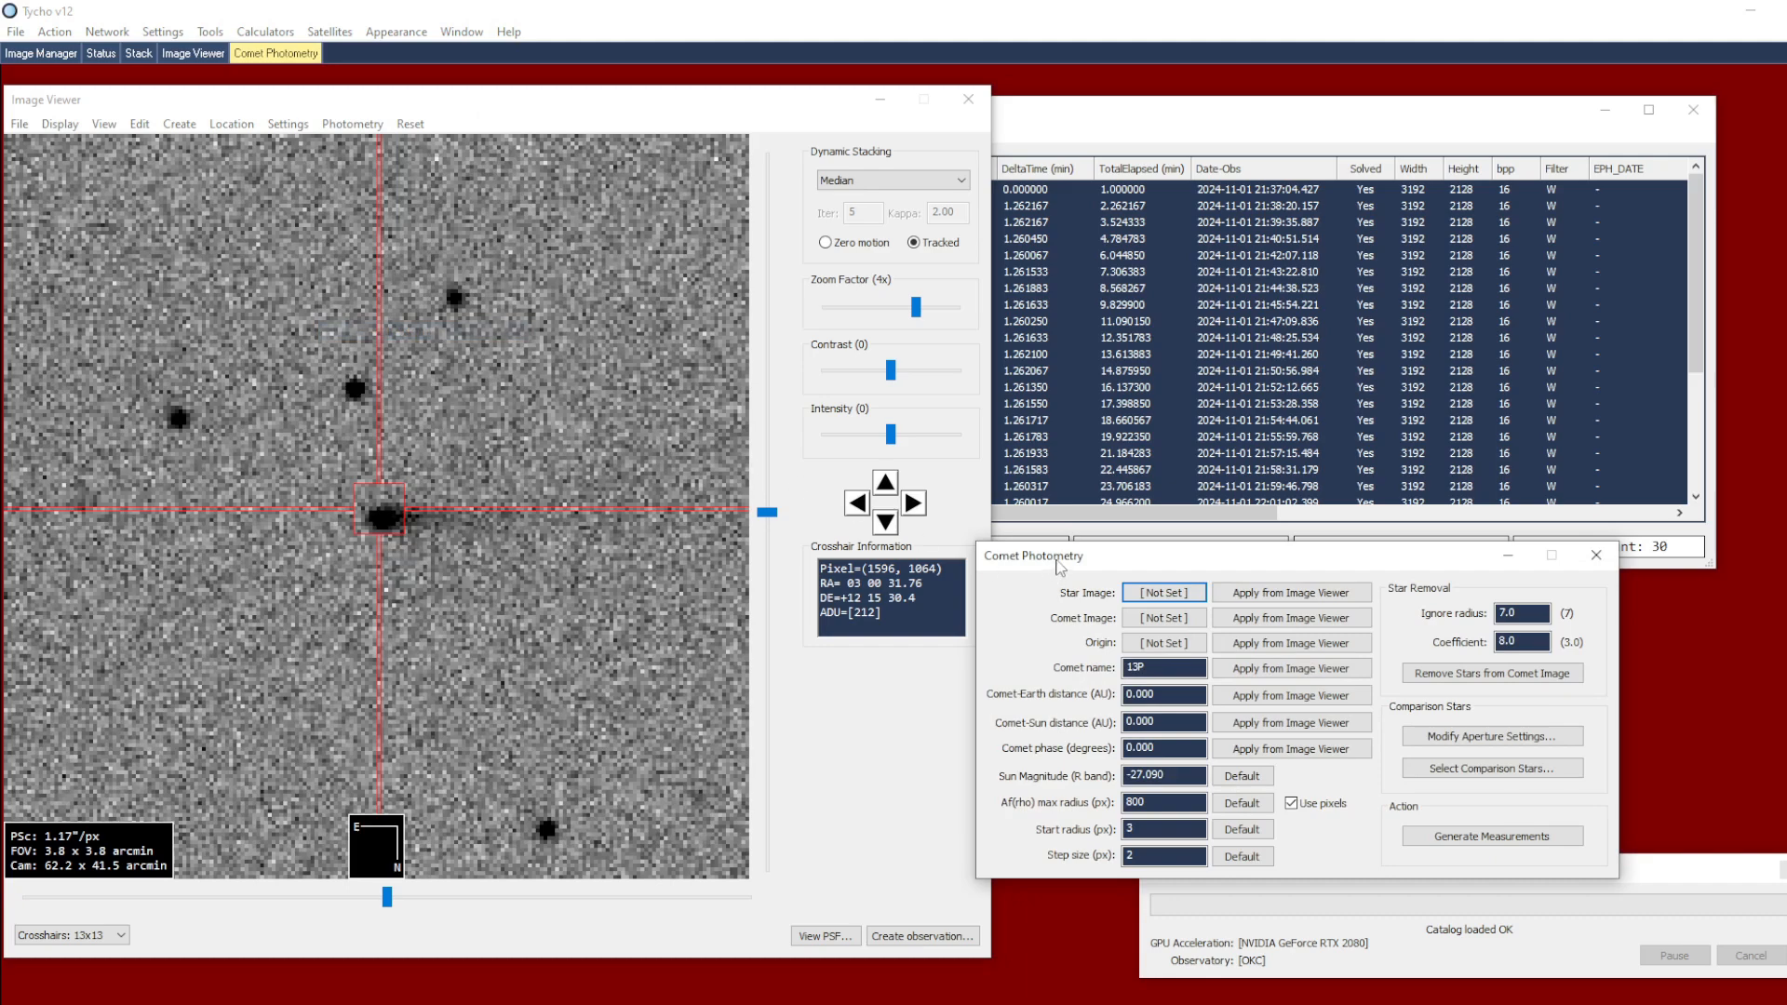
{"action": "left_click_drag", "start_coordinate": [1061, 566], "coordinate": [1063, 538]}
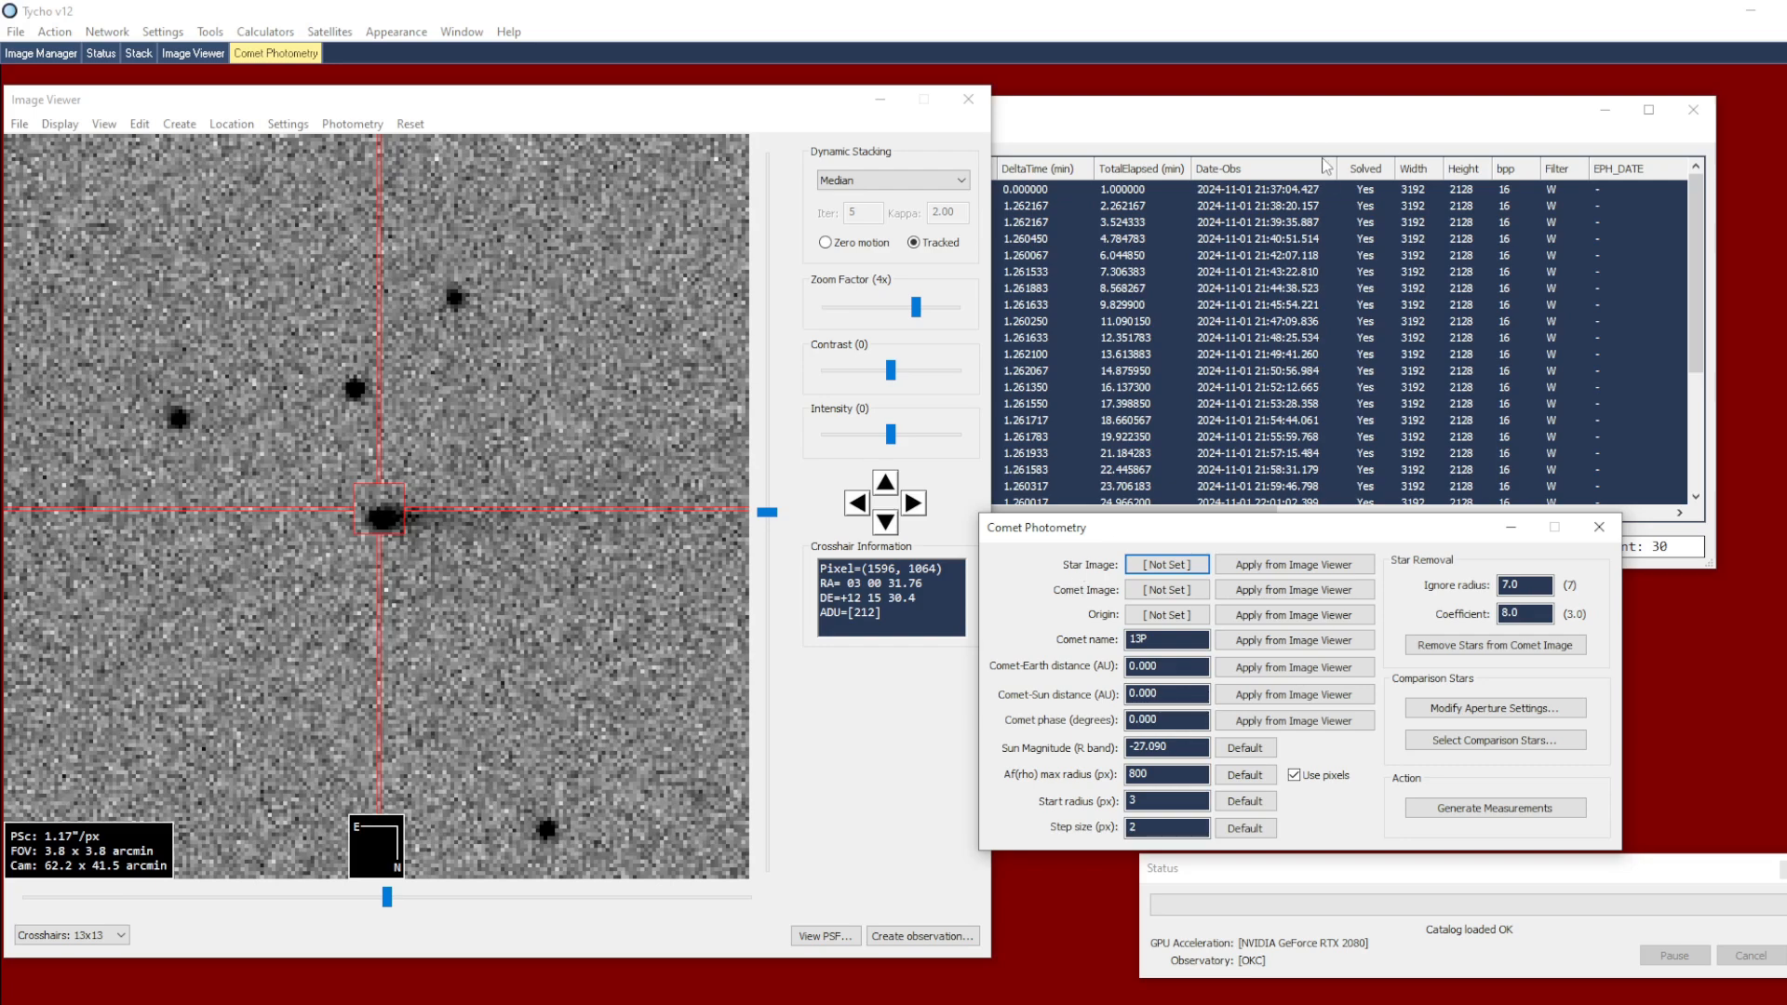
Reposition the Image Manager window so its image list sits beside the viewer's image area
{"action": "left_click", "coordinate": [1304, 115]}
{"action": "left_click_drag", "start_coordinate": [1276, 122], "coordinate": [1324, 109]}
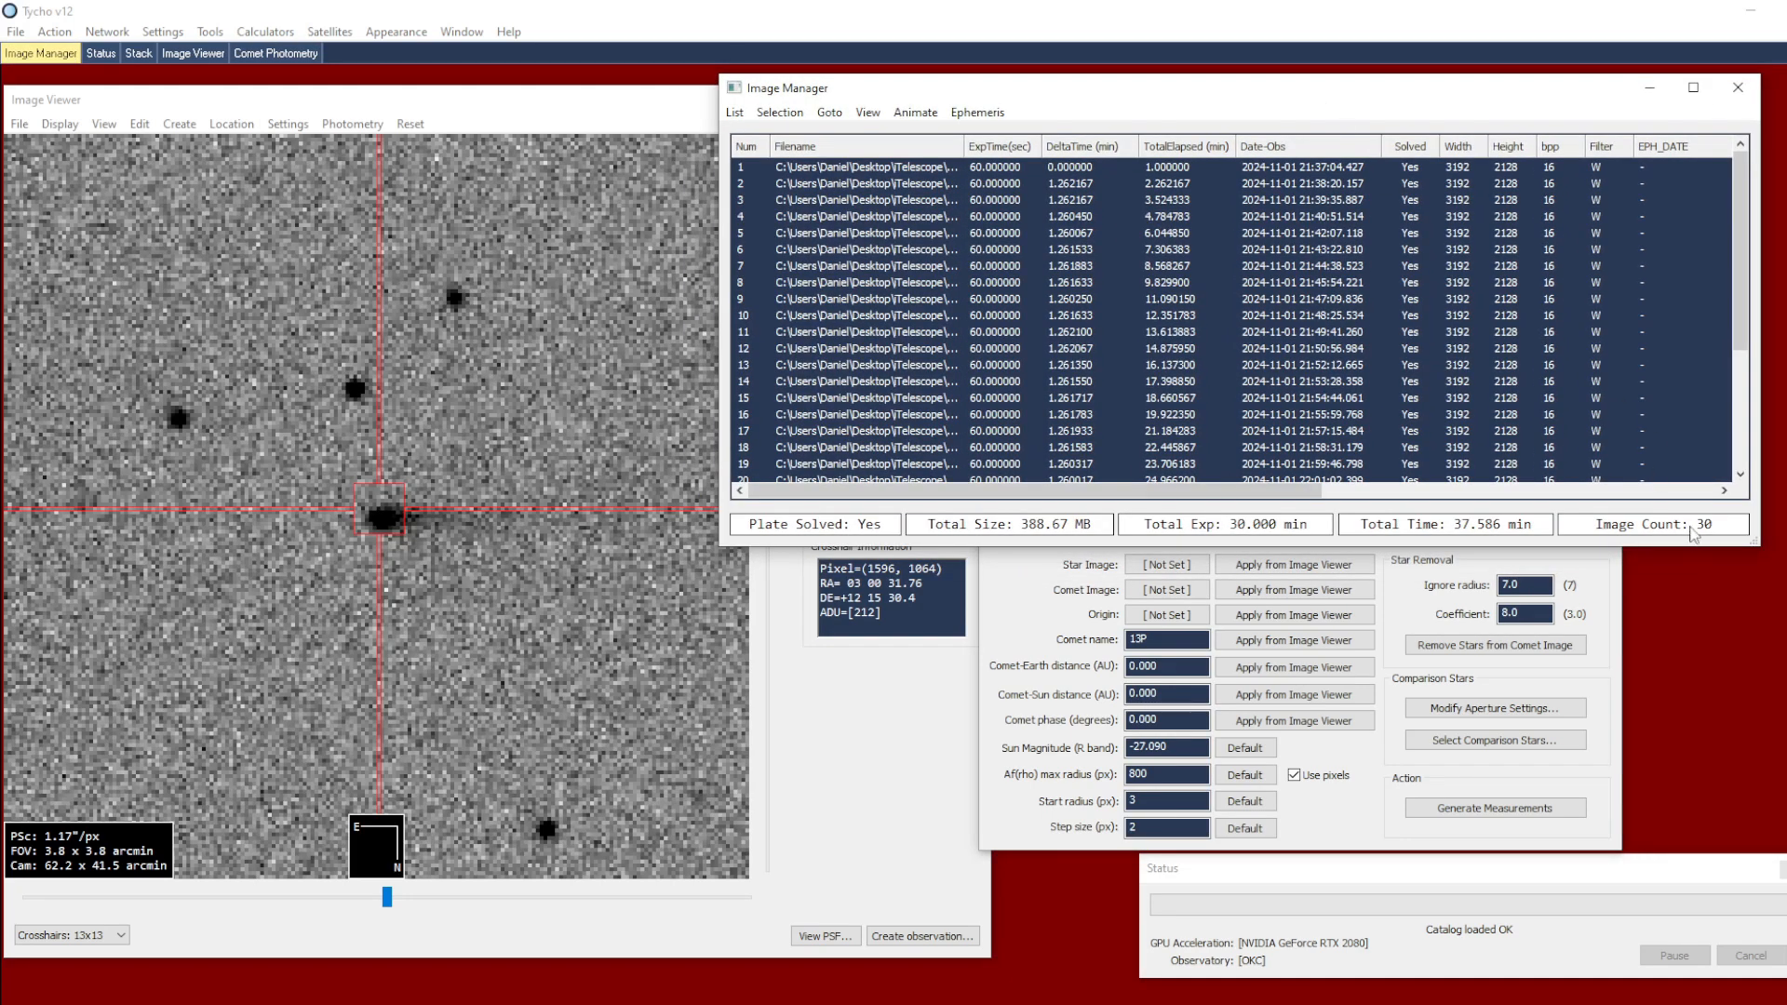
{"action": "left_click_drag", "start_coordinate": [1024, 91], "coordinate": [1182, 100]}
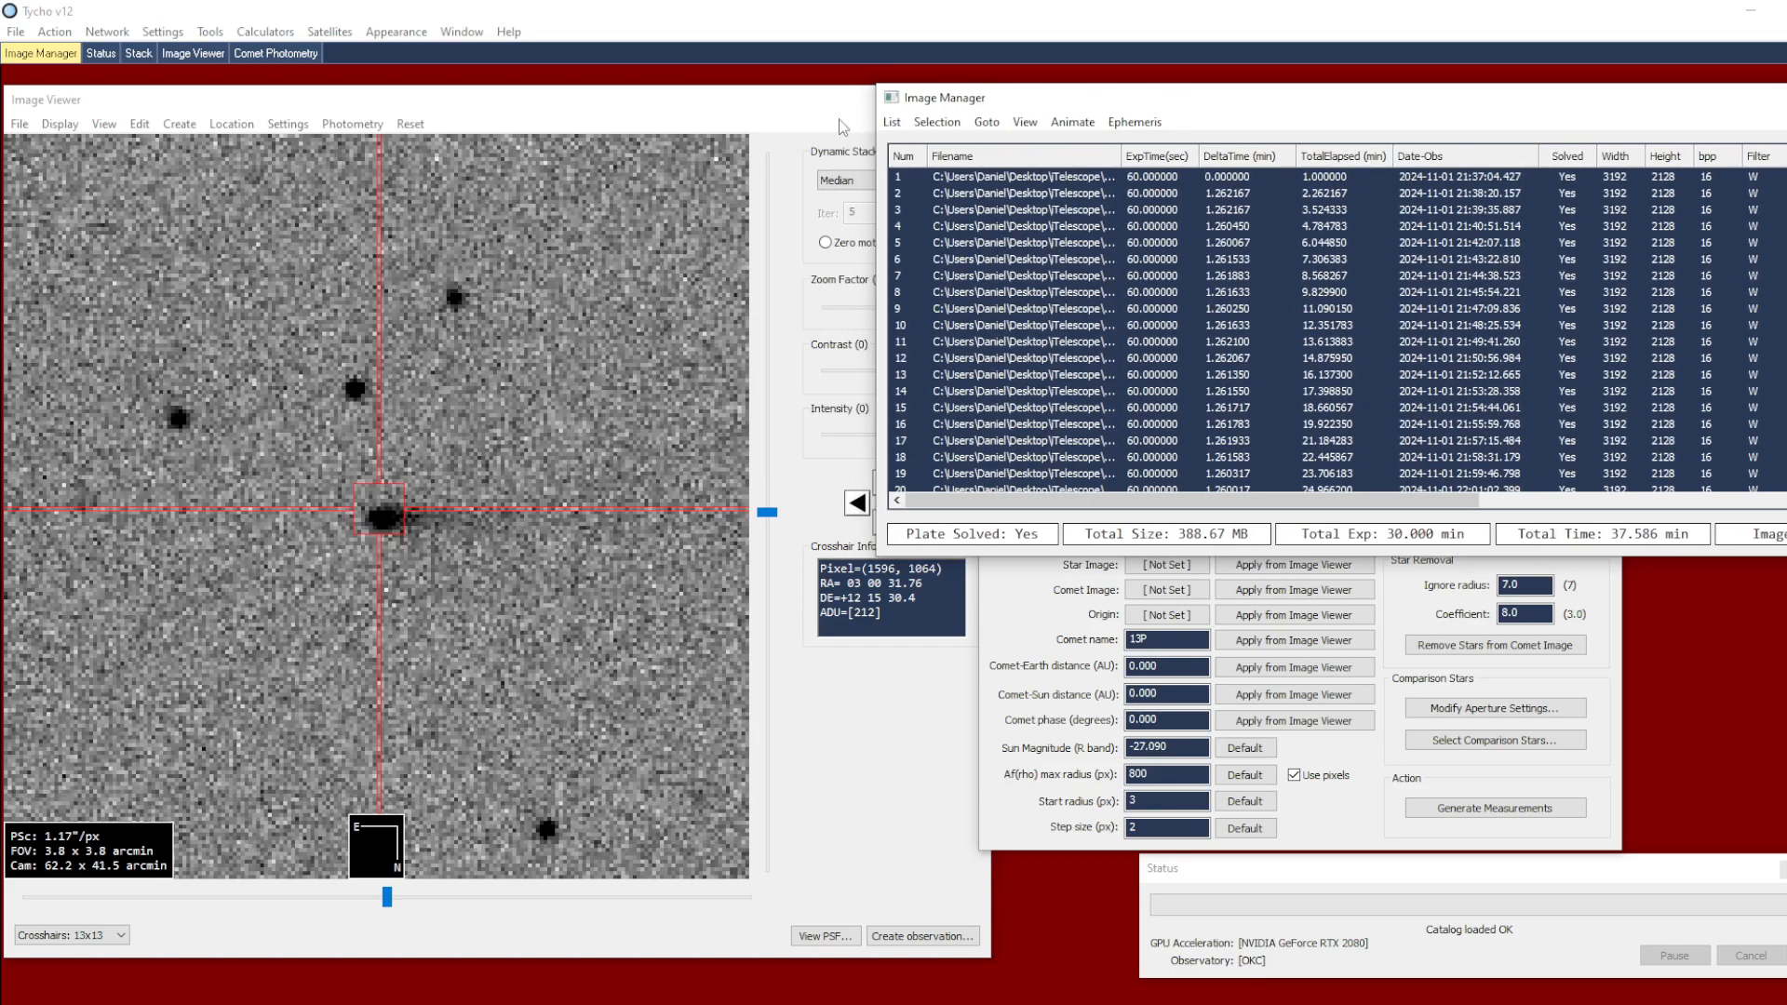
Configure the Image Viewer's dynamic stacking to Median with Zero motion
{"action": "left_click", "coordinate": [766, 128]}
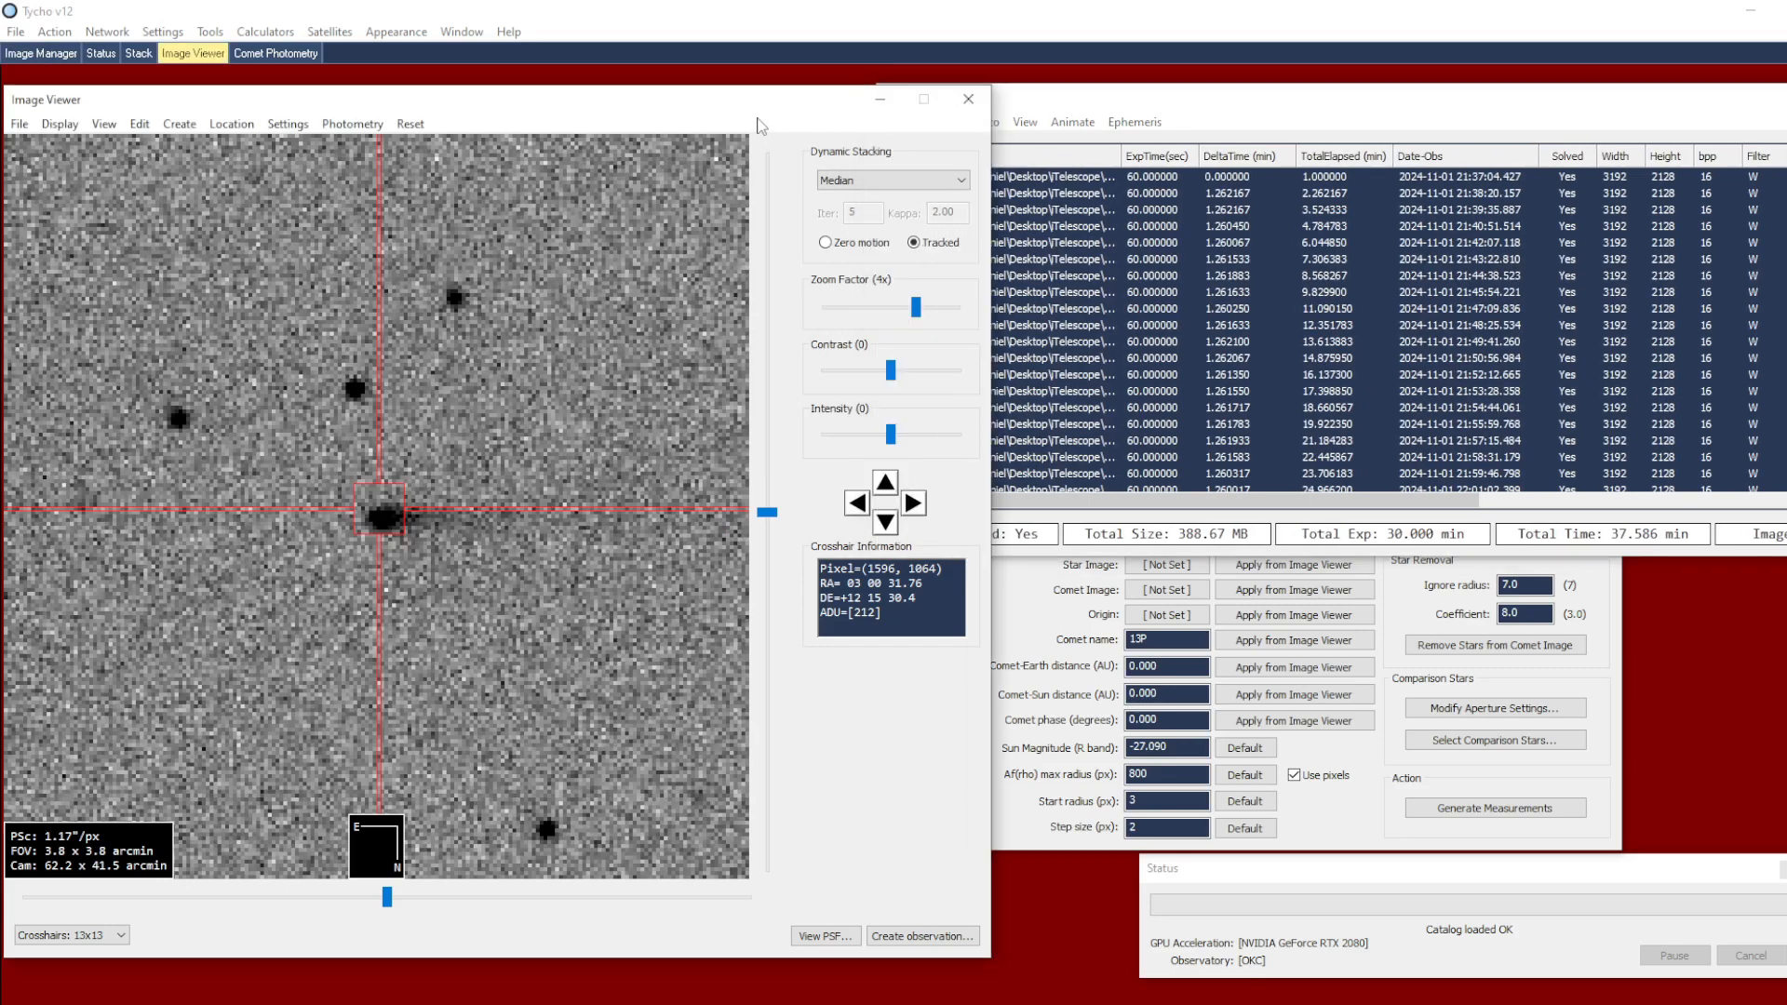
{"action": "left_click", "coordinate": [861, 180]}
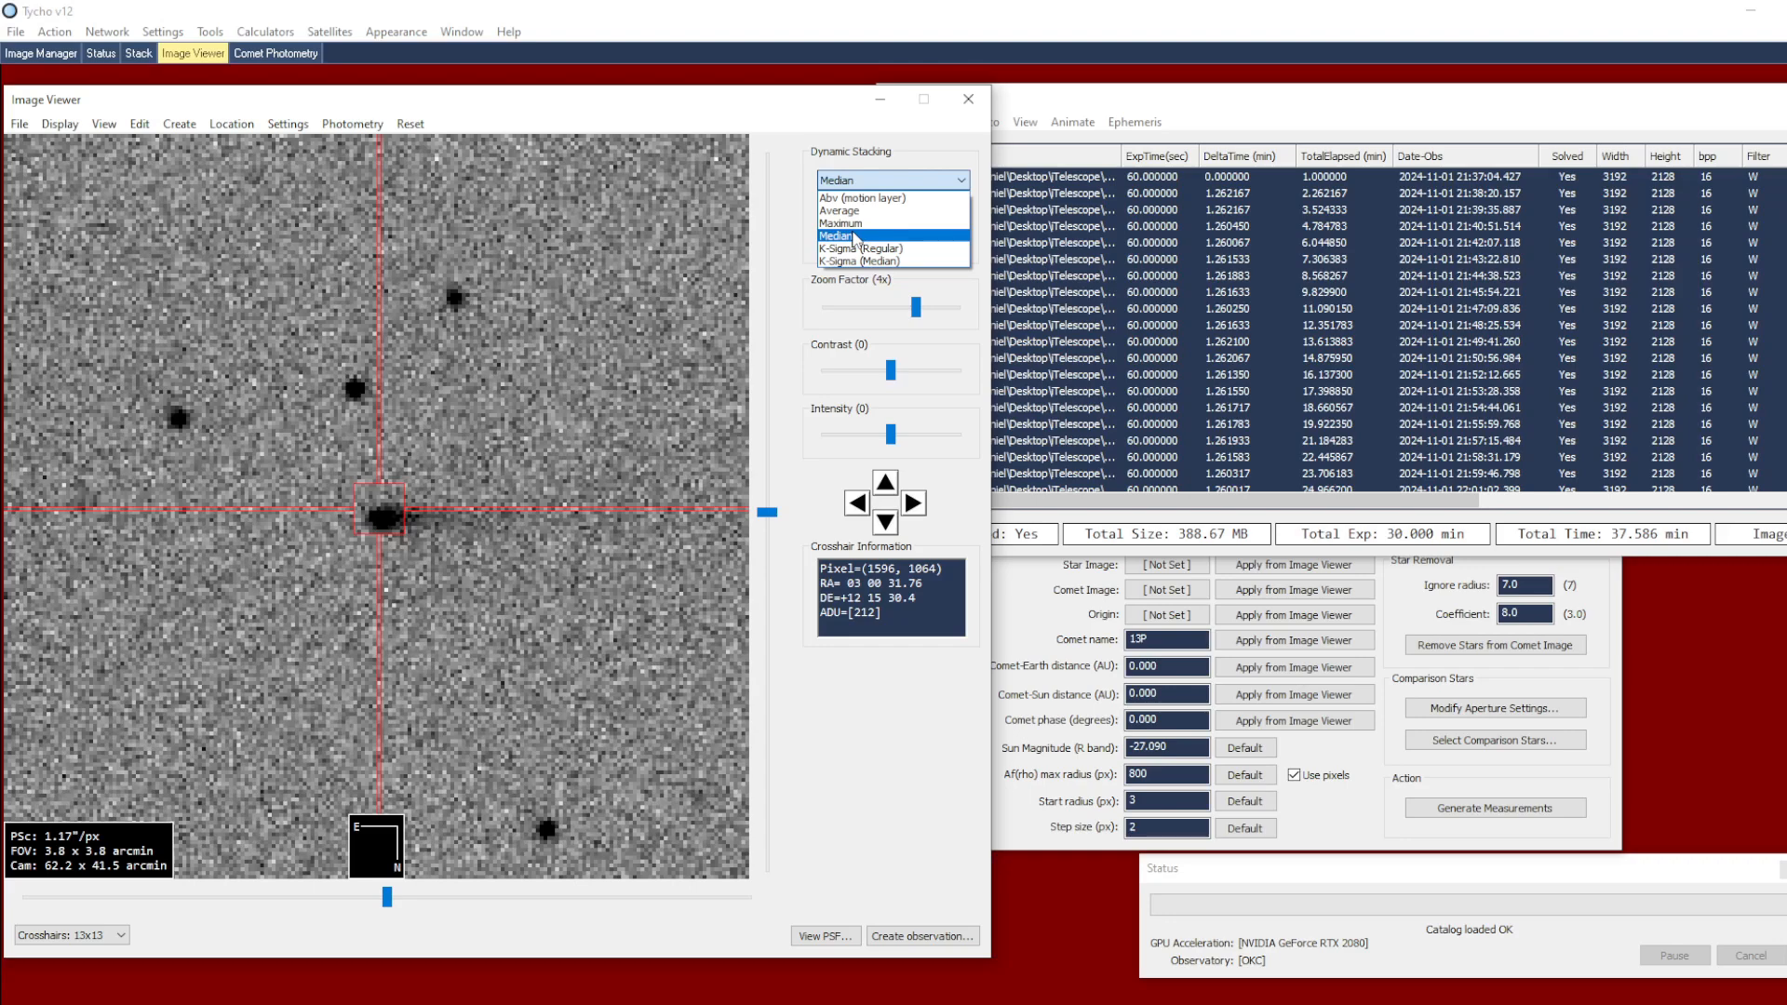
{"action": "left_click", "coordinate": [855, 237]}
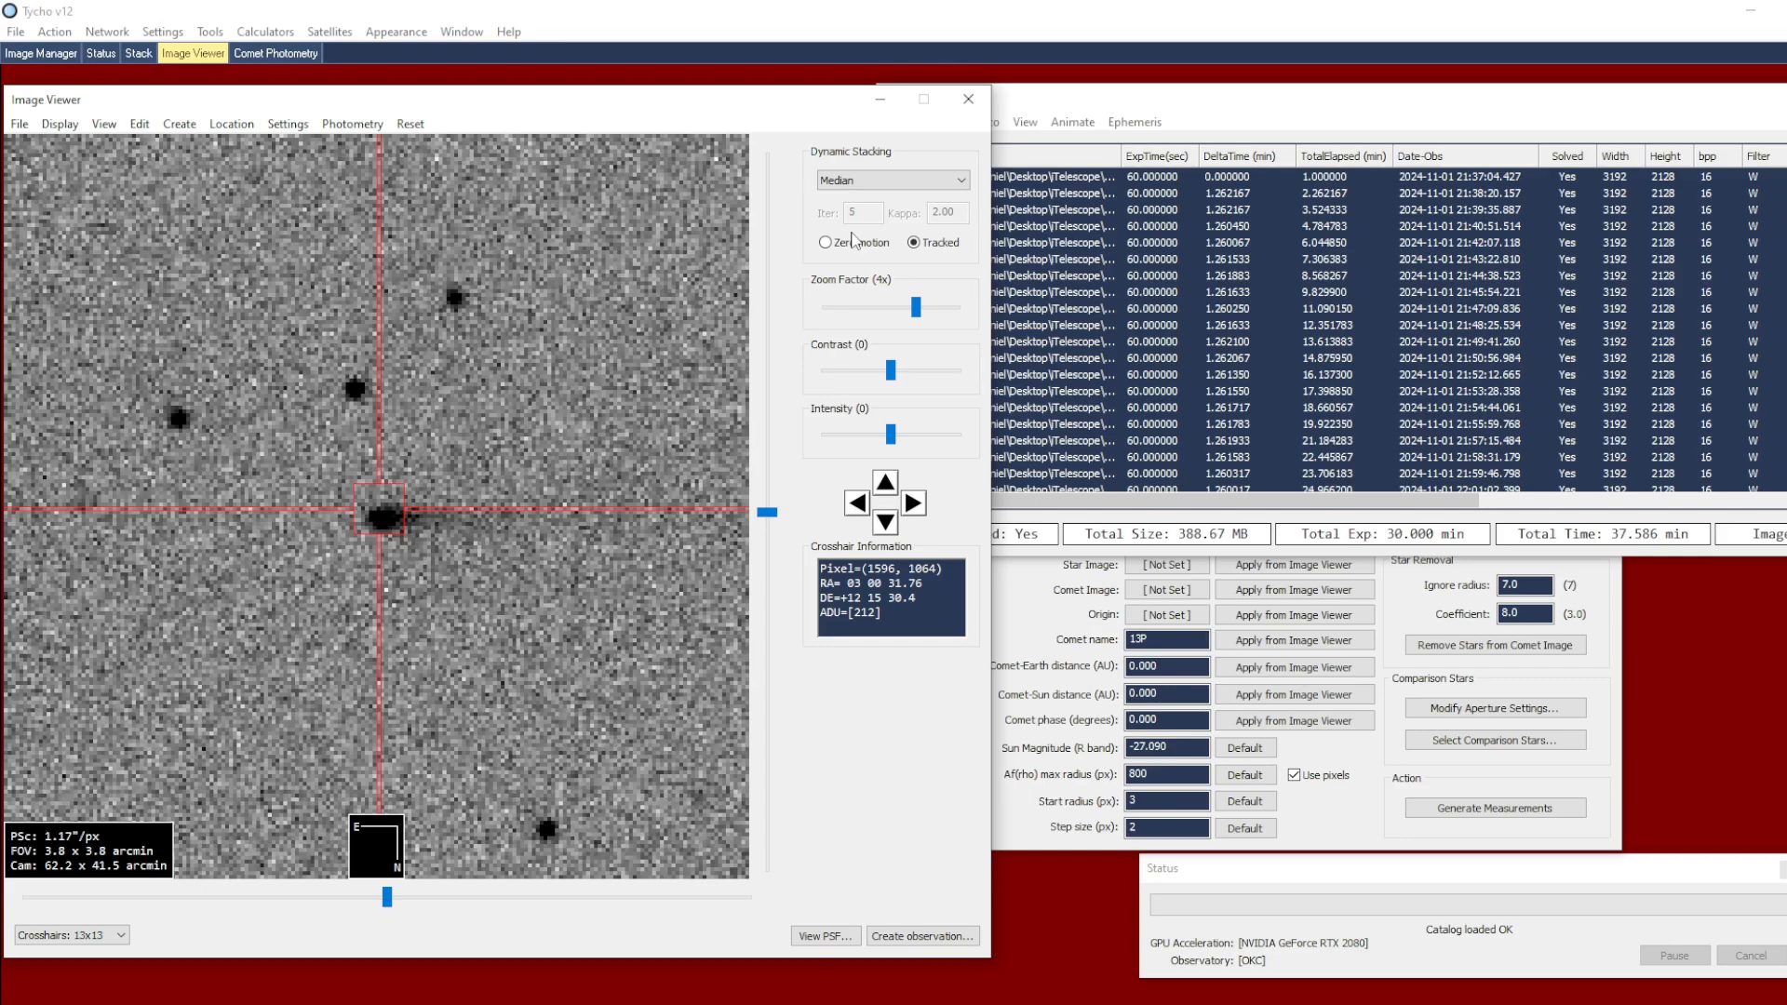
{"action": "left_click", "coordinate": [825, 243]}
Stack all images by selecting the whole list, and apply the stack as the star image in Comet Photometry
{"action": "left_click", "coordinate": [1098, 107]}
{"action": "left_click", "coordinate": [936, 122]}
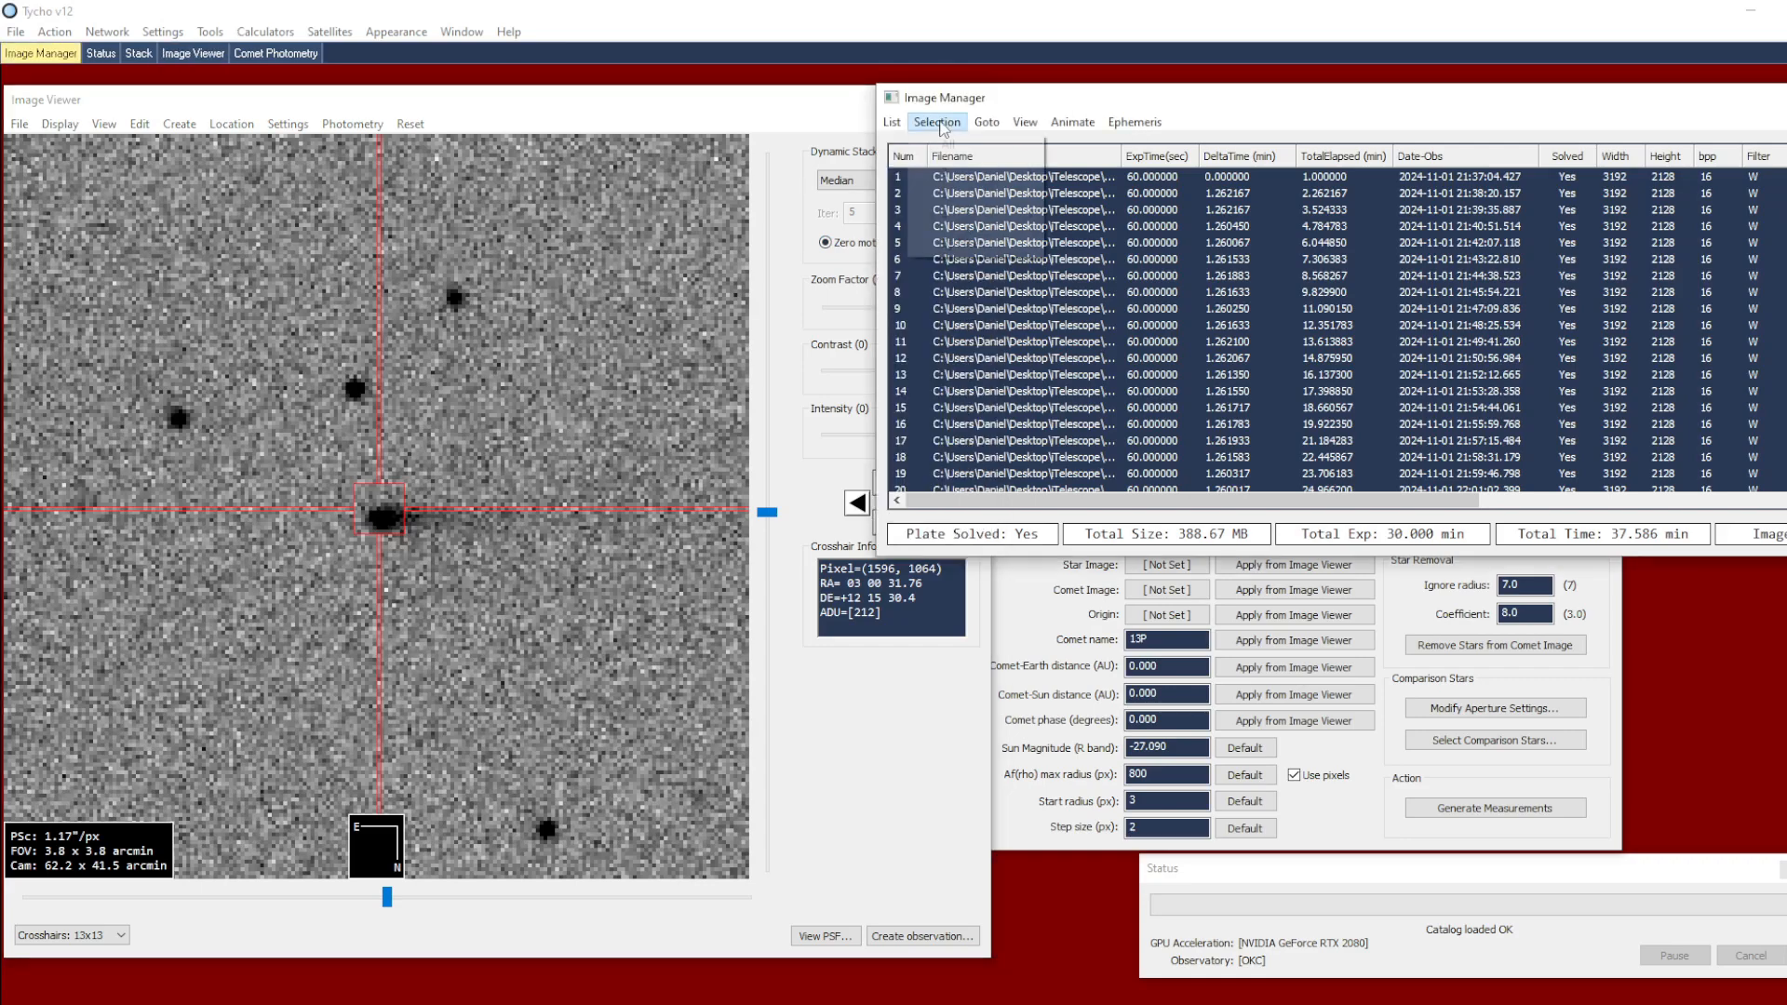
{"action": "left_click", "coordinate": [946, 146]}
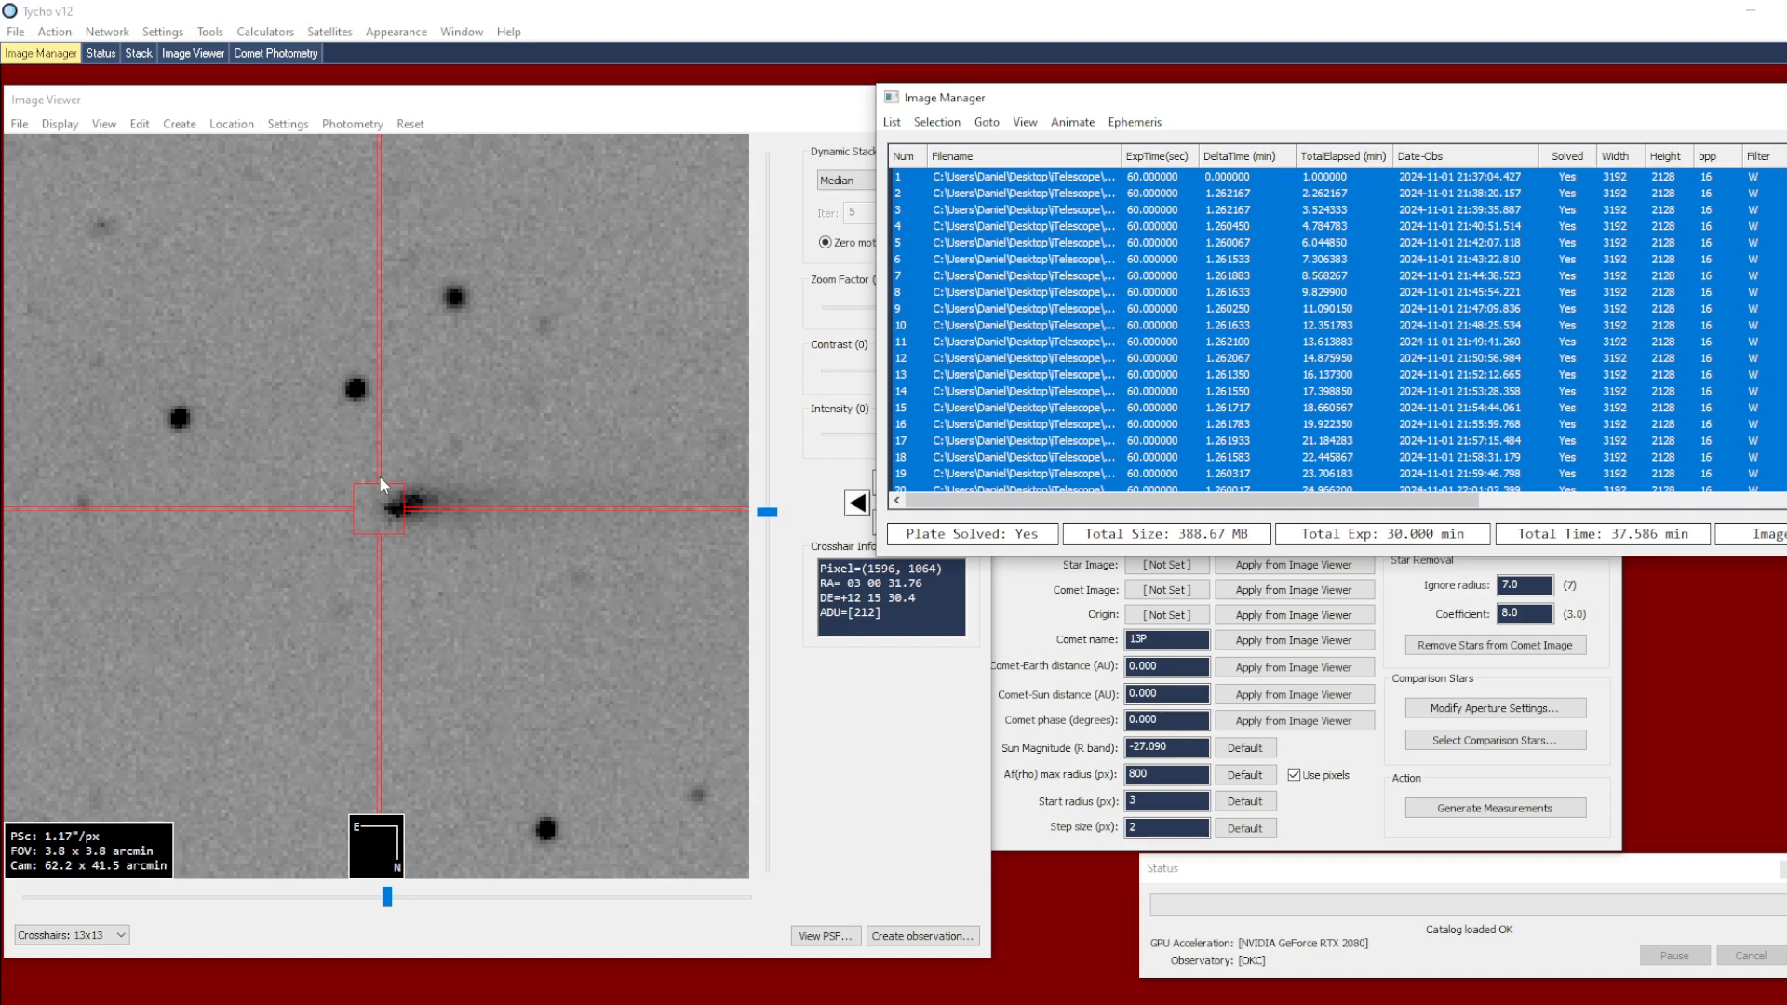
{"action": "scroll", "coordinate": [391, 498], "scroll_direction": "down", "scroll_amount": 1}
{"action": "scroll", "coordinate": [391, 498], "scroll_direction": "down", "scroll_amount": 1}
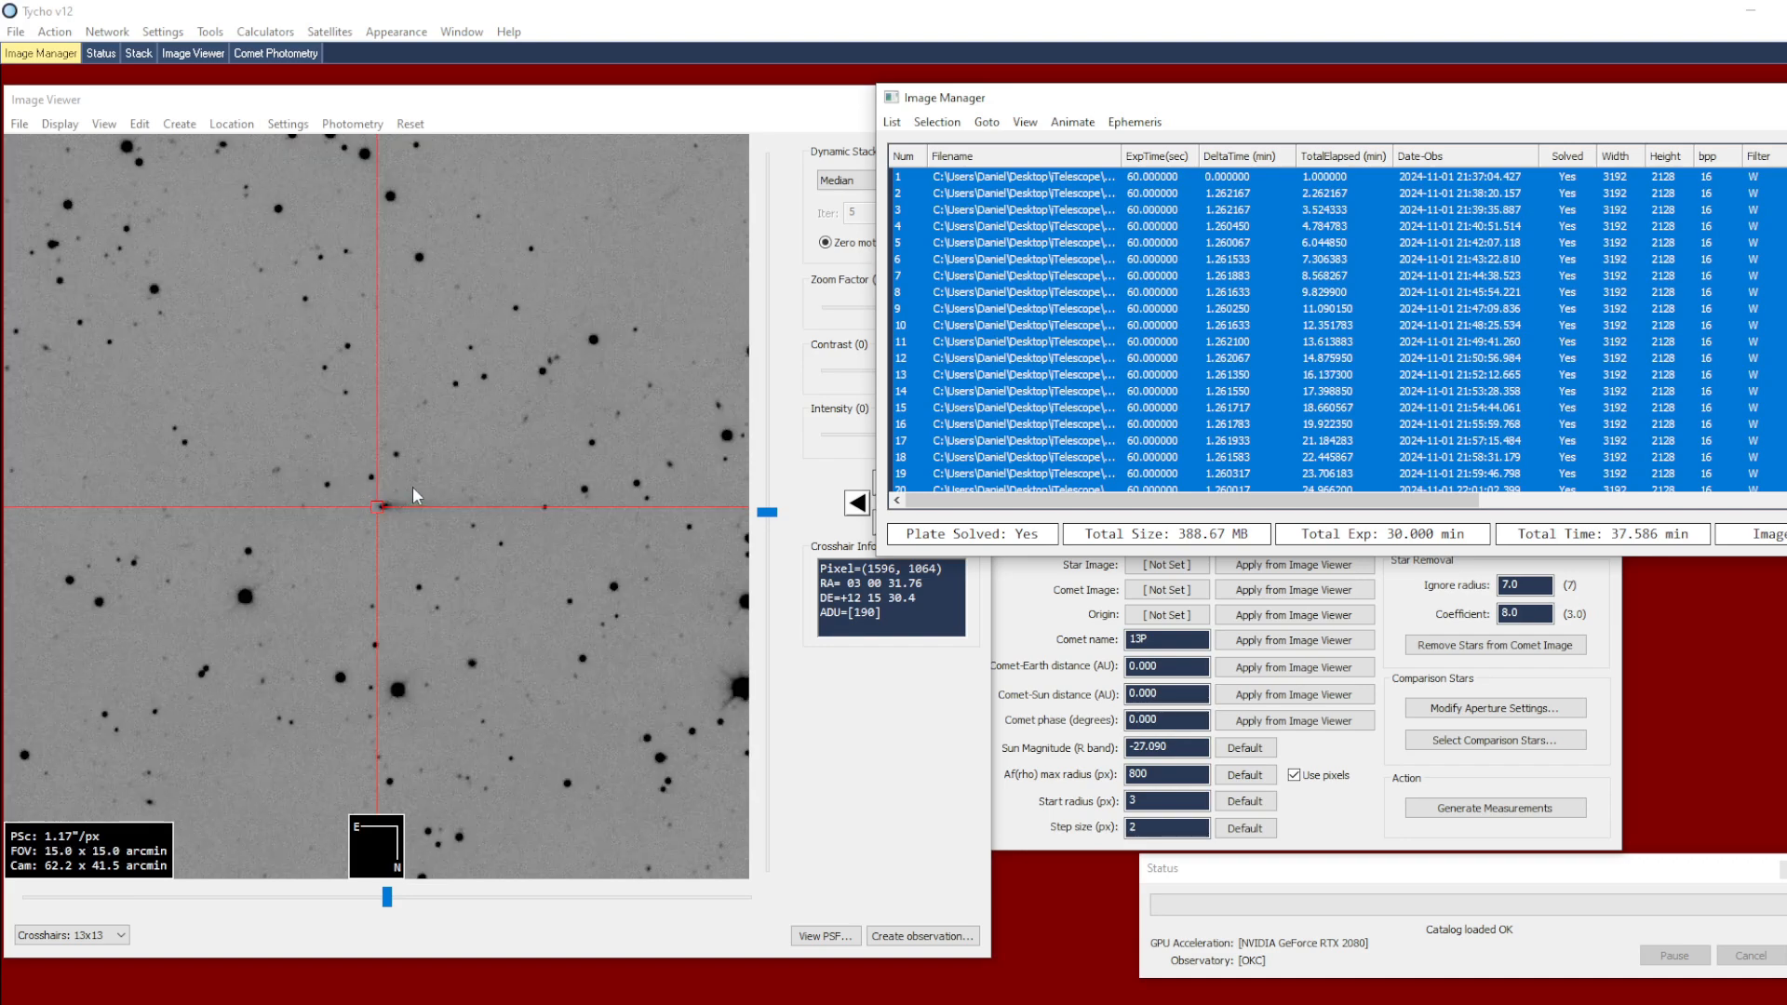
{"action": "left_click", "coordinate": [1015, 628]}
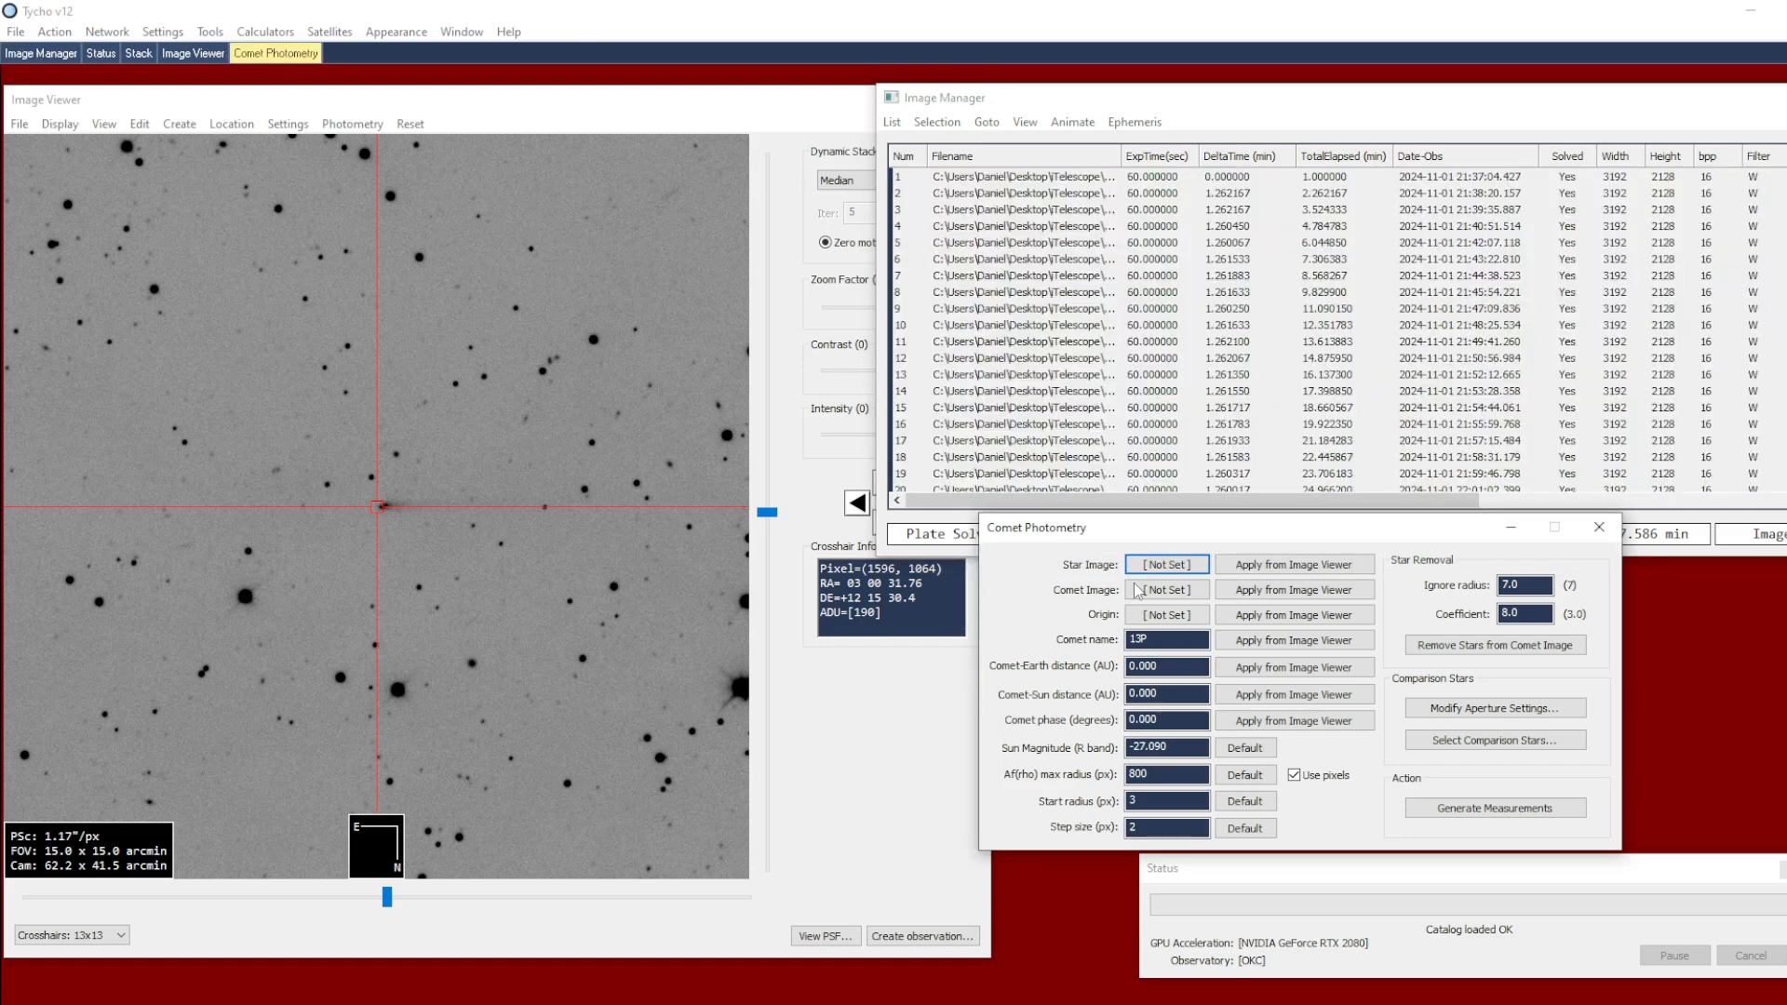
{"action": "left_click", "coordinate": [1248, 569]}
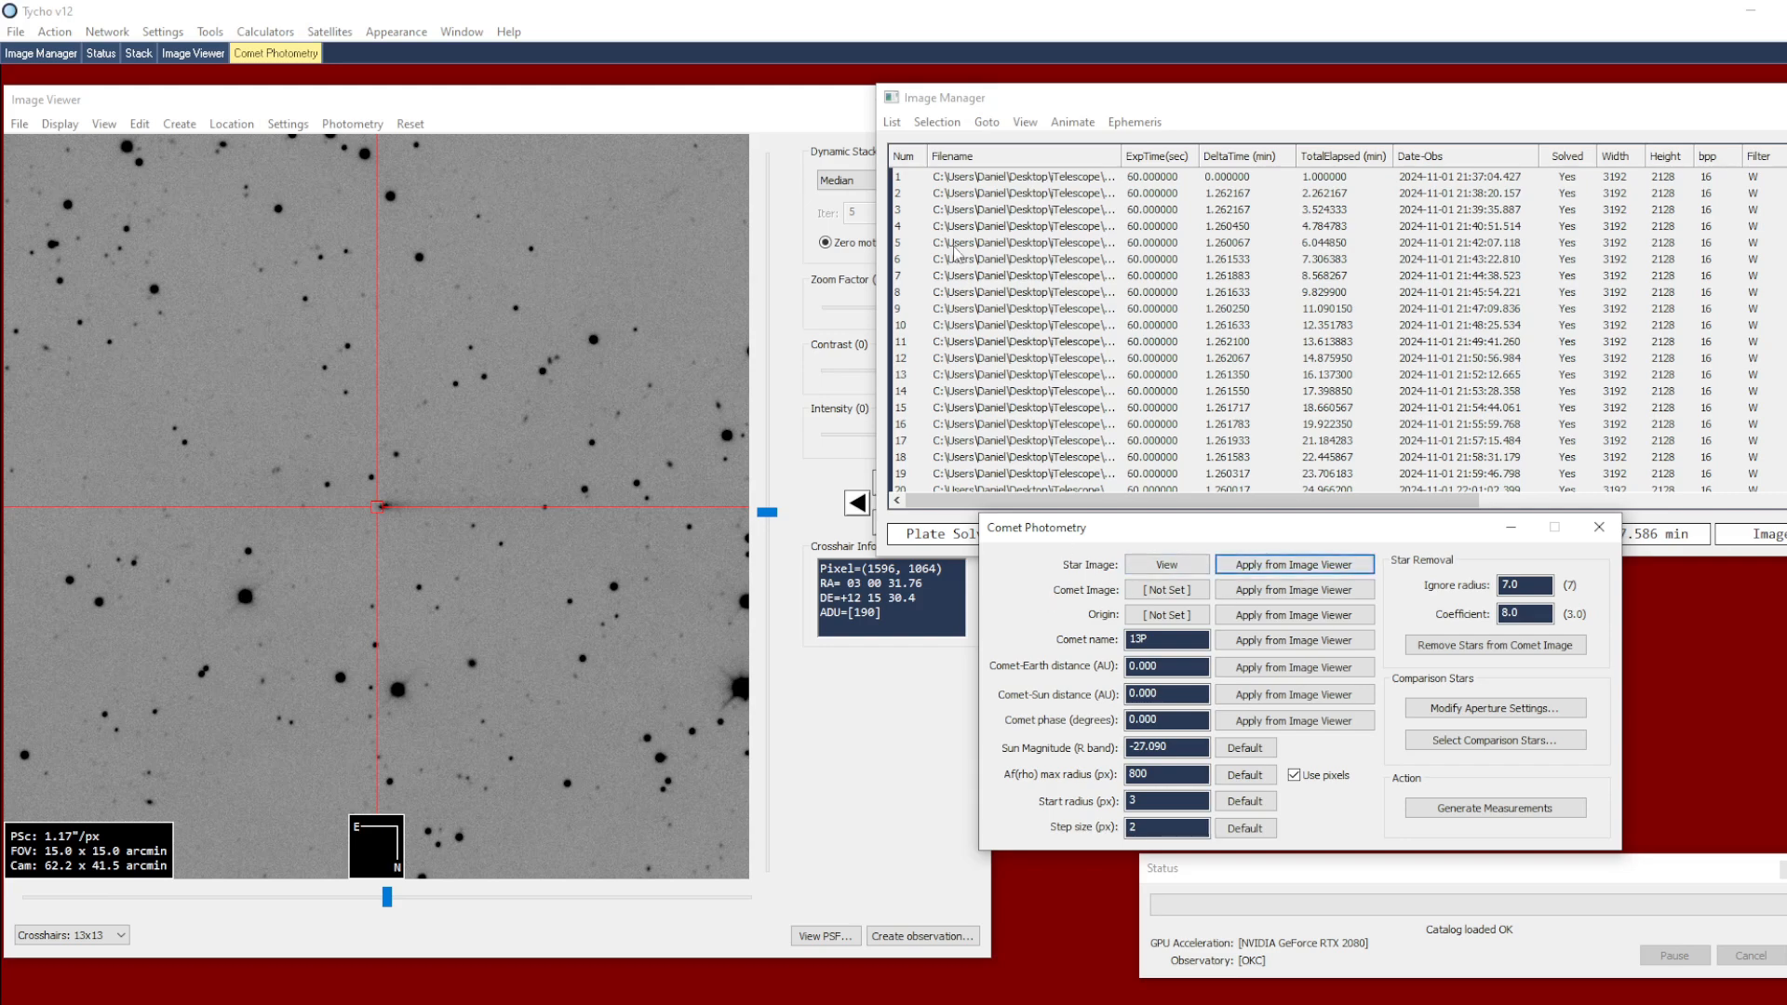
Create Marker 1 centred on the comet in the first image of the list
{"action": "left_click", "coordinate": [914, 181]}
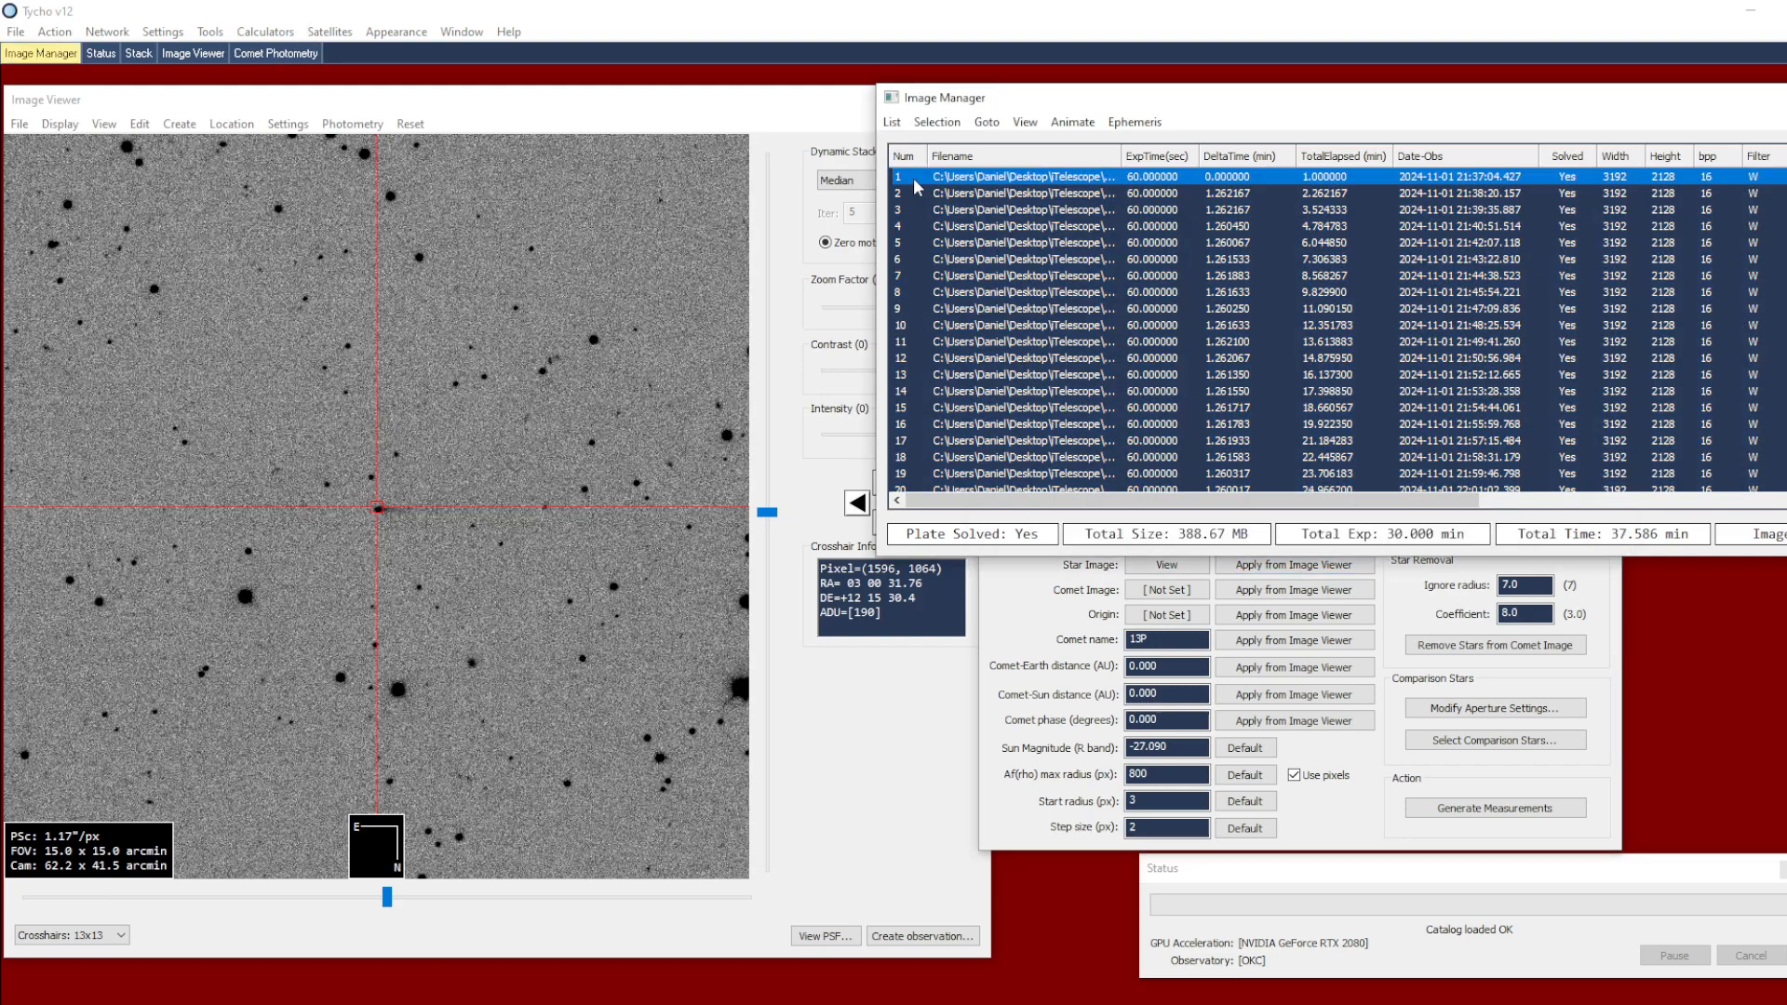
{"action": "scroll", "coordinate": [417, 527], "scroll_direction": "up", "scroll_amount": 3}
{"action": "scroll", "coordinate": [421, 534], "scroll_direction": "up", "scroll_amount": 1}
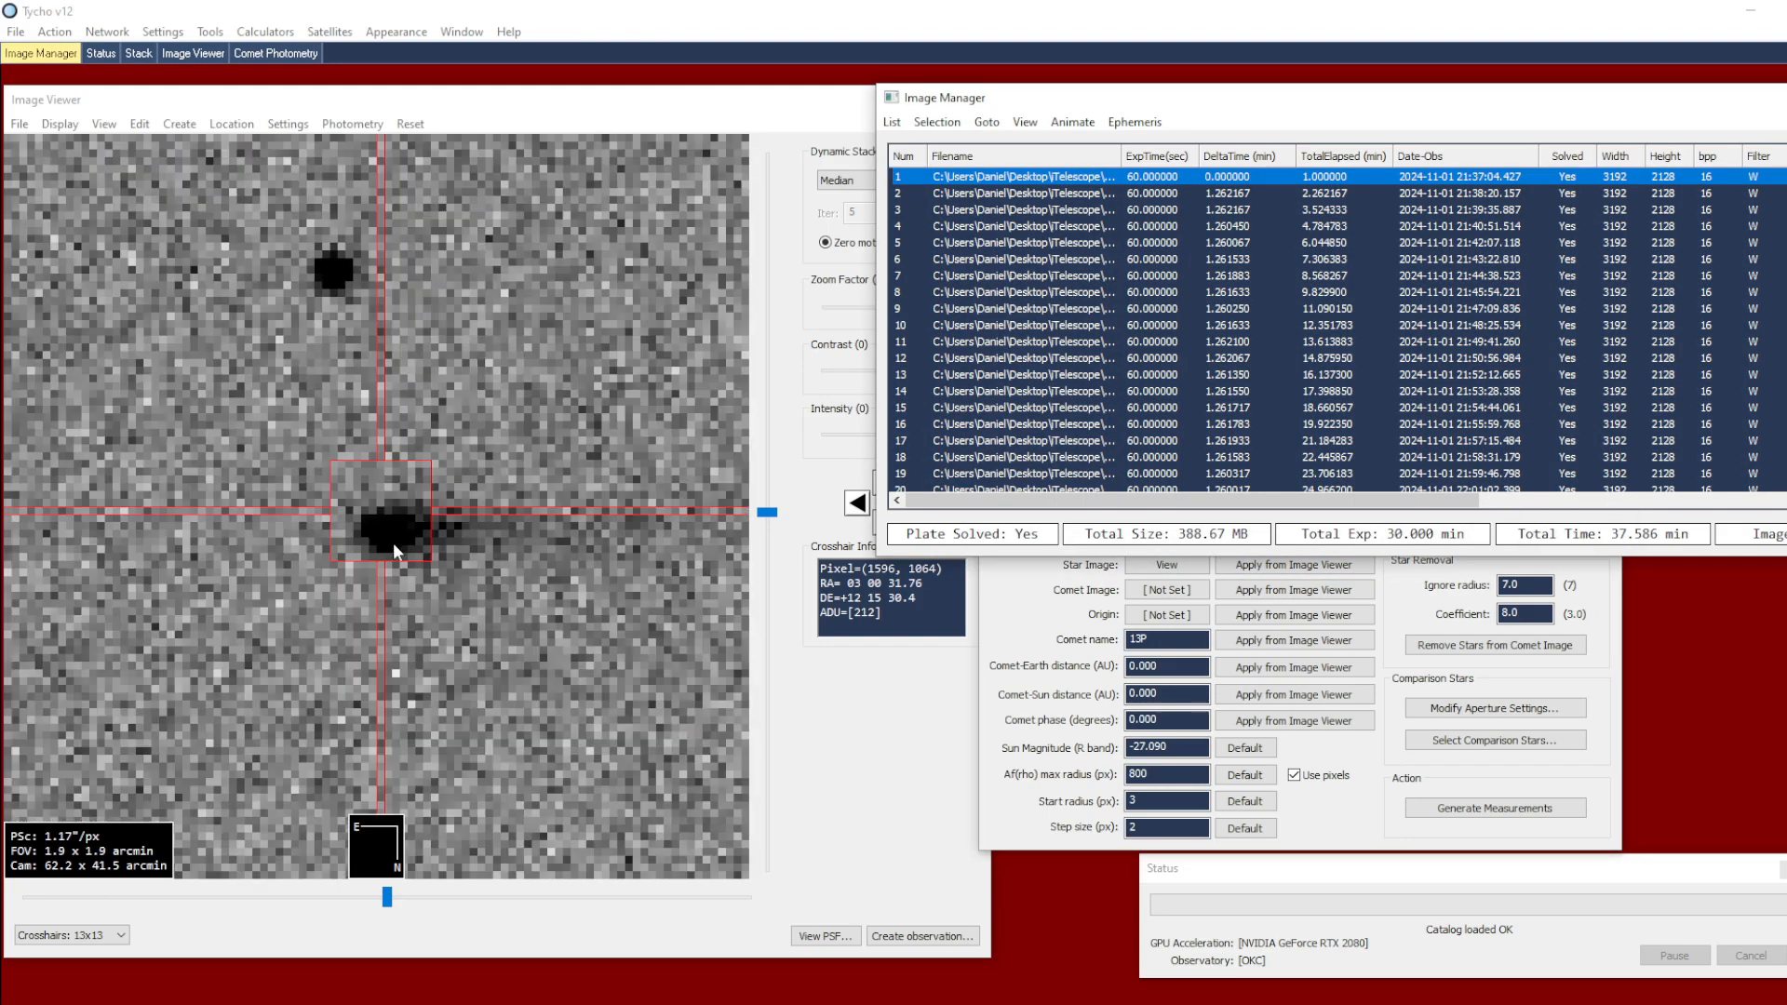
{"action": "left_click", "coordinate": [387, 536]}
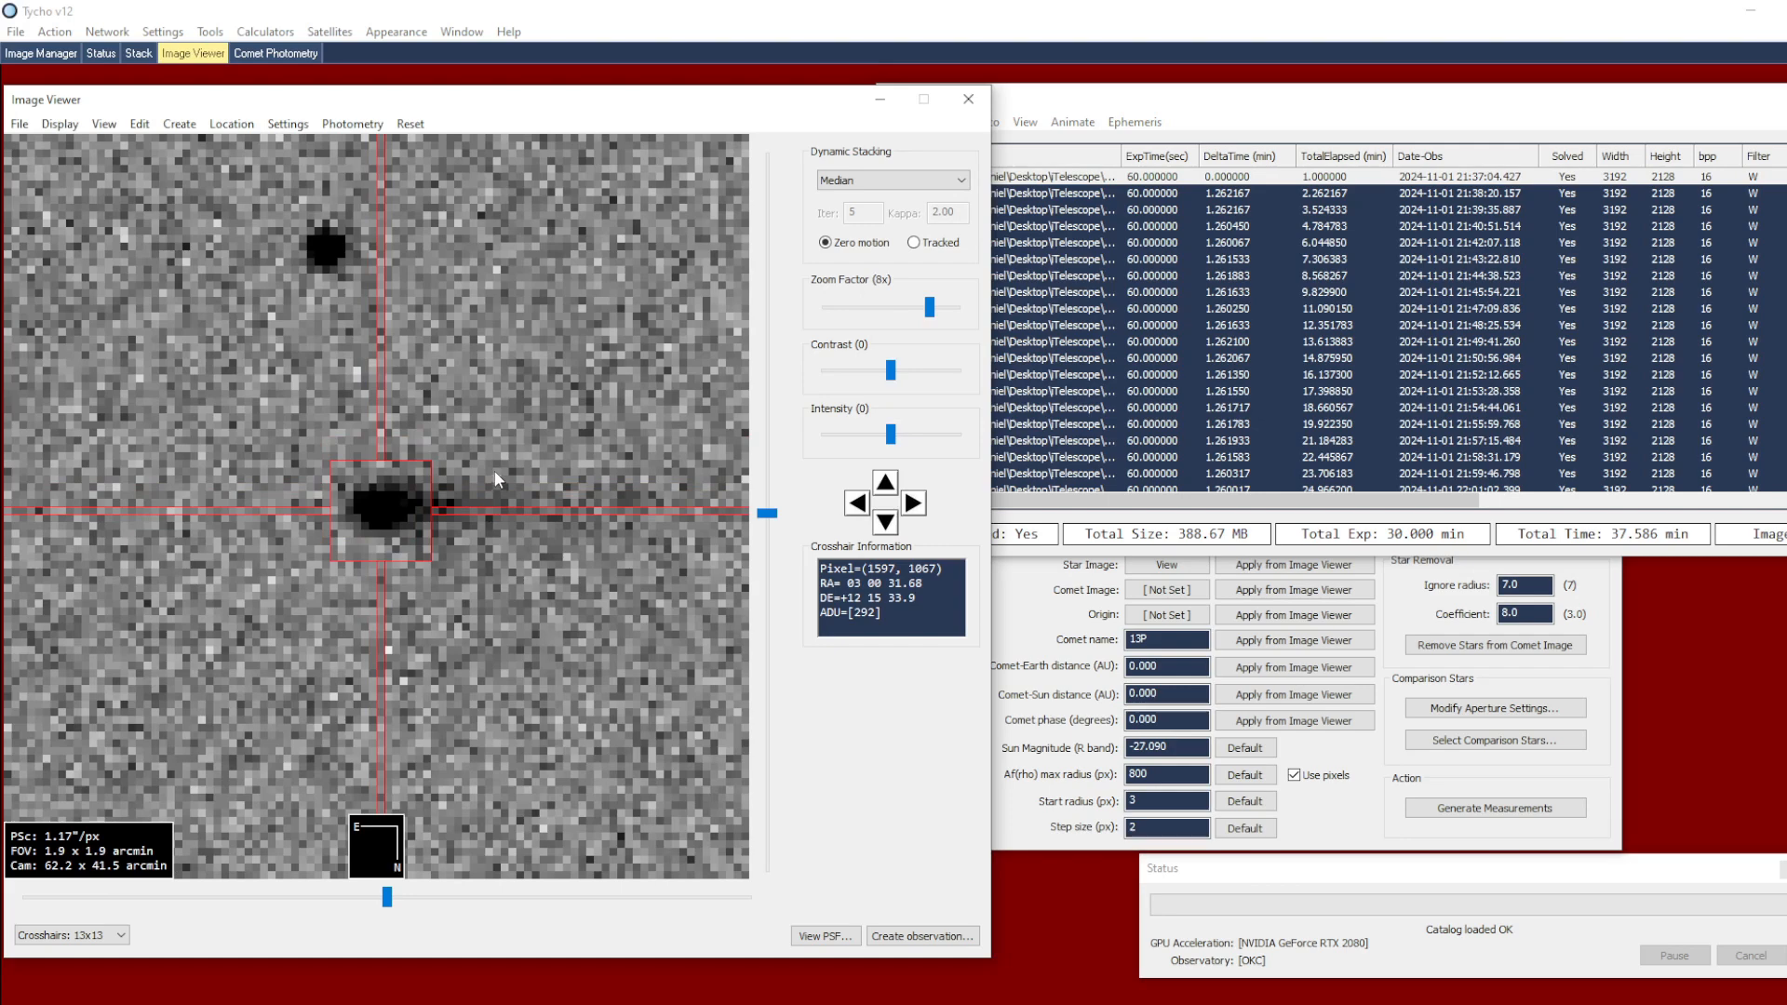
{"action": "right_click", "coordinate": [491, 446]}
{"action": "left_click", "coordinate": [575, 480]}
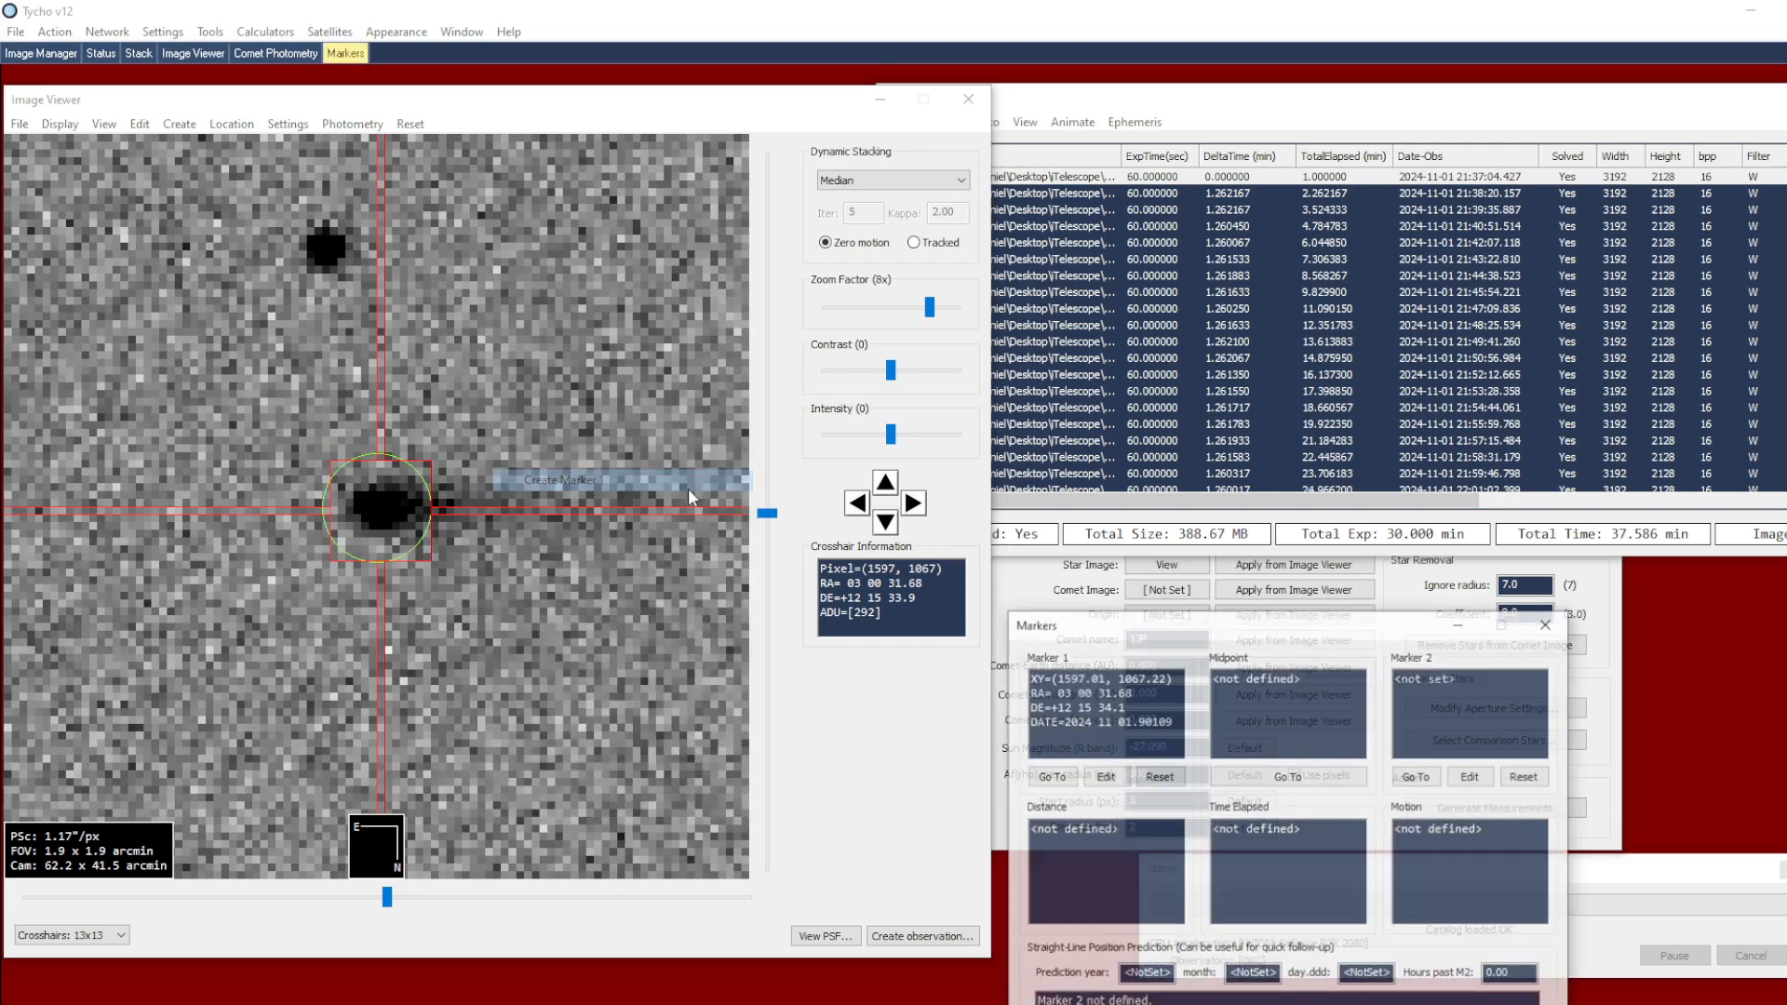
{"action": "left_click_drag", "start_coordinate": [1048, 622], "coordinate": [1324, 620]}
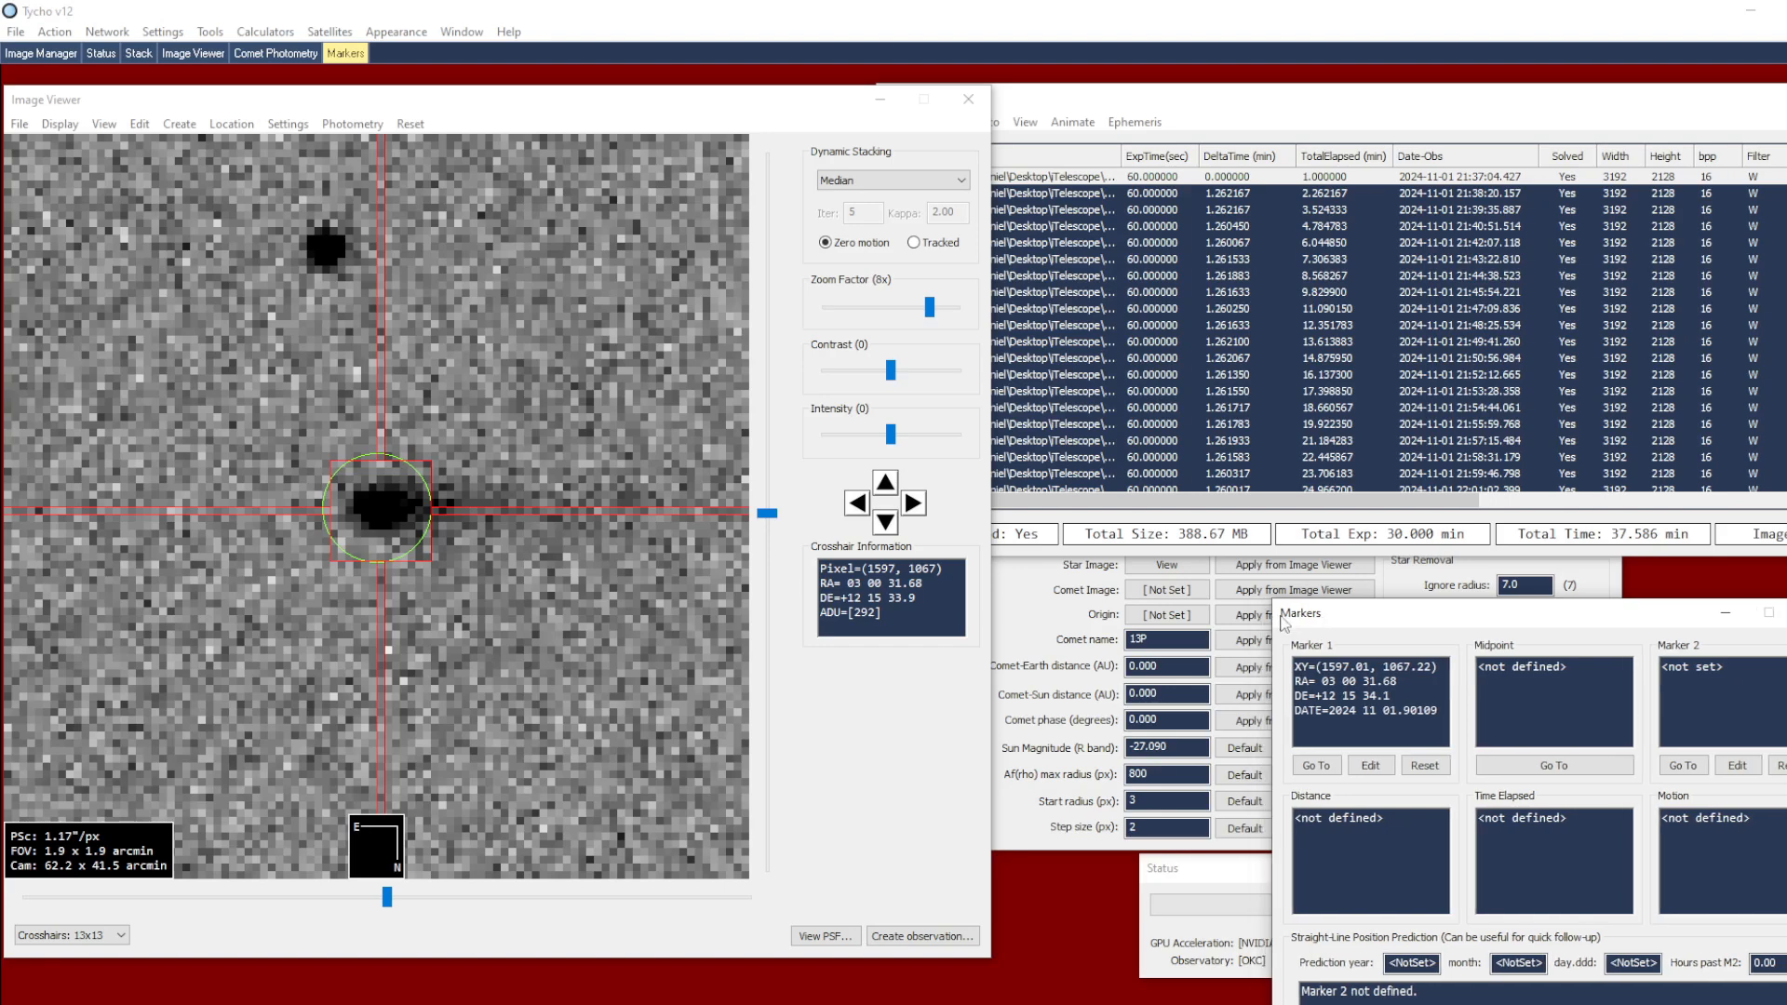
Create Marker 2 centred on the comet in the last image of the list
{"action": "scroll", "coordinate": [1093, 387], "scroll_direction": "down", "scroll_amount": 4}
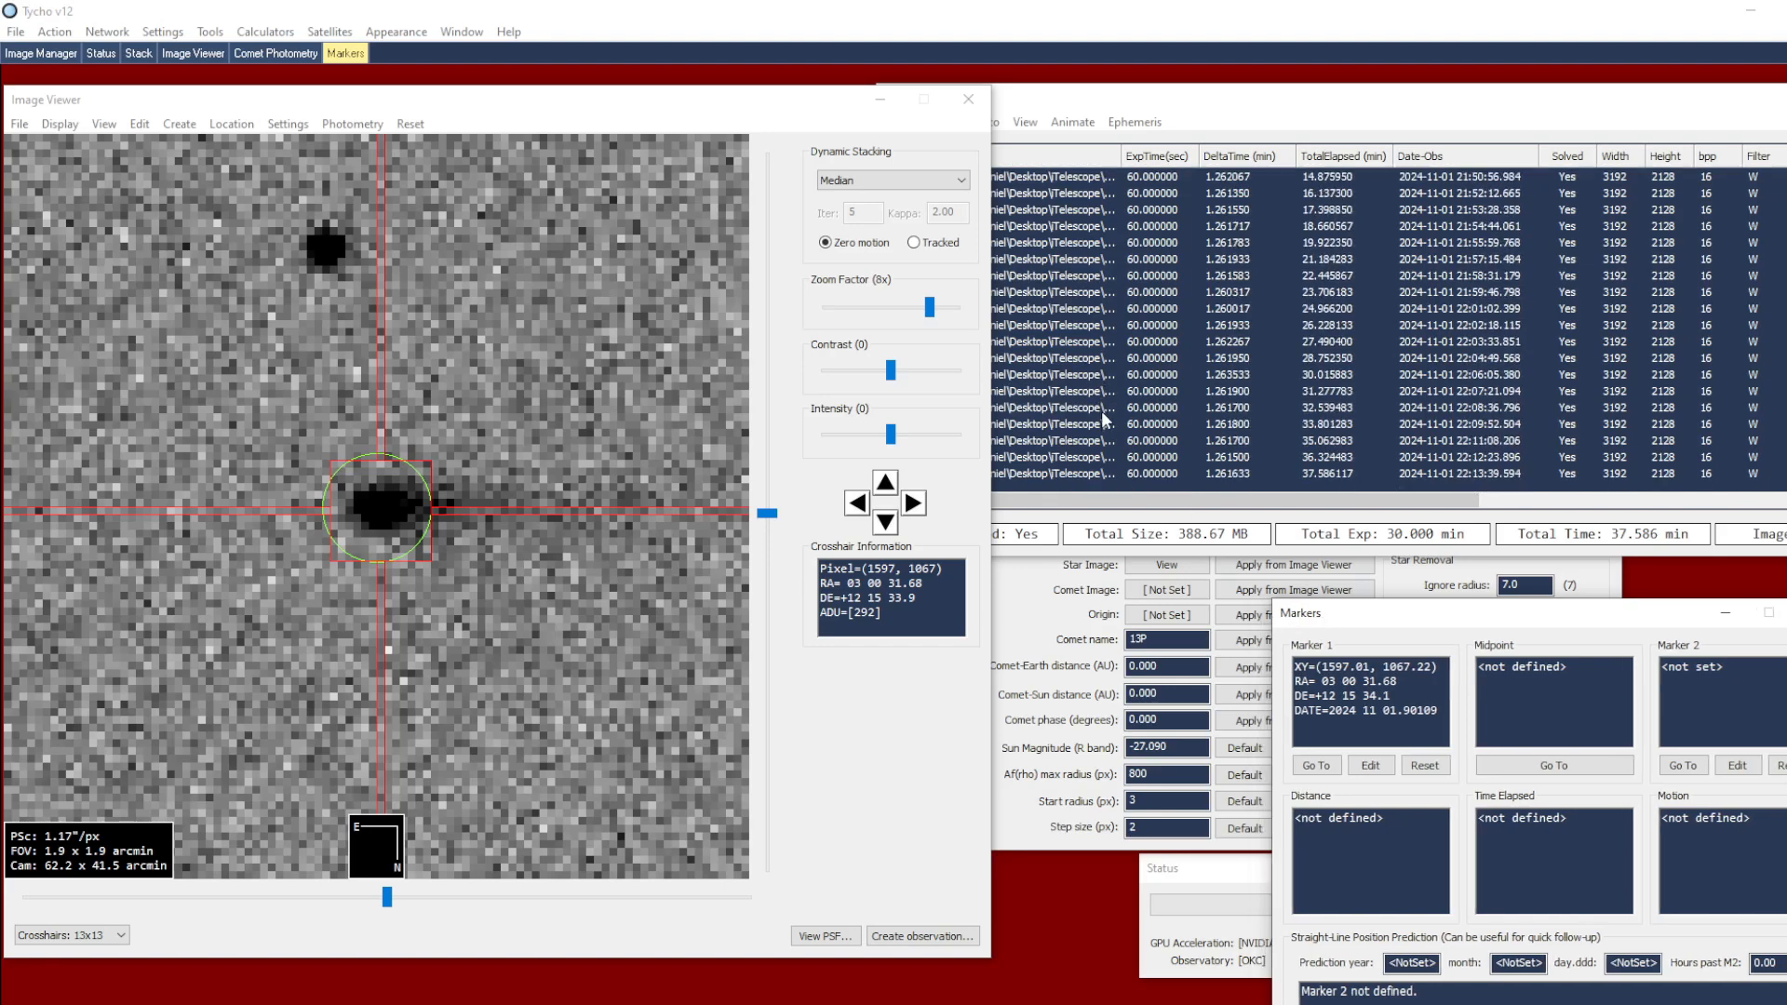
{"action": "left_click", "coordinate": [1096, 475]}
{"action": "left_click", "coordinate": [457, 458]}
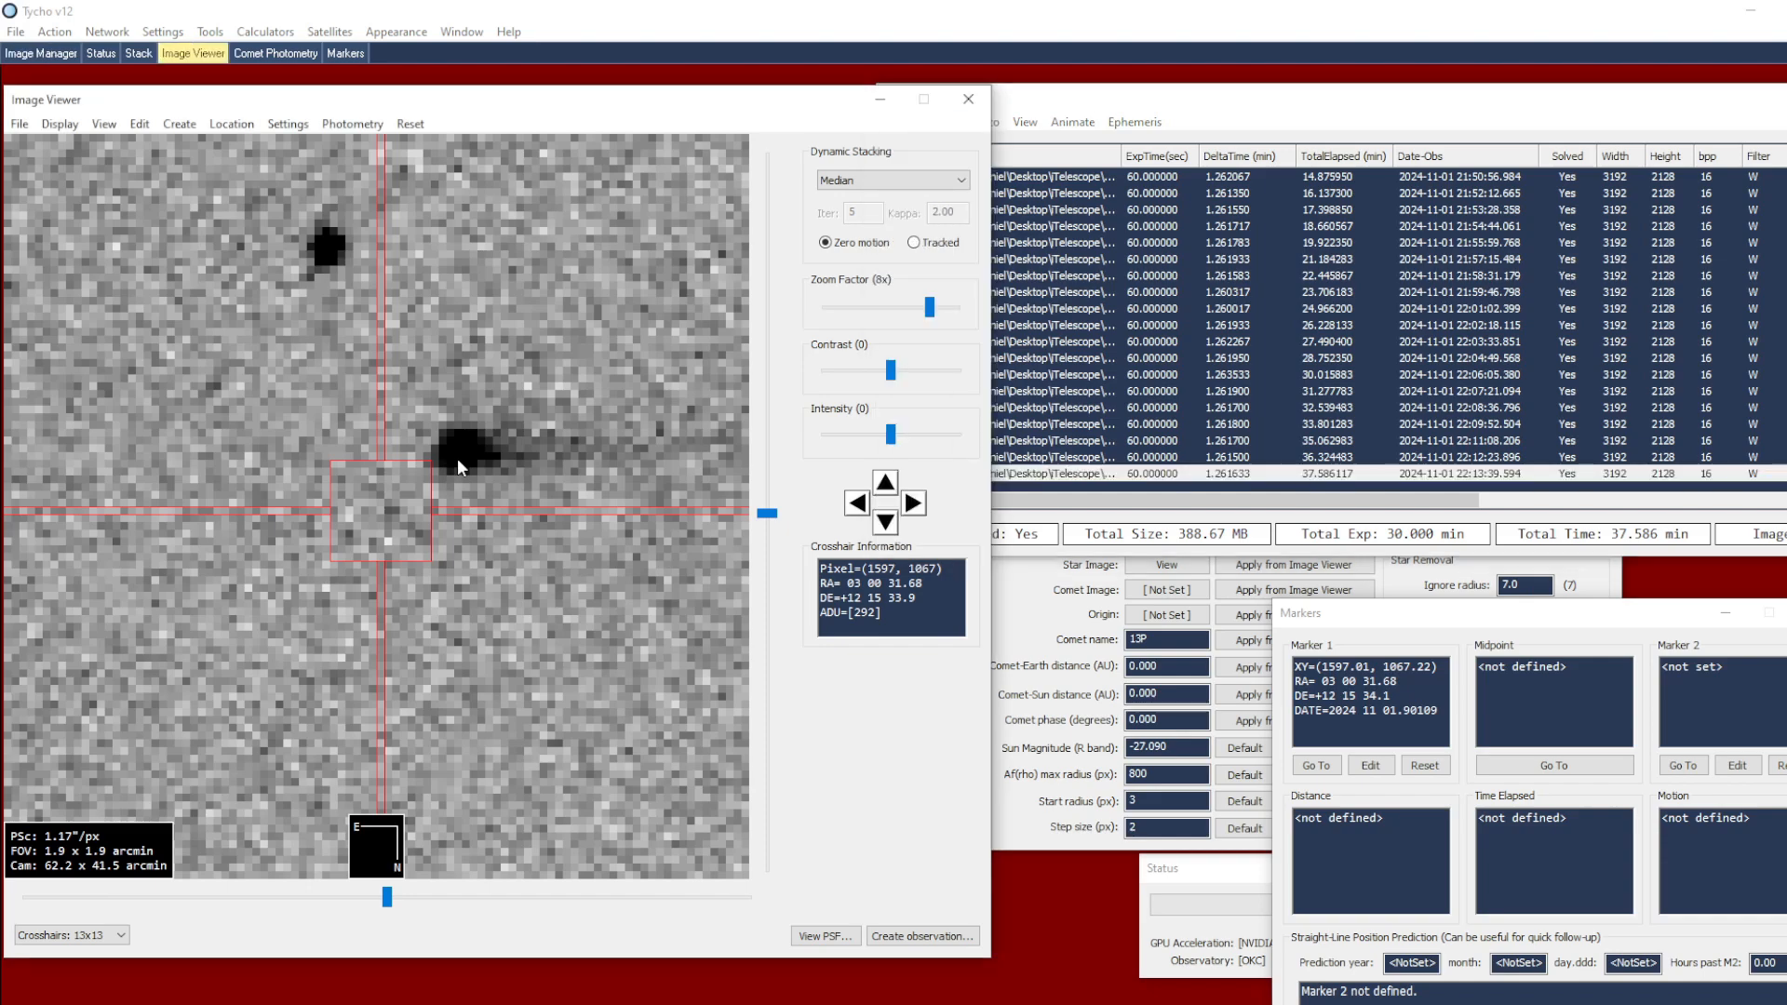
{"action": "right_click", "coordinate": [482, 415]}
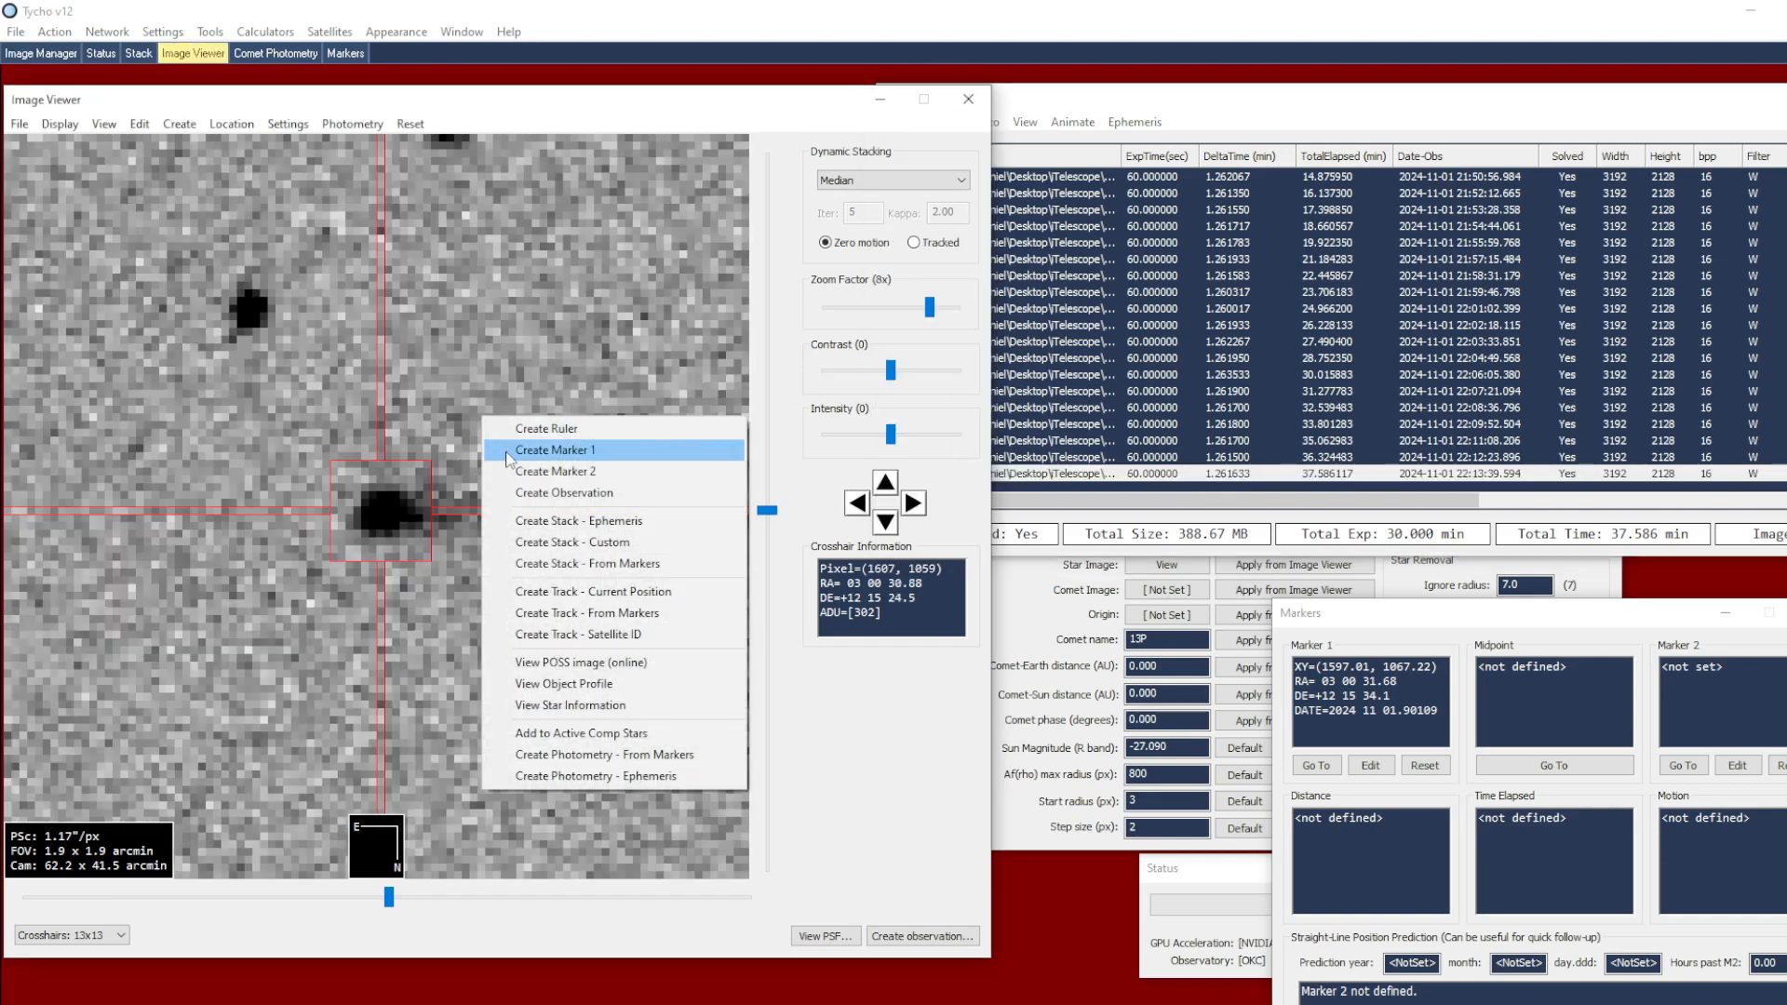
{"action": "left_click", "coordinate": [601, 480]}
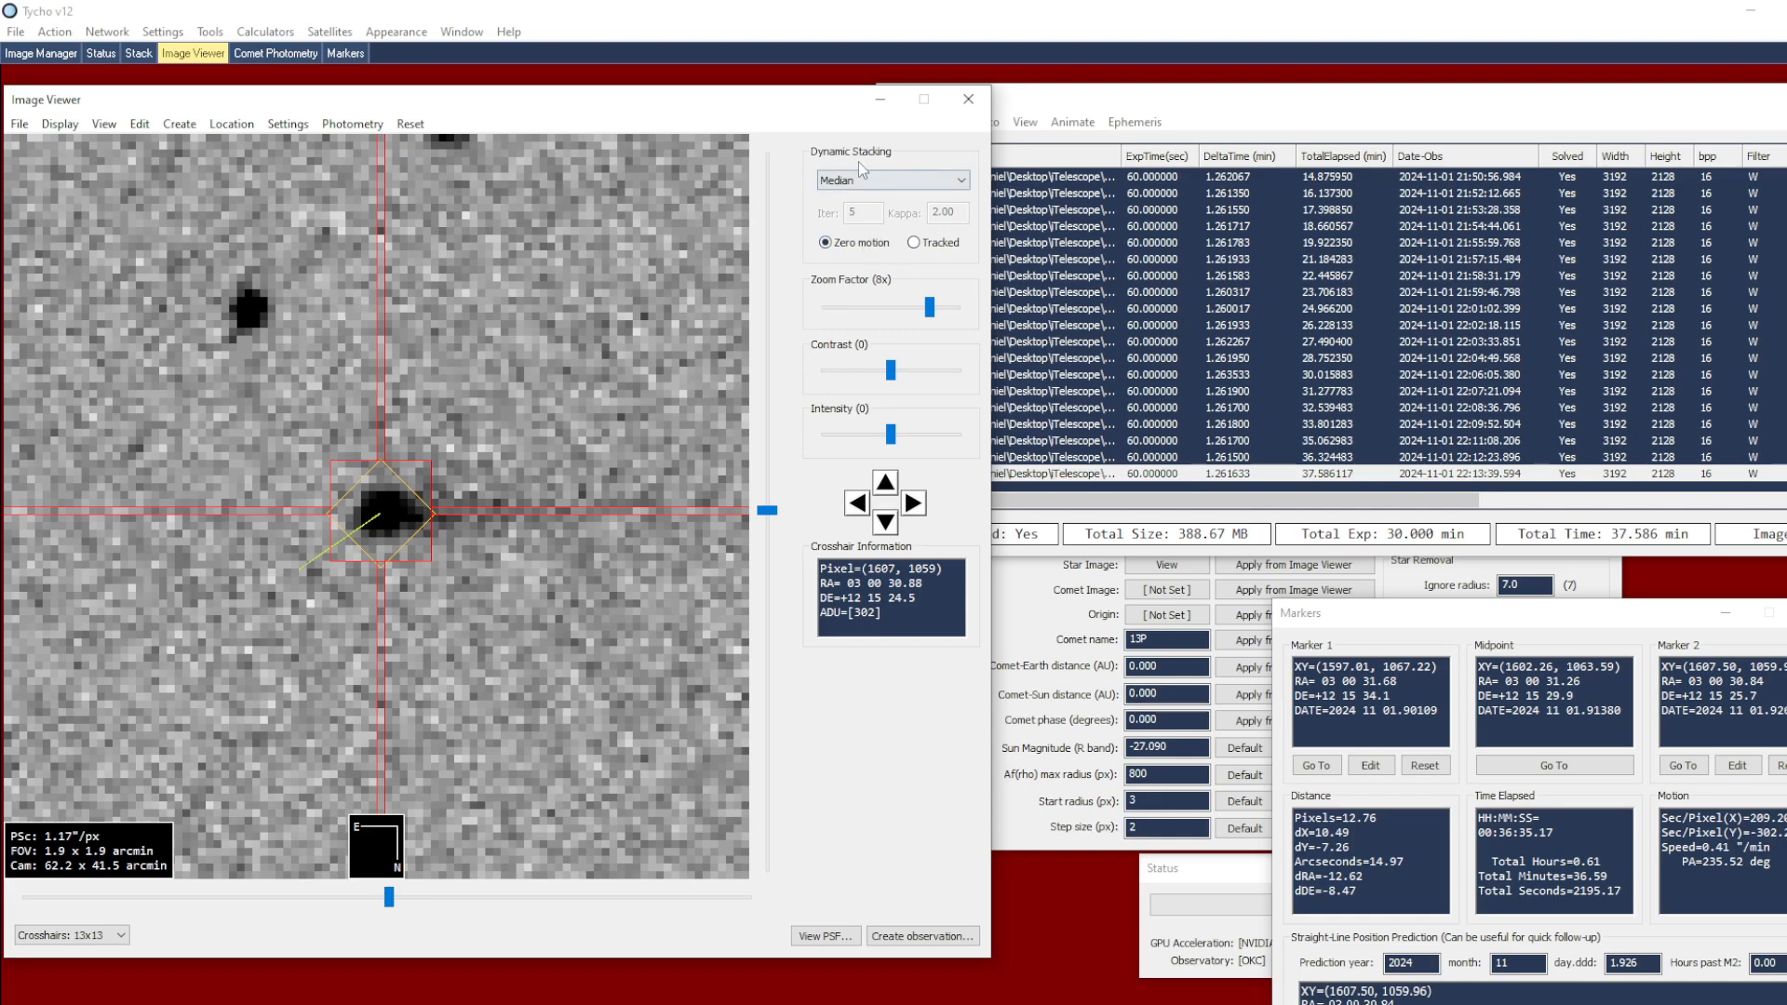
Create a Tracked median stack from the two markers and apply it as the comet image in Comet Photometry
{"action": "left_click", "coordinate": [914, 243]}
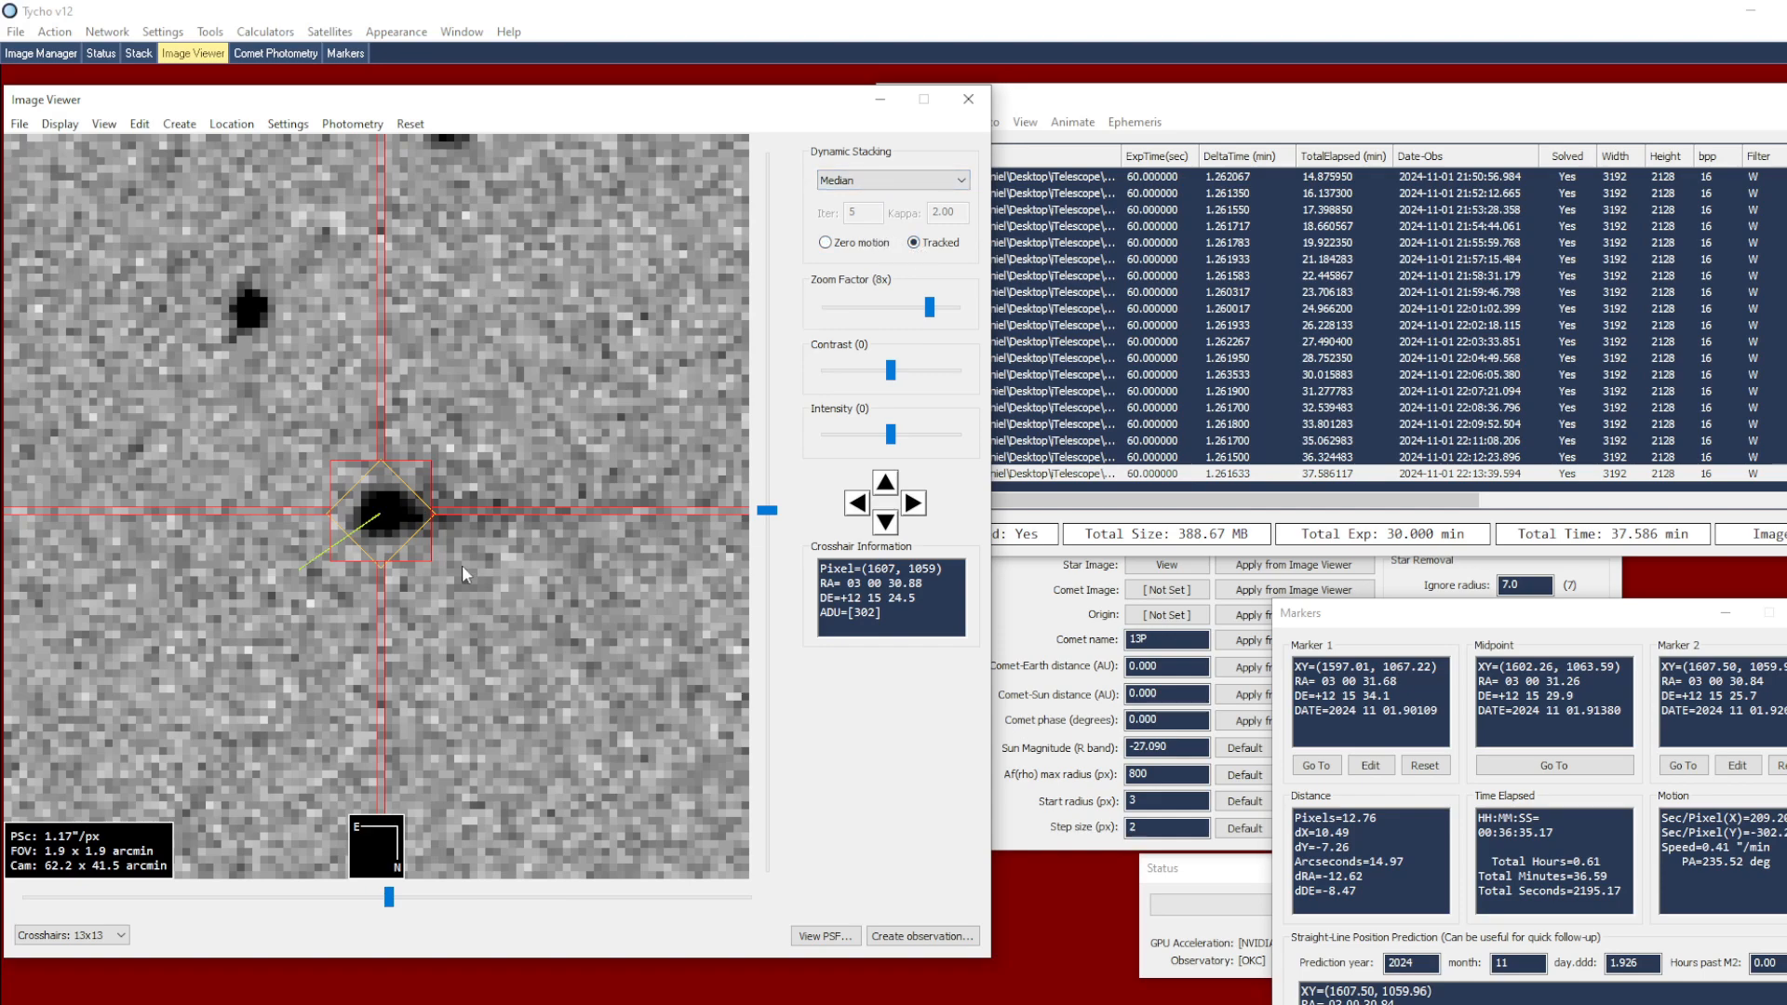
{"action": "right_click", "coordinate": [491, 478]}
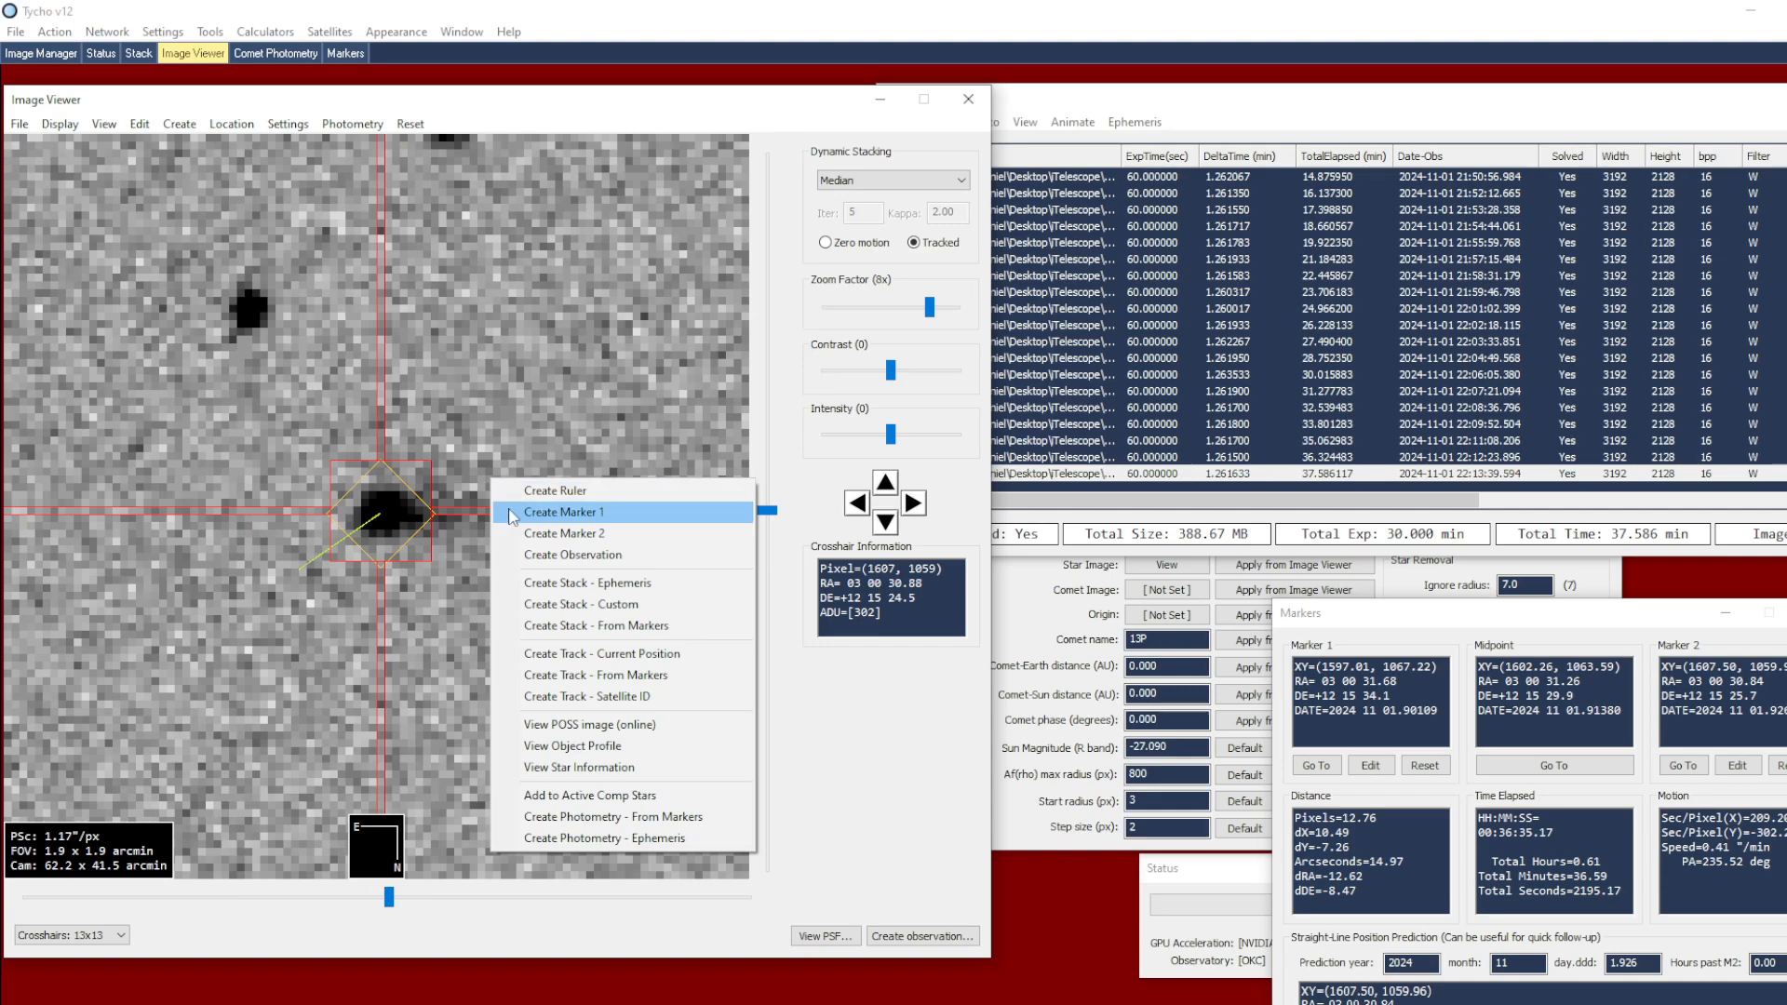
{"action": "left_click", "coordinate": [647, 628]}
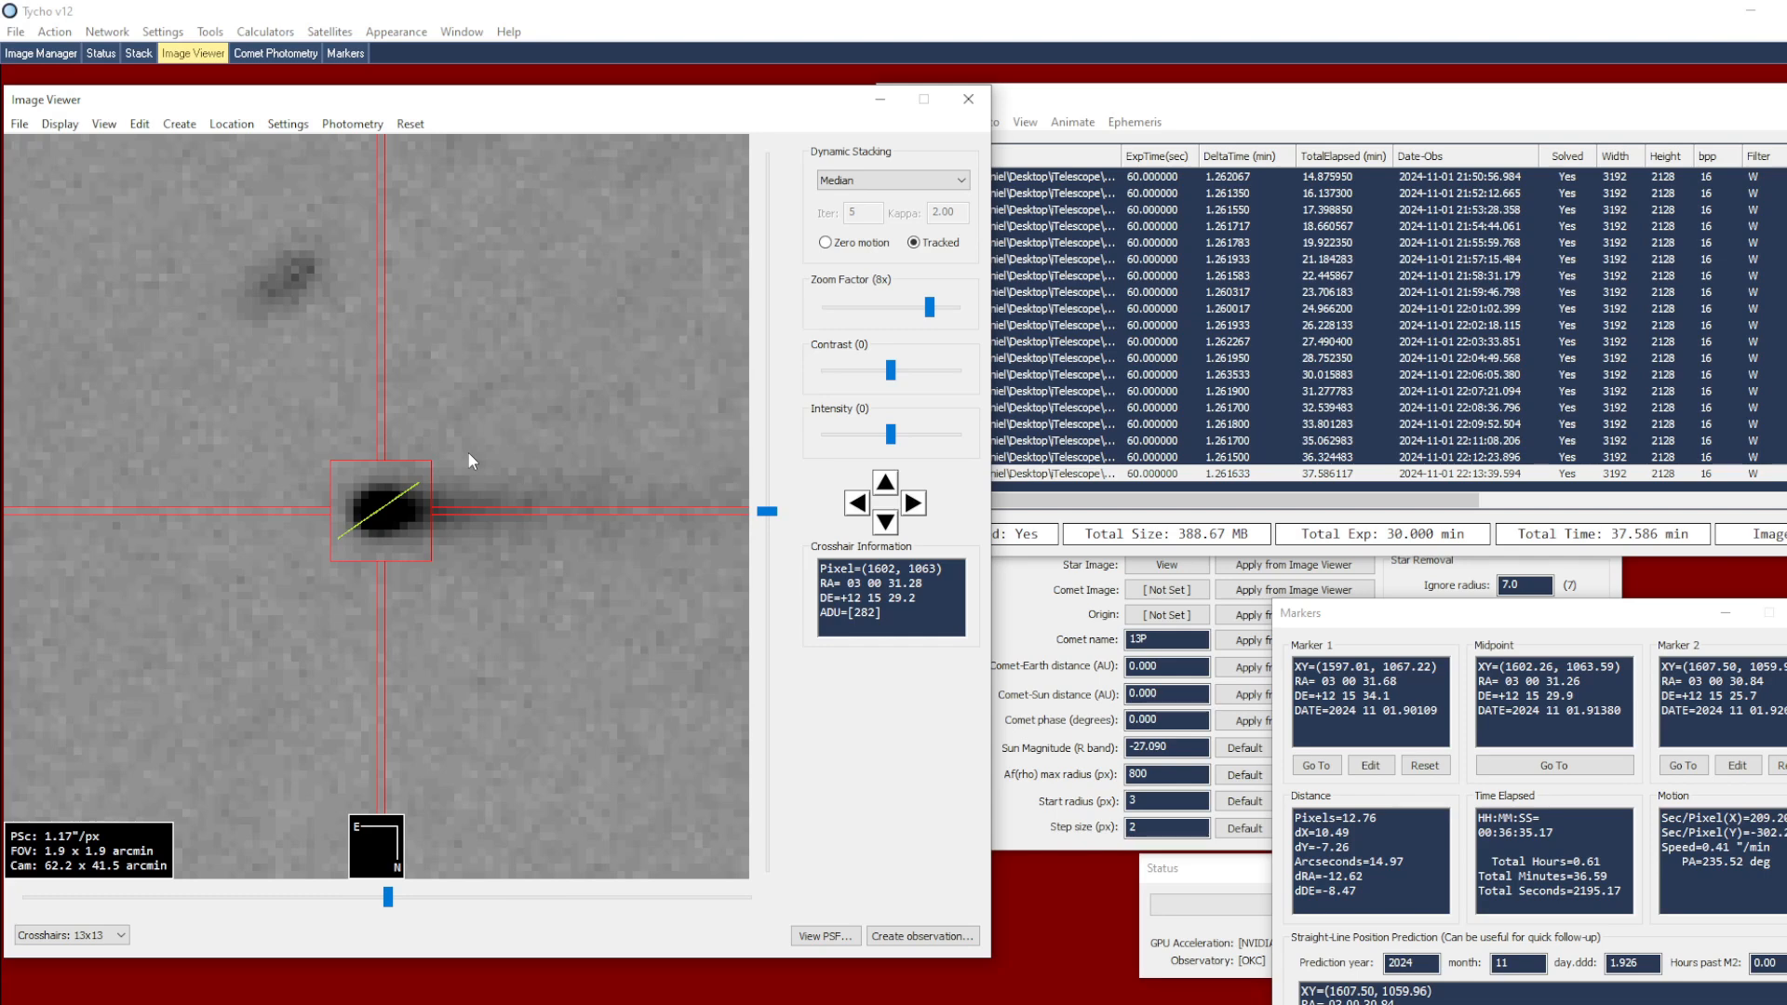
{"action": "scroll", "coordinate": [470, 458], "scroll_direction": "down", "scroll_amount": 2}
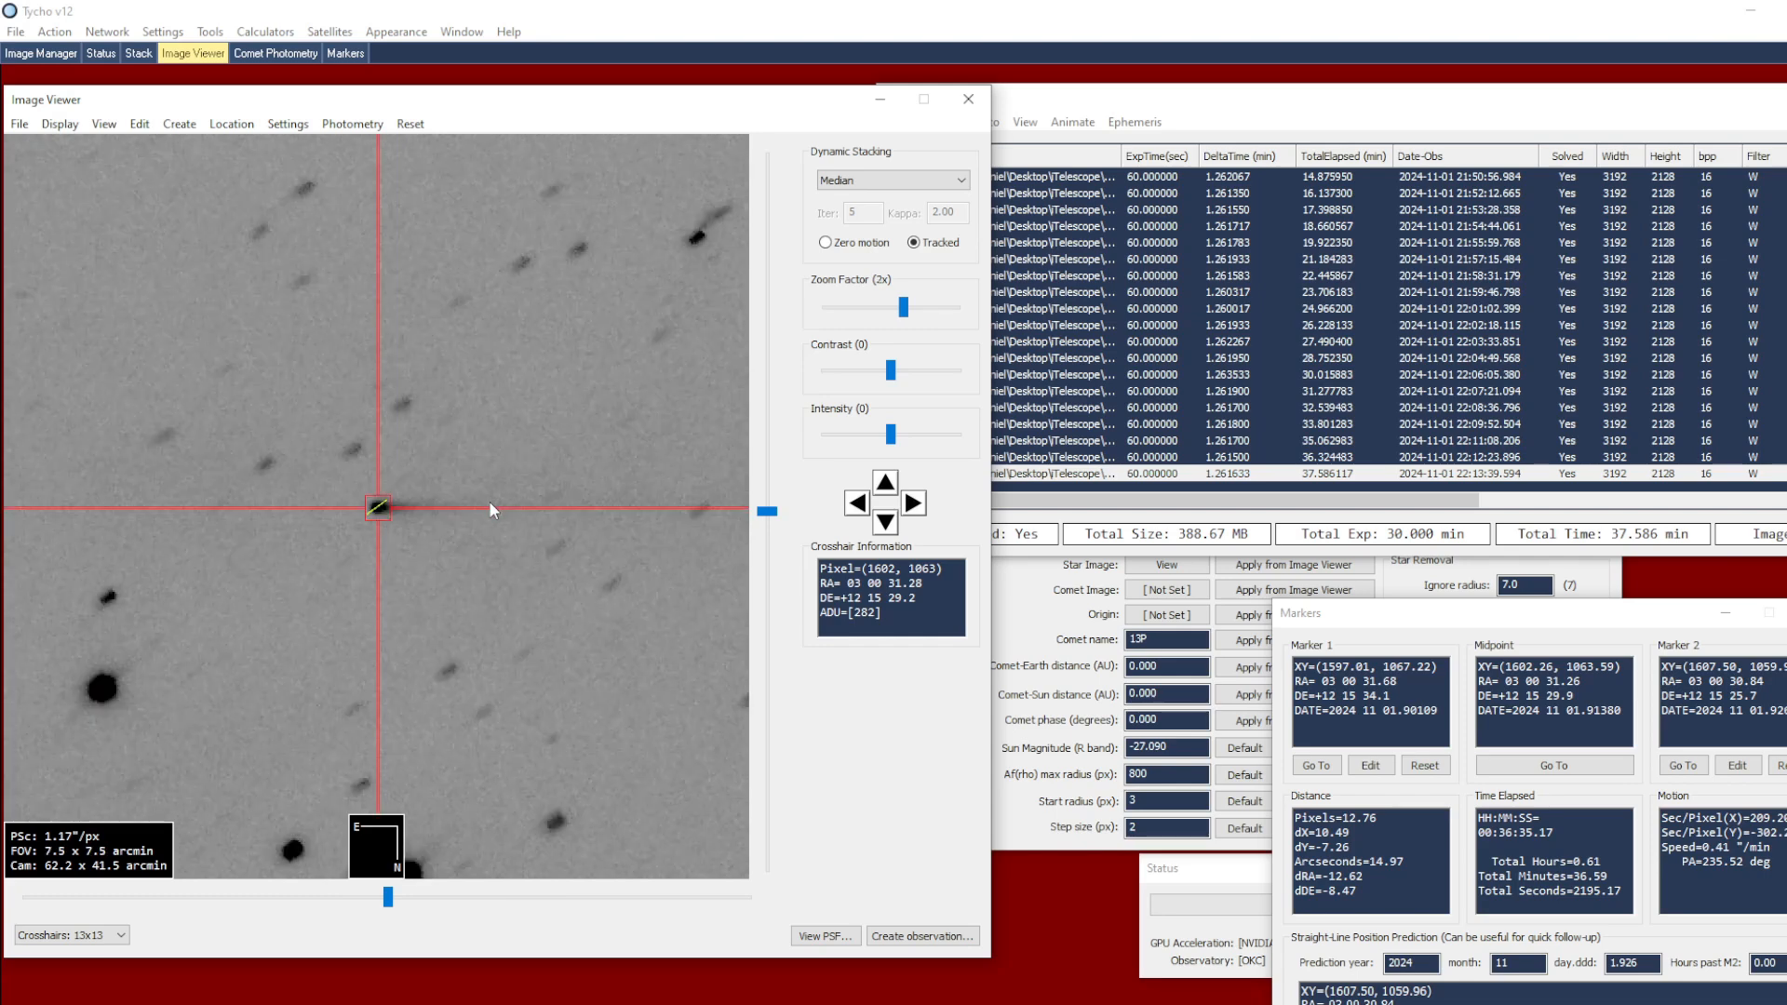
{"action": "left_click", "coordinate": [1020, 632]}
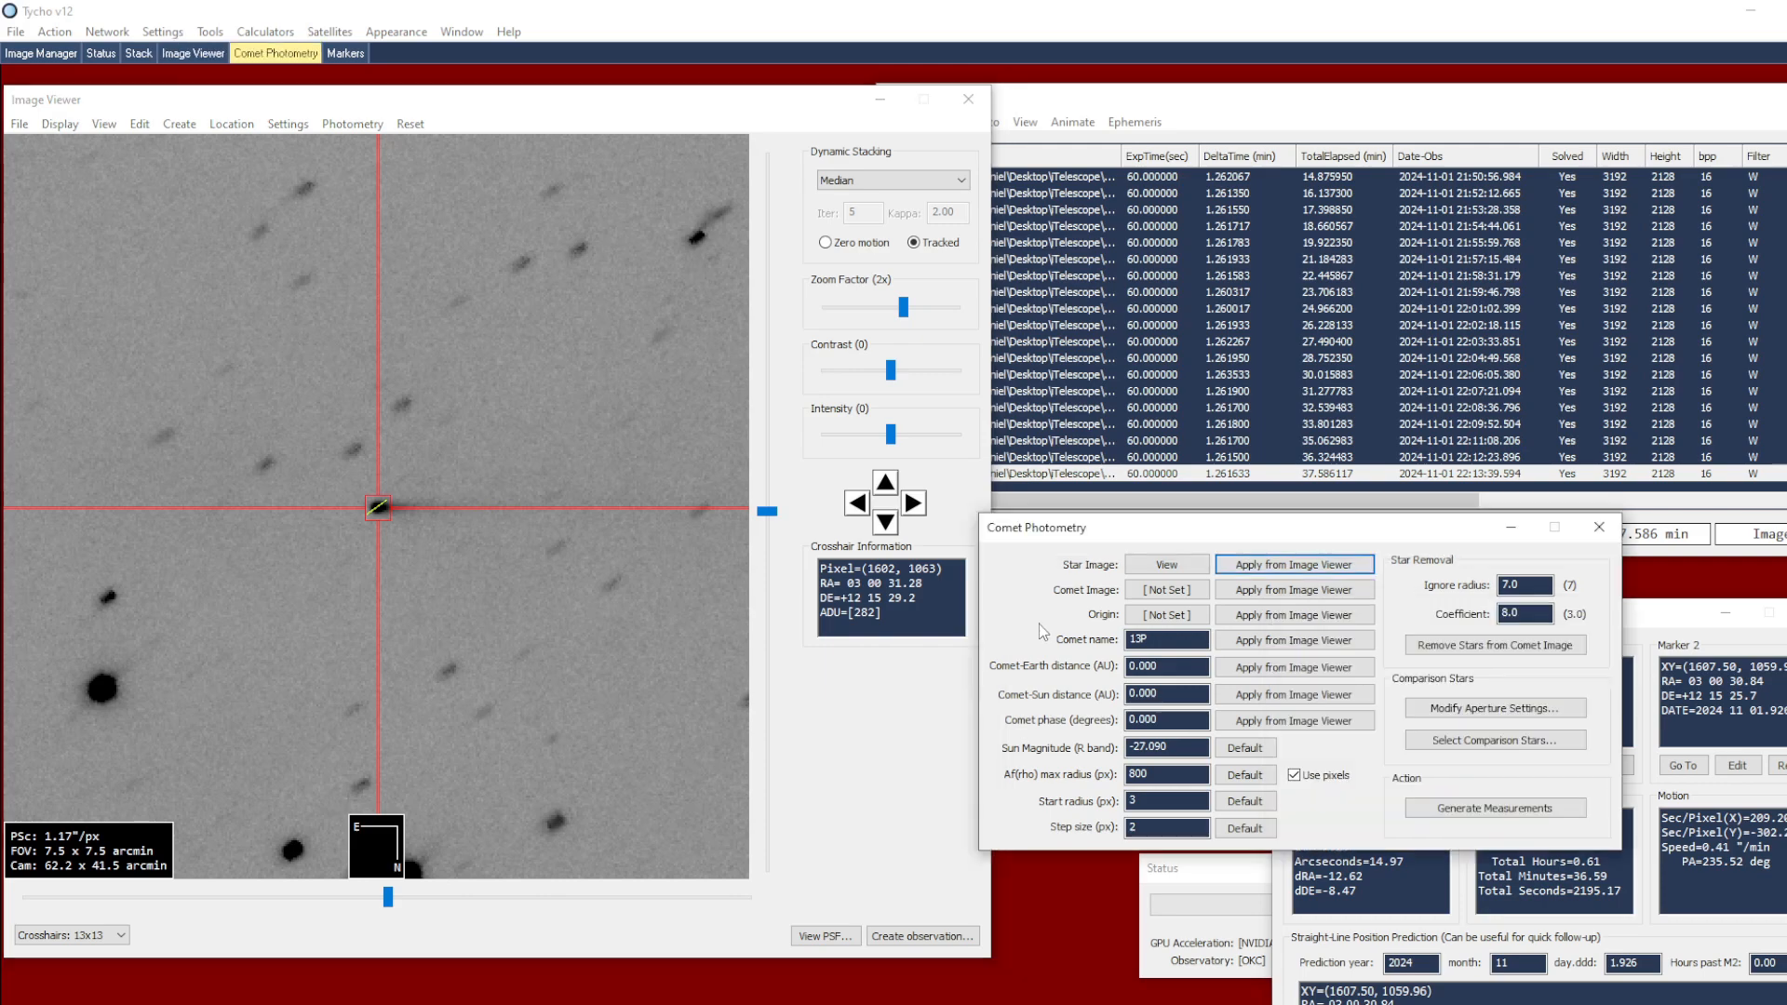
{"action": "left_click", "coordinate": [1272, 592]}
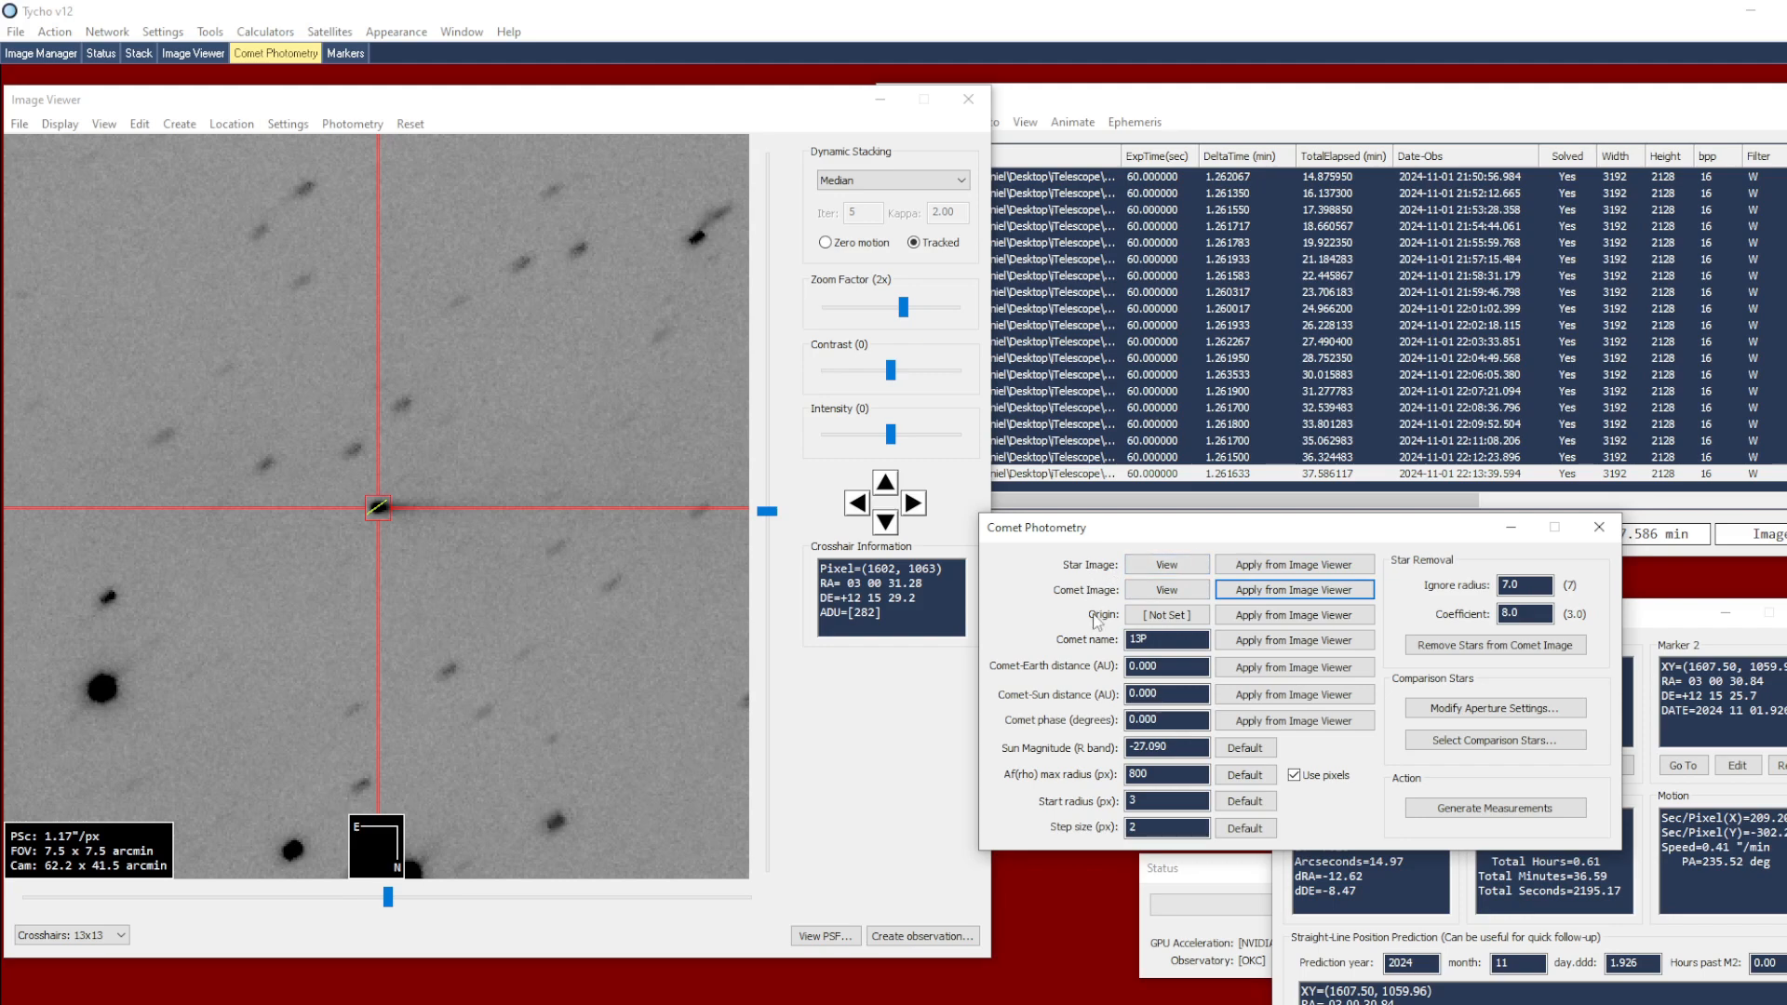
Centre the crosshair on the comet's nucleus and apply that position as the photometry origin
{"action": "scroll", "coordinate": [527, 539], "scroll_direction": "up", "scroll_amount": 1}
{"action": "scroll", "coordinate": [527, 545], "scroll_direction": "up", "scroll_amount": 1}
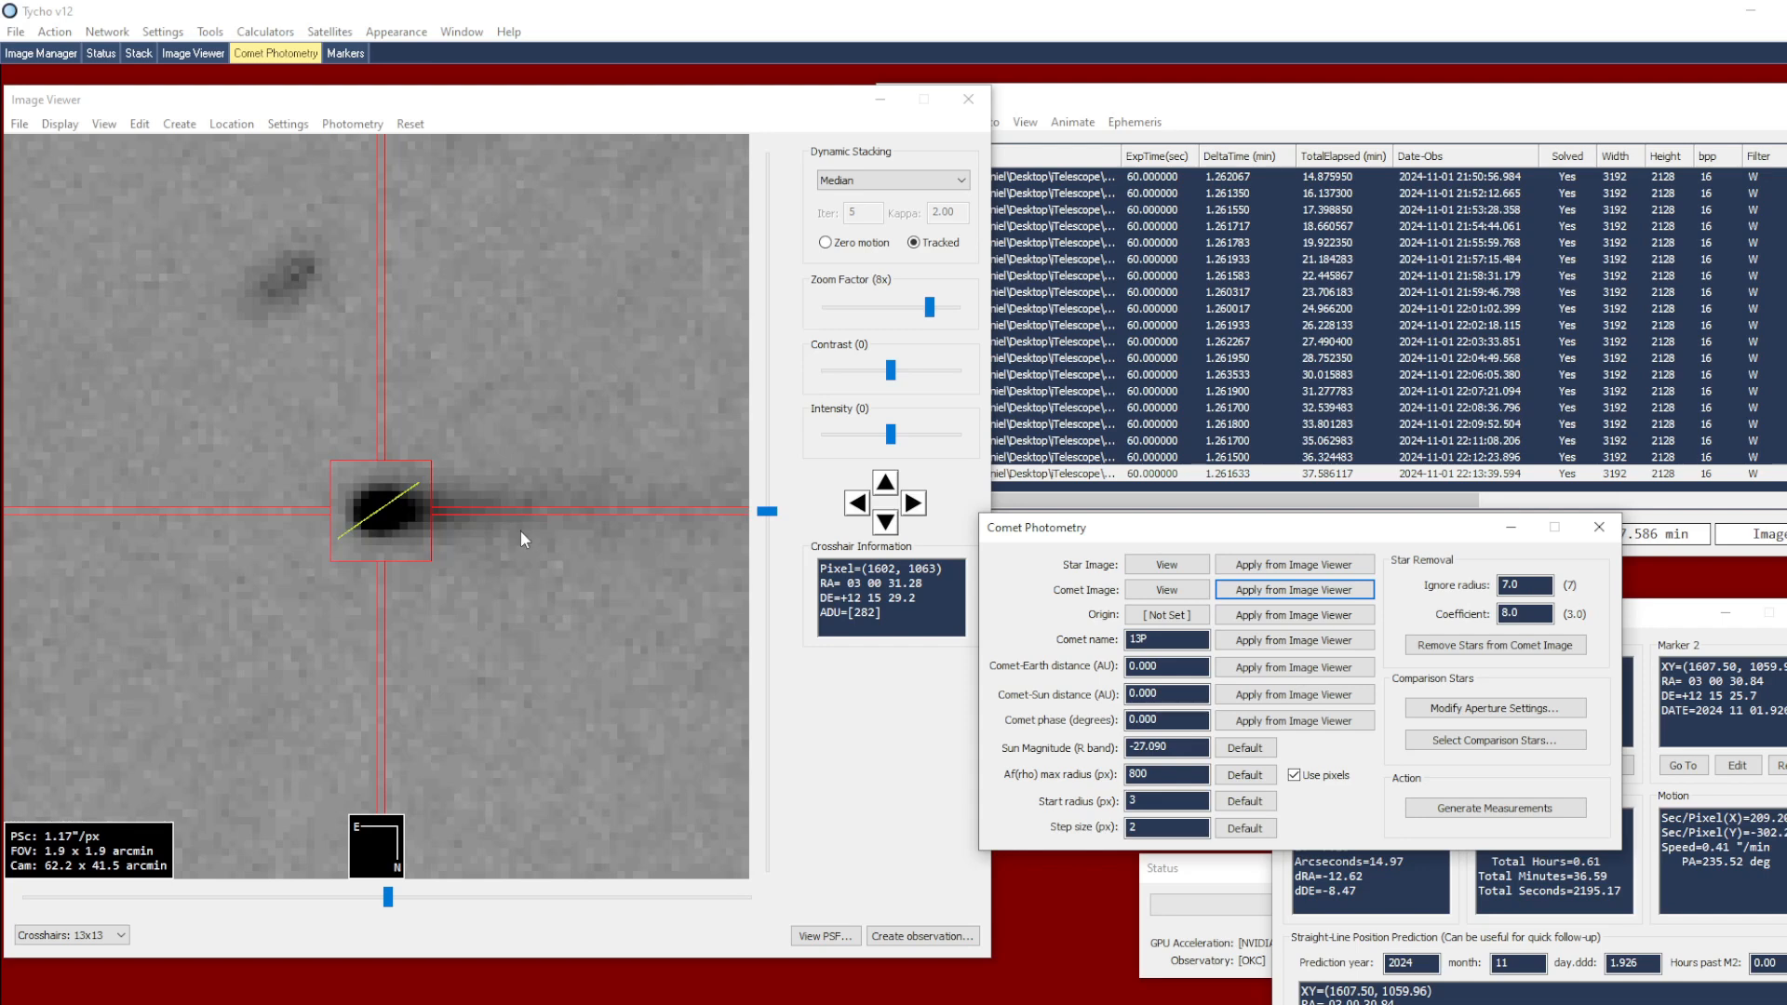
{"action": "left_click", "coordinate": [386, 511]}
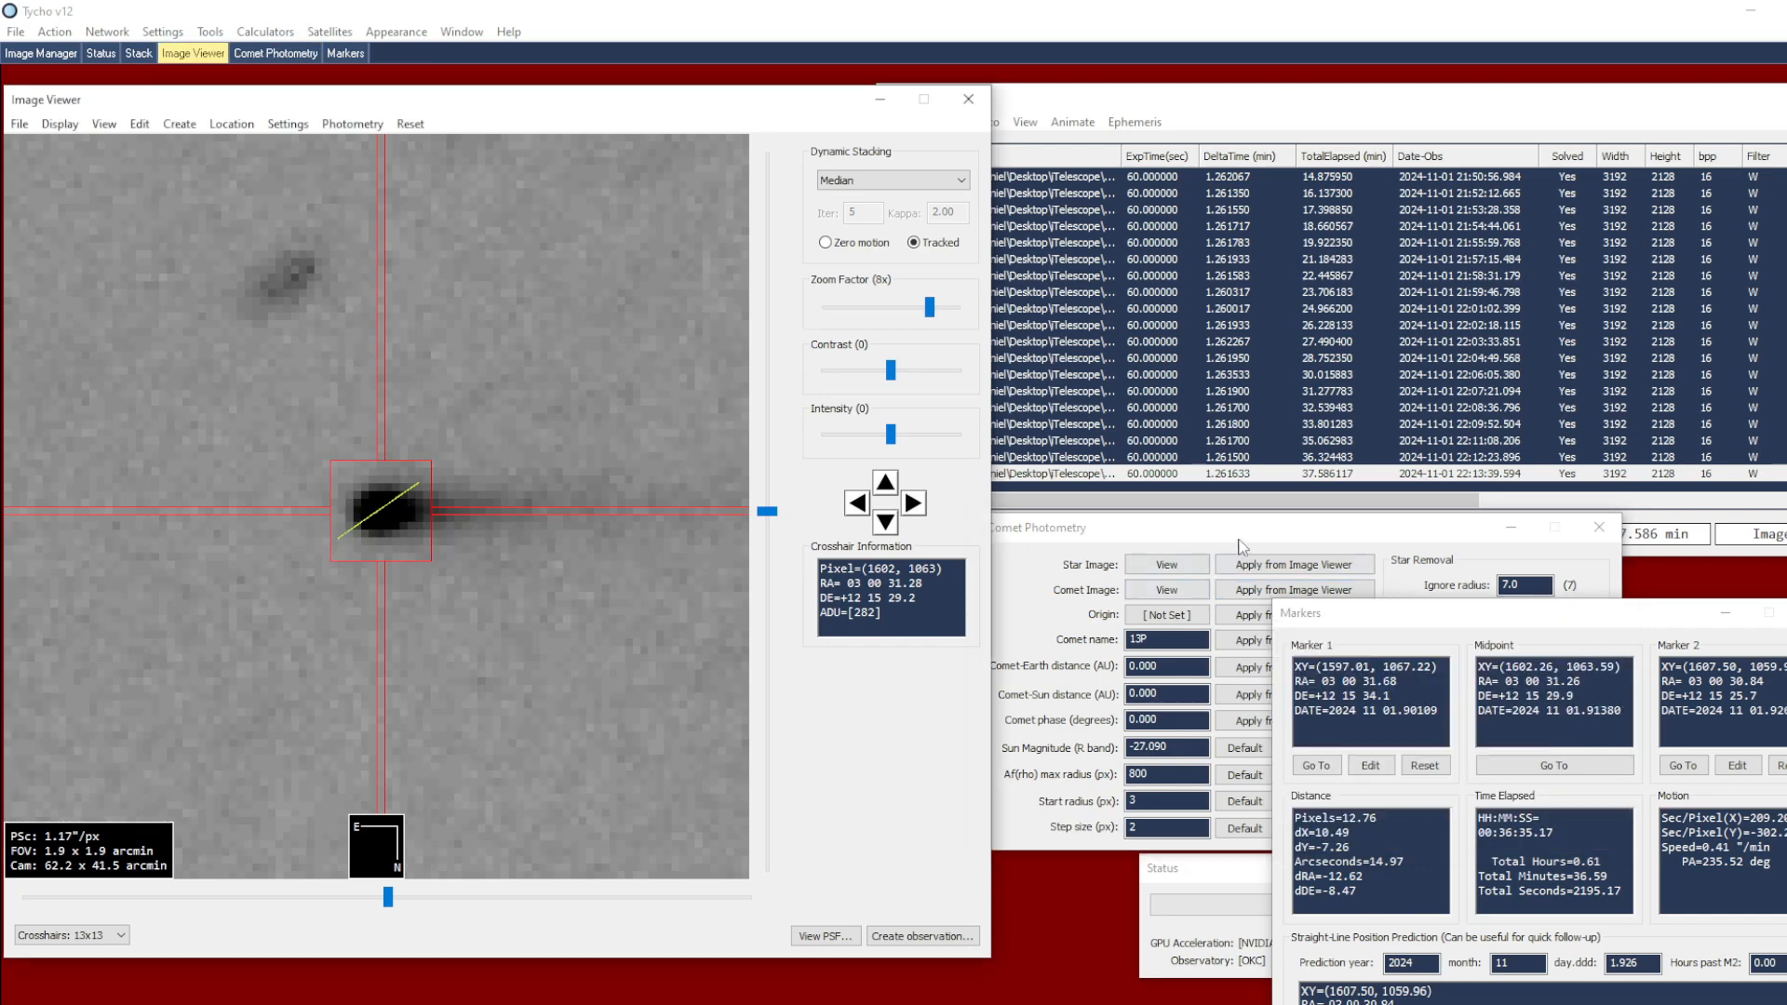
{"action": "left_click", "coordinate": [1244, 589]}
{"action": "left_click", "coordinate": [1243, 618]}
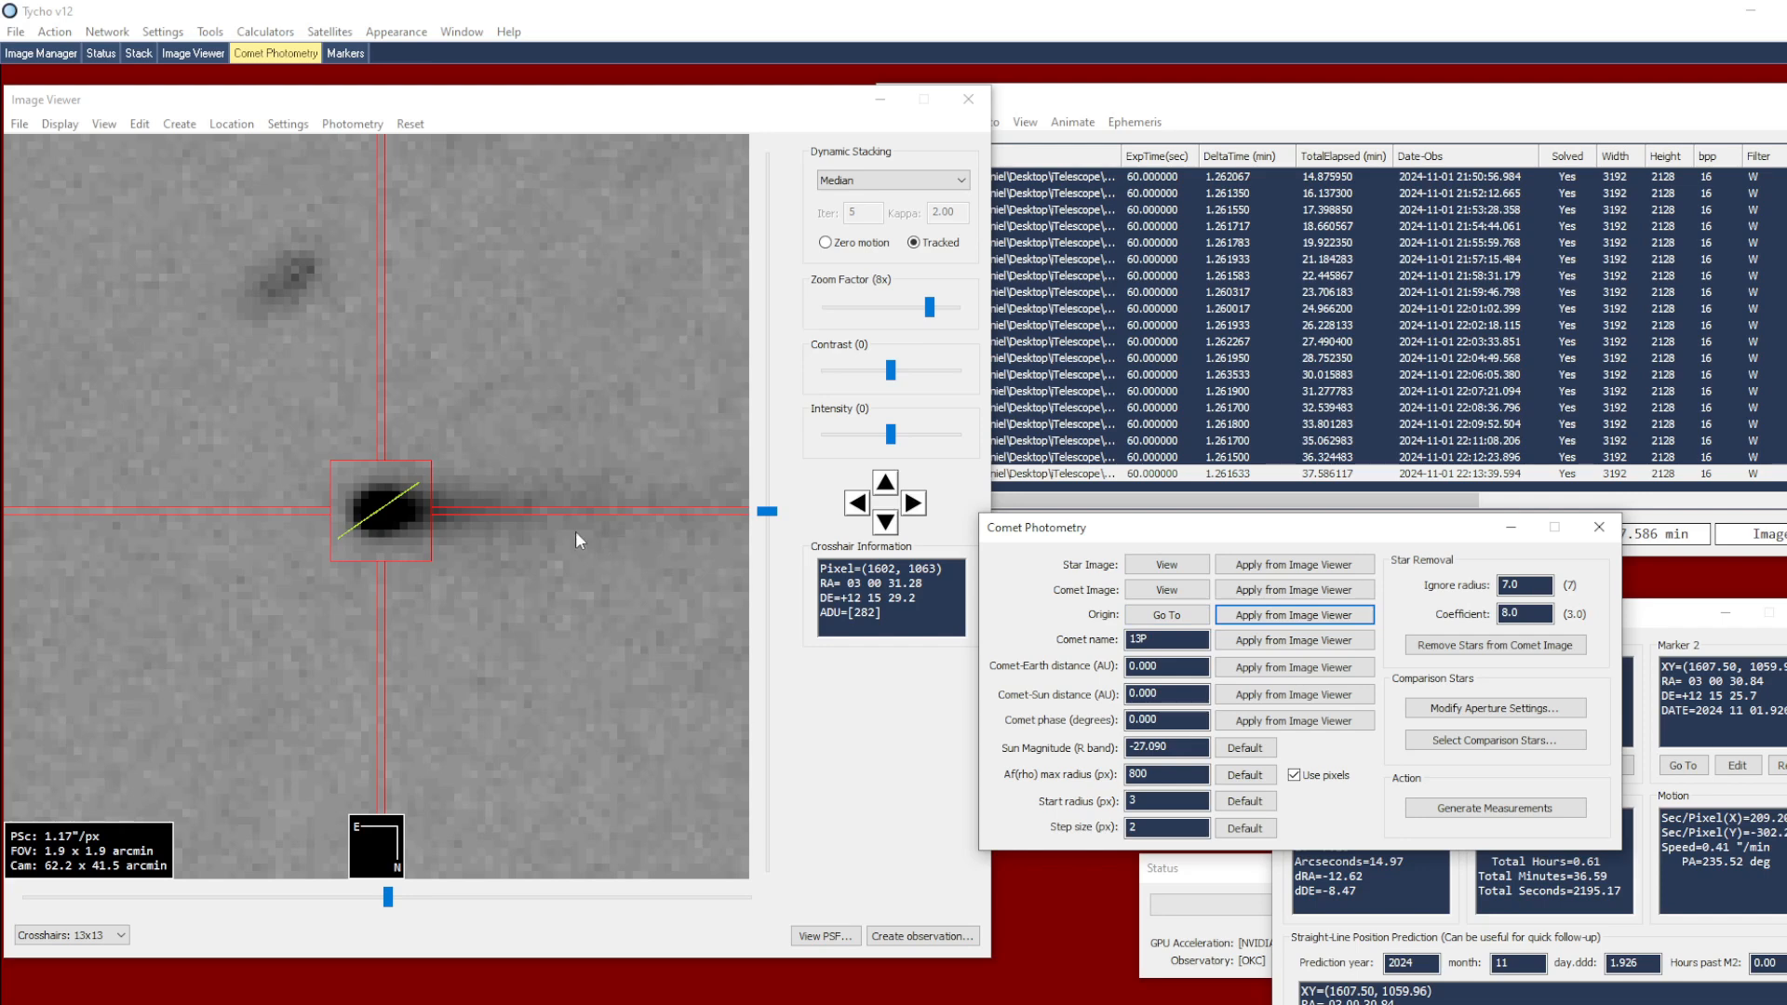
Check the stored origin by moving the view away from the comet and going back to the origin
{"action": "scroll", "coordinate": [577, 527], "scroll_direction": "down", "scroll_amount": 1}
{"action": "scroll", "coordinate": [577, 528], "scroll_direction": "down", "scroll_amount": 1}
{"action": "left_click_drag", "start_coordinate": [620, 294], "coordinate": [488, 612]}
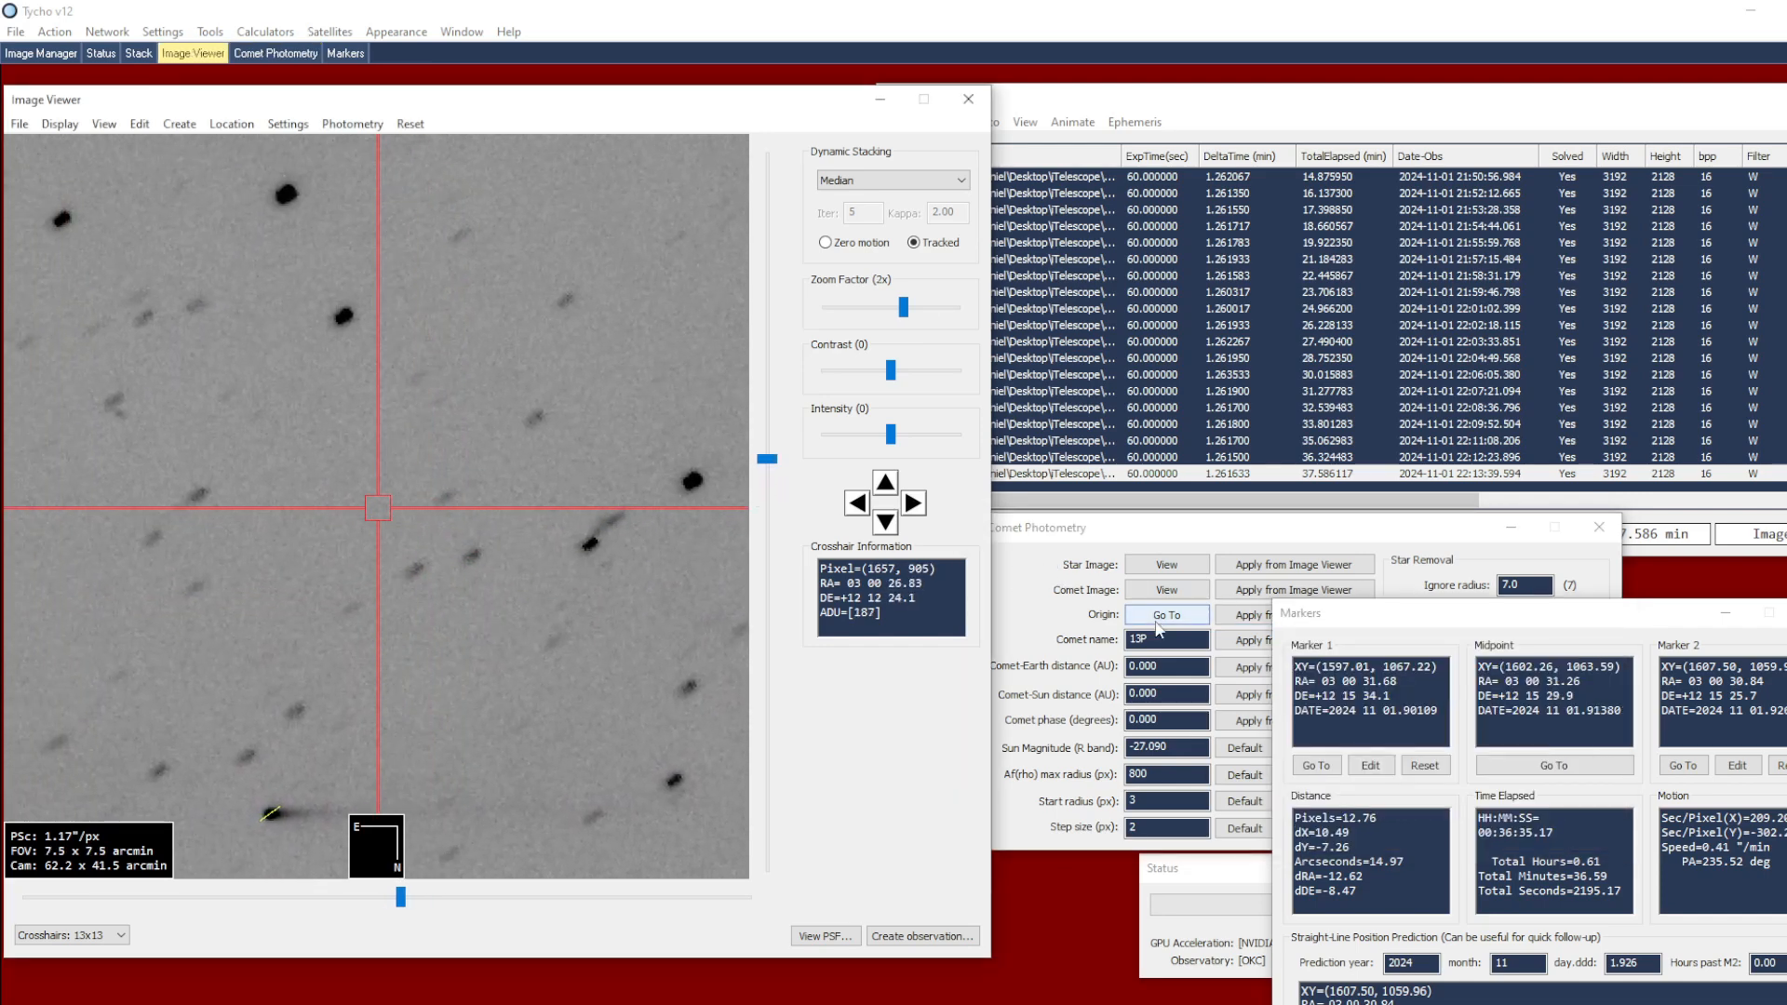
{"action": "left_click", "coordinate": [1167, 615]}
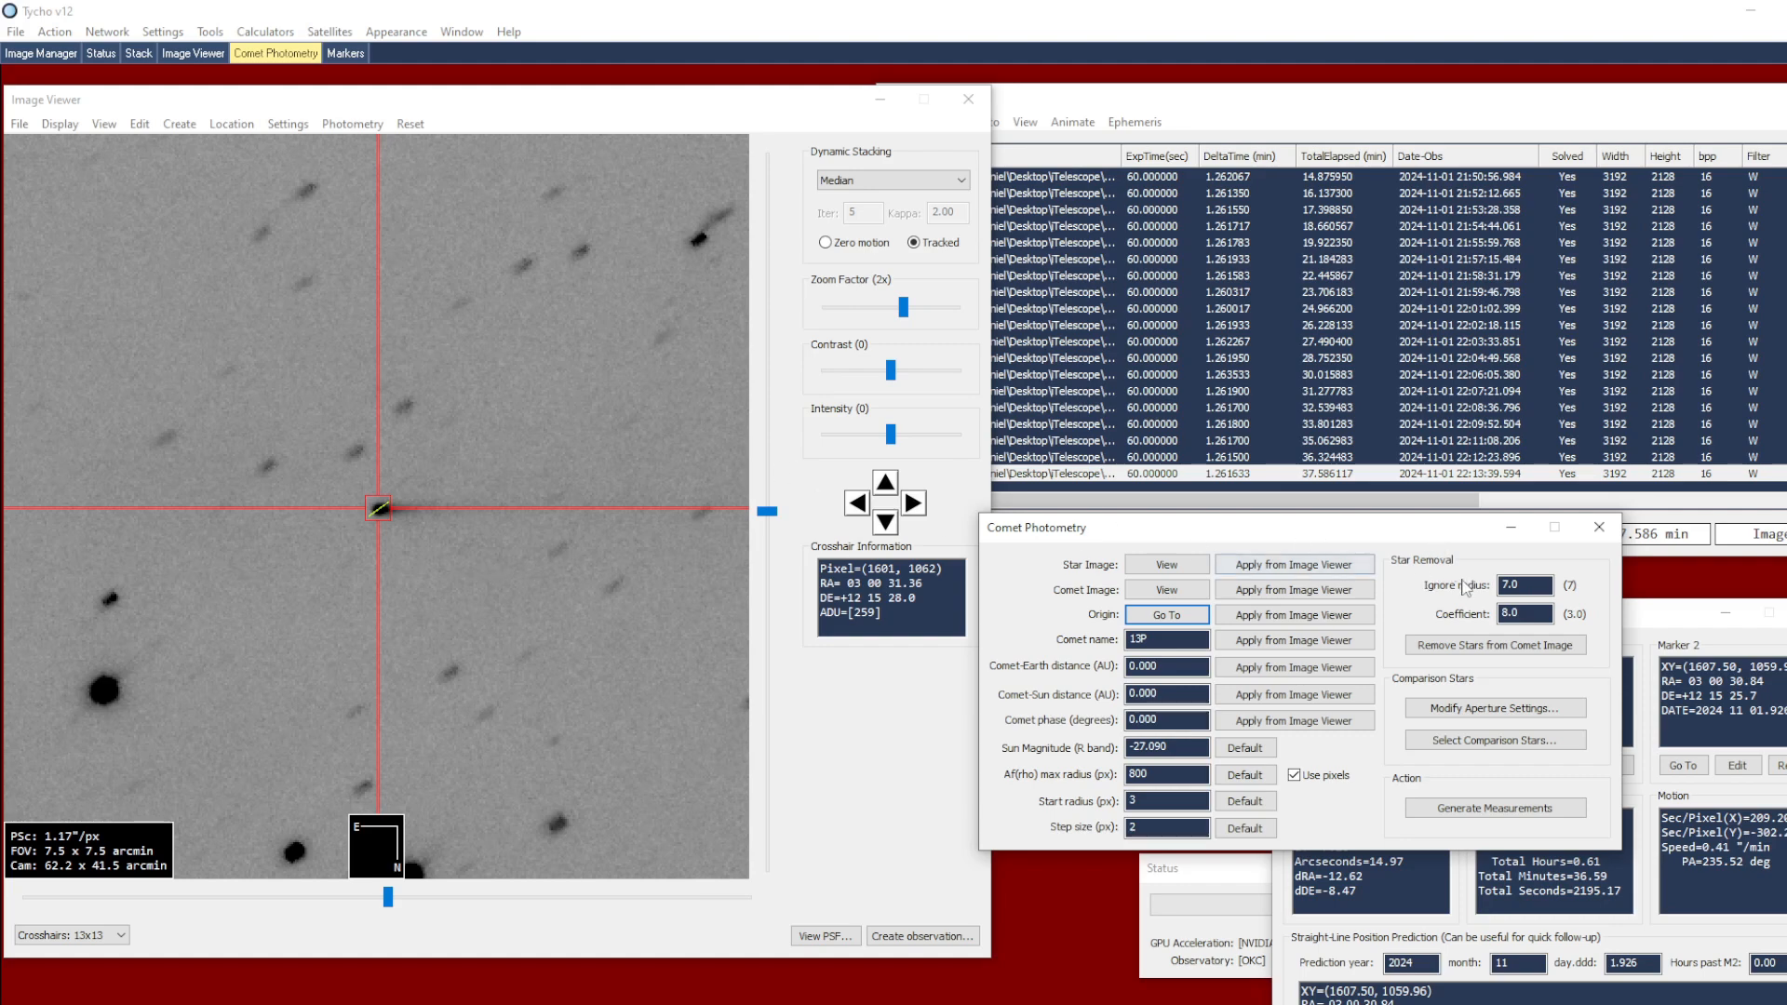
Set the star removal coefficient to 3 and remove the stars from the comet image
{"action": "left_click_drag", "start_coordinate": [1533, 613], "coordinate": [1438, 621]}
{"action": "type", "text": "3"}
{"action": "left_click", "coordinate": [1483, 646]}
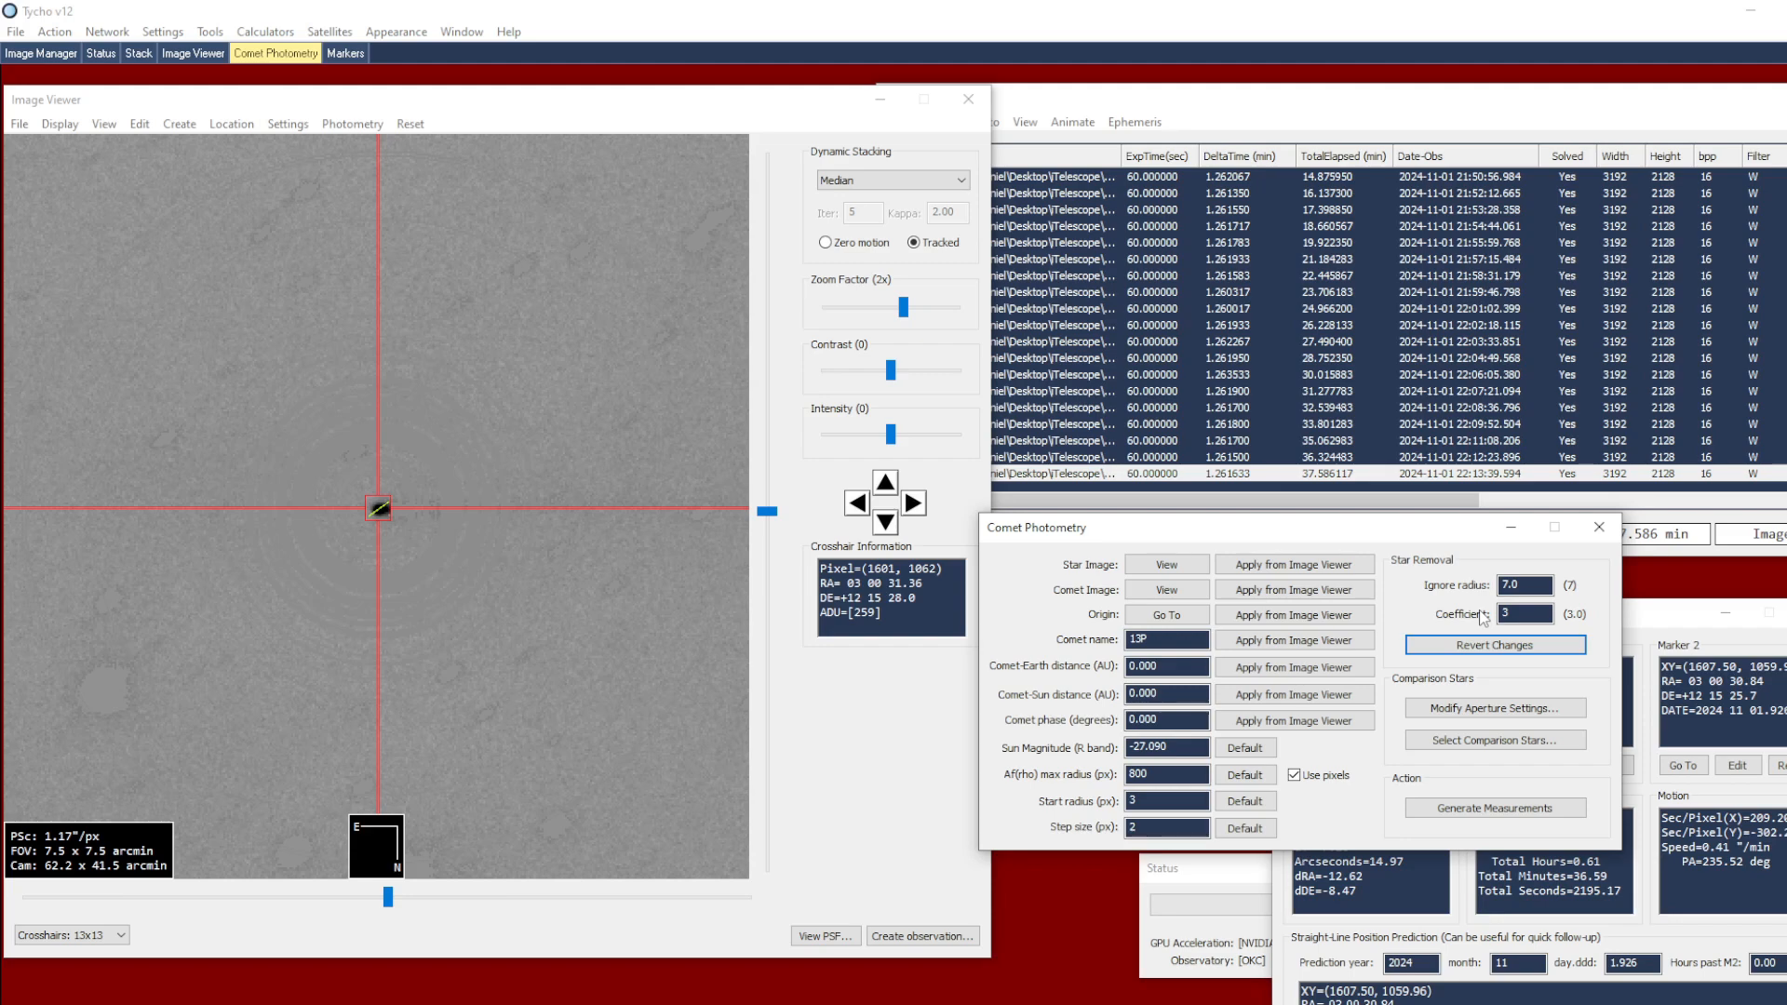
Revert the star removal and repeat it on the comet image with an ignore radius of 25
{"action": "scroll", "coordinate": [491, 537], "scroll_direction": "up", "scroll_amount": 1}
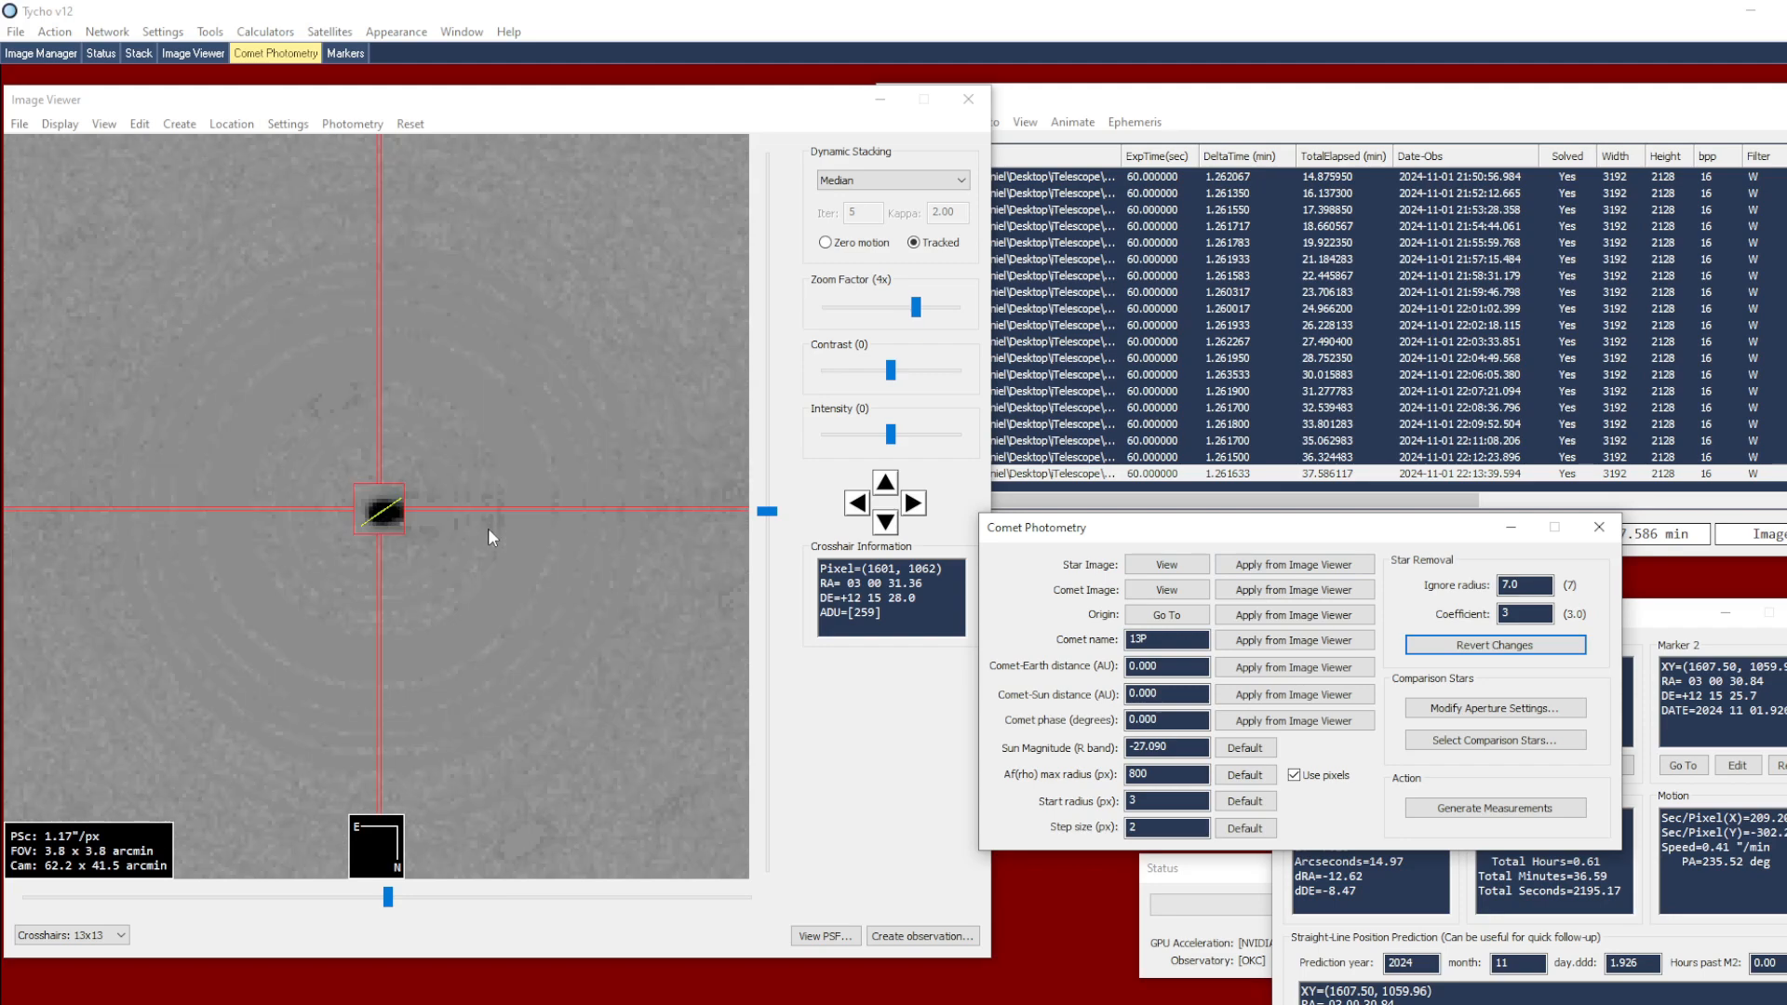
{"action": "scroll", "coordinate": [487, 527], "scroll_direction": "up", "scroll_amount": 2}
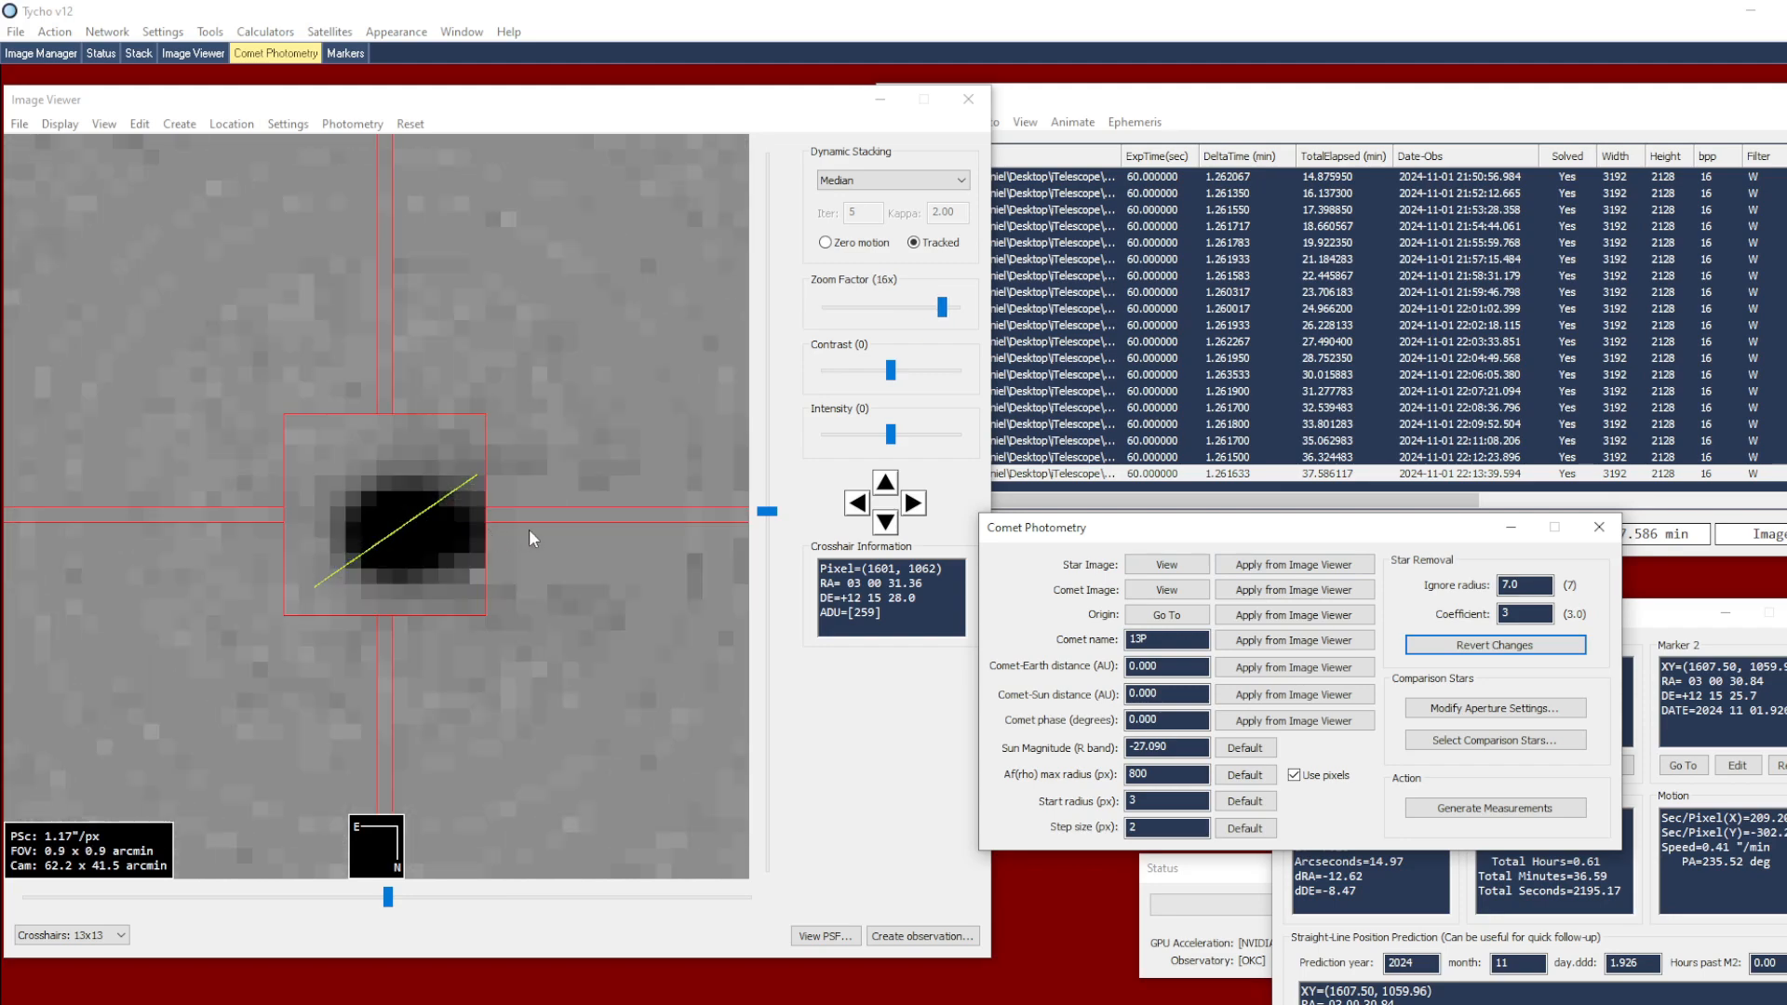
{"action": "scroll", "coordinate": [528, 538], "scroll_direction": "down", "scroll_amount": 1}
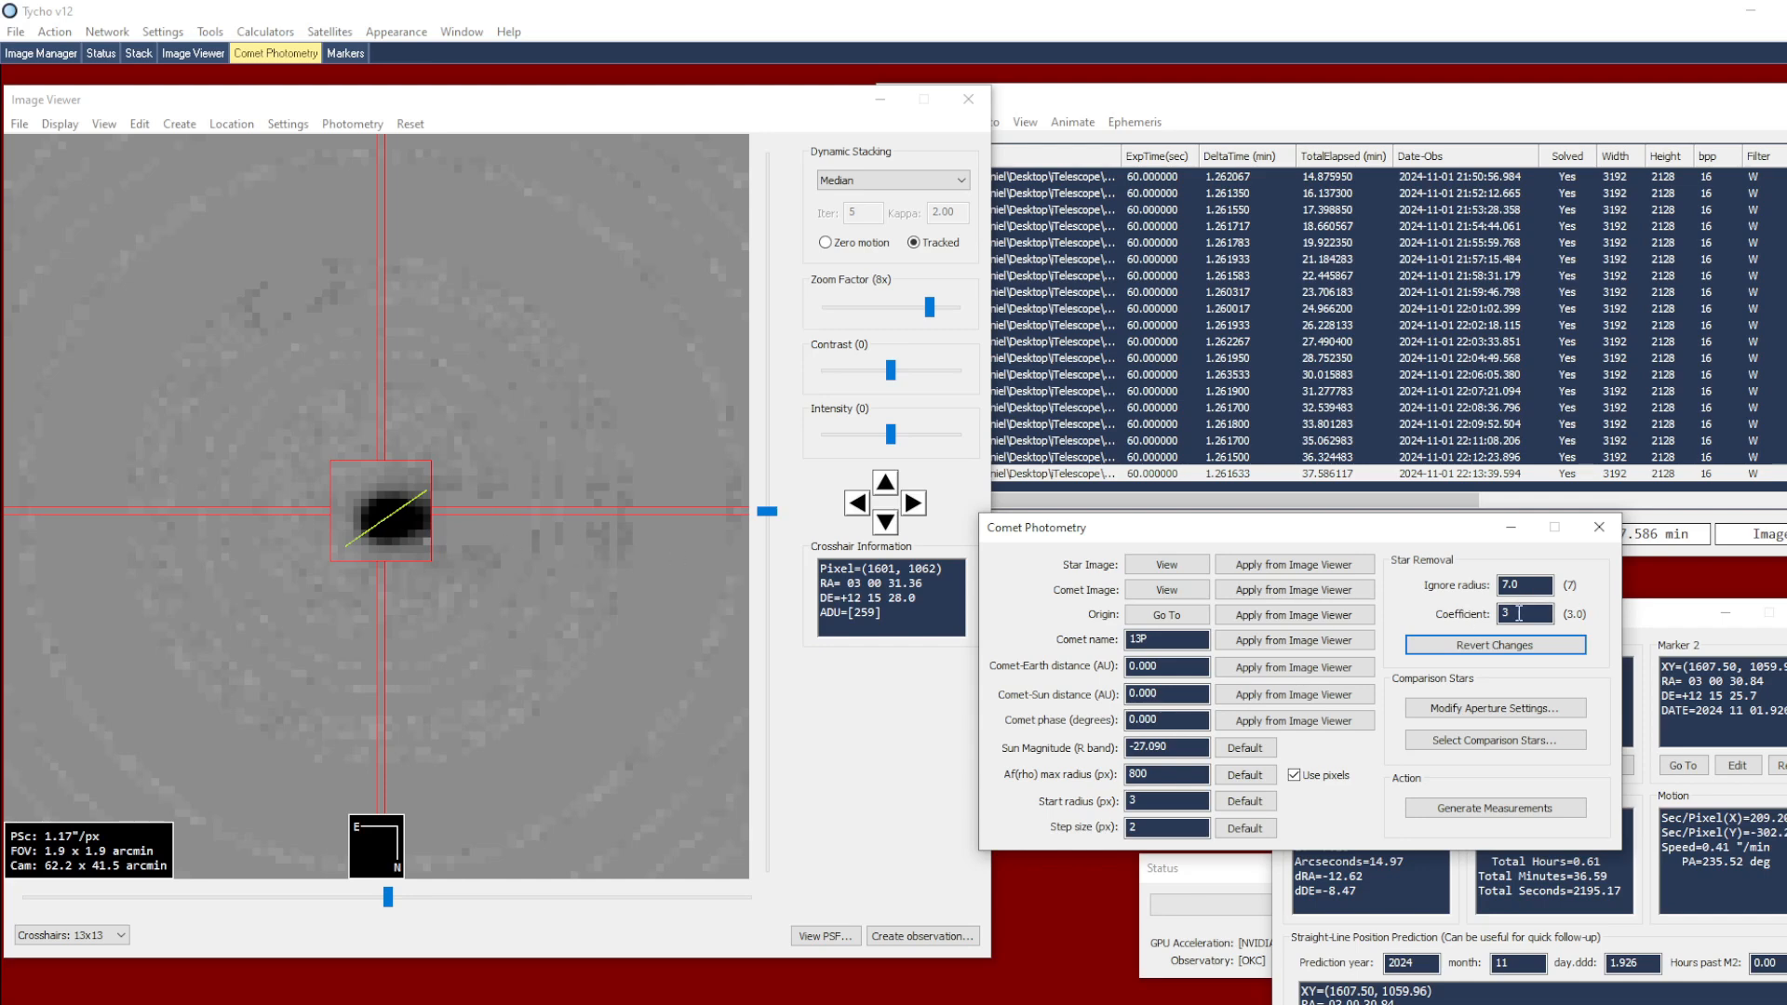
{"action": "double_click", "coordinate": [1538, 585]}
{"action": "type", "text": "25"}
{"action": "left_click", "coordinate": [1472, 645]}
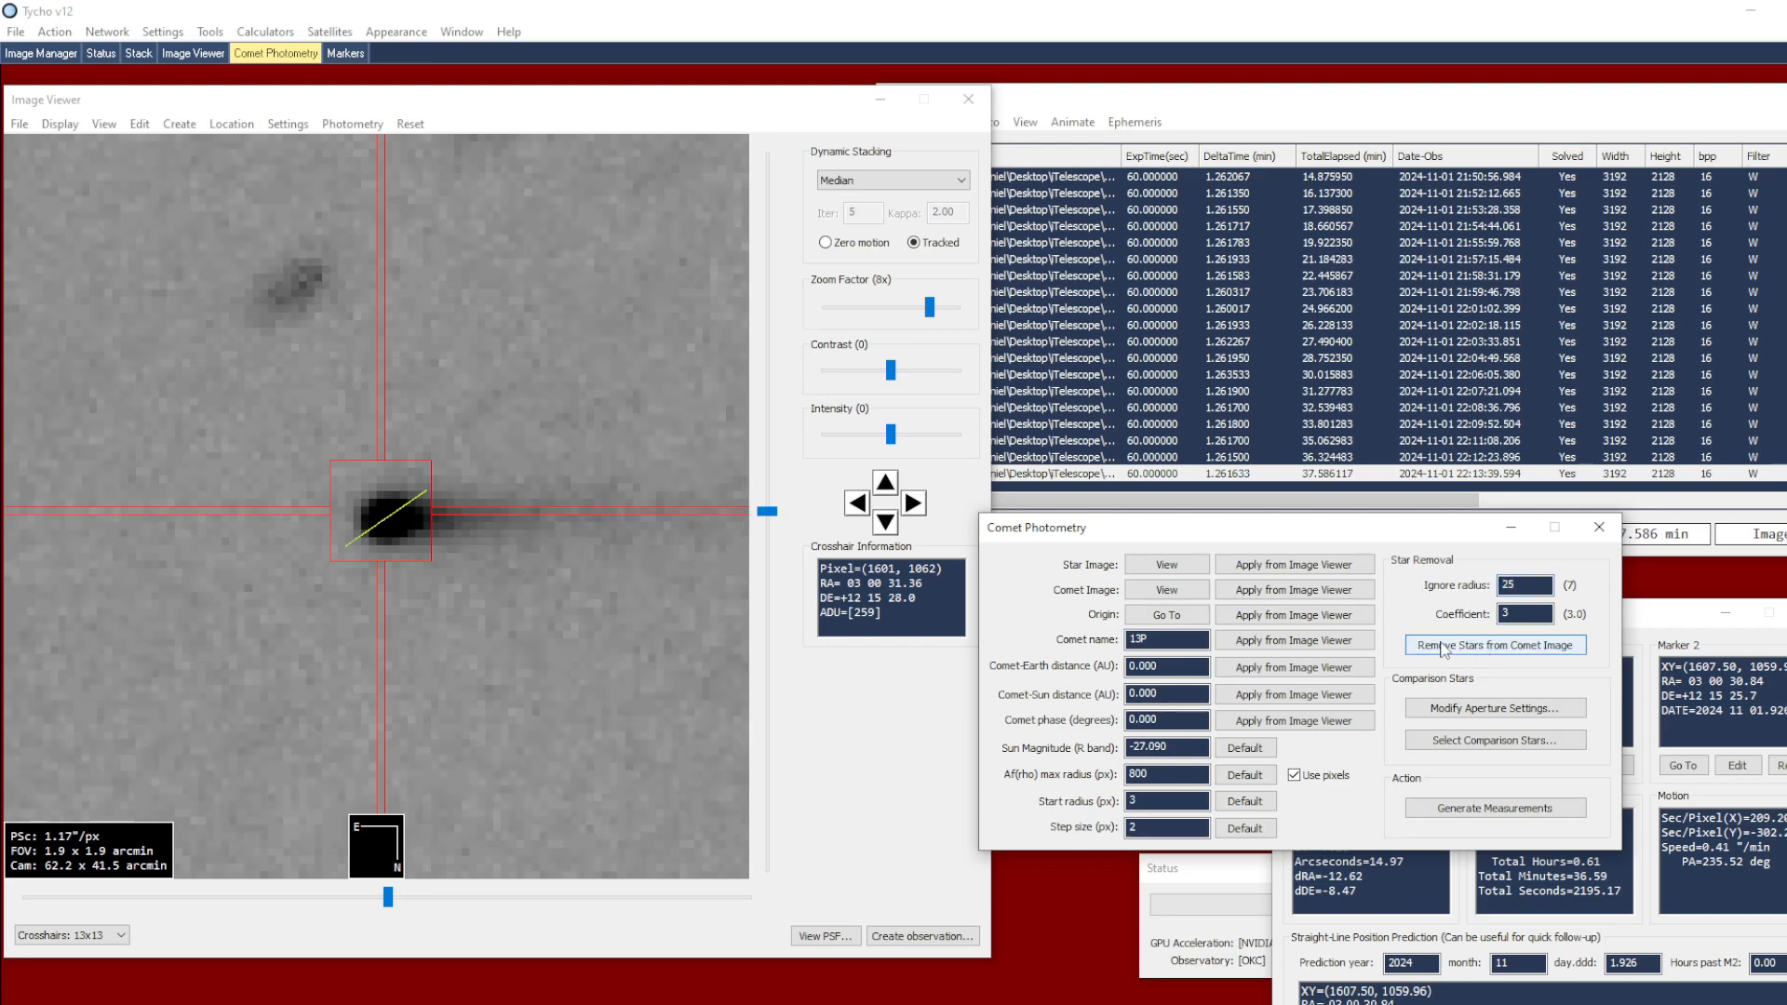
{"action": "left_click", "coordinate": [1475, 649]}
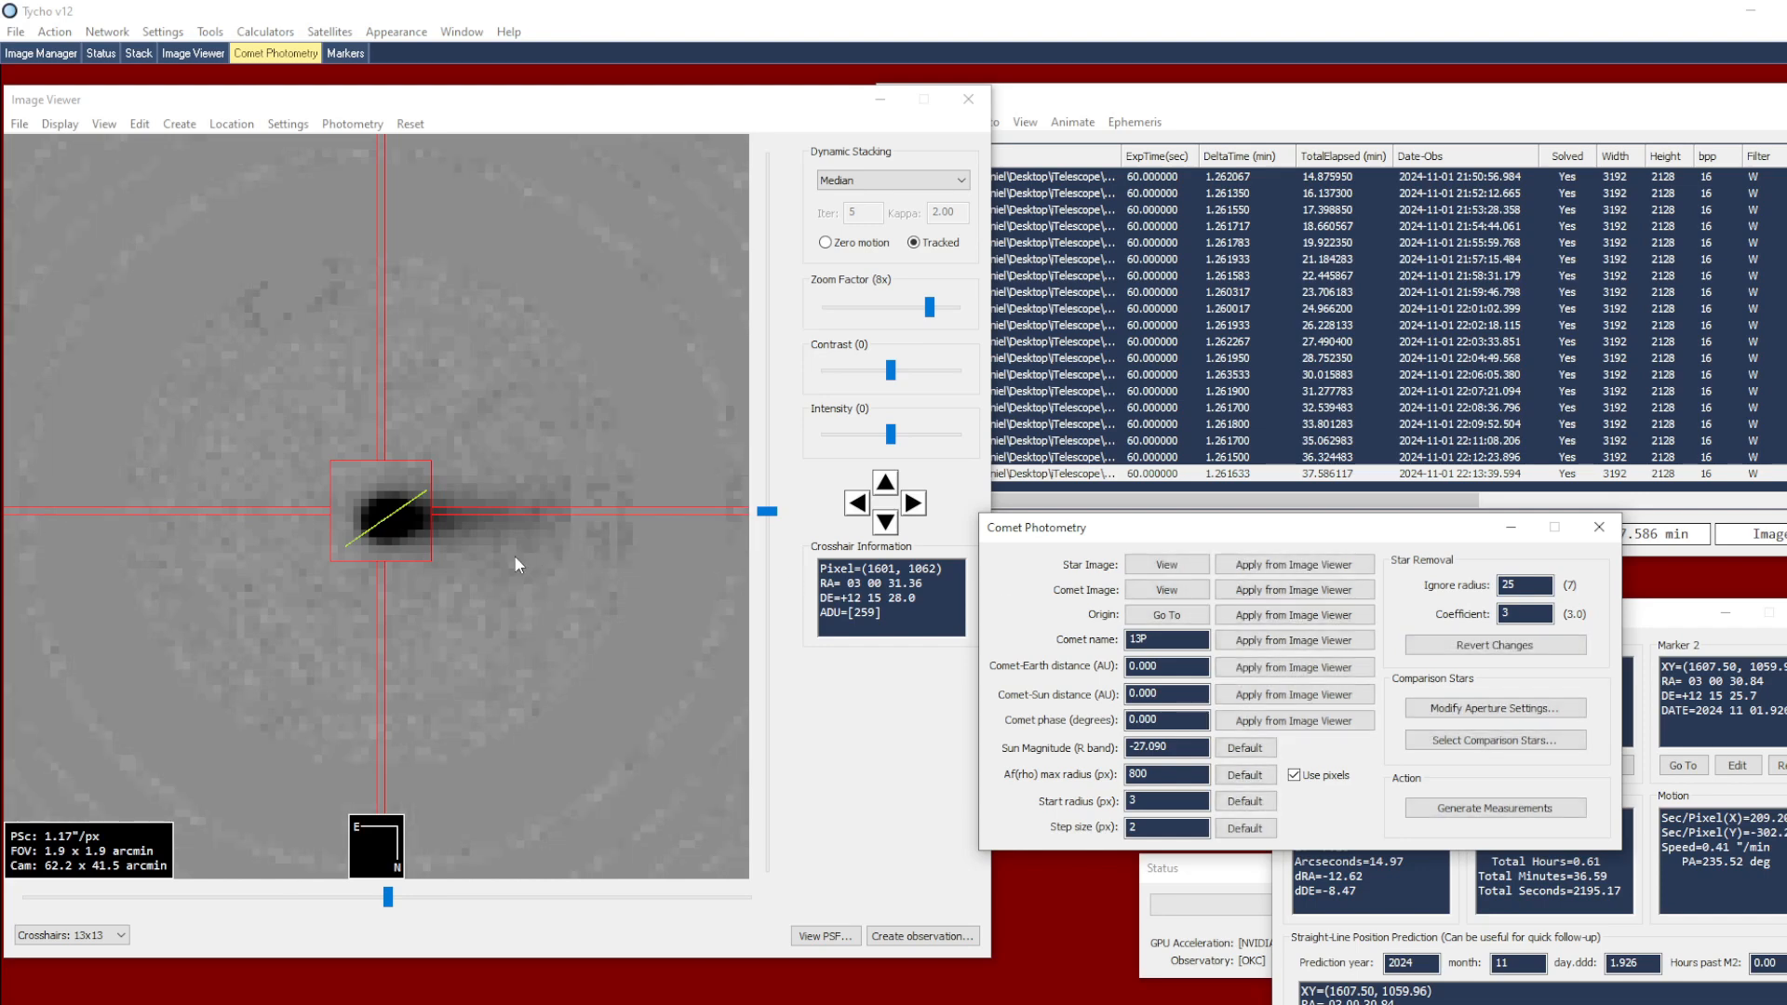
{"action": "scroll", "coordinate": [486, 524], "scroll_direction": "down", "scroll_amount": 2}
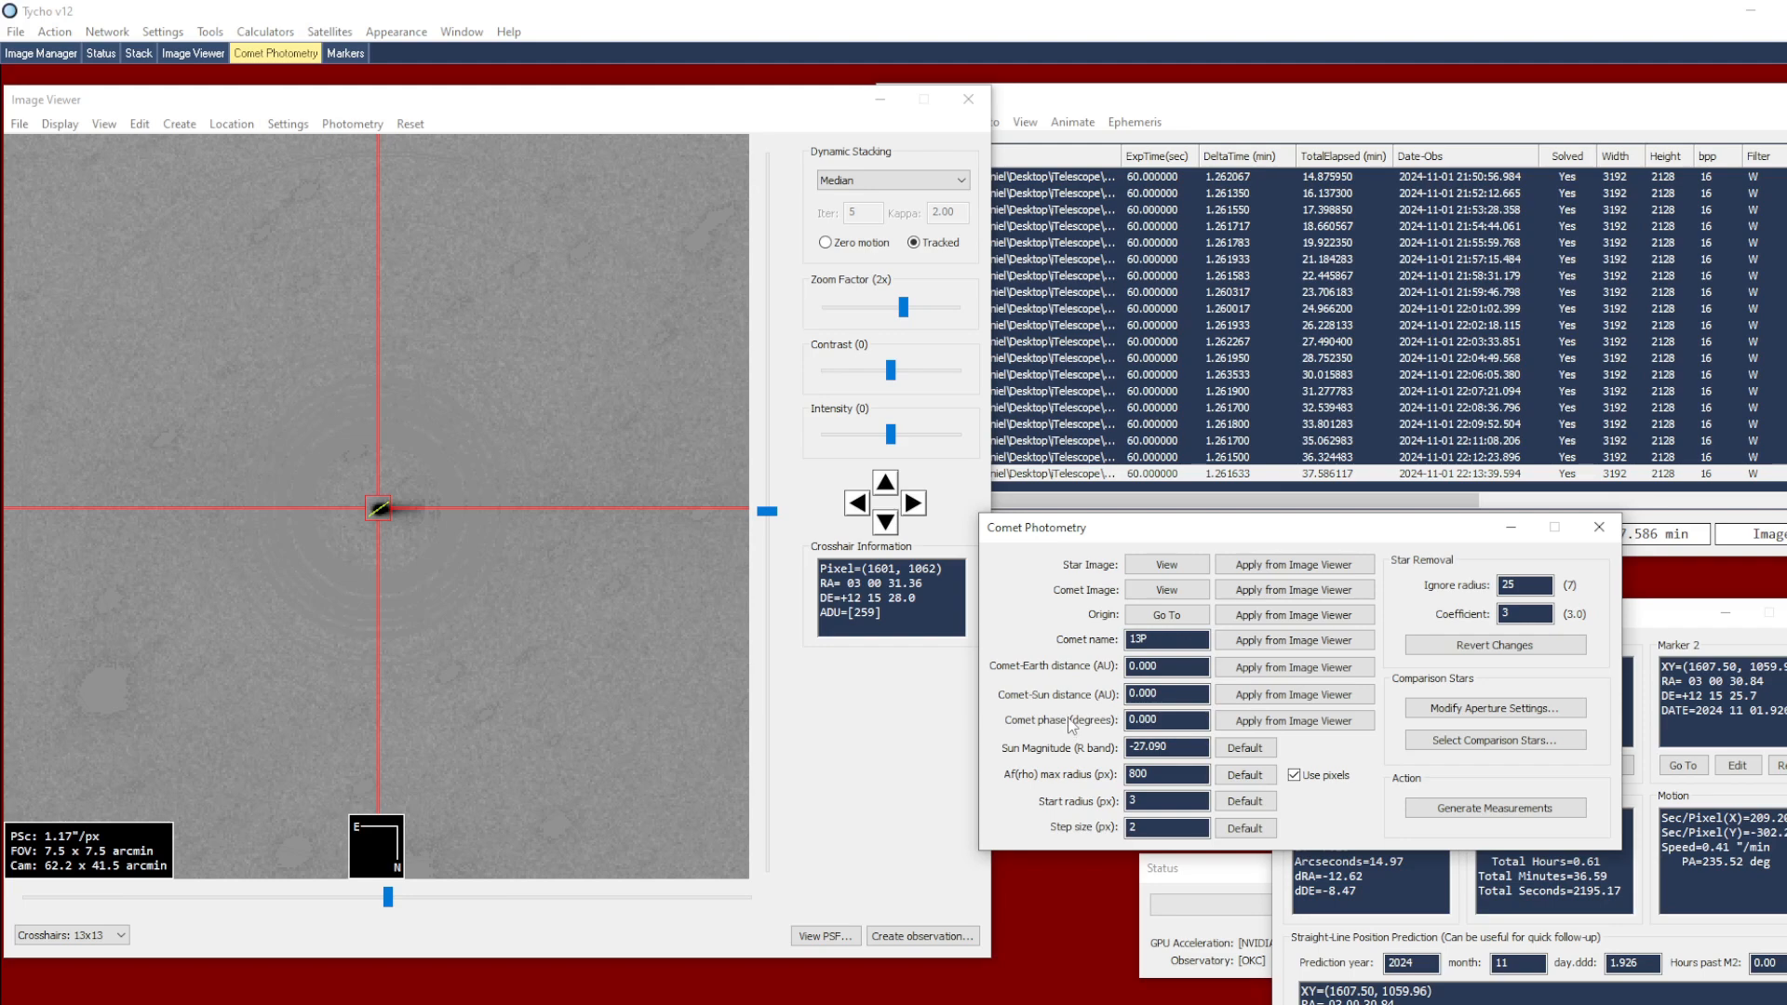
Apply the object data of comet 276P to the image overlay and transfer its name, distances and phase to Comet Photometry
{"action": "left_click", "coordinate": [288, 123]}
{"action": "left_click", "coordinate": [358, 177]}
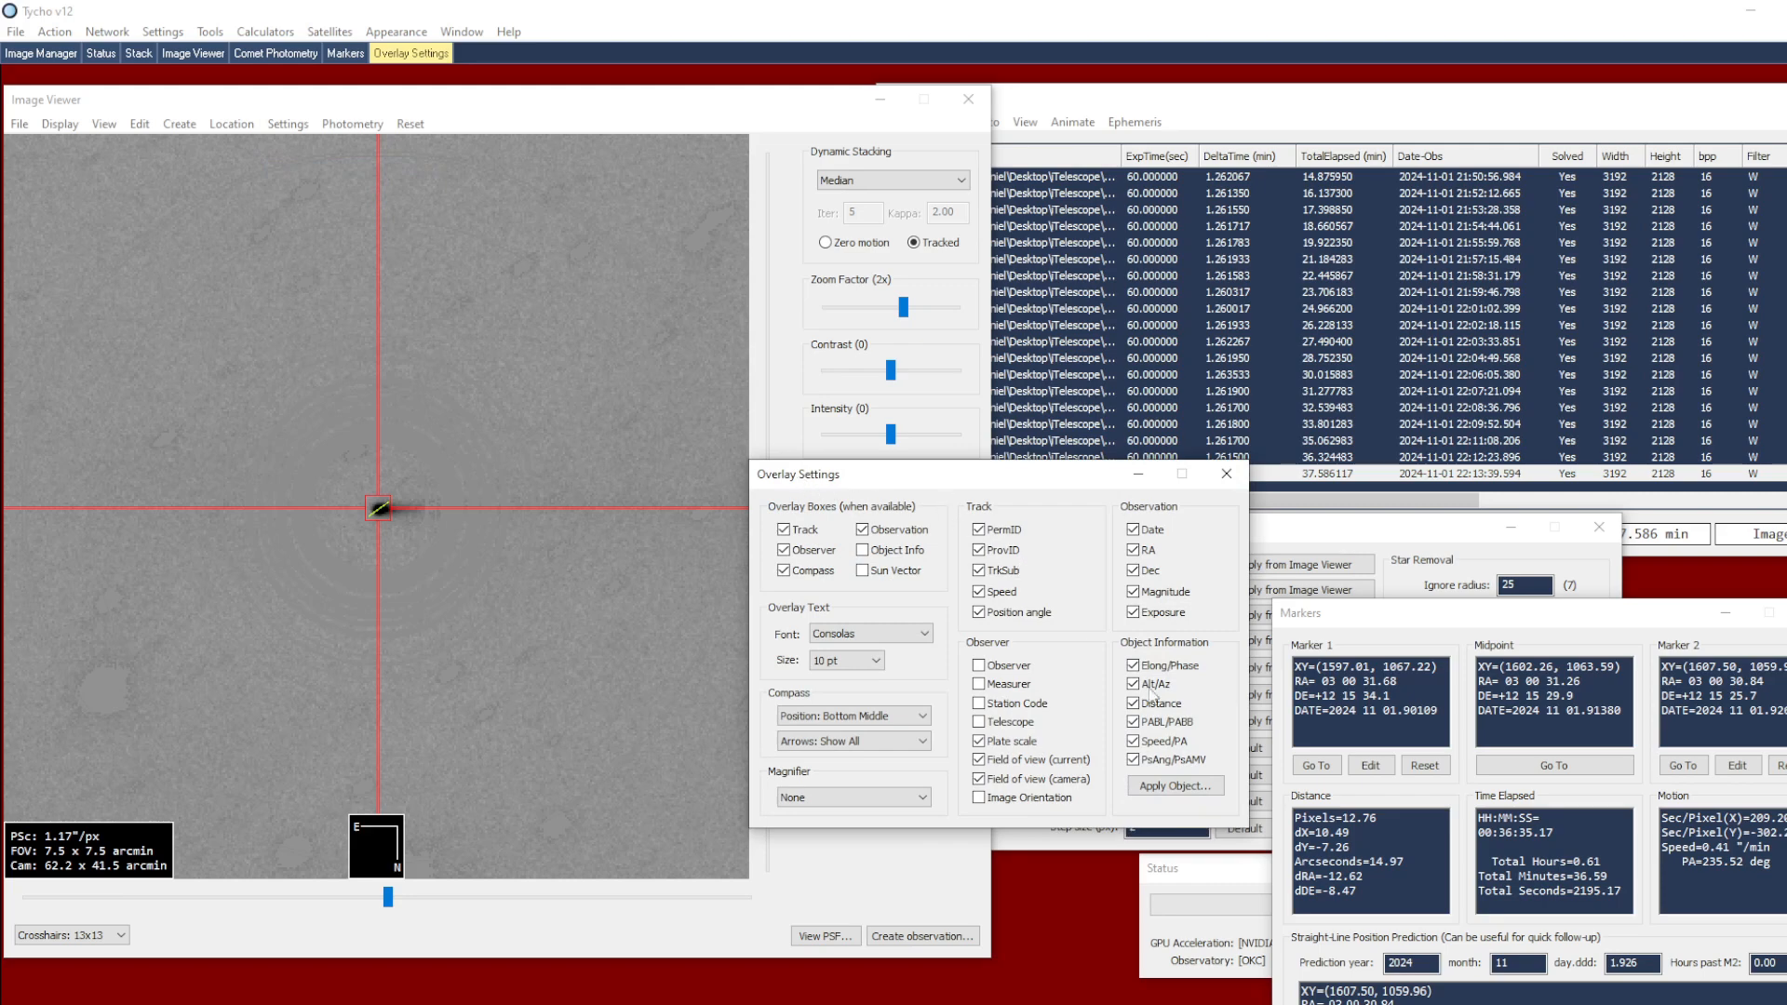
{"action": "left_click", "coordinate": [1151, 791]}
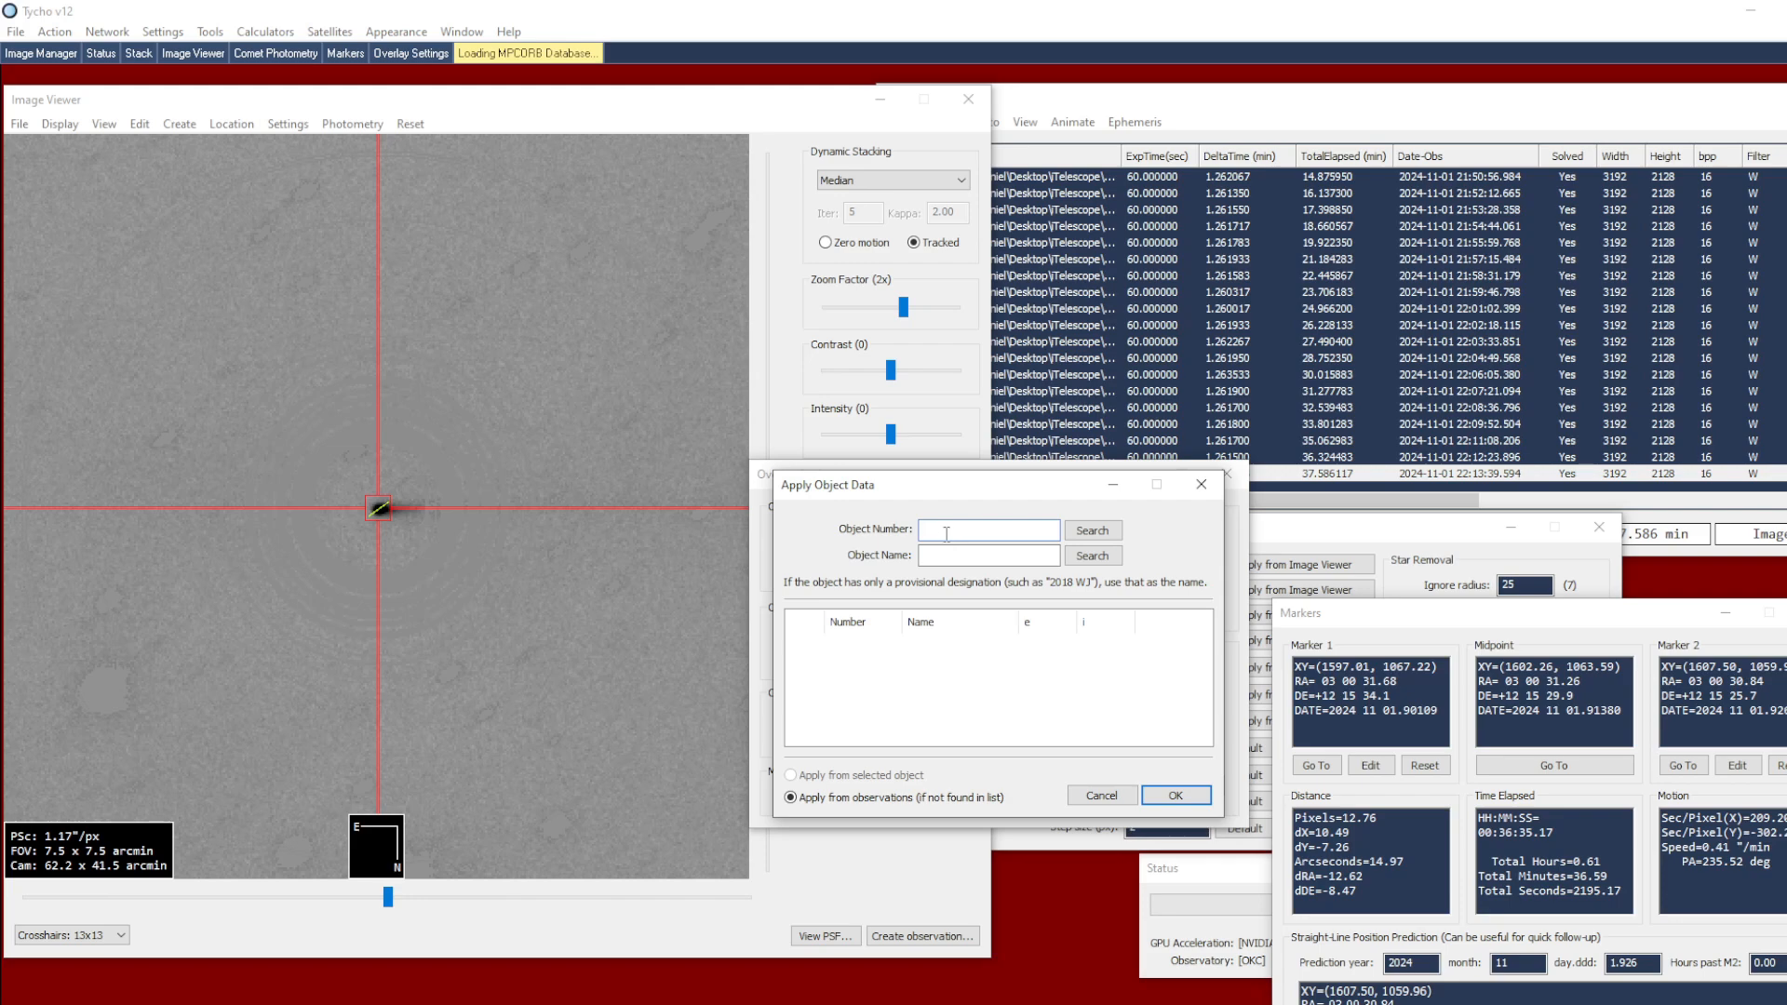
{"action": "type", "text": "276"}
{"action": "left_click", "coordinate": [1104, 538]}
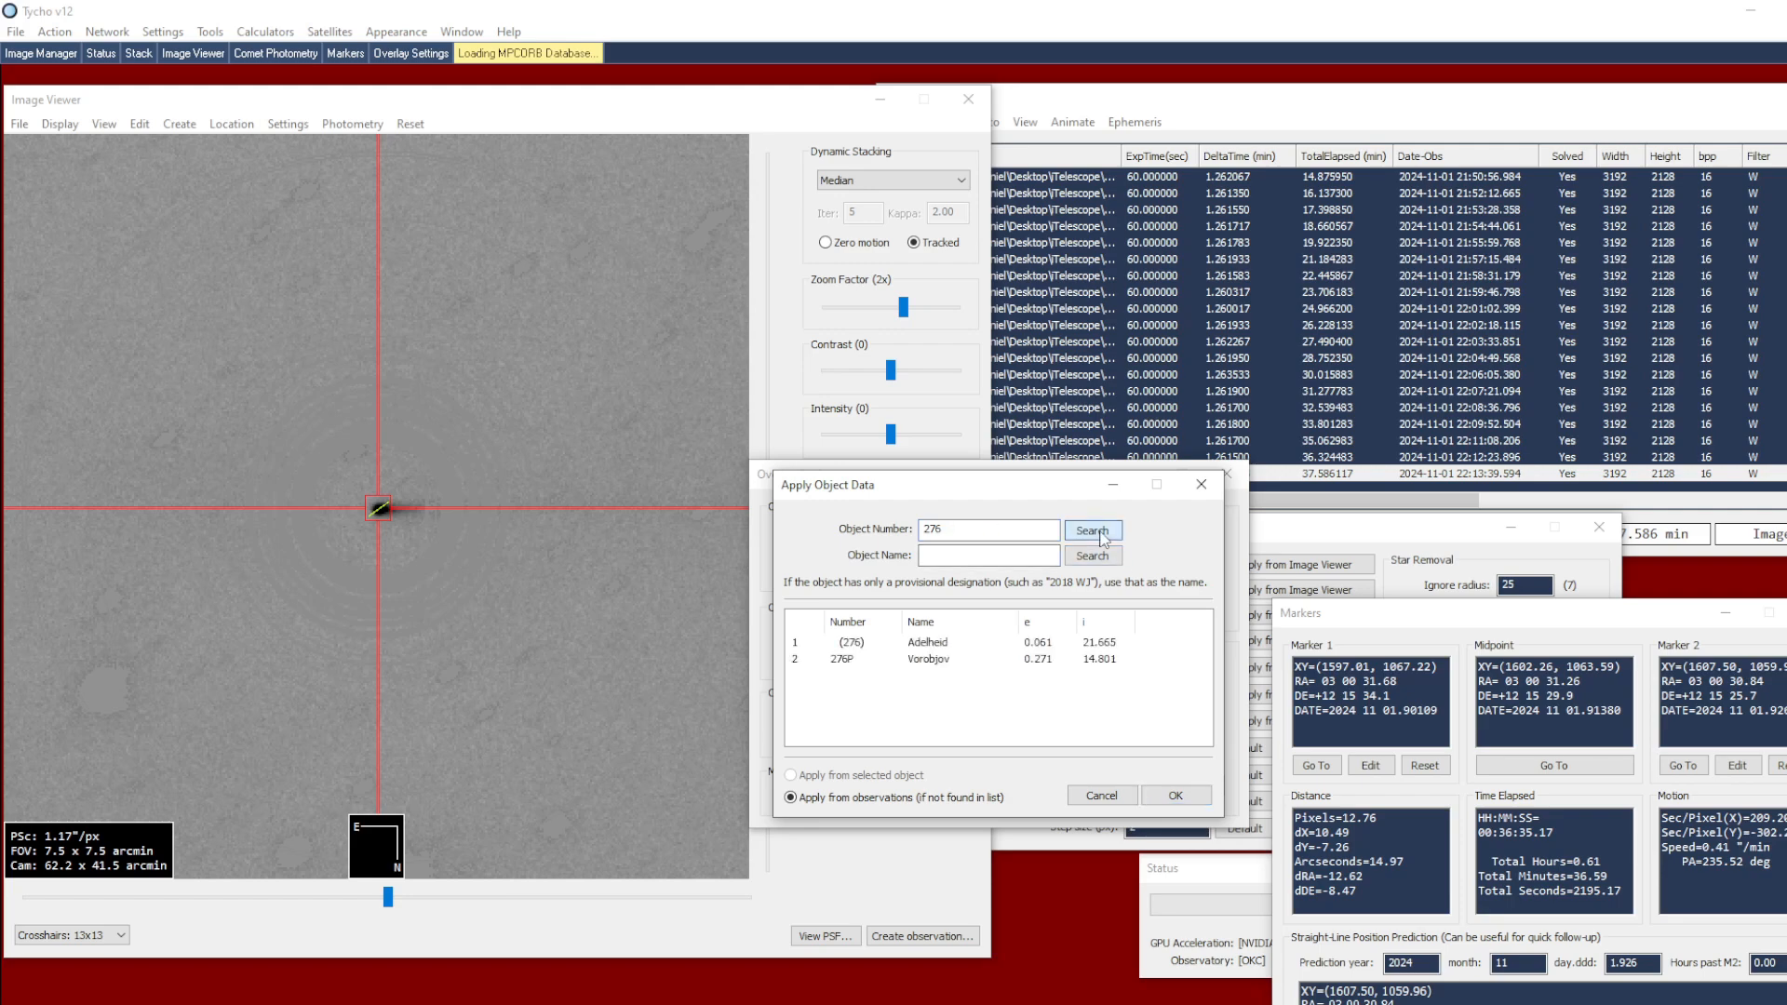
{"action": "left_click", "coordinate": [857, 660]}
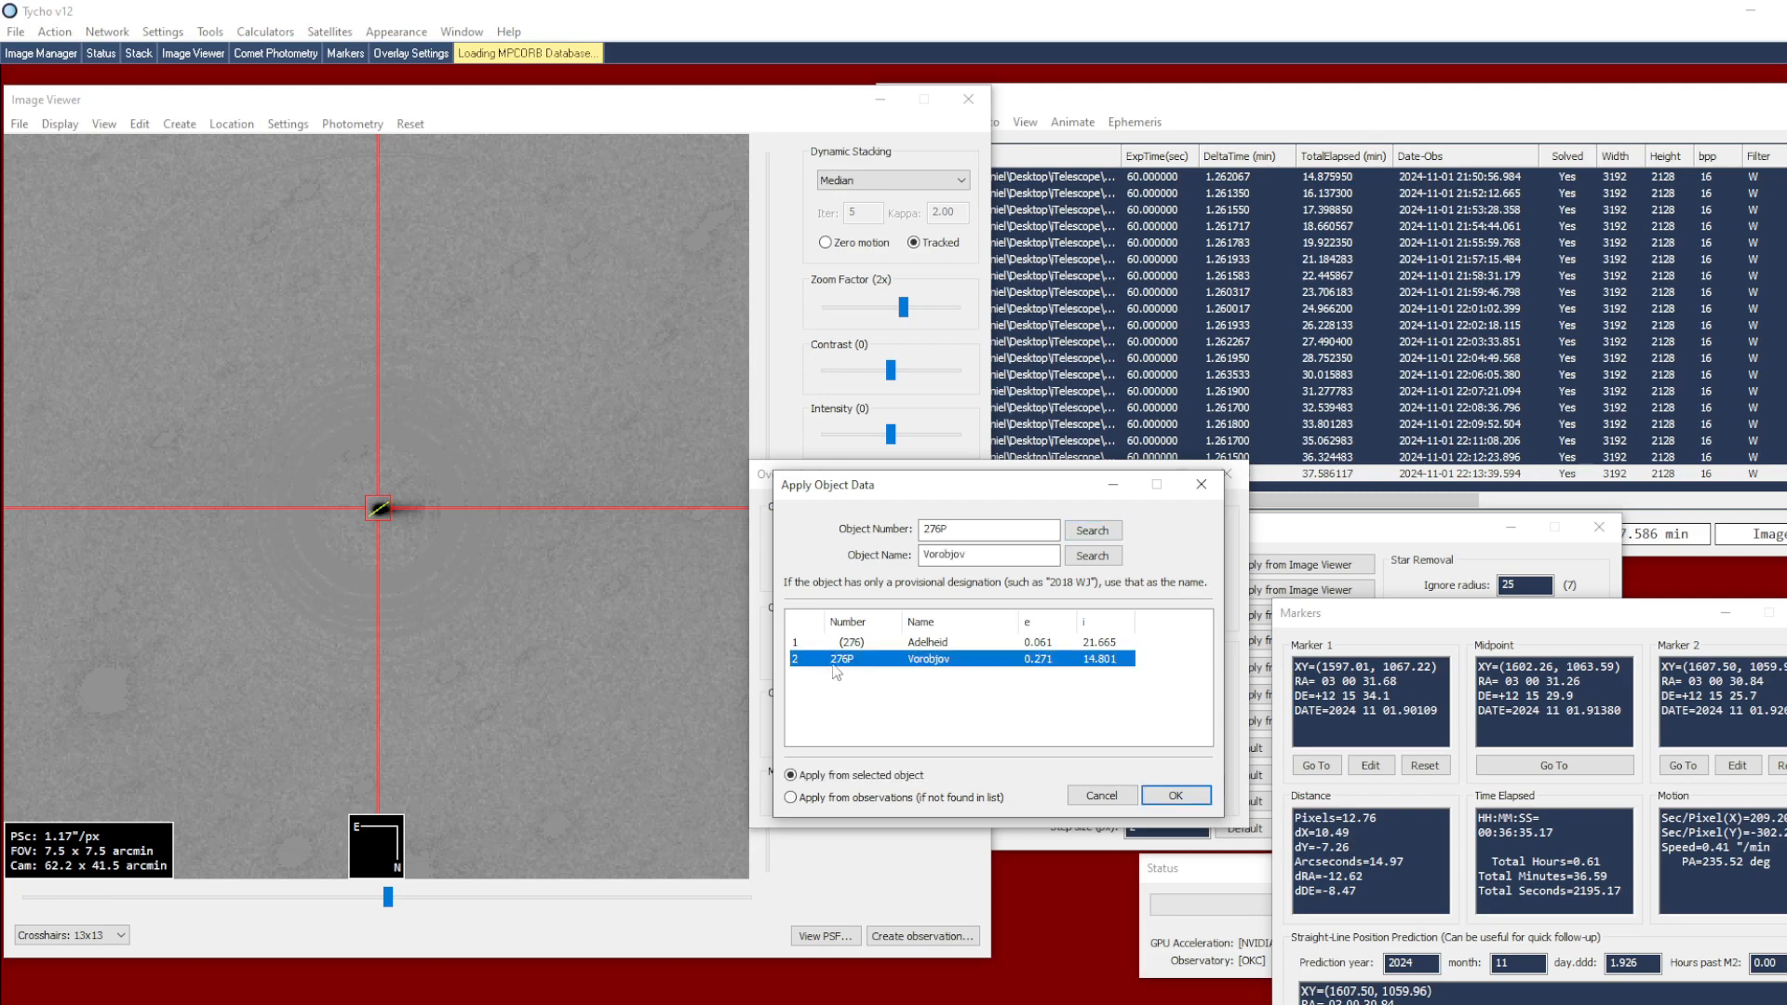
{"action": "left_click", "coordinate": [1172, 794]}
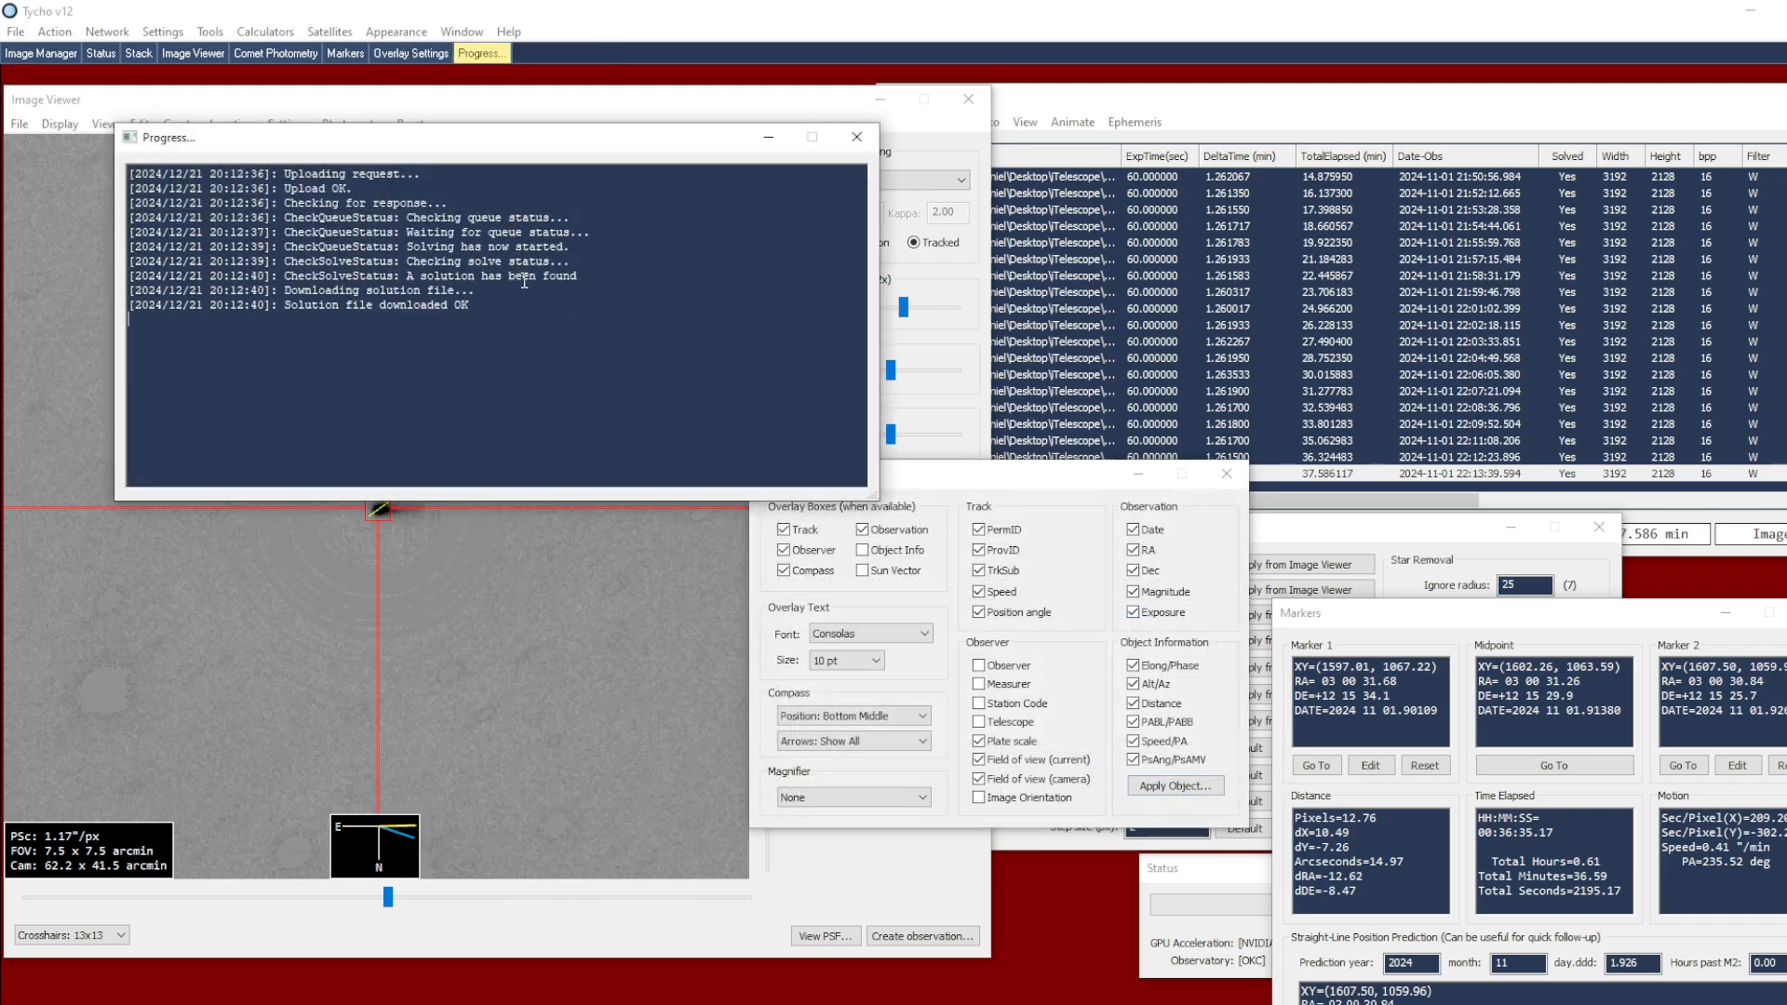
{"action": "left_click", "coordinate": [1227, 474]}
{"action": "left_click", "coordinate": [1135, 528]}
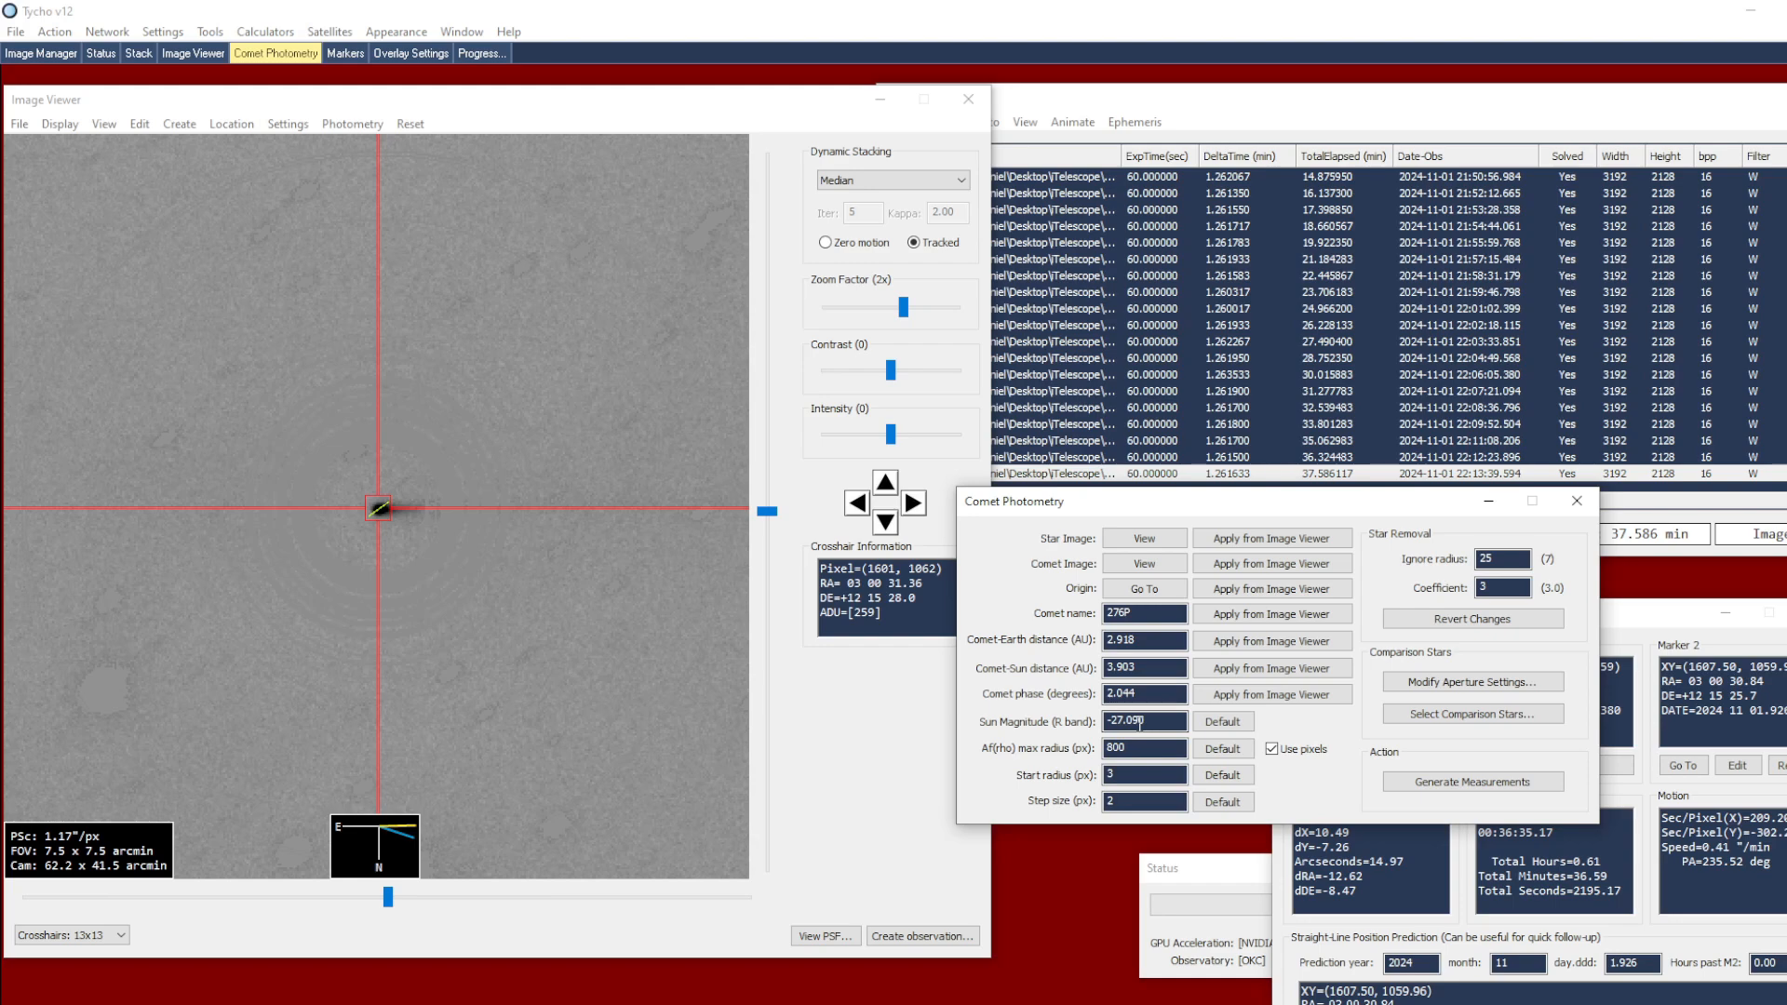
Open the comparison star selection, pick a star at the plot's bright end and view its object profile on the star image
{"action": "left_click", "coordinate": [1405, 719]}
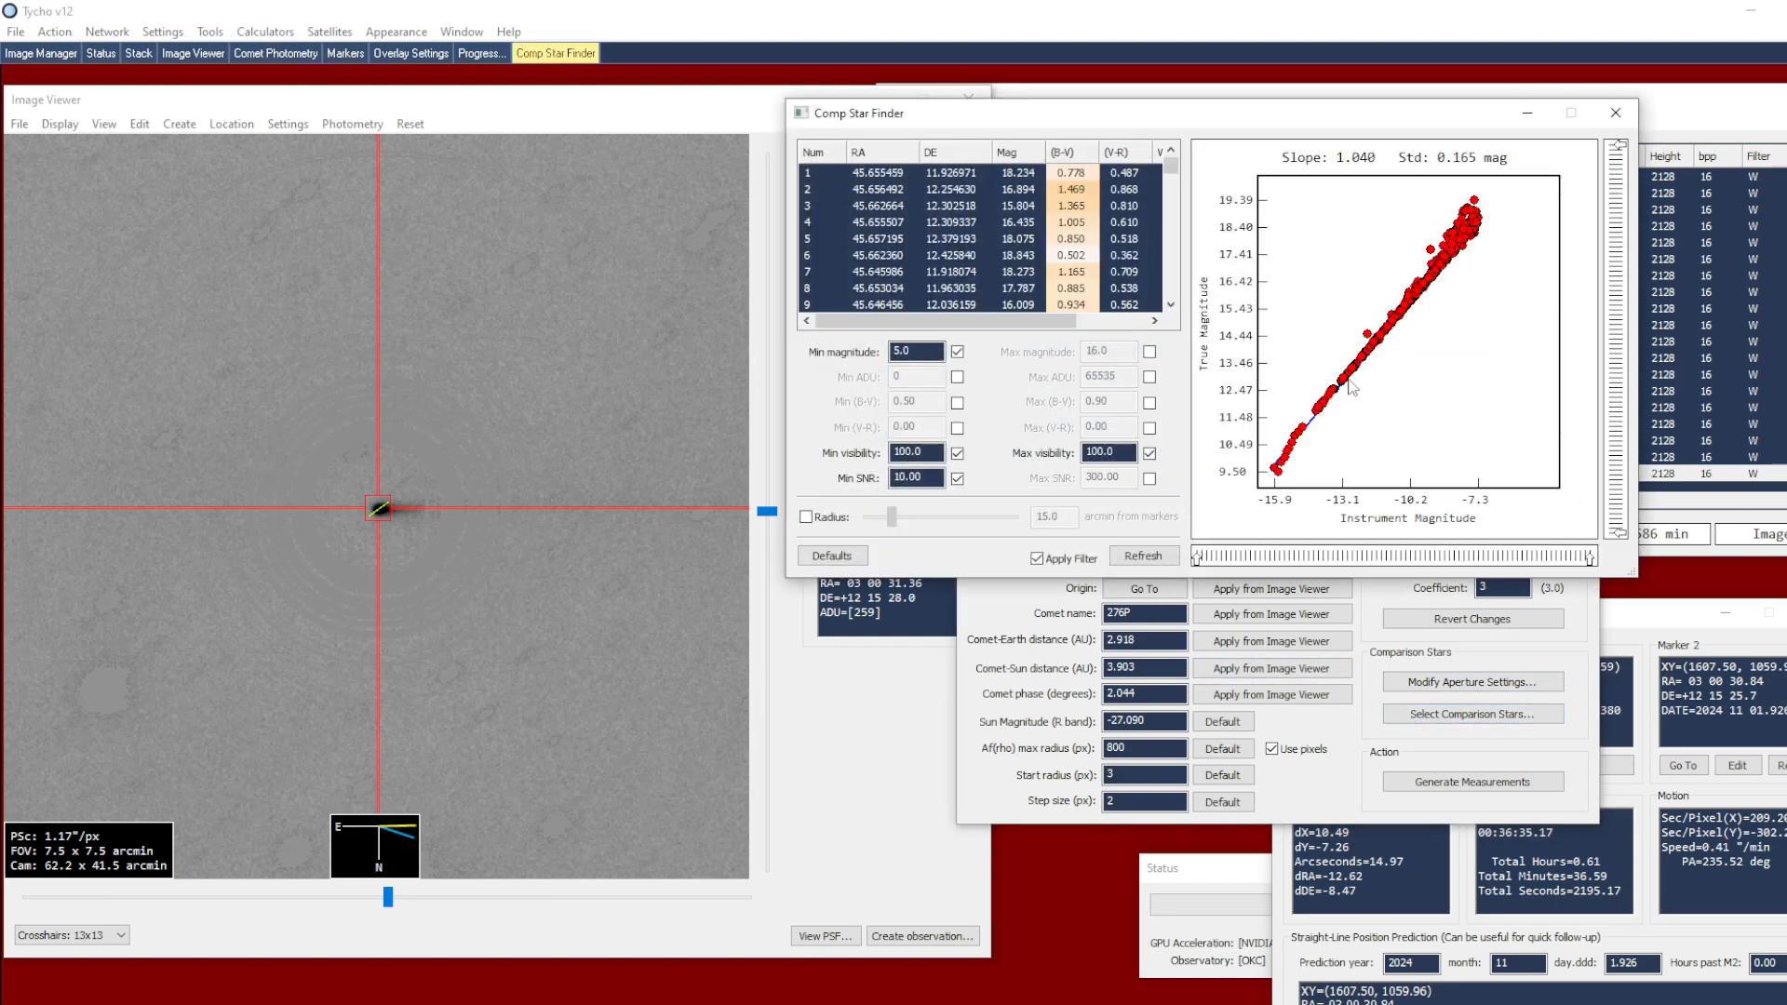
{"action": "left_click", "coordinate": [1284, 466]}
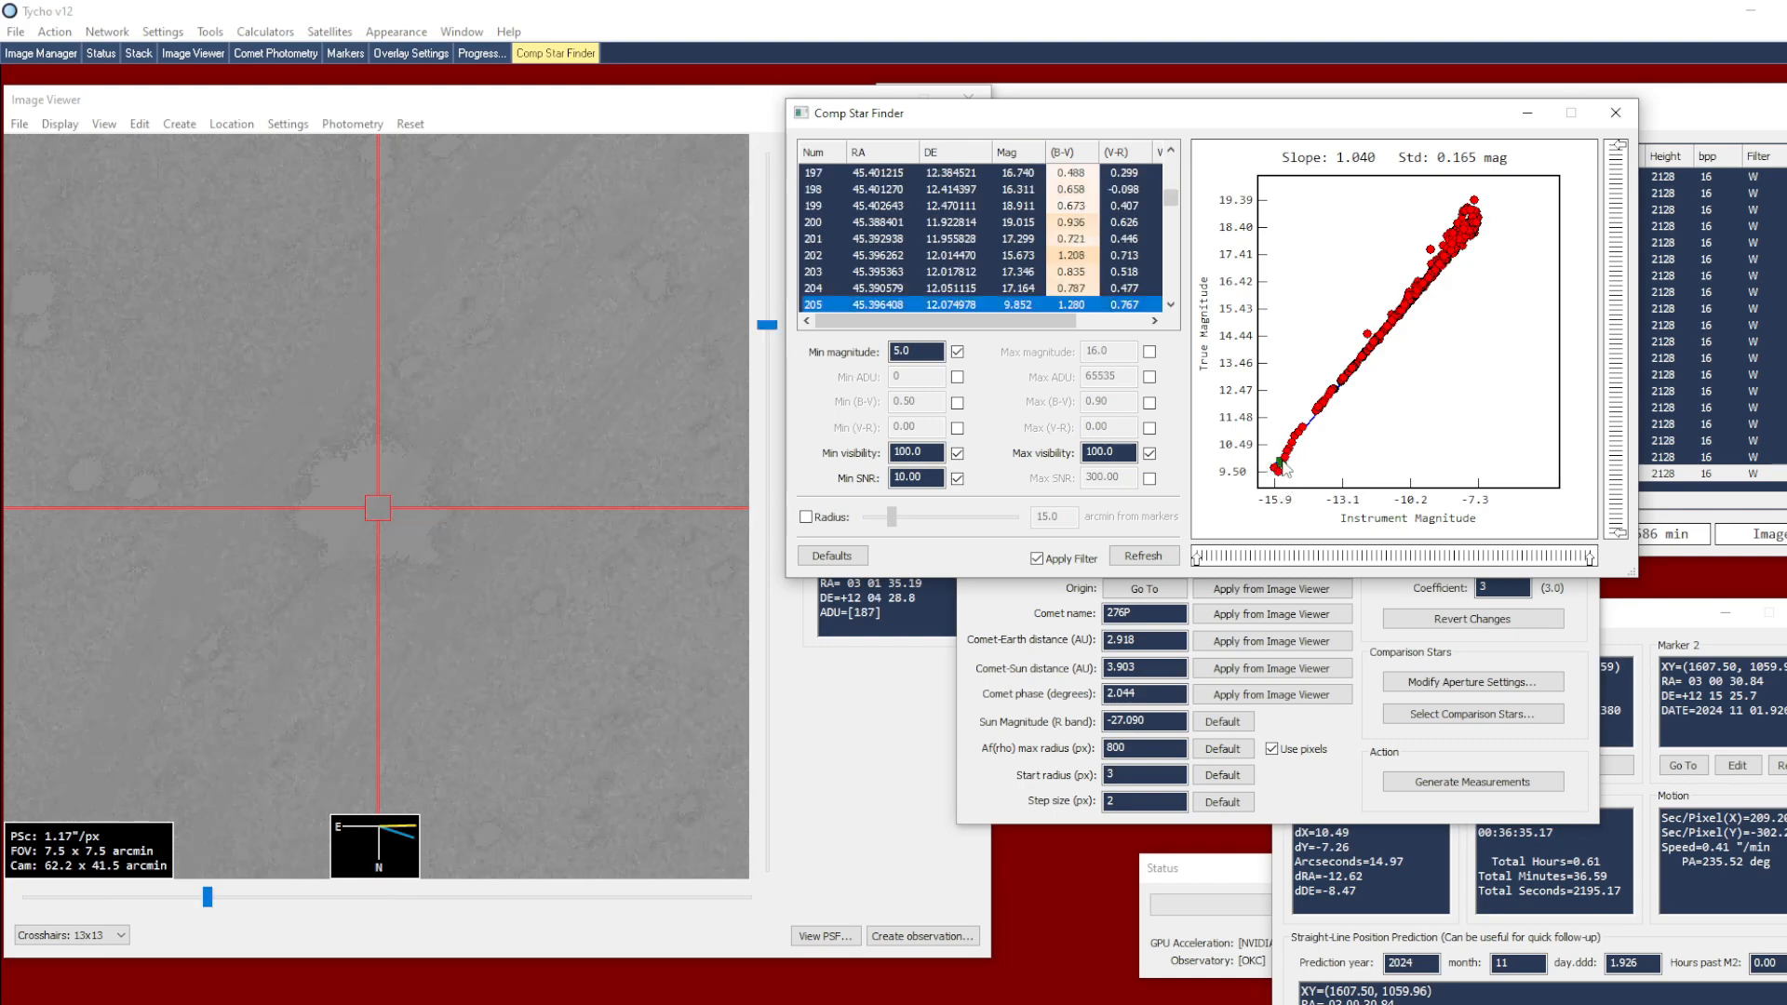
{"action": "left_click", "coordinate": [1026, 634]}
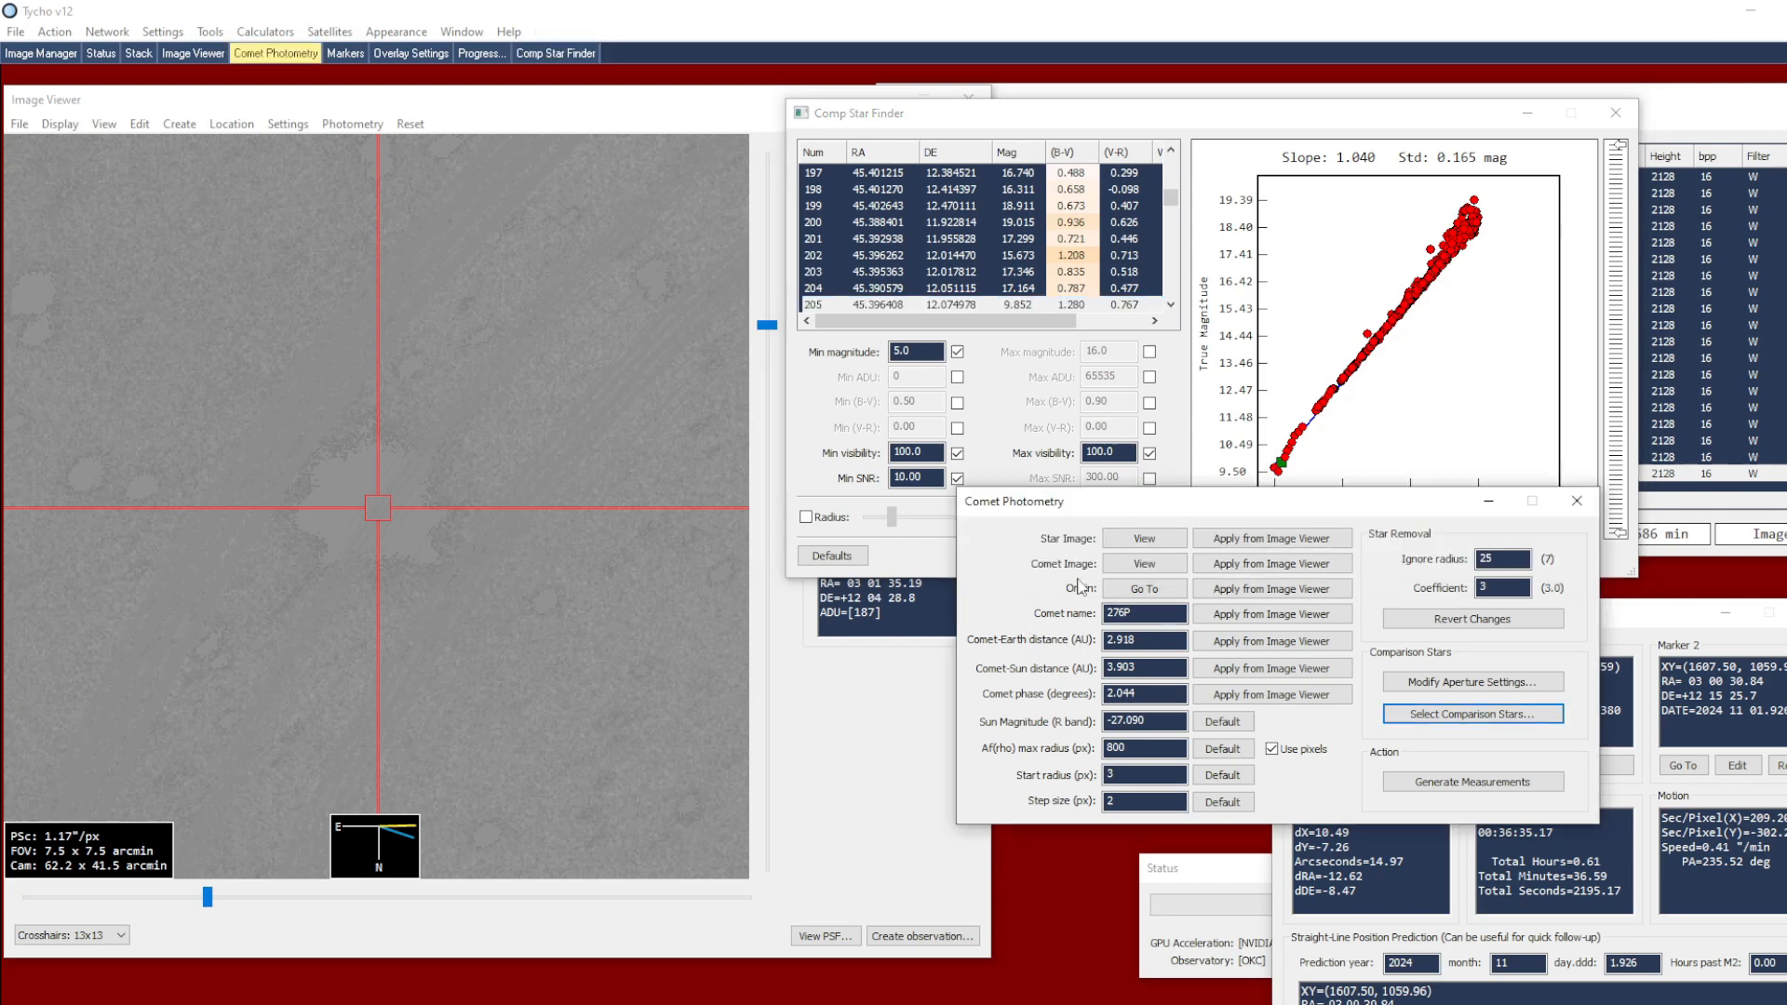
{"action": "left_click", "coordinate": [1115, 544]}
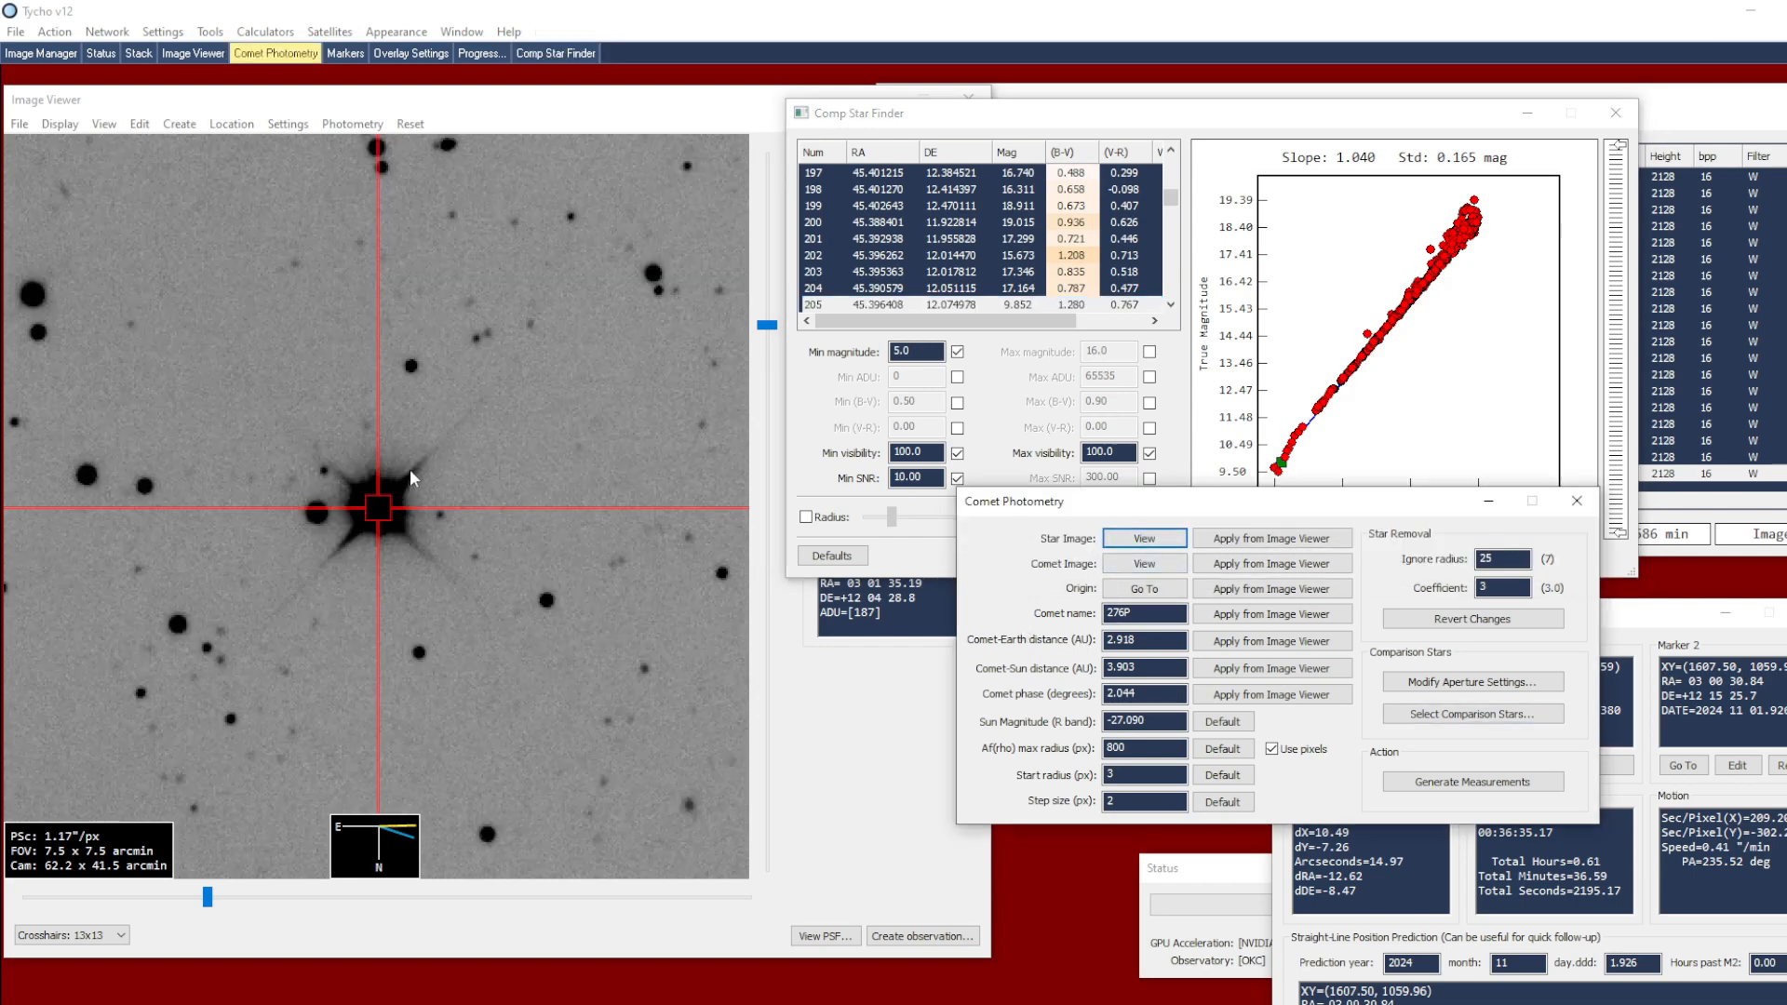
{"action": "right_click", "coordinate": [500, 495]}
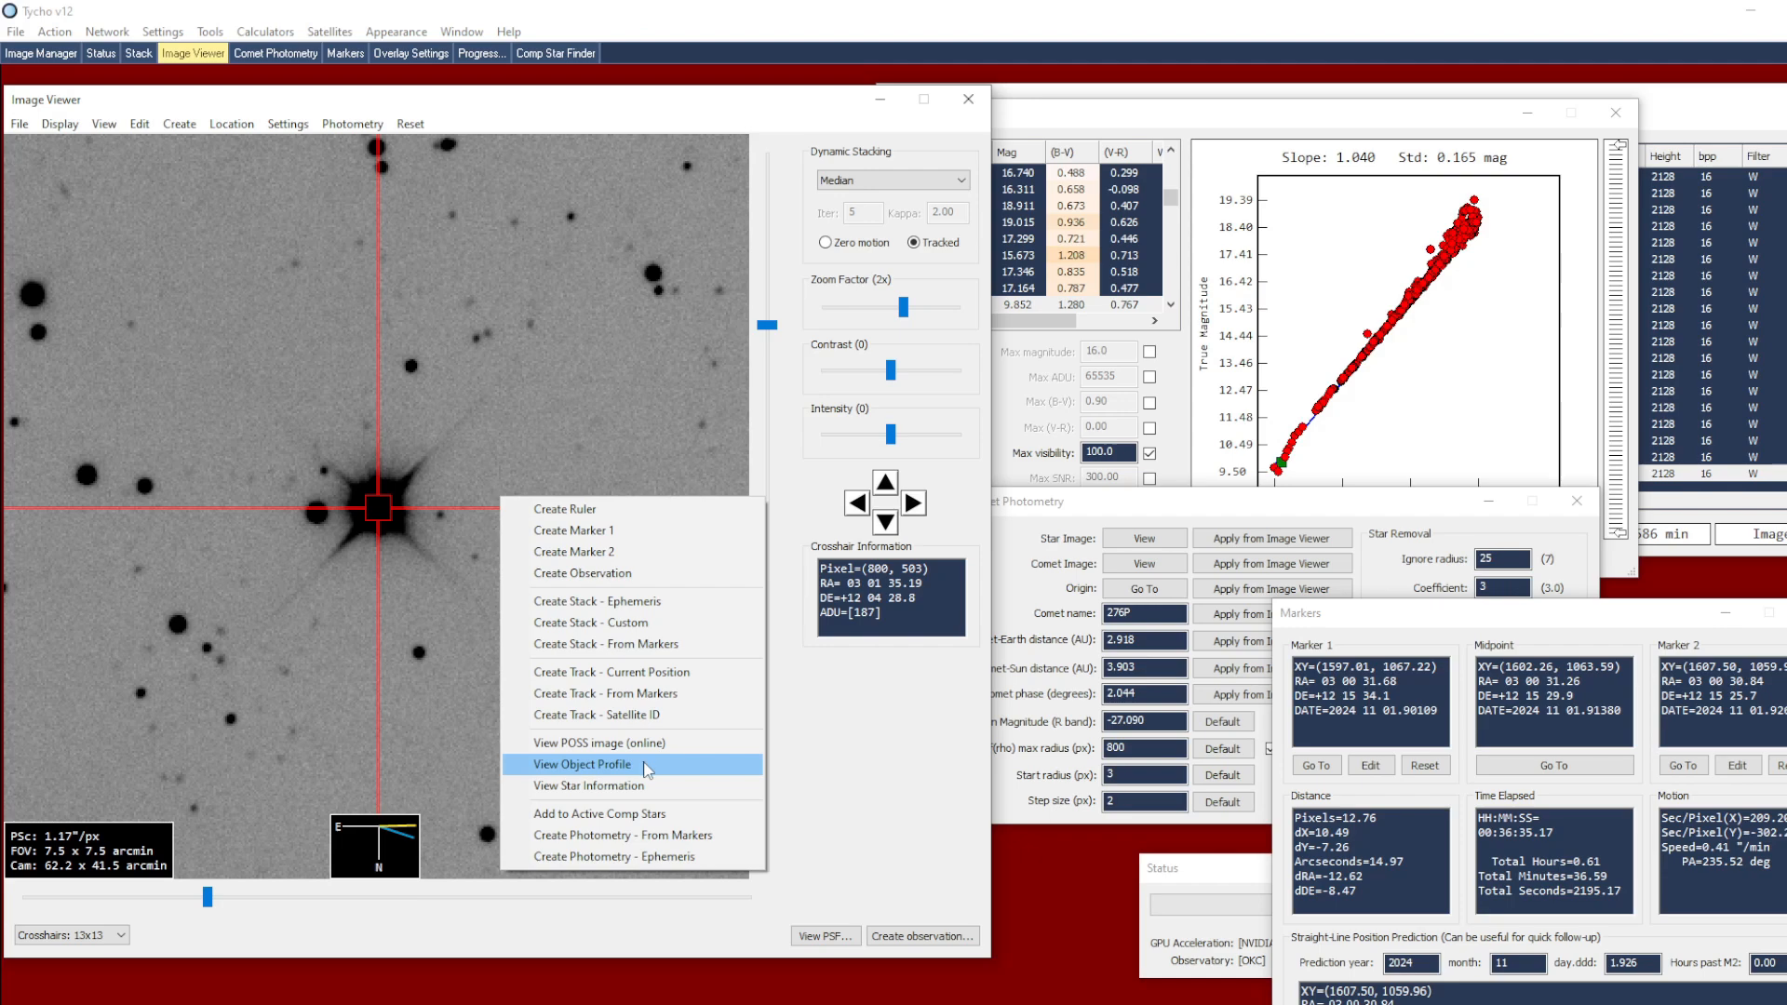
{"action": "left_click", "coordinate": [630, 770]}
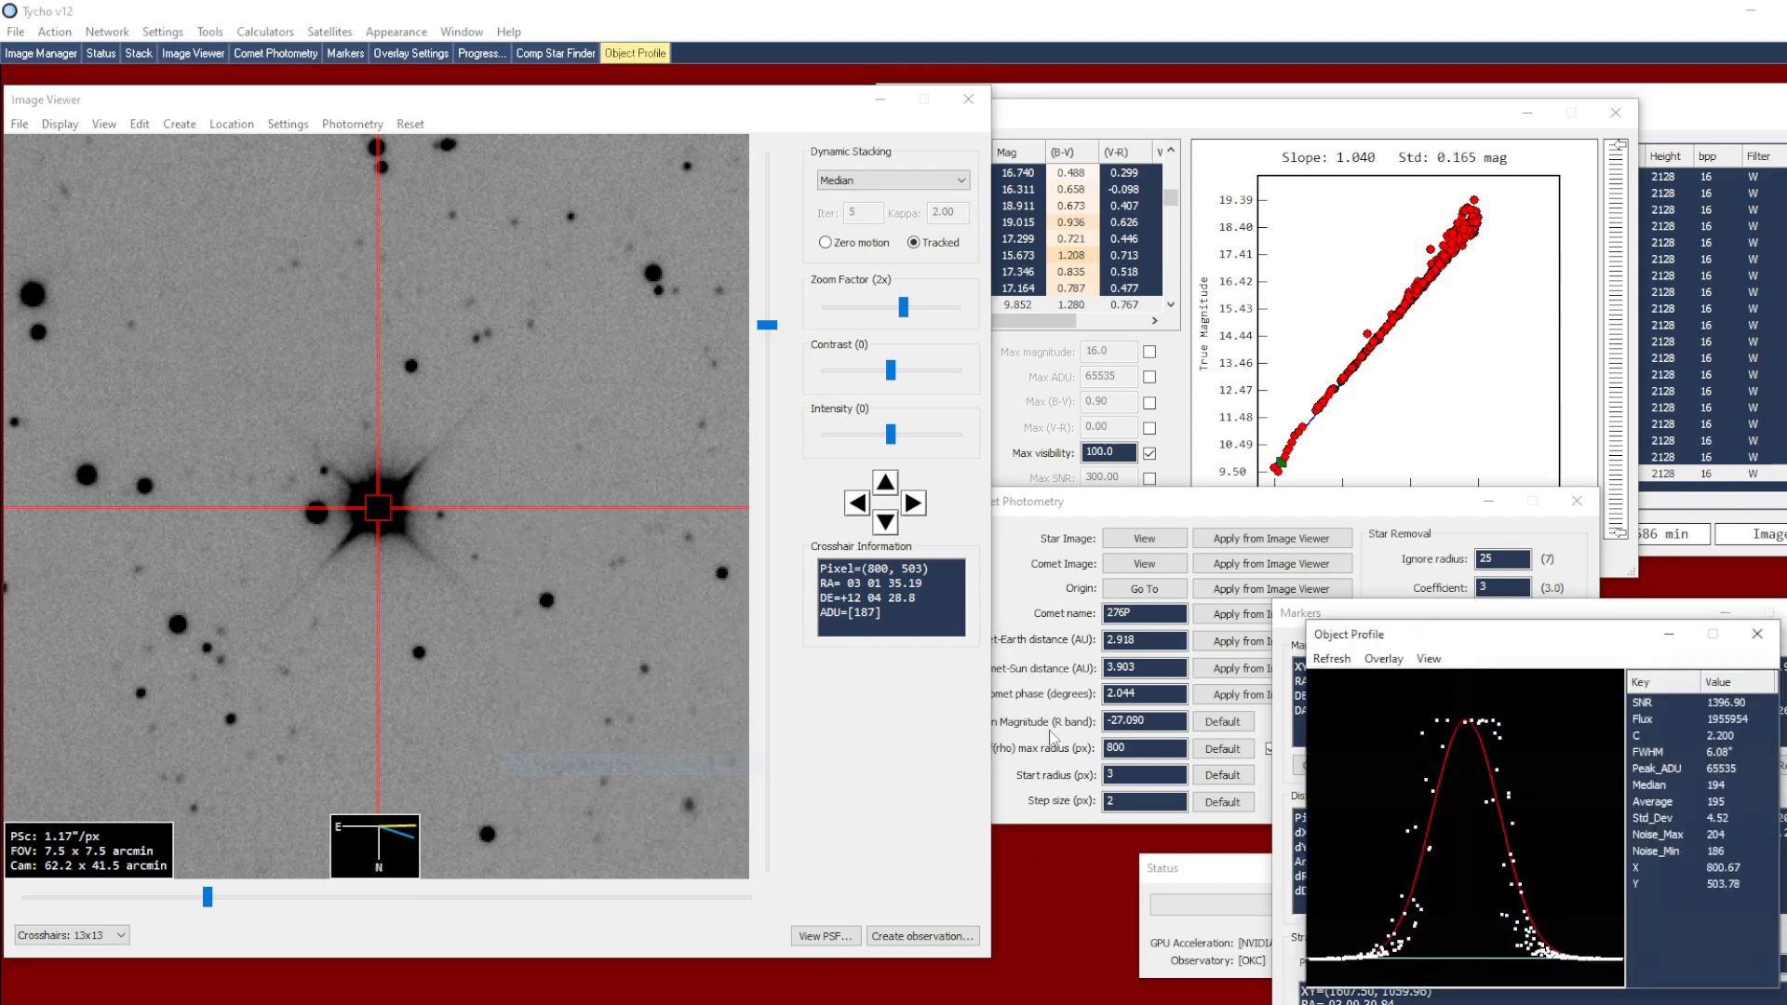
{"action": "left_click_drag", "start_coordinate": [1539, 644], "coordinate": [1217, 636]}
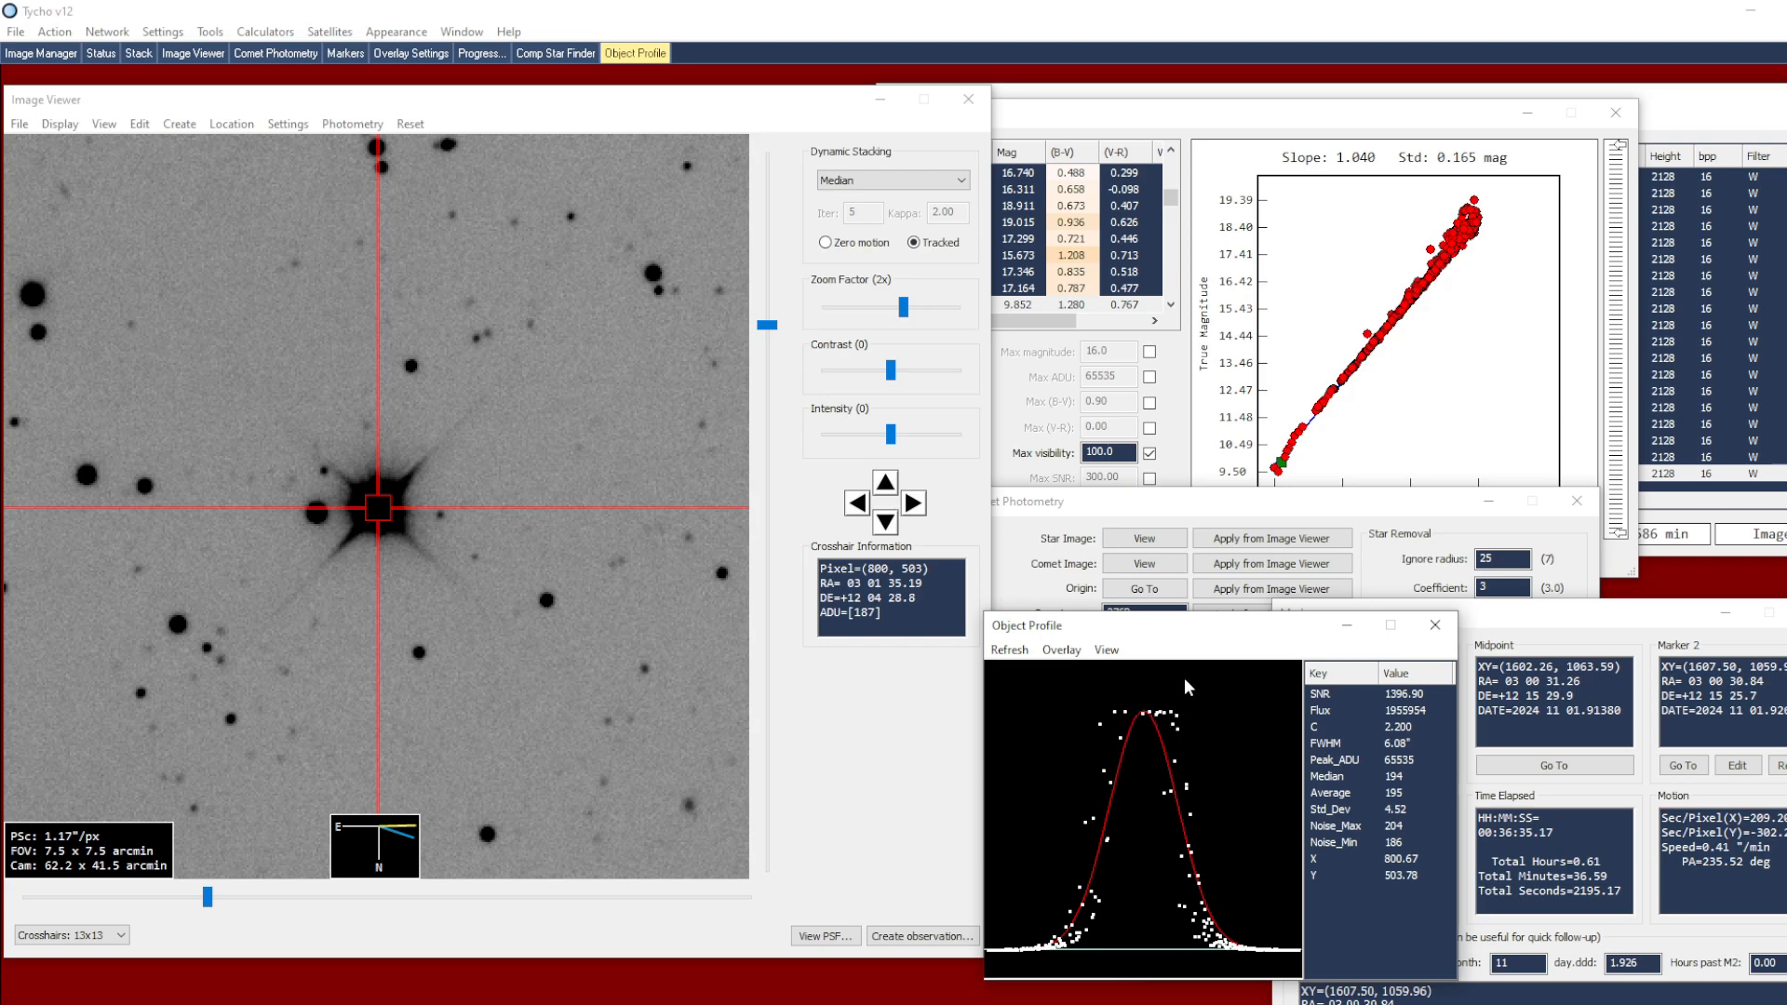
Examine the profiles of progressively fainter stars along the magnitude plot, down to about magnitude 12.9, for saturation
{"action": "left_click", "coordinate": [1316, 417]}
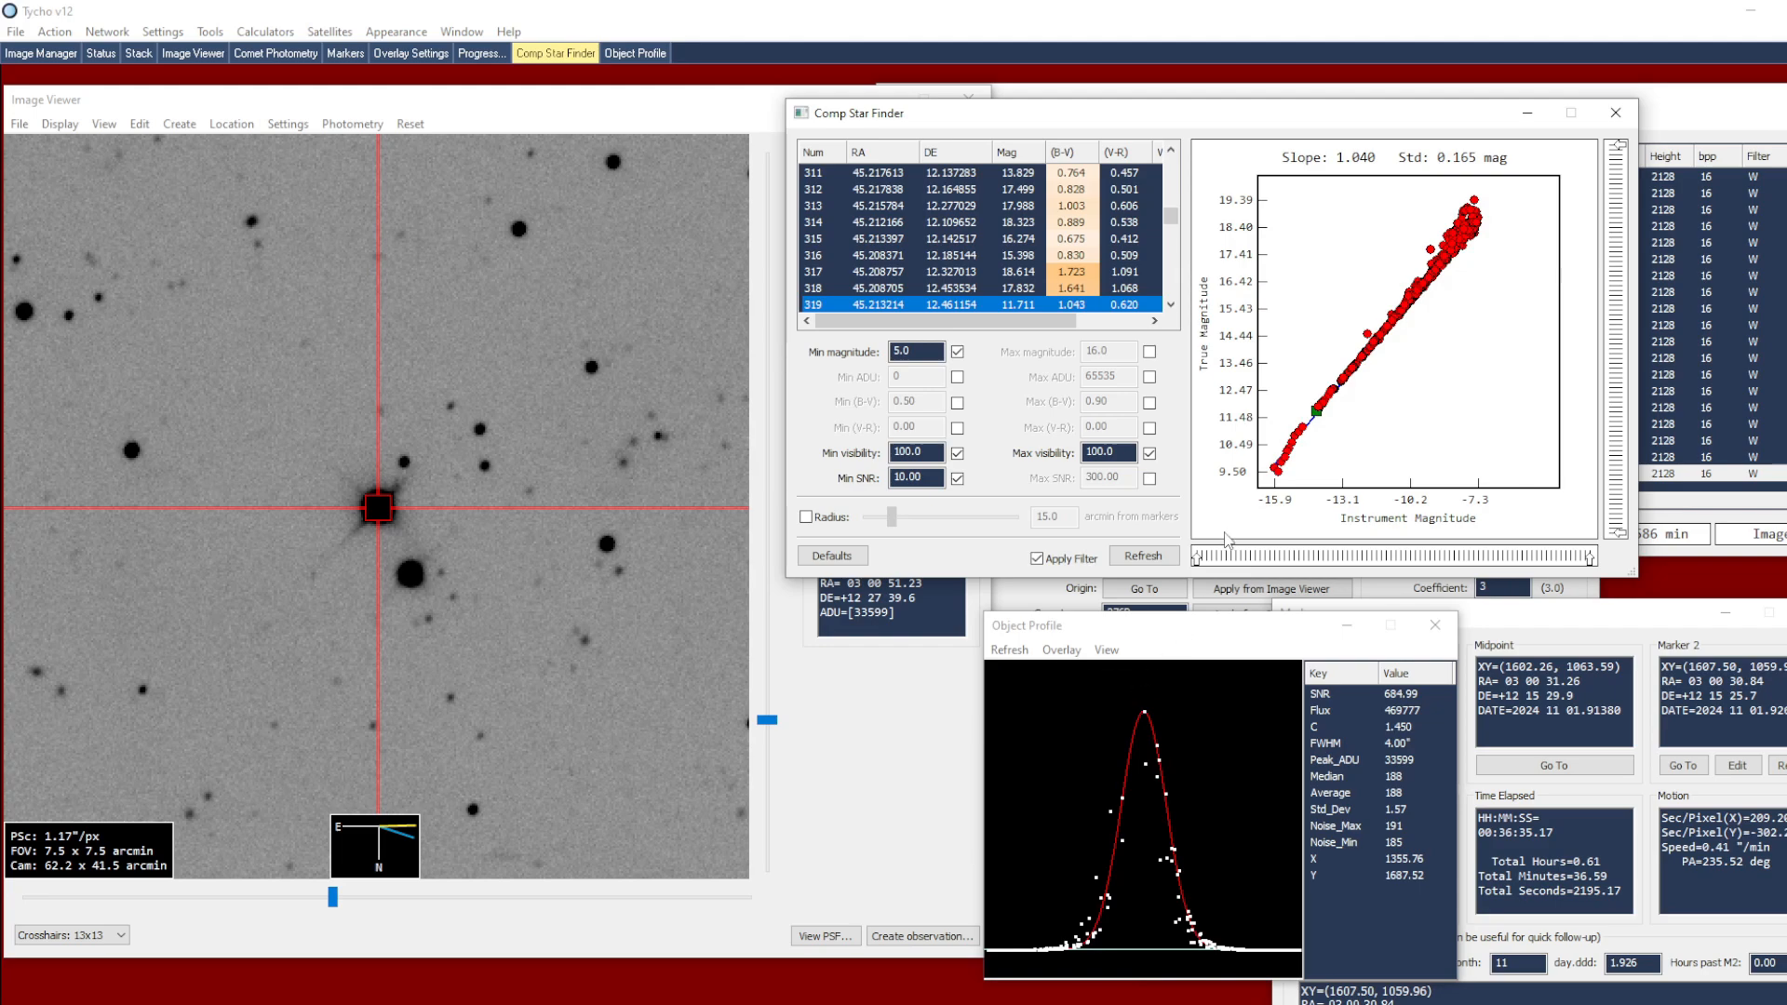
{"action": "left_click", "coordinate": [1331, 397]}
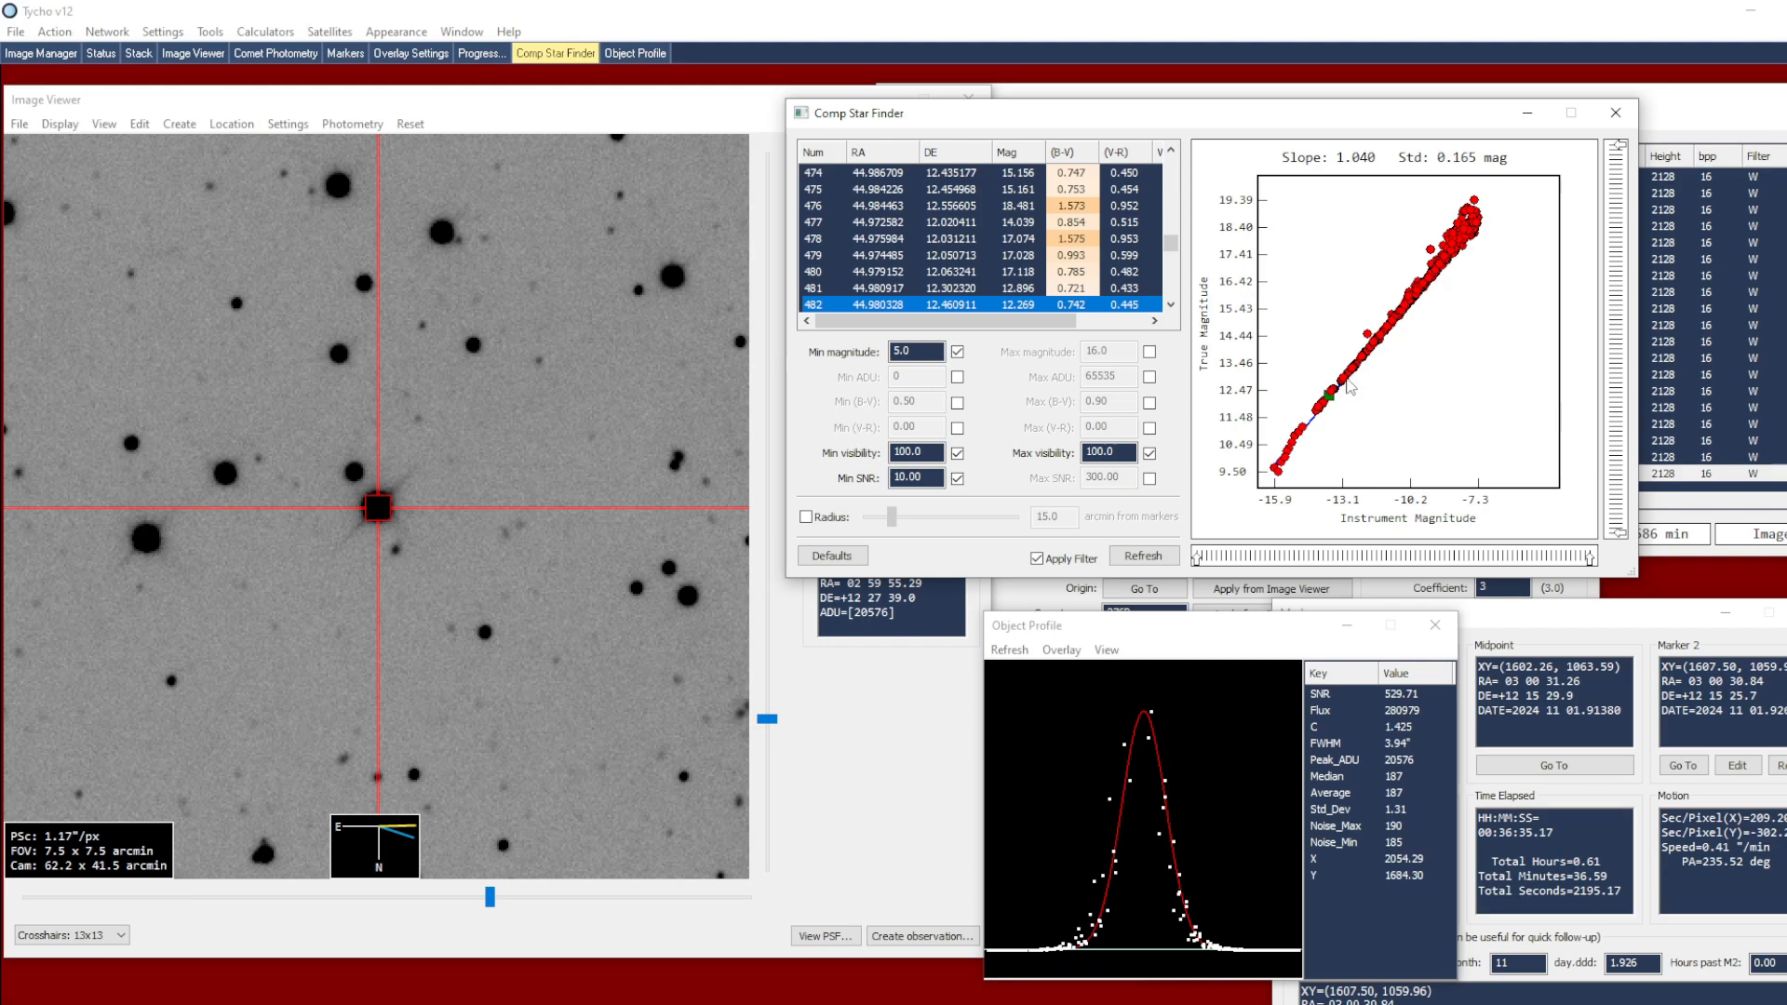
{"action": "left_click", "coordinate": [1345, 388]}
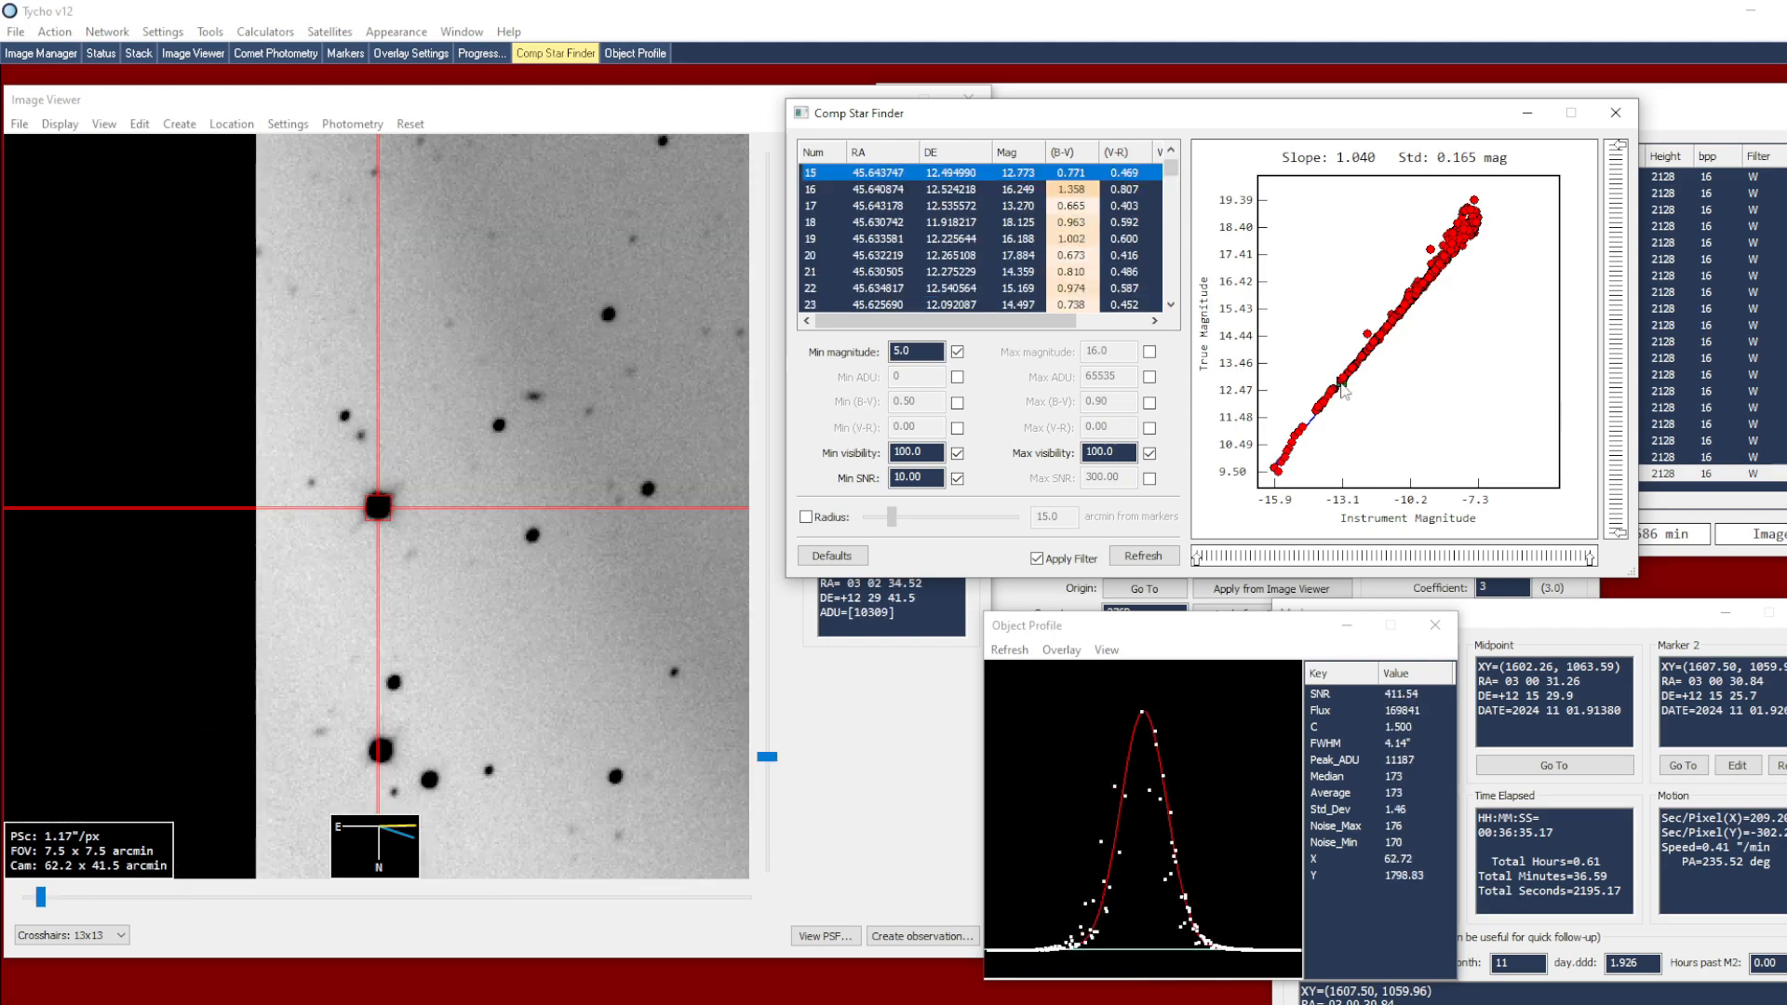
{"action": "left_click", "coordinate": [1346, 380]}
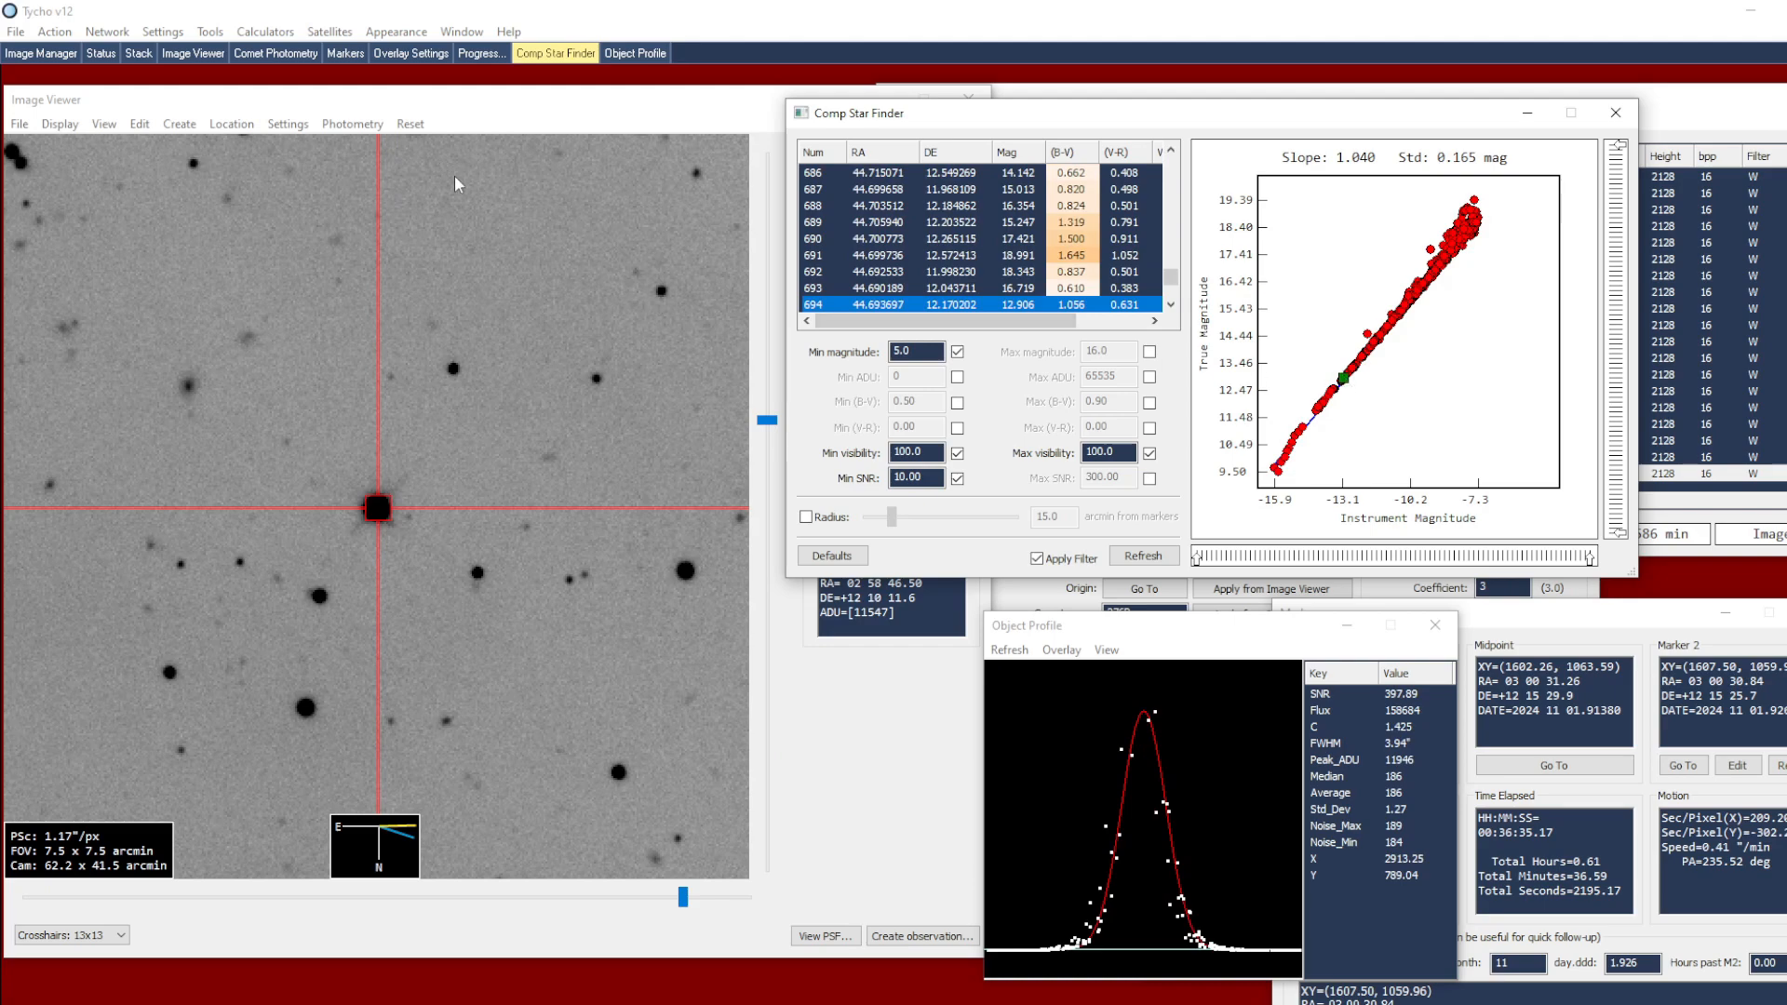
Set radius 1 of the target aperture to 9, with the comparison stars forced to use the same aperture
{"action": "left_click_drag", "start_coordinate": [1201, 625], "coordinate": [1090, 661]}
{"action": "left_click", "coordinate": [1021, 607]}
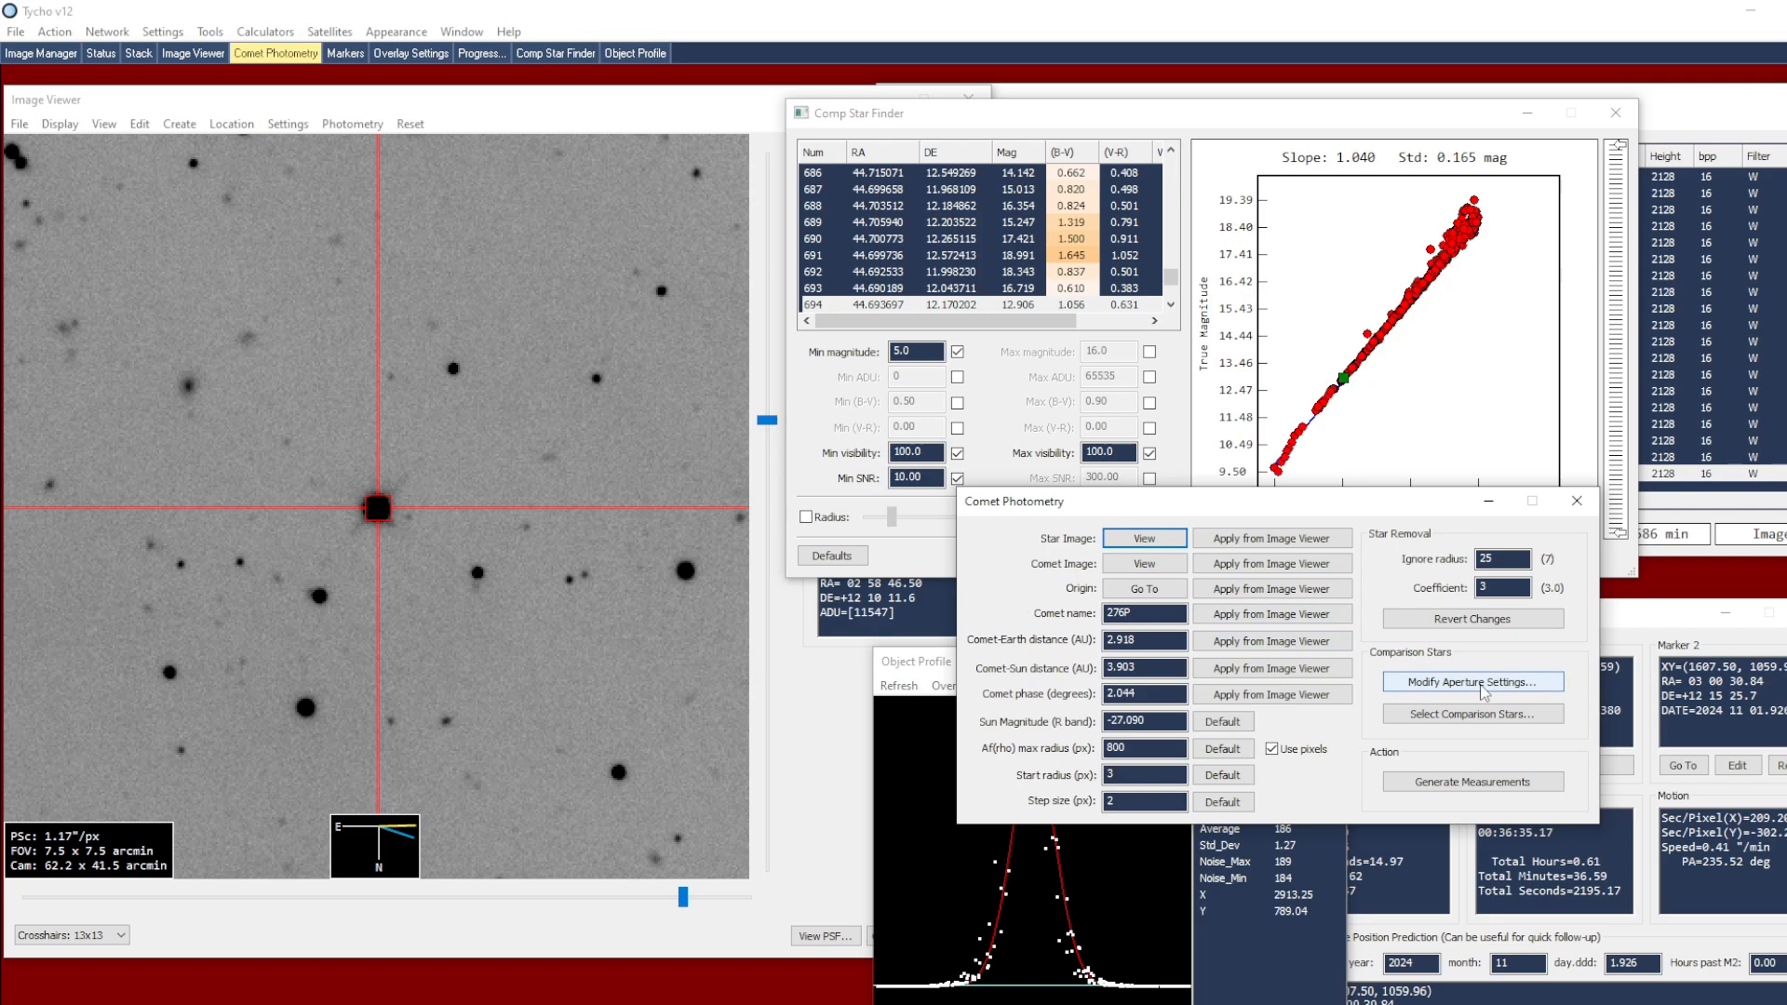
{"action": "left_click", "coordinate": [353, 125]}
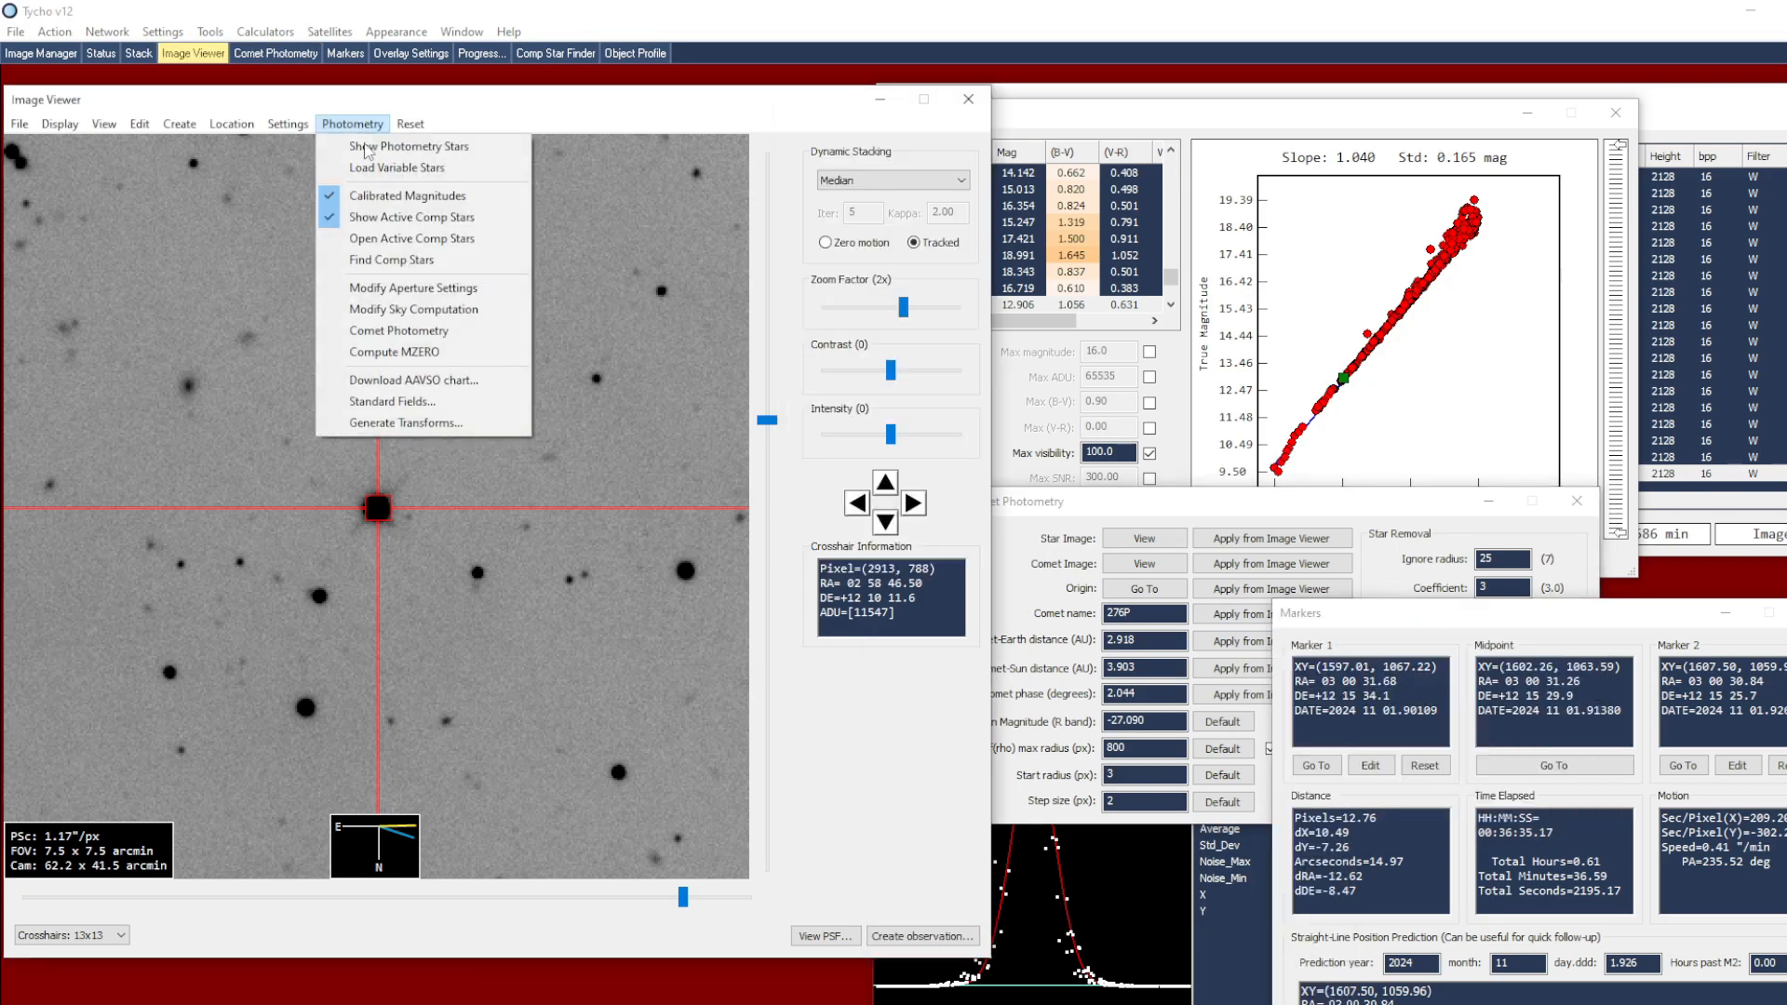
{"action": "left_click", "coordinate": [405, 296]}
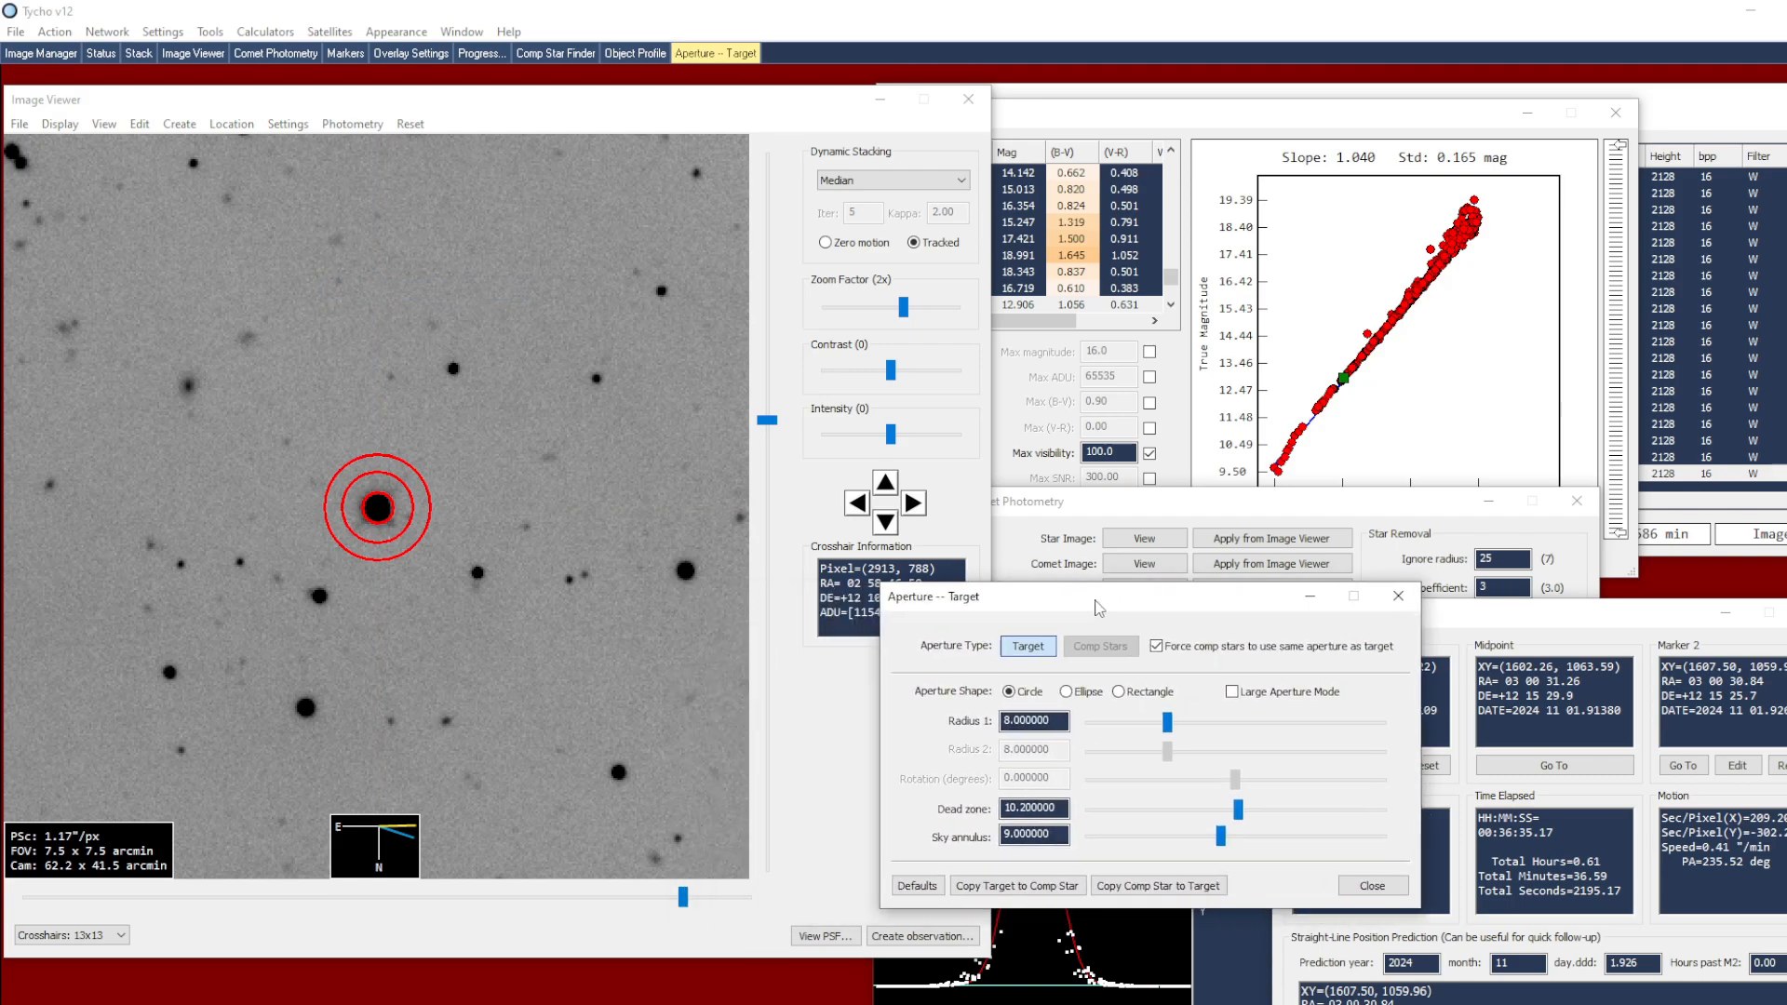
{"action": "scroll", "coordinate": [454, 486], "scroll_direction": "up", "scroll_amount": 2}
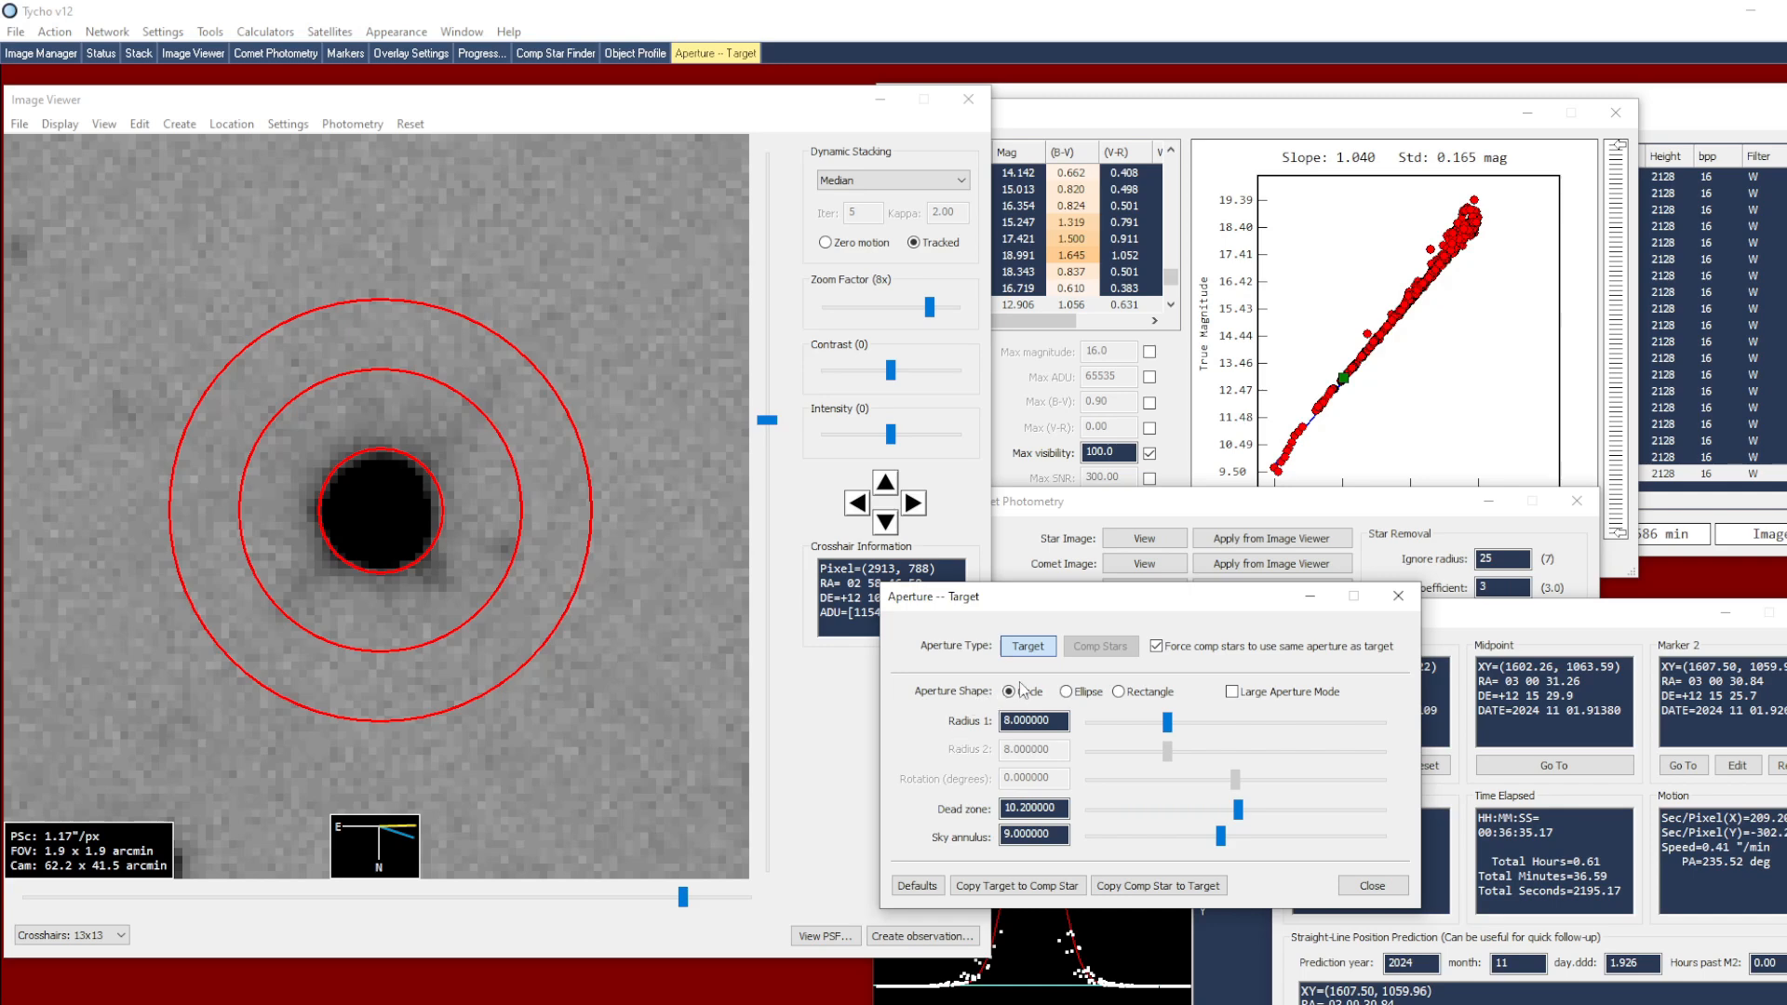
{"action": "left_click", "coordinate": [1157, 647]}
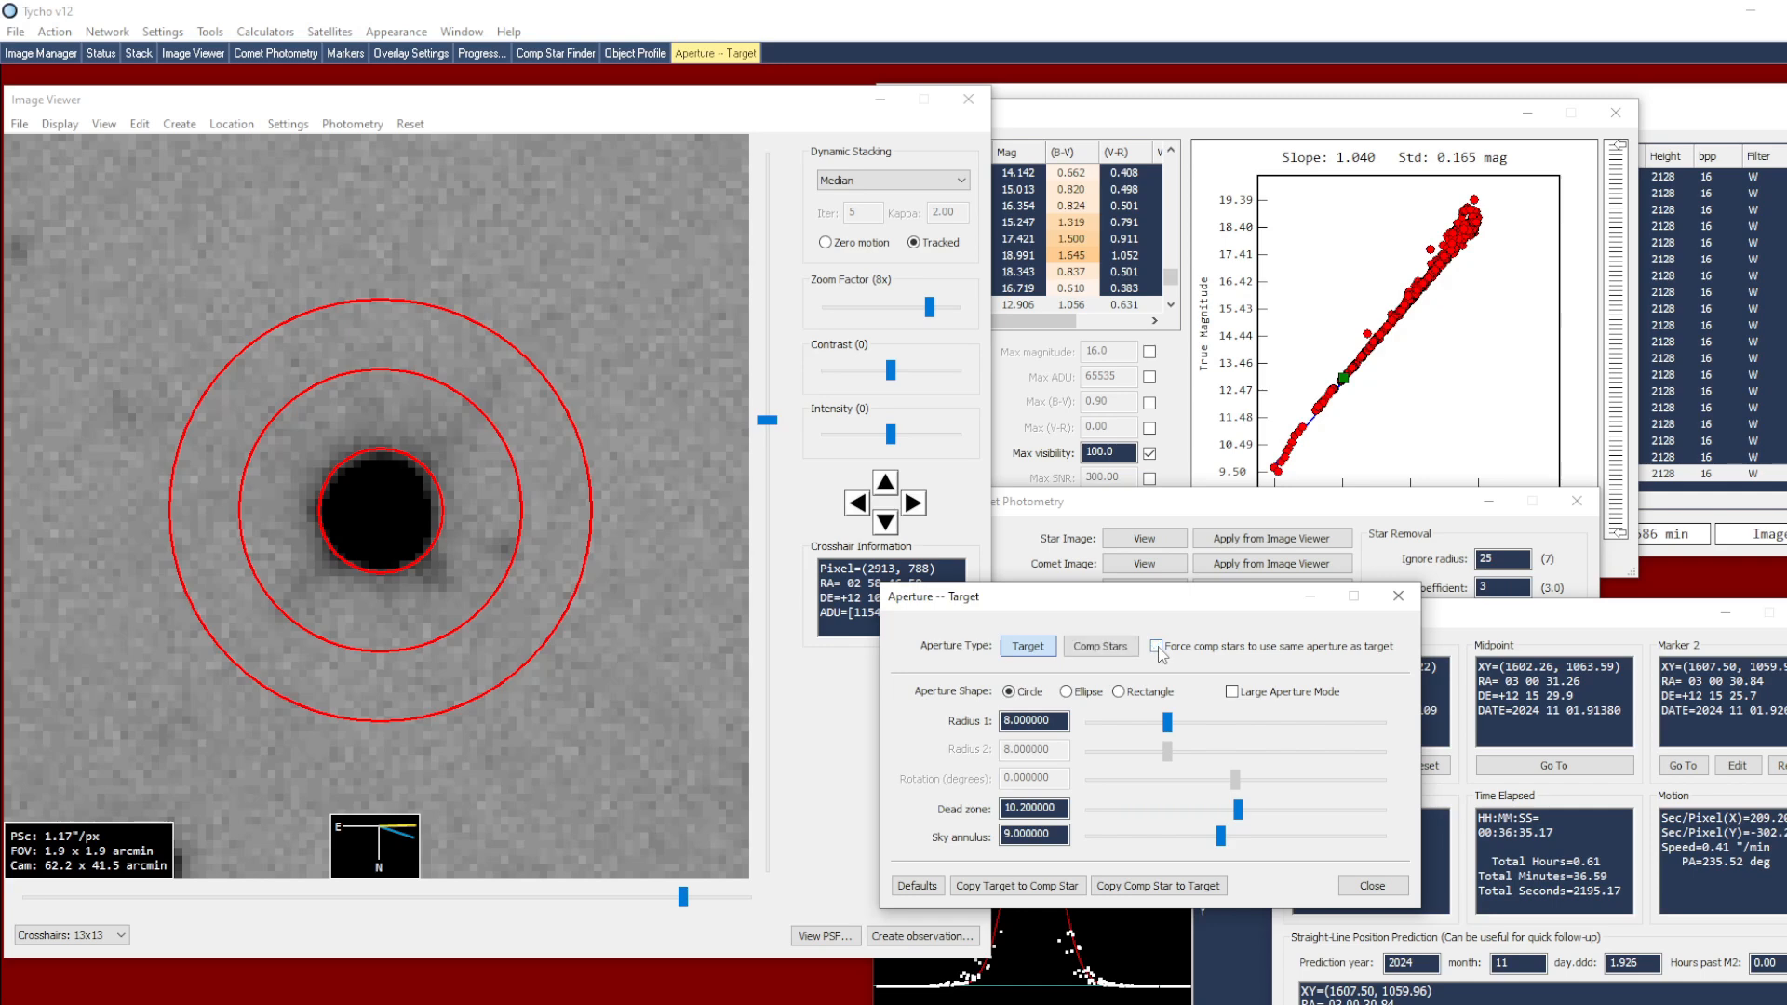
{"action": "left_click", "coordinate": [1087, 651]}
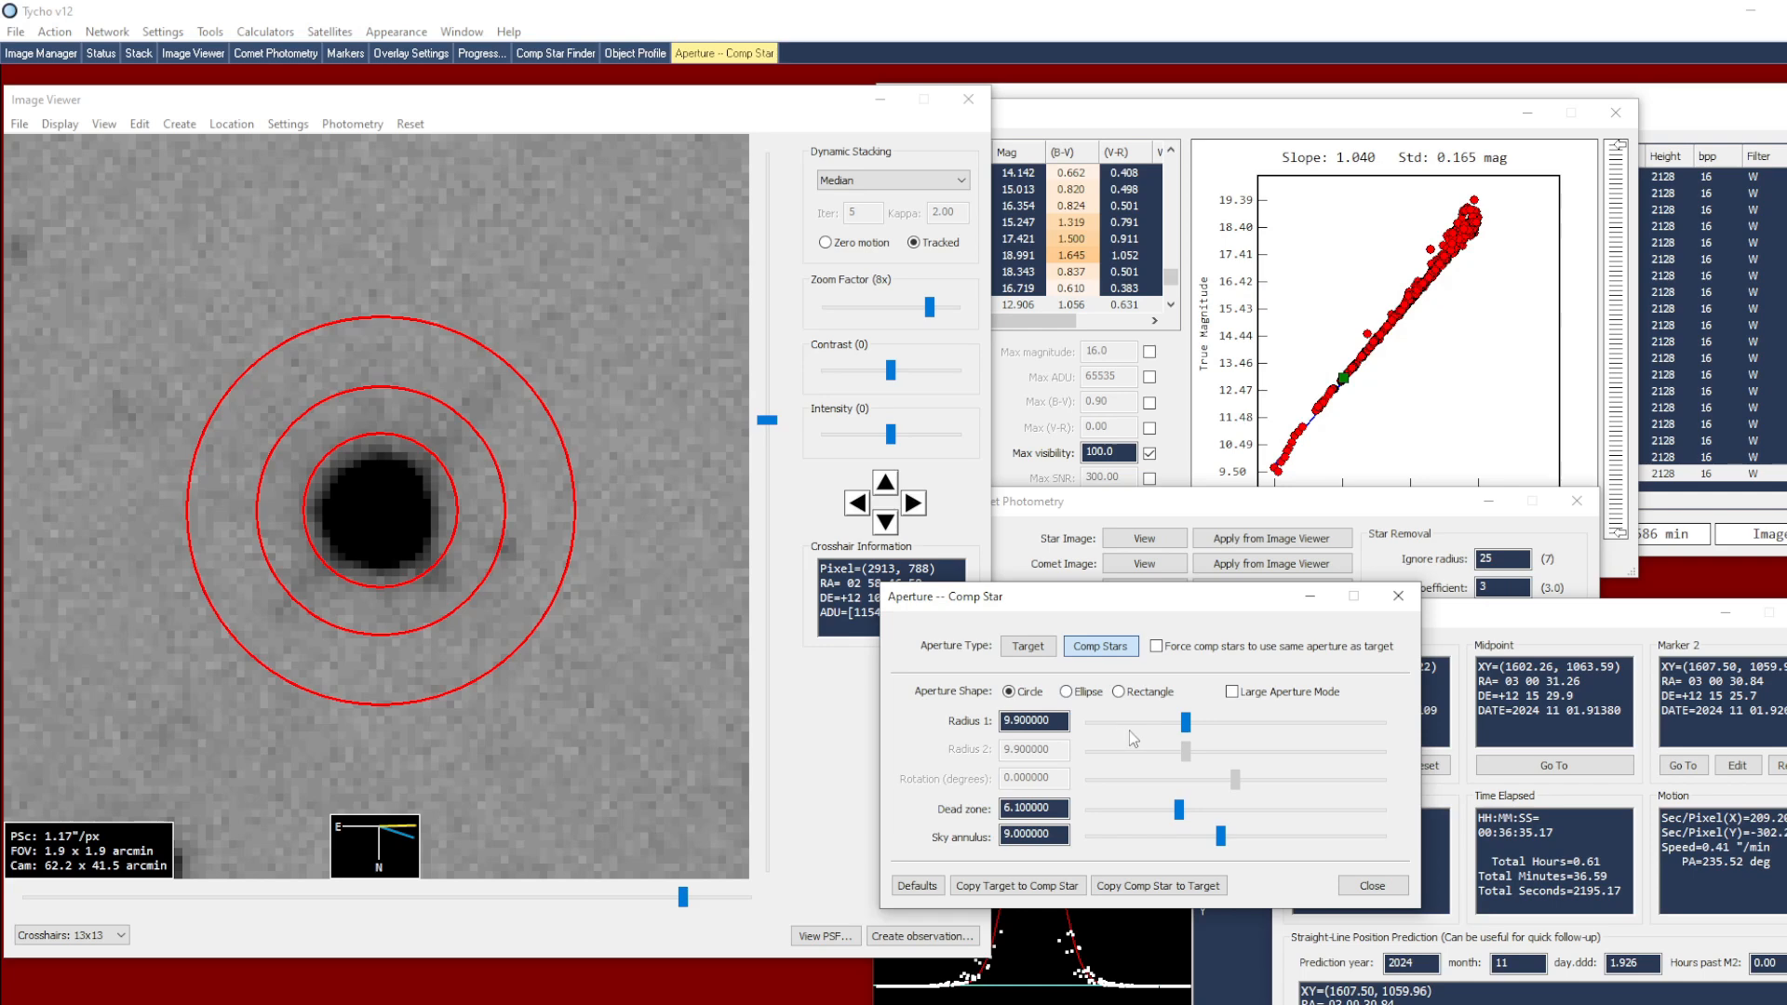
{"action": "left_click", "coordinate": [1157, 647]}
{"action": "left_click_drag", "start_coordinate": [1167, 723], "coordinate": [1177, 722]}
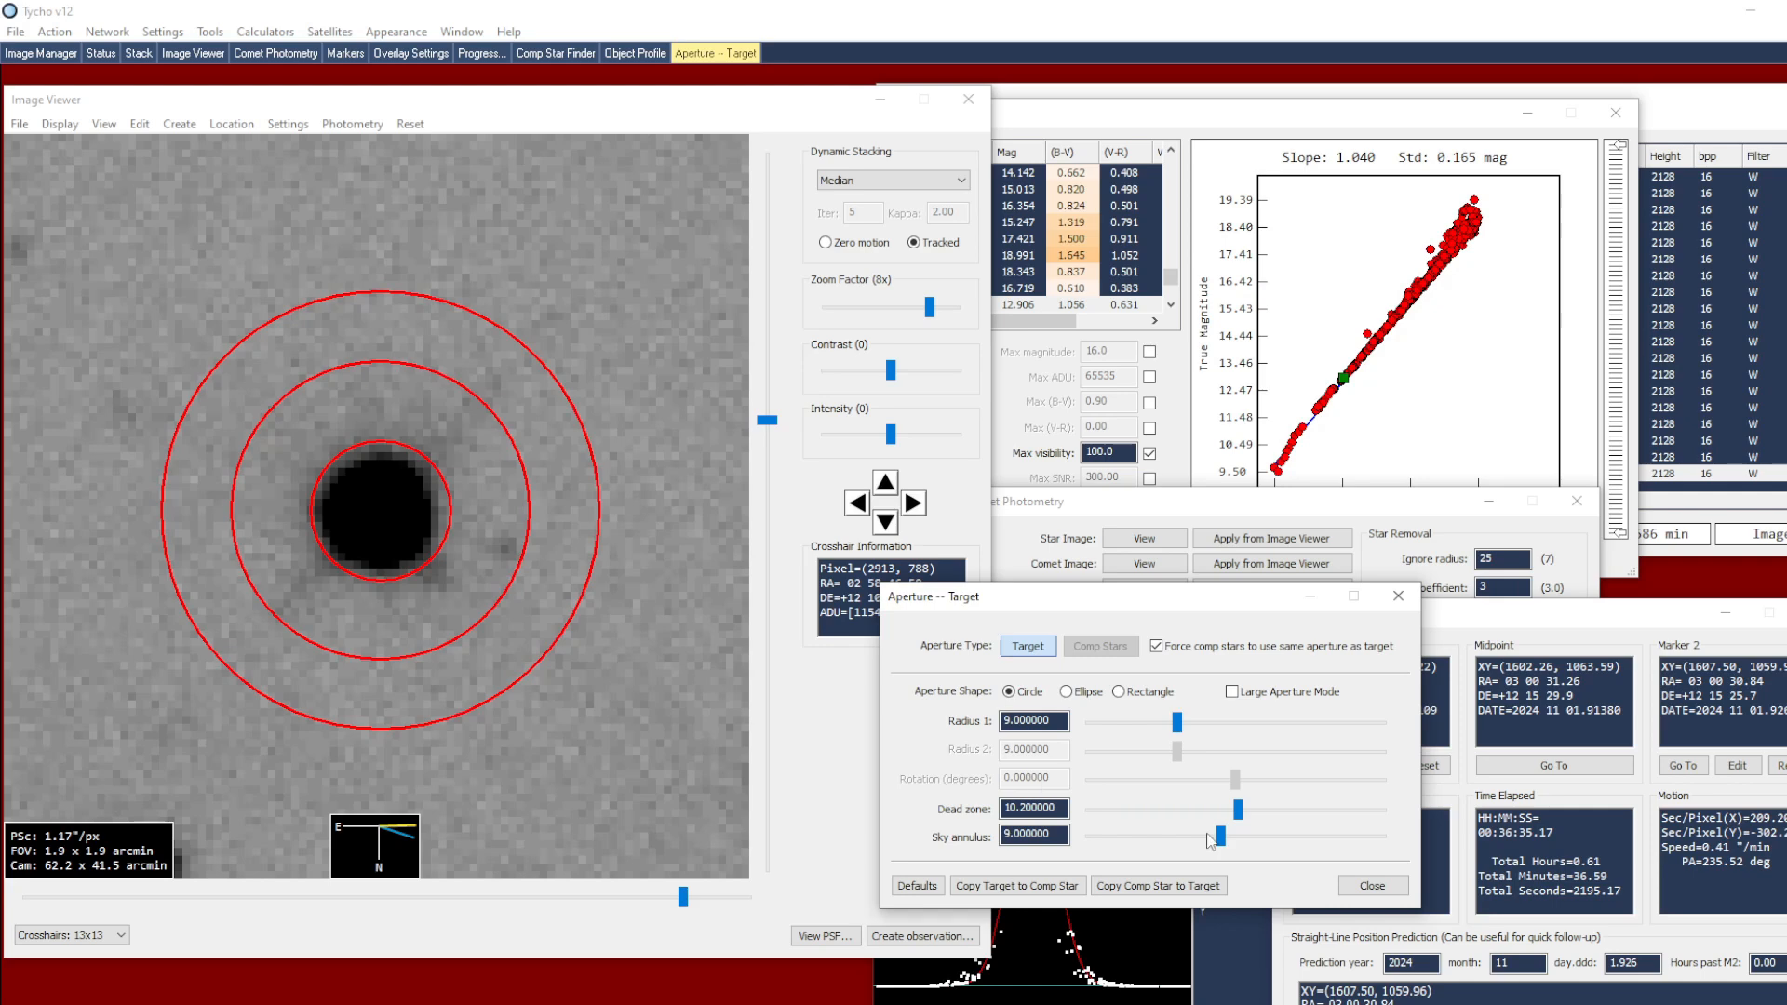
{"action": "left_click", "coordinate": [1372, 886]}
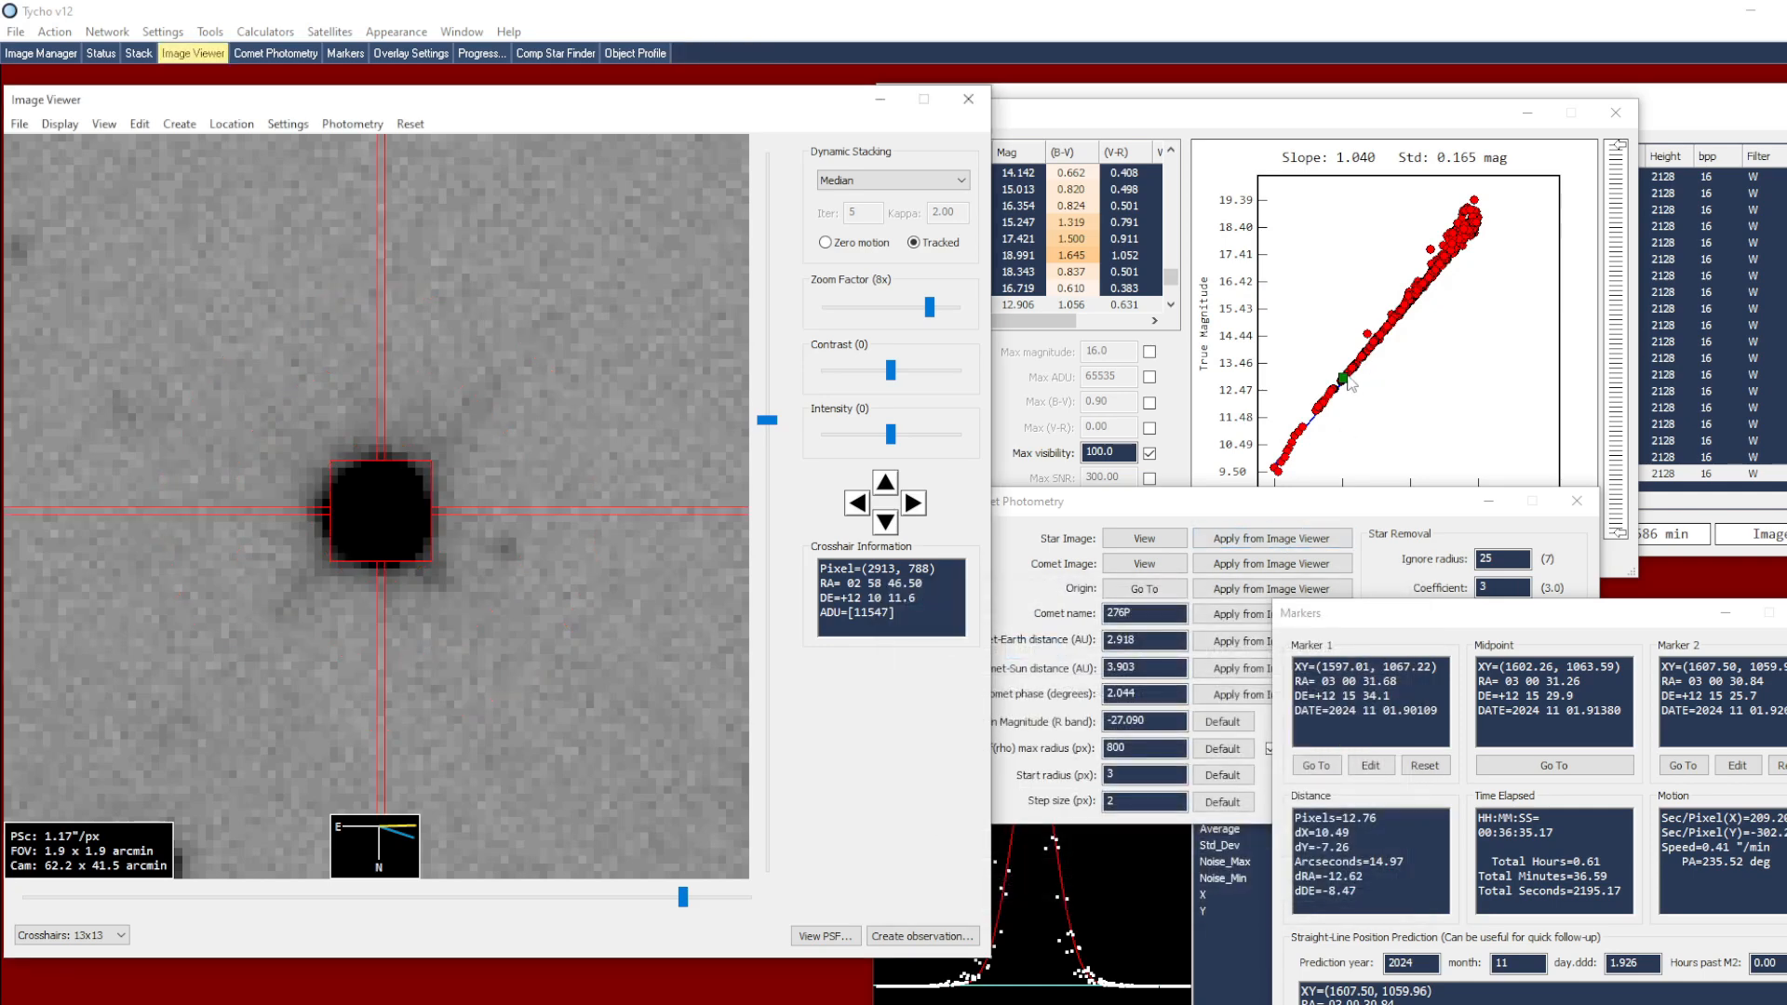
Add the selected star of magnitude 12.906 and two fainter ones, about magnitudes 13.05 and 13.45, to the active comparison stars
{"action": "right_click", "coordinate": [1350, 385]}
{"action": "left_click", "coordinate": [1361, 388]}
{"action": "right_click", "coordinate": [1356, 383]}
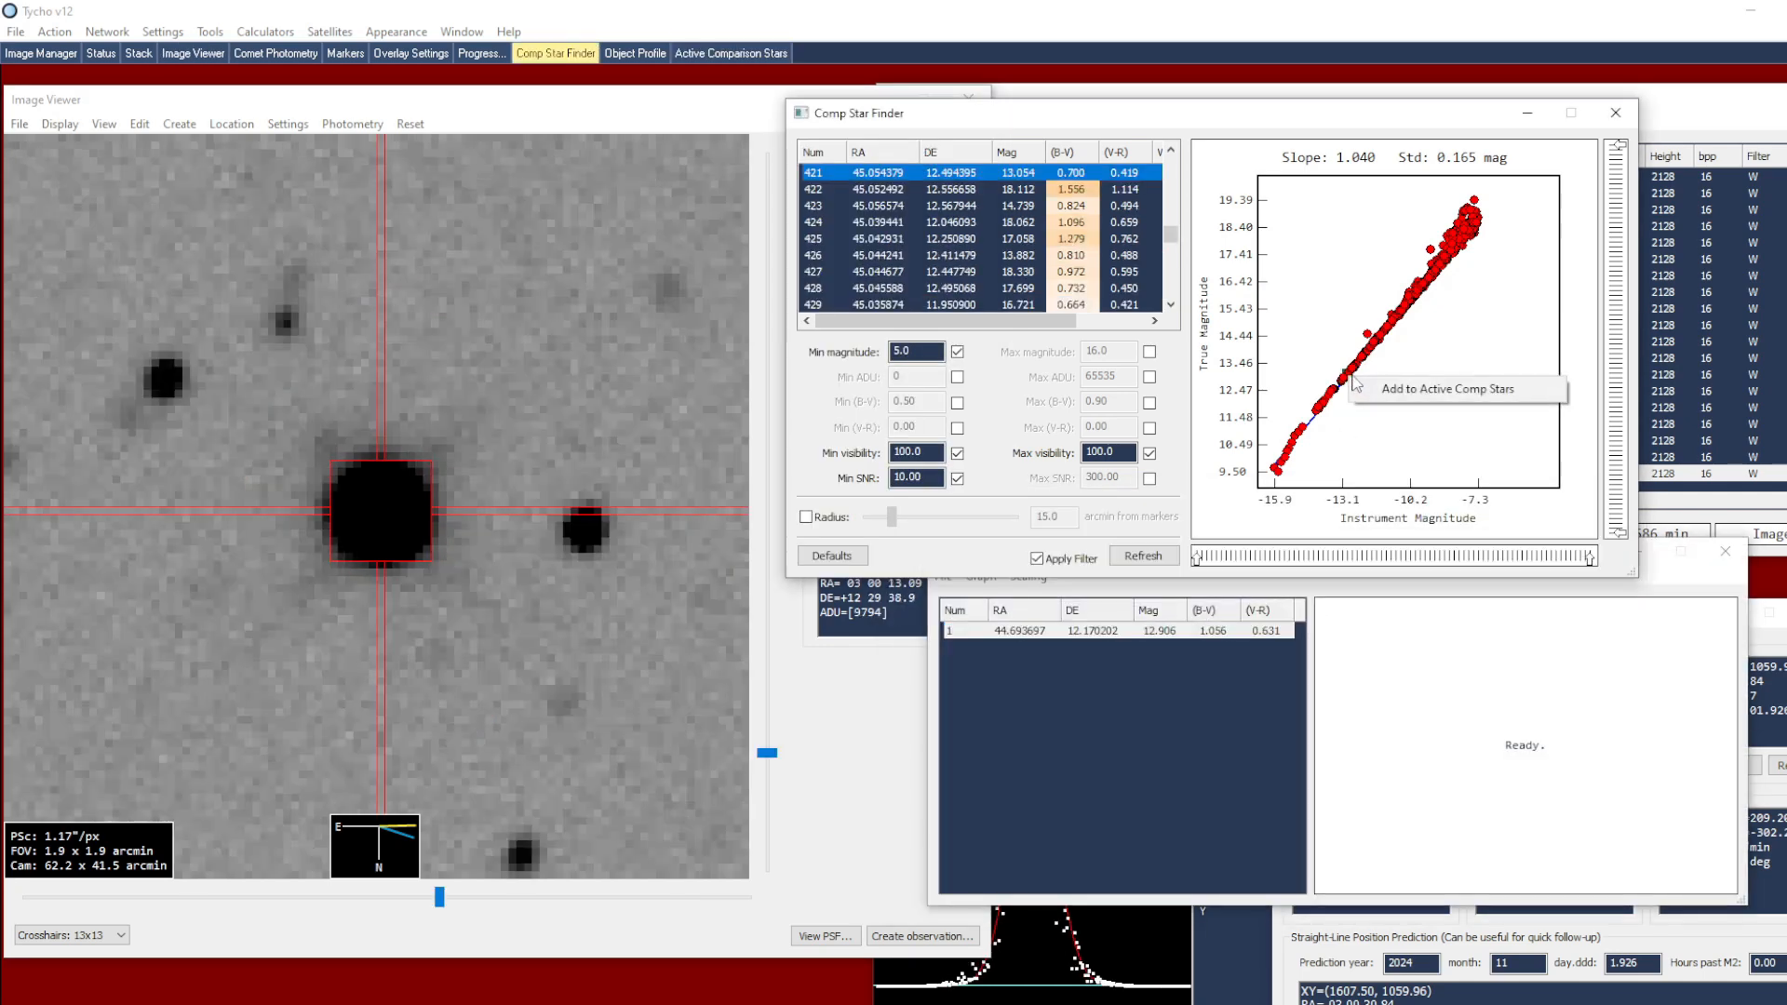
{"action": "left_click", "coordinate": [1370, 393]}
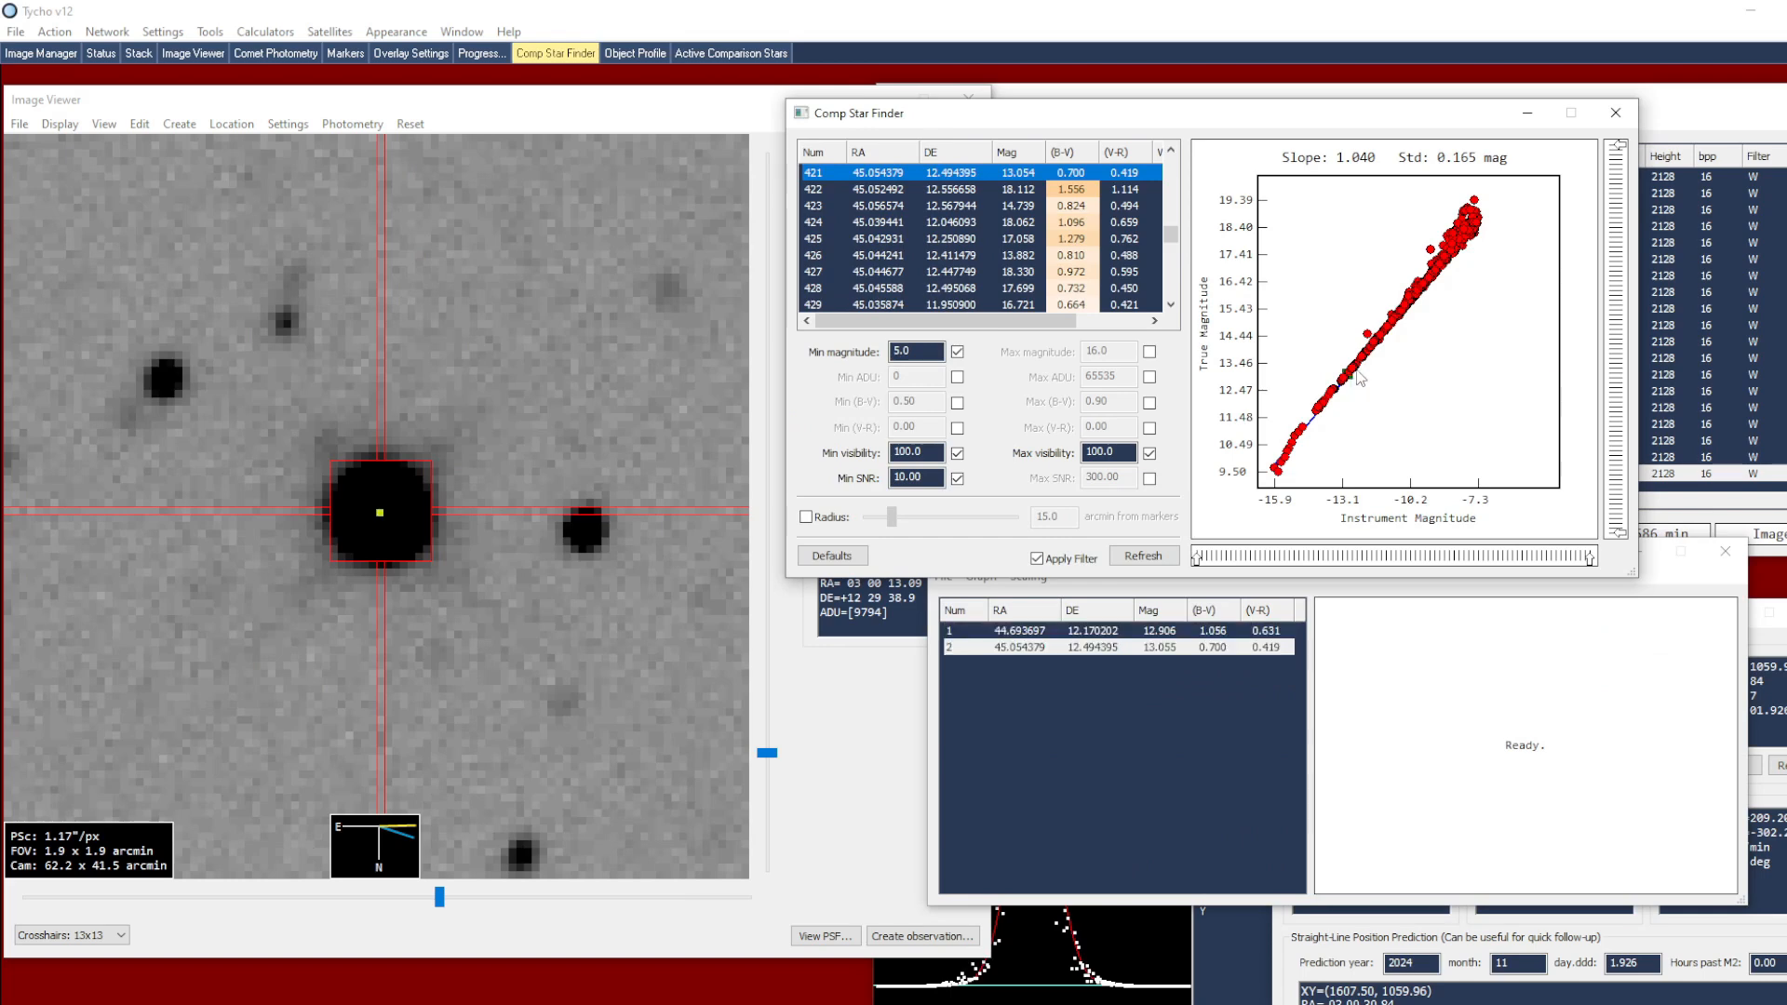
{"action": "left_click", "coordinate": [1361, 370]}
{"action": "right_click", "coordinate": [1362, 369]}
{"action": "left_click", "coordinate": [1376, 387]}
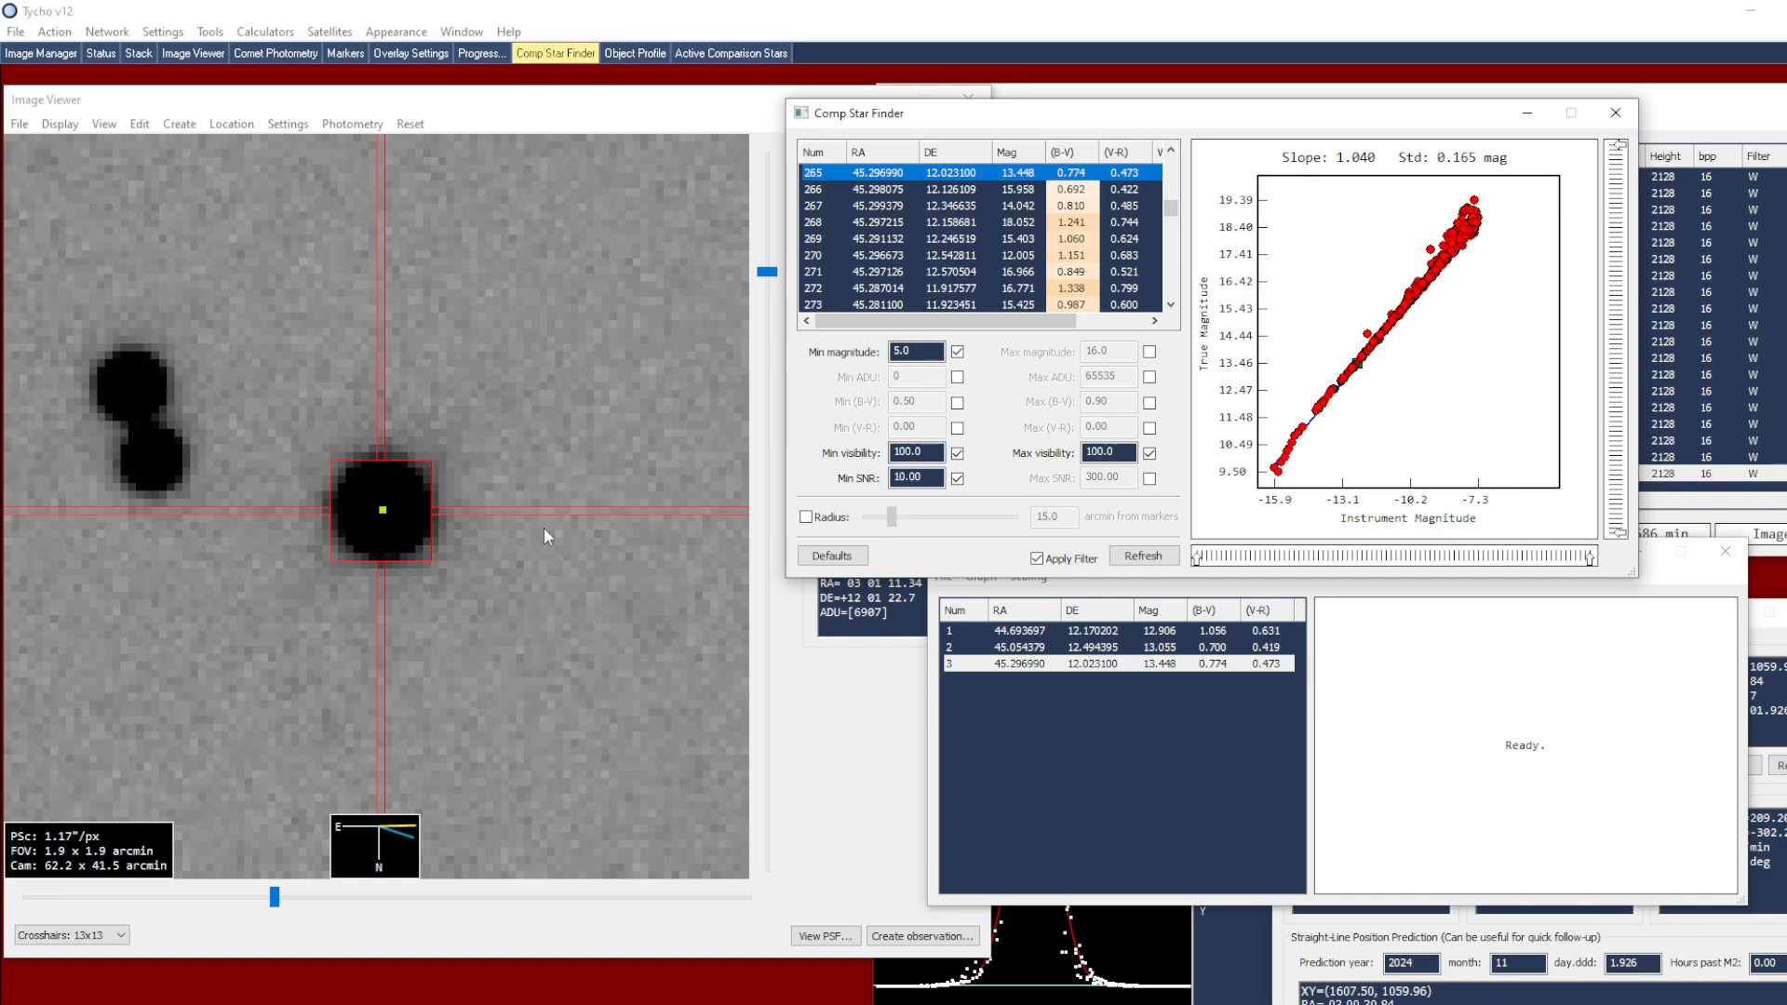
{"action": "scroll", "coordinate": [544, 527], "scroll_direction": "down", "scroll_amount": 2}
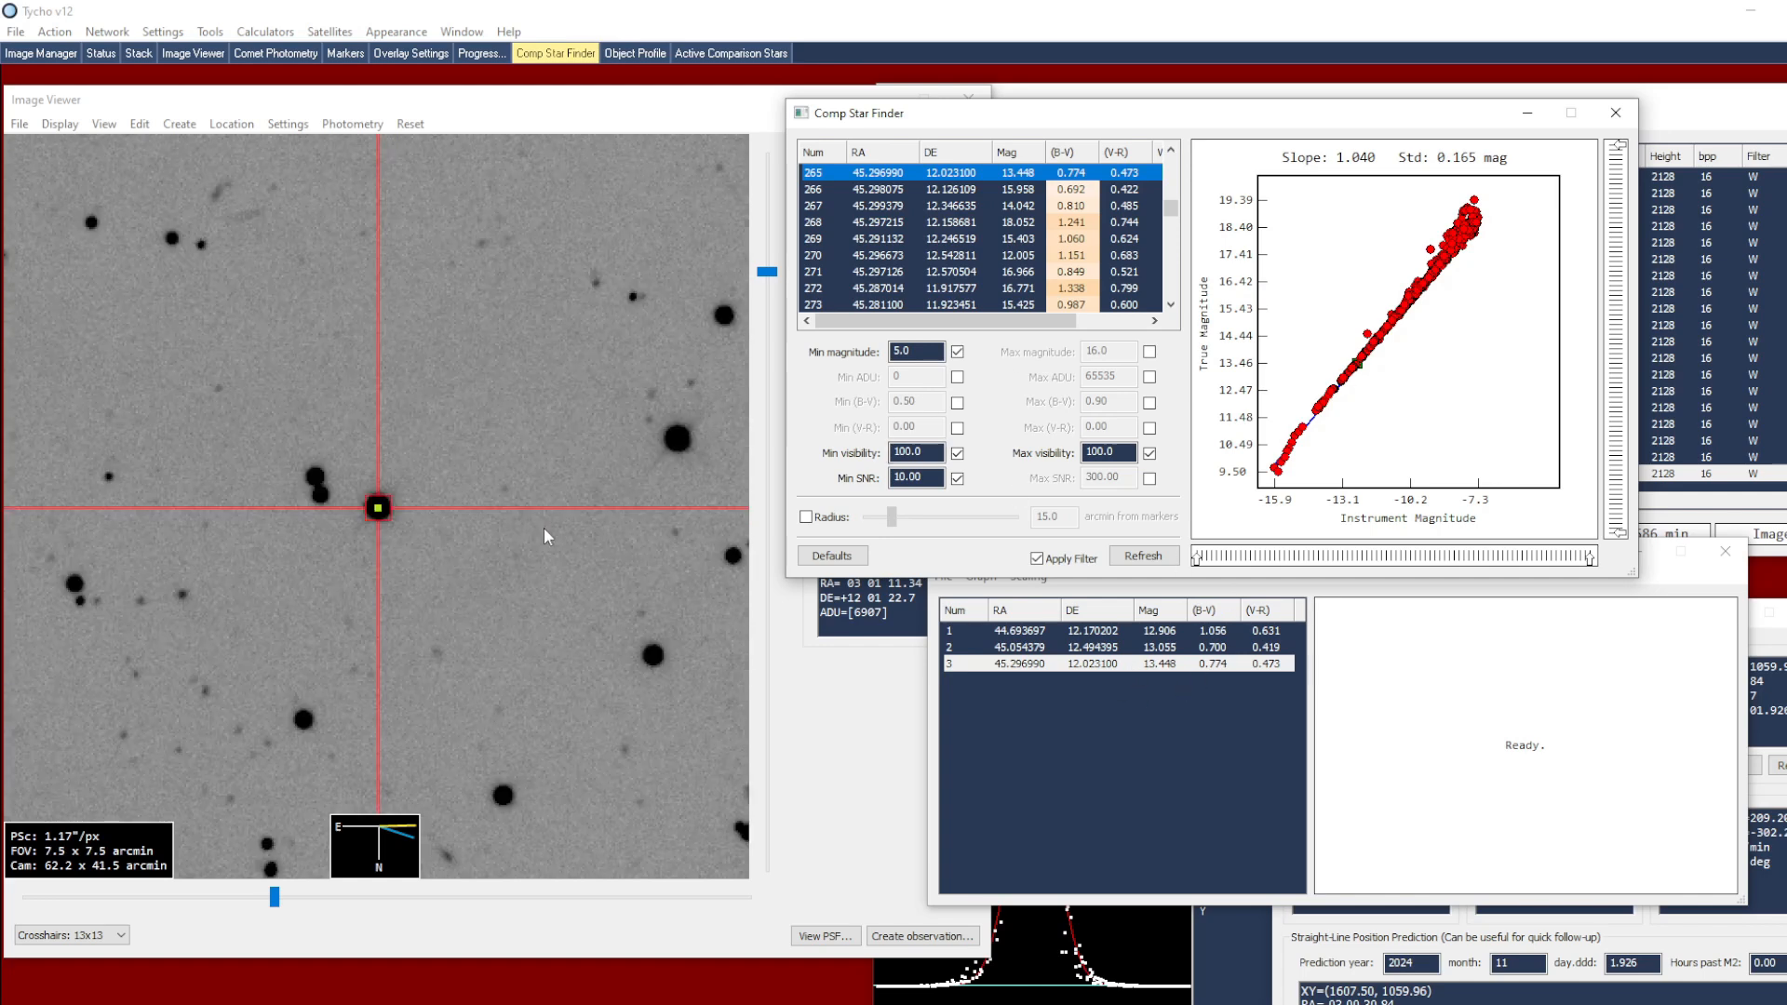
Centre the crosshair on the isolated star northeast of the last comparison star and add it to the active comparison stars
{"action": "left_click", "coordinate": [305, 722]}
{"action": "scroll", "coordinate": [308, 716], "scroll_direction": "up", "scroll_amount": 1}
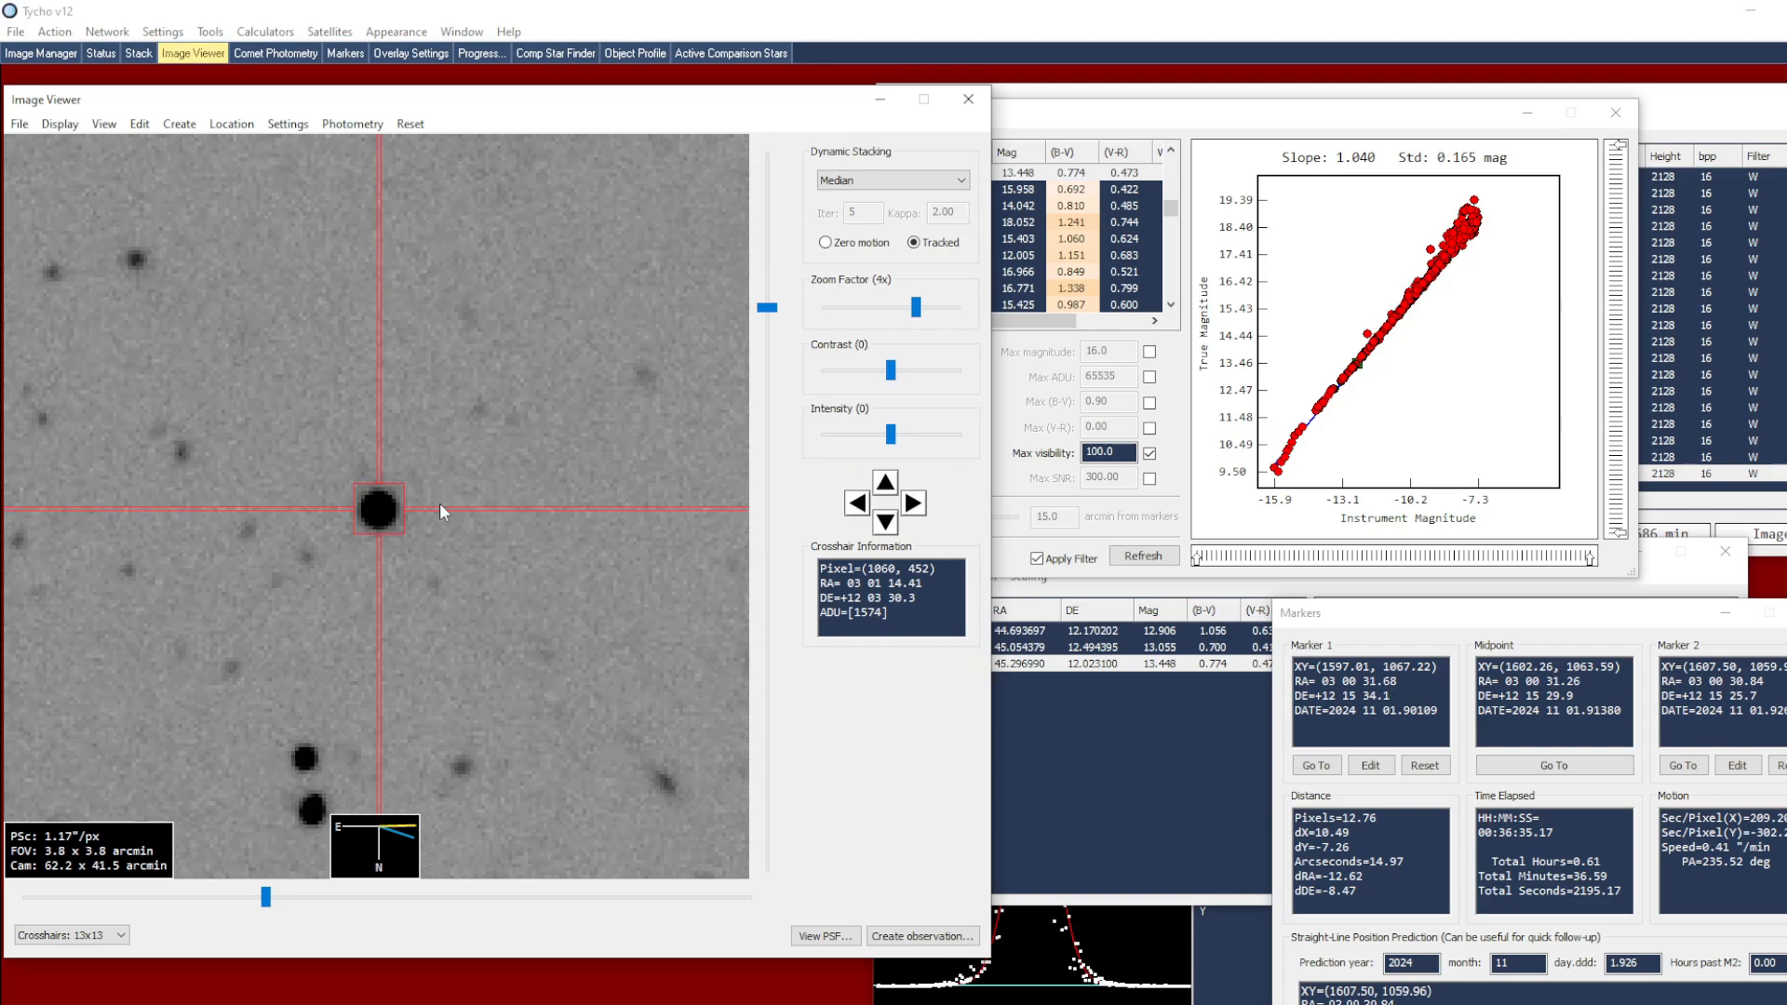
{"action": "right_click", "coordinate": [475, 535]}
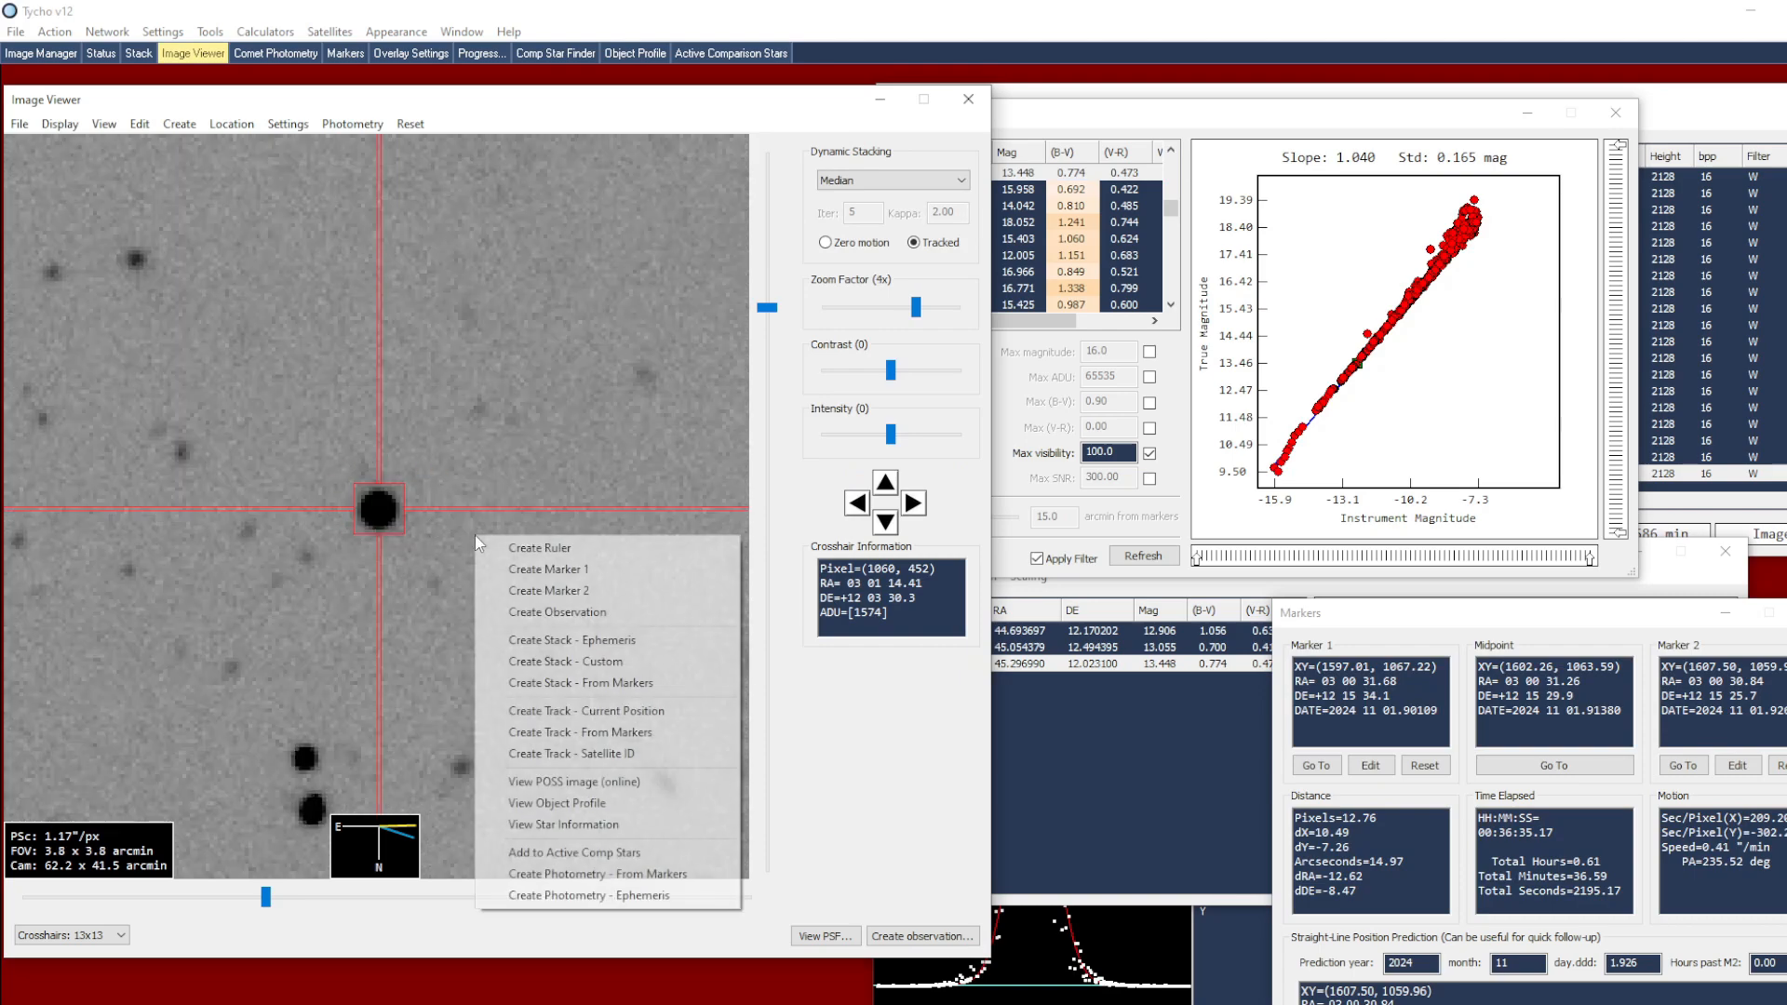
{"action": "left_click", "coordinate": [575, 854]}
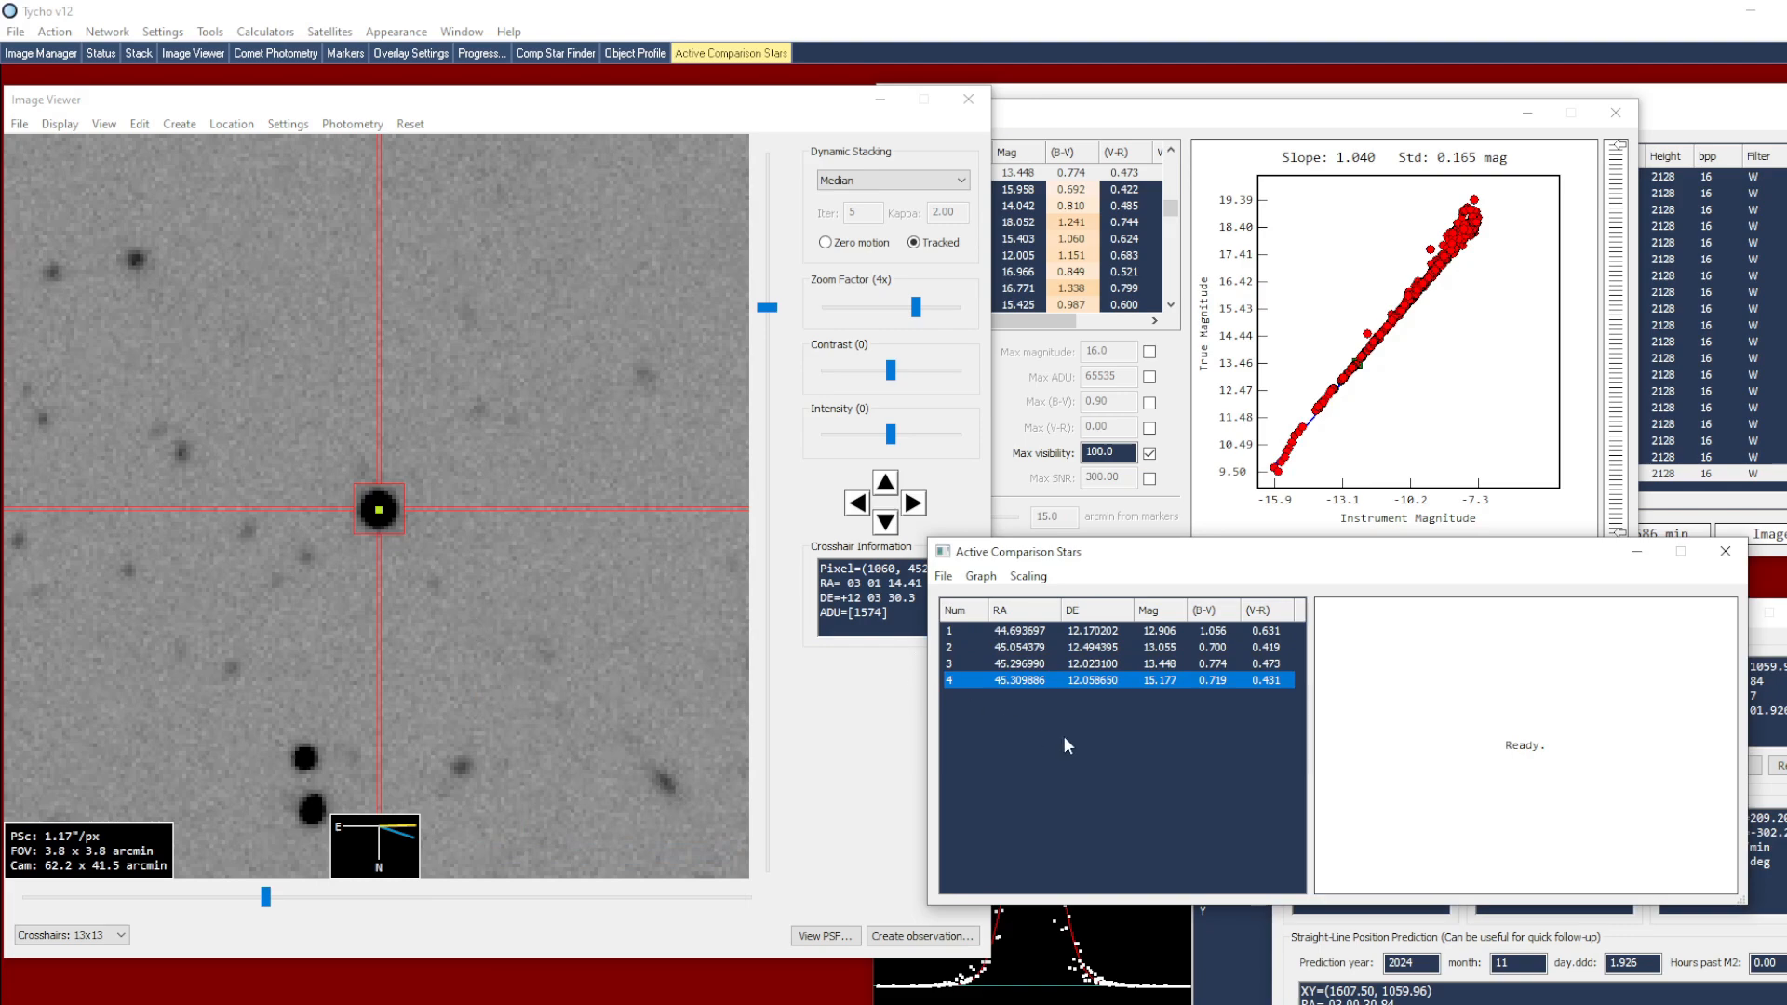
Add three stars from the magnitude plot, about magnitudes 13.85, 14.03 and 14.26, to the active comparison stars
{"action": "right_click", "coordinate": [1367, 357]}
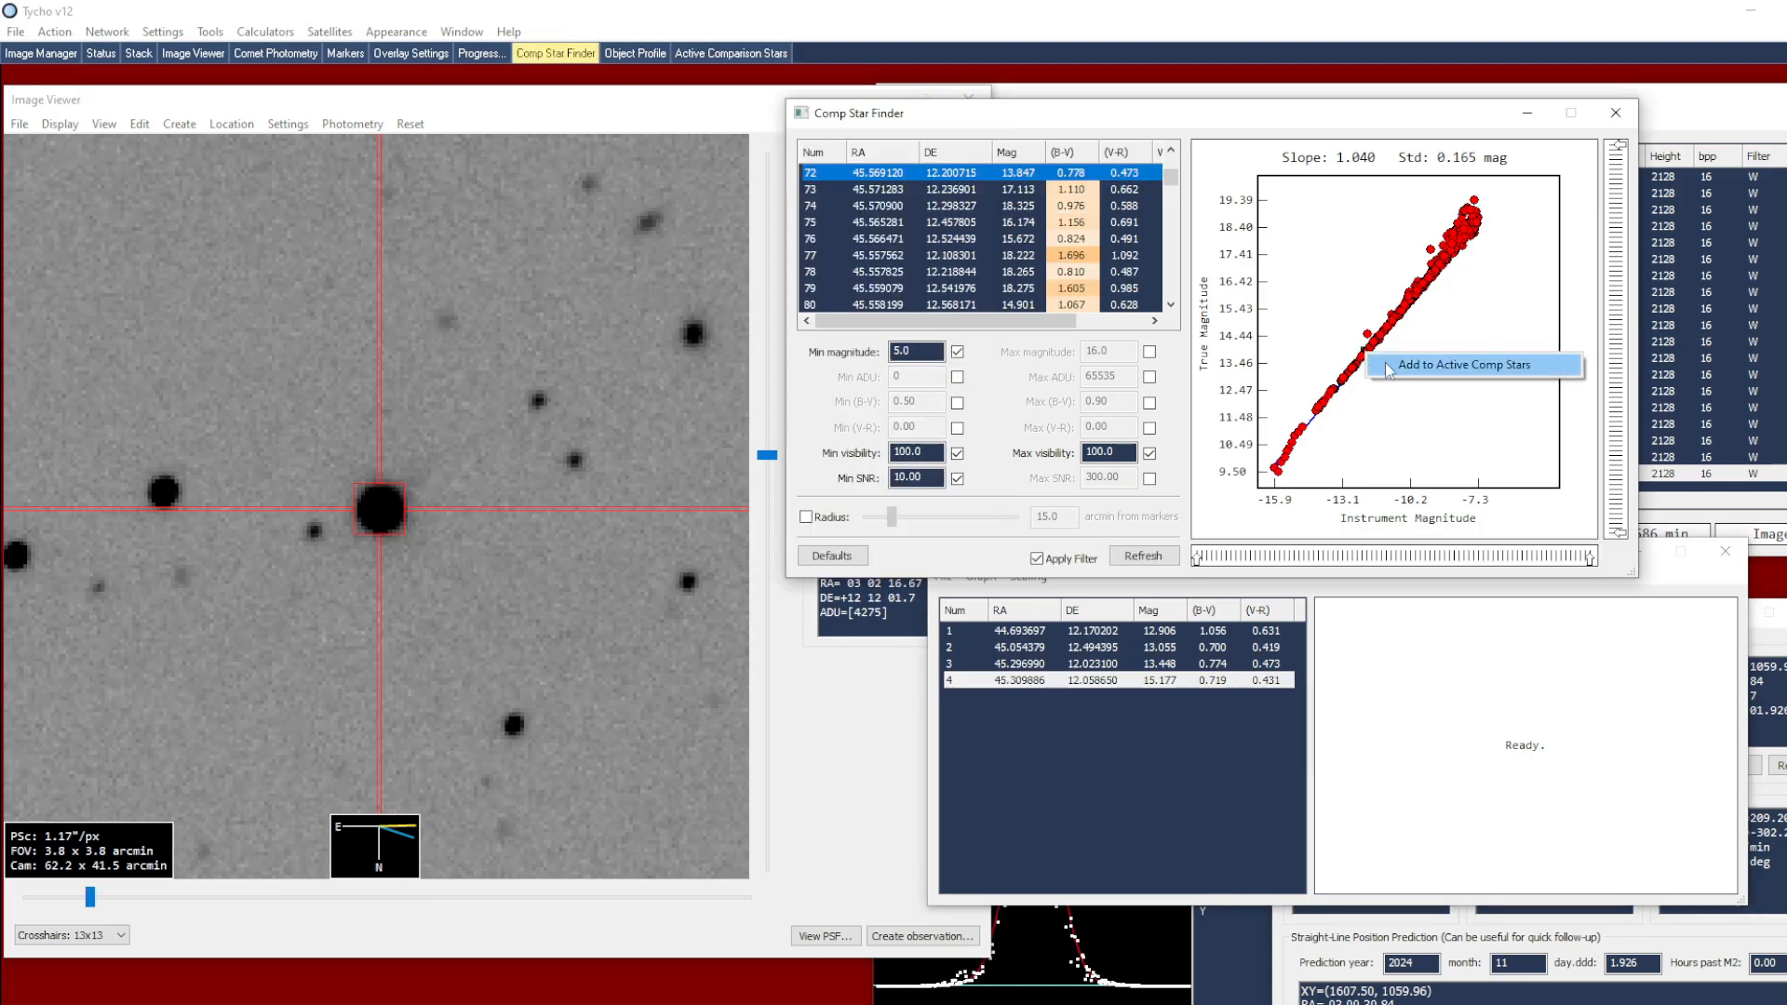
{"action": "left_click", "coordinate": [1387, 366]}
{"action": "right_click", "coordinate": [1374, 351]}
{"action": "left_click", "coordinate": [1380, 358]}
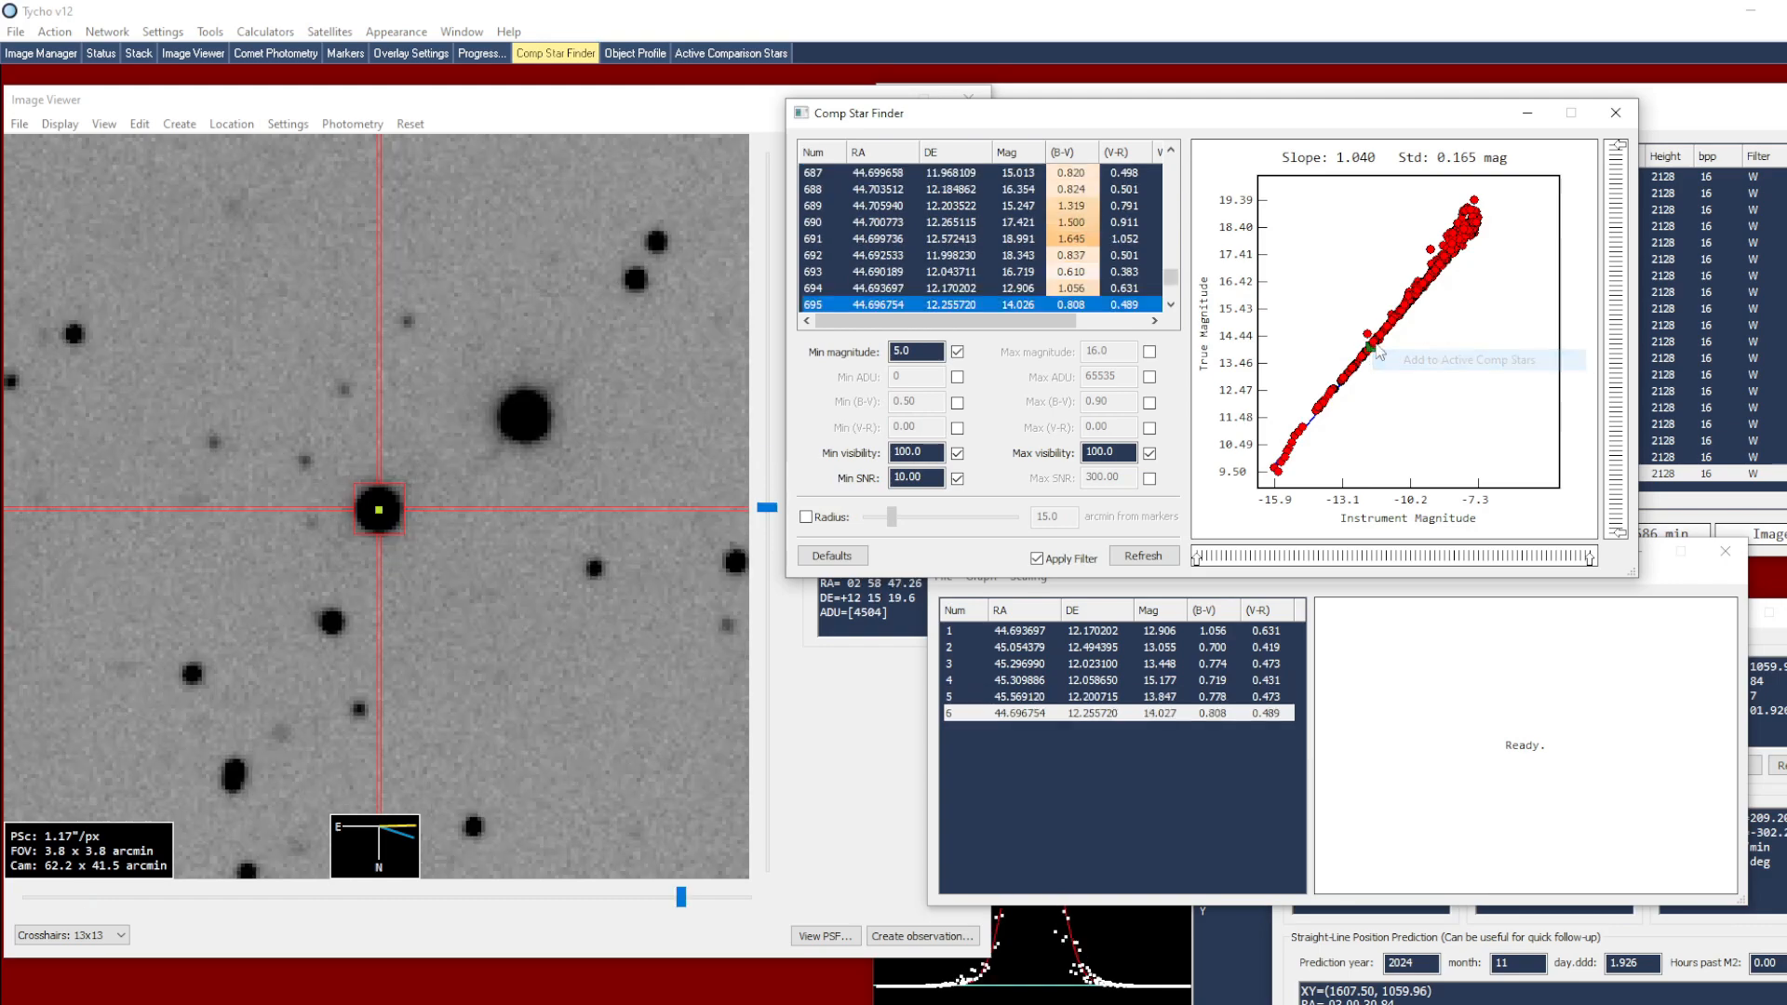
{"action": "right_click", "coordinate": [1371, 339]}
{"action": "left_click", "coordinate": [1383, 349]}
Generate the graph data for the active comparison stars
{"action": "left_click", "coordinate": [1121, 810]}
{"action": "left_click", "coordinate": [981, 576]}
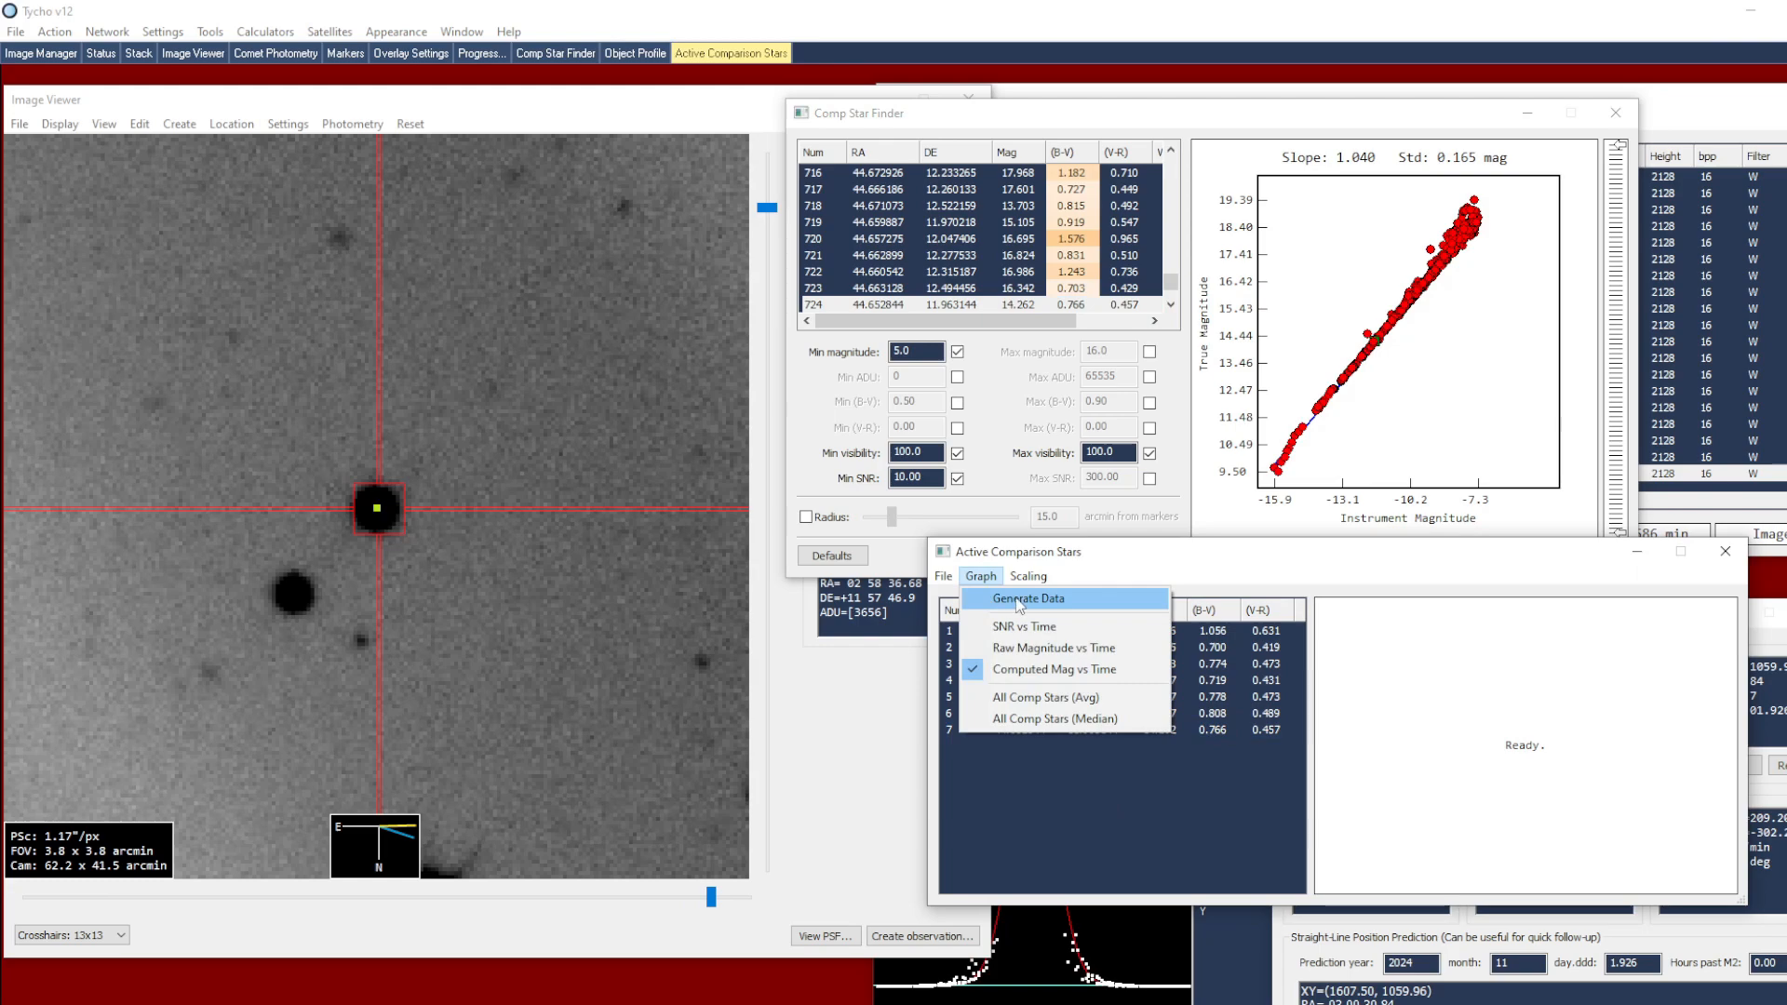
{"action": "left_click", "coordinate": [1019, 600]}
Examine the computed magnitude over time of each active comparison star for stability
{"action": "left_click", "coordinate": [1230, 709]}
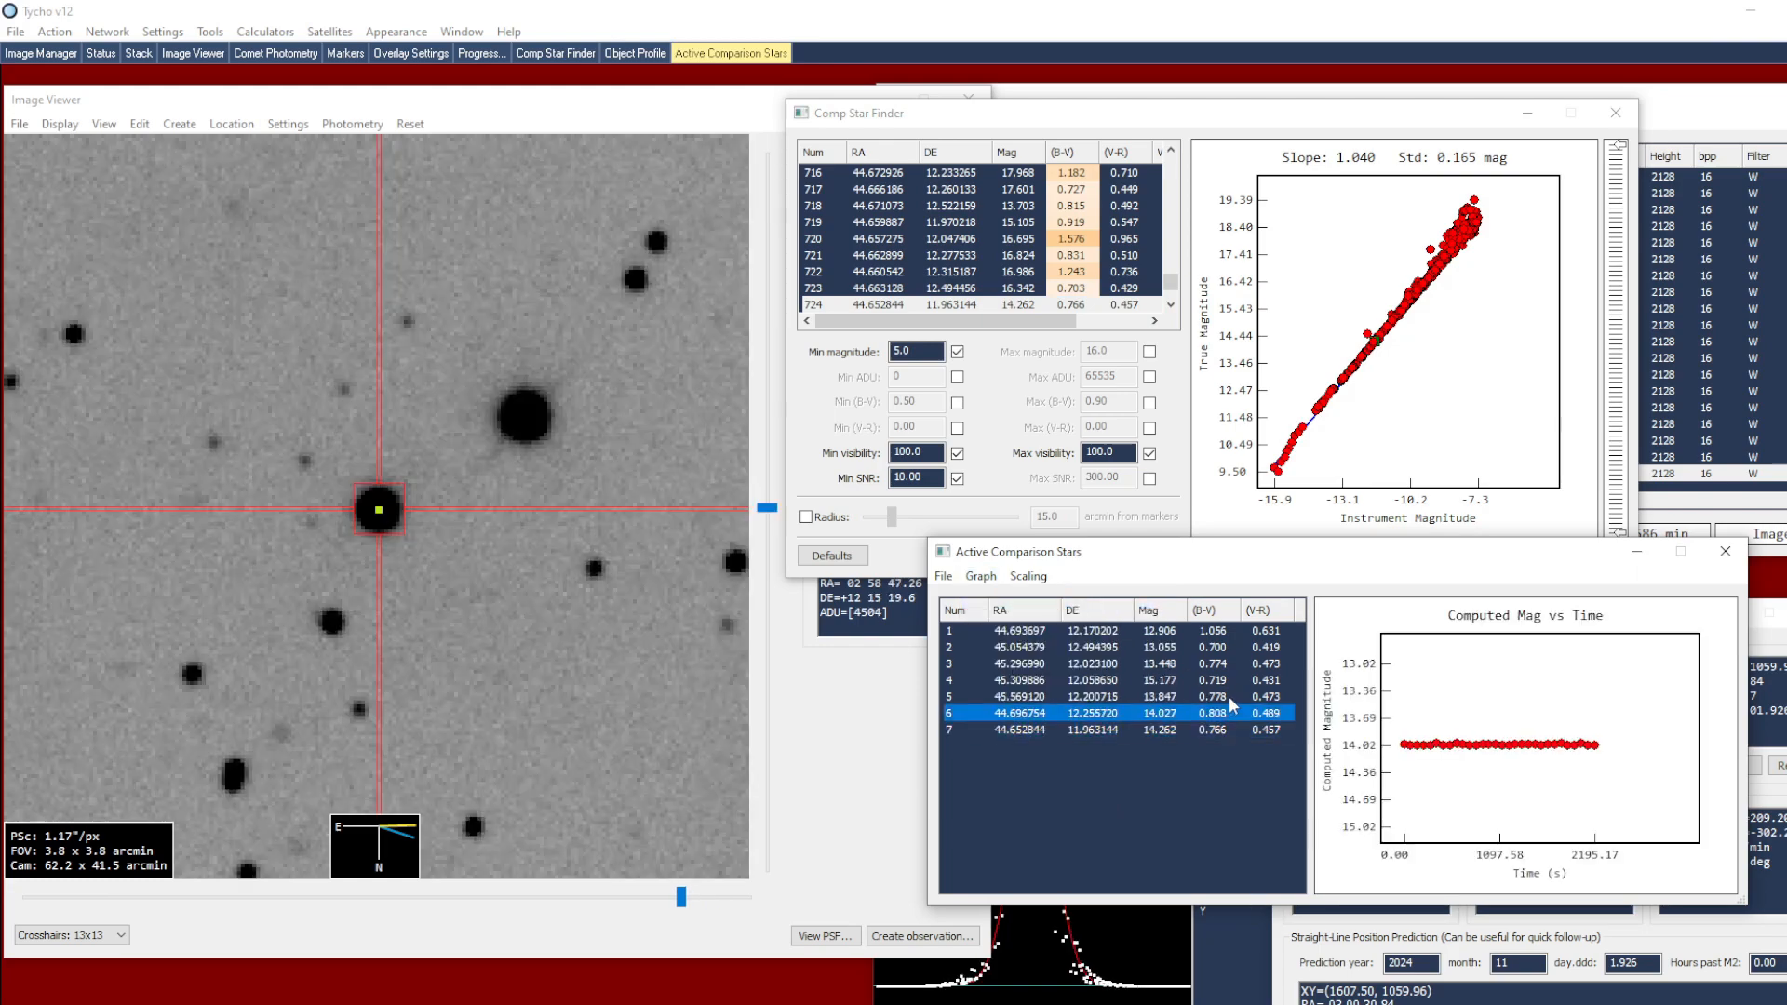
{"action": "left_click", "coordinate": [1229, 696]}
{"action": "left_click", "coordinate": [1231, 682]}
{"action": "left_click", "coordinate": [1232, 662]}
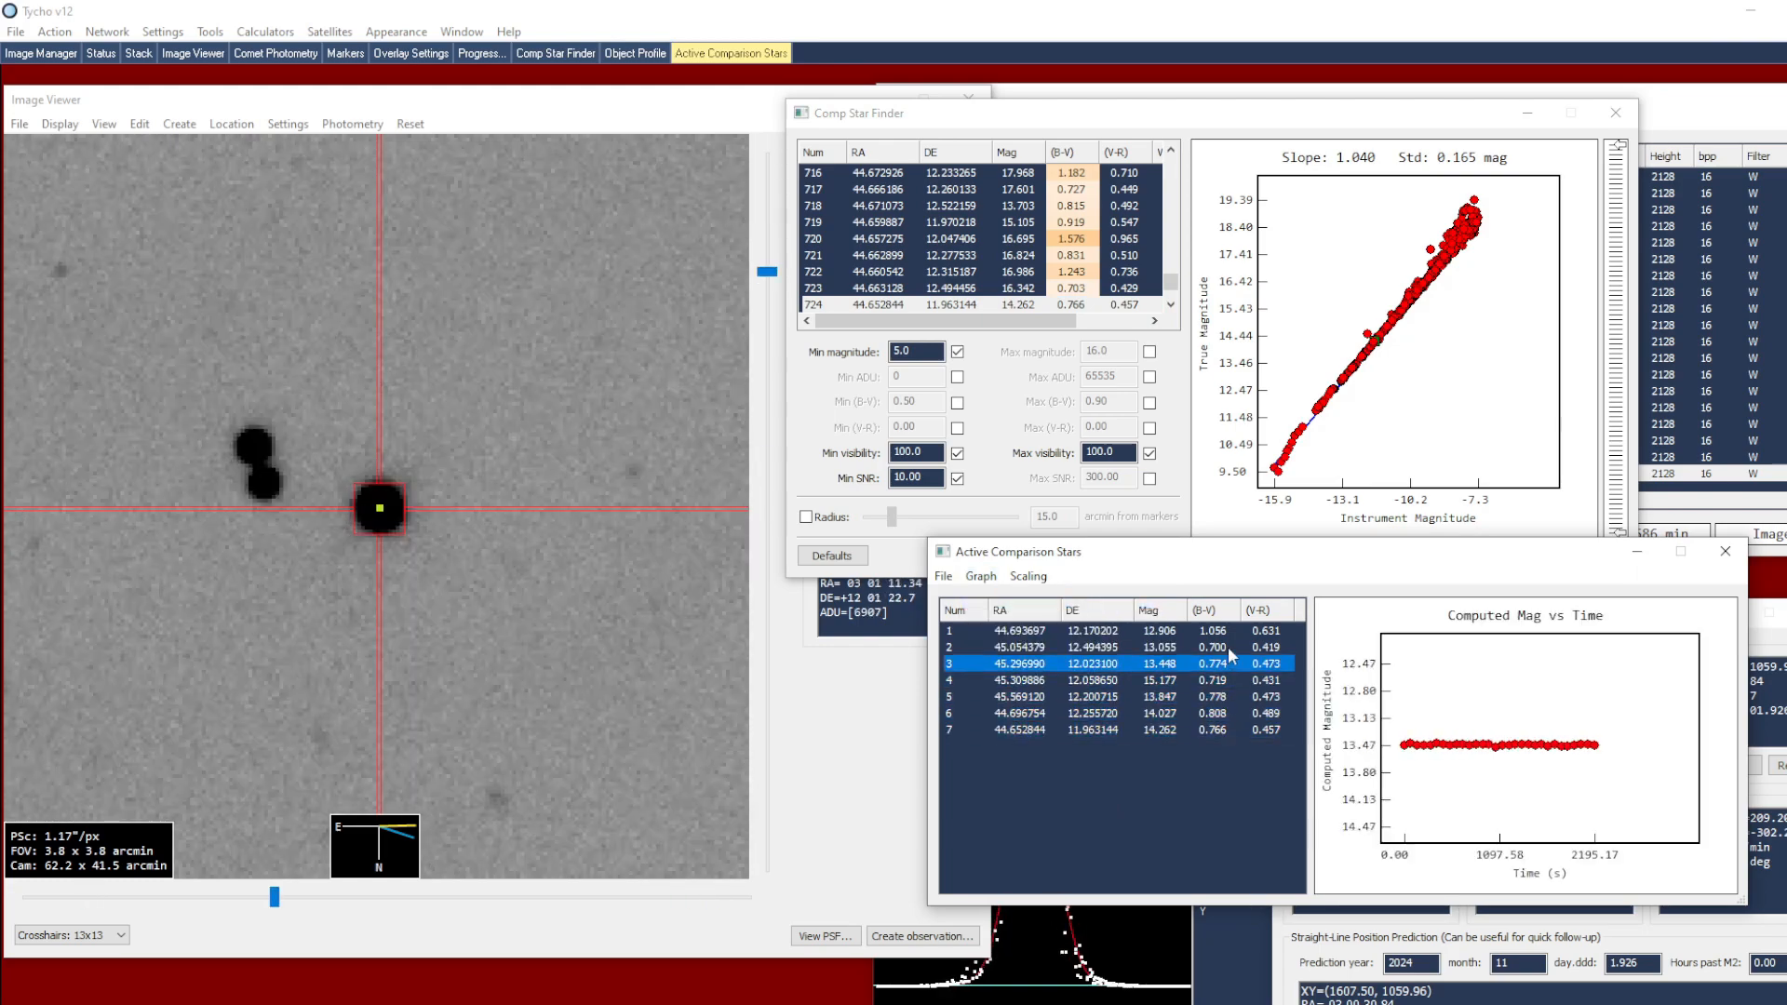
{"action": "left_click", "coordinate": [1227, 646]}
{"action": "key", "text": "Up"}
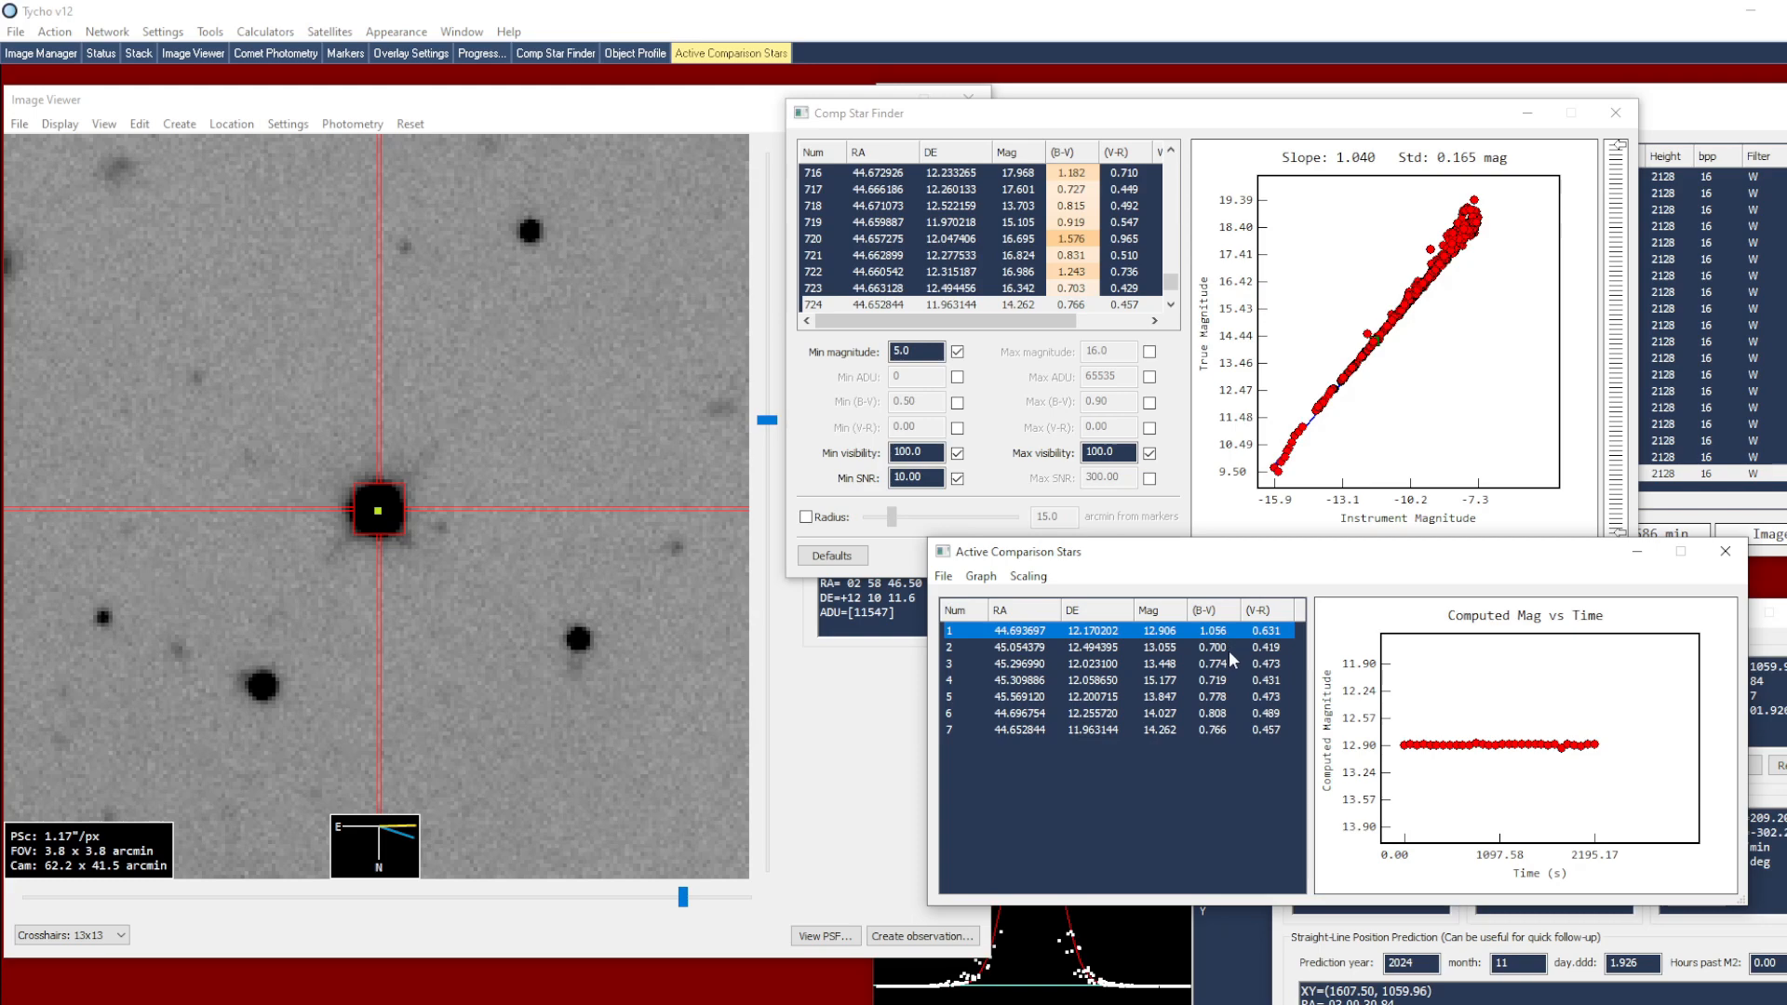
{"action": "left_click", "coordinate": [1225, 728]}
{"action": "left_click", "coordinate": [1224, 714]}
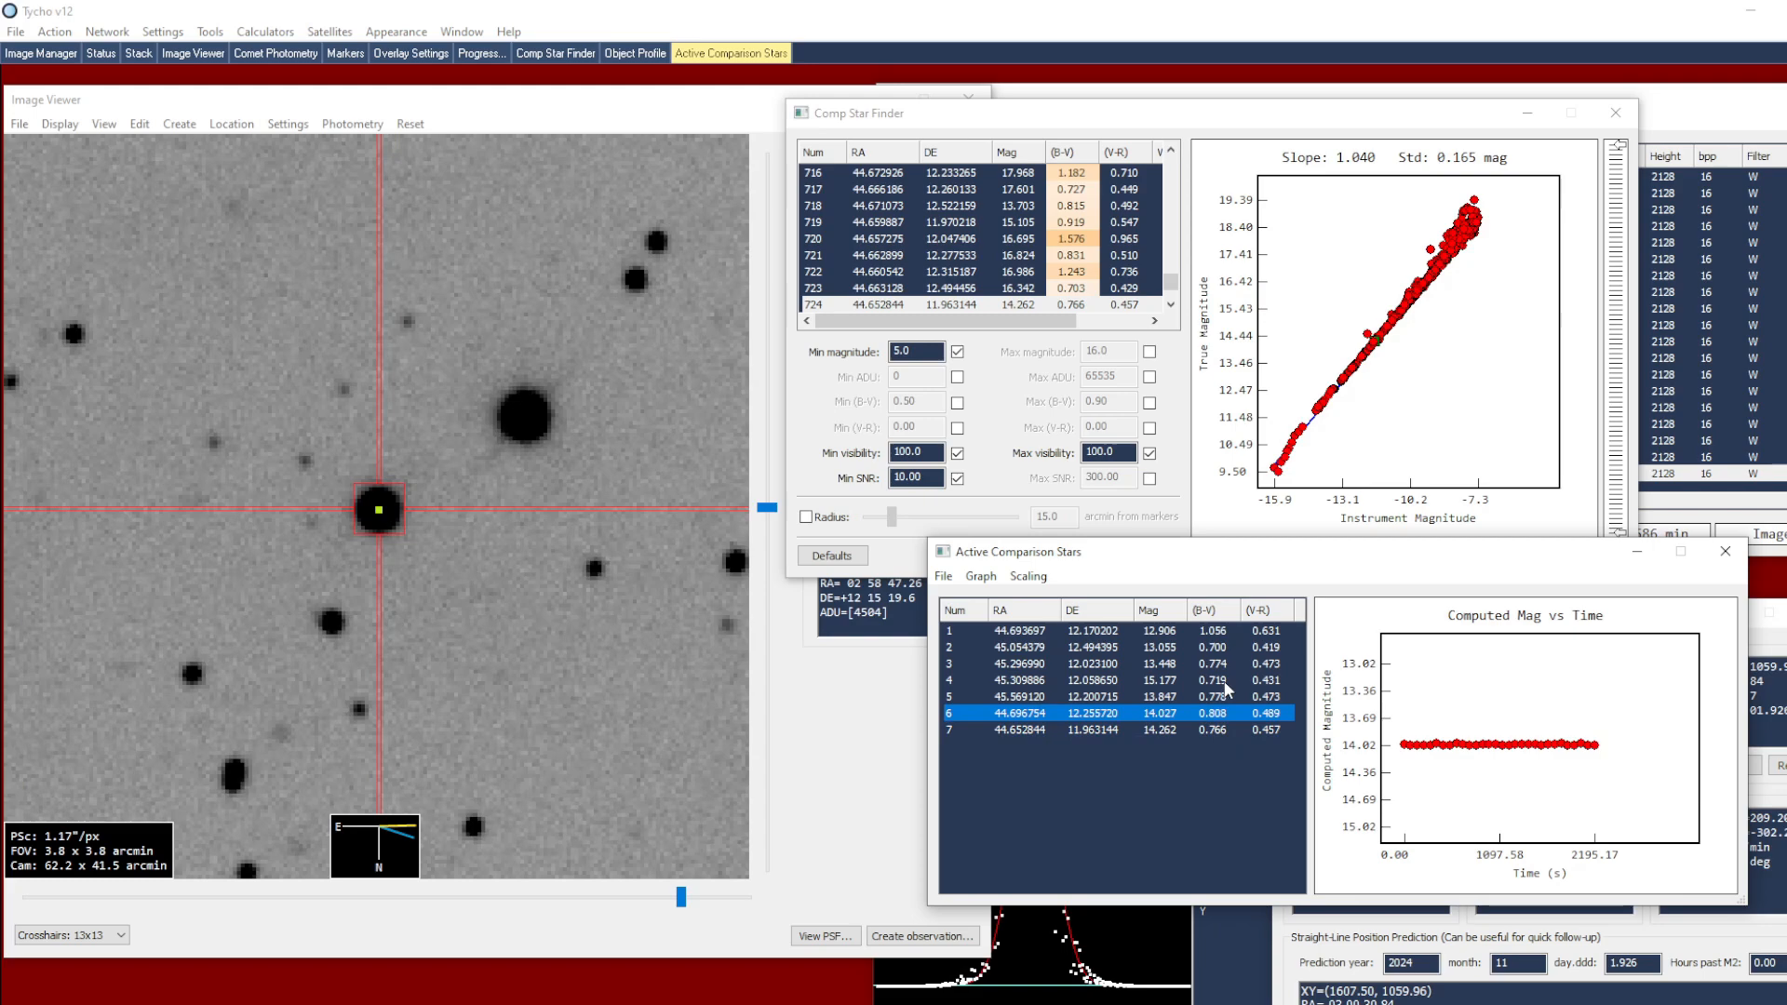
Close the active comparison star list and generate the comet photometry measurements for 276P
{"action": "left_click", "coordinate": [1725, 551]}
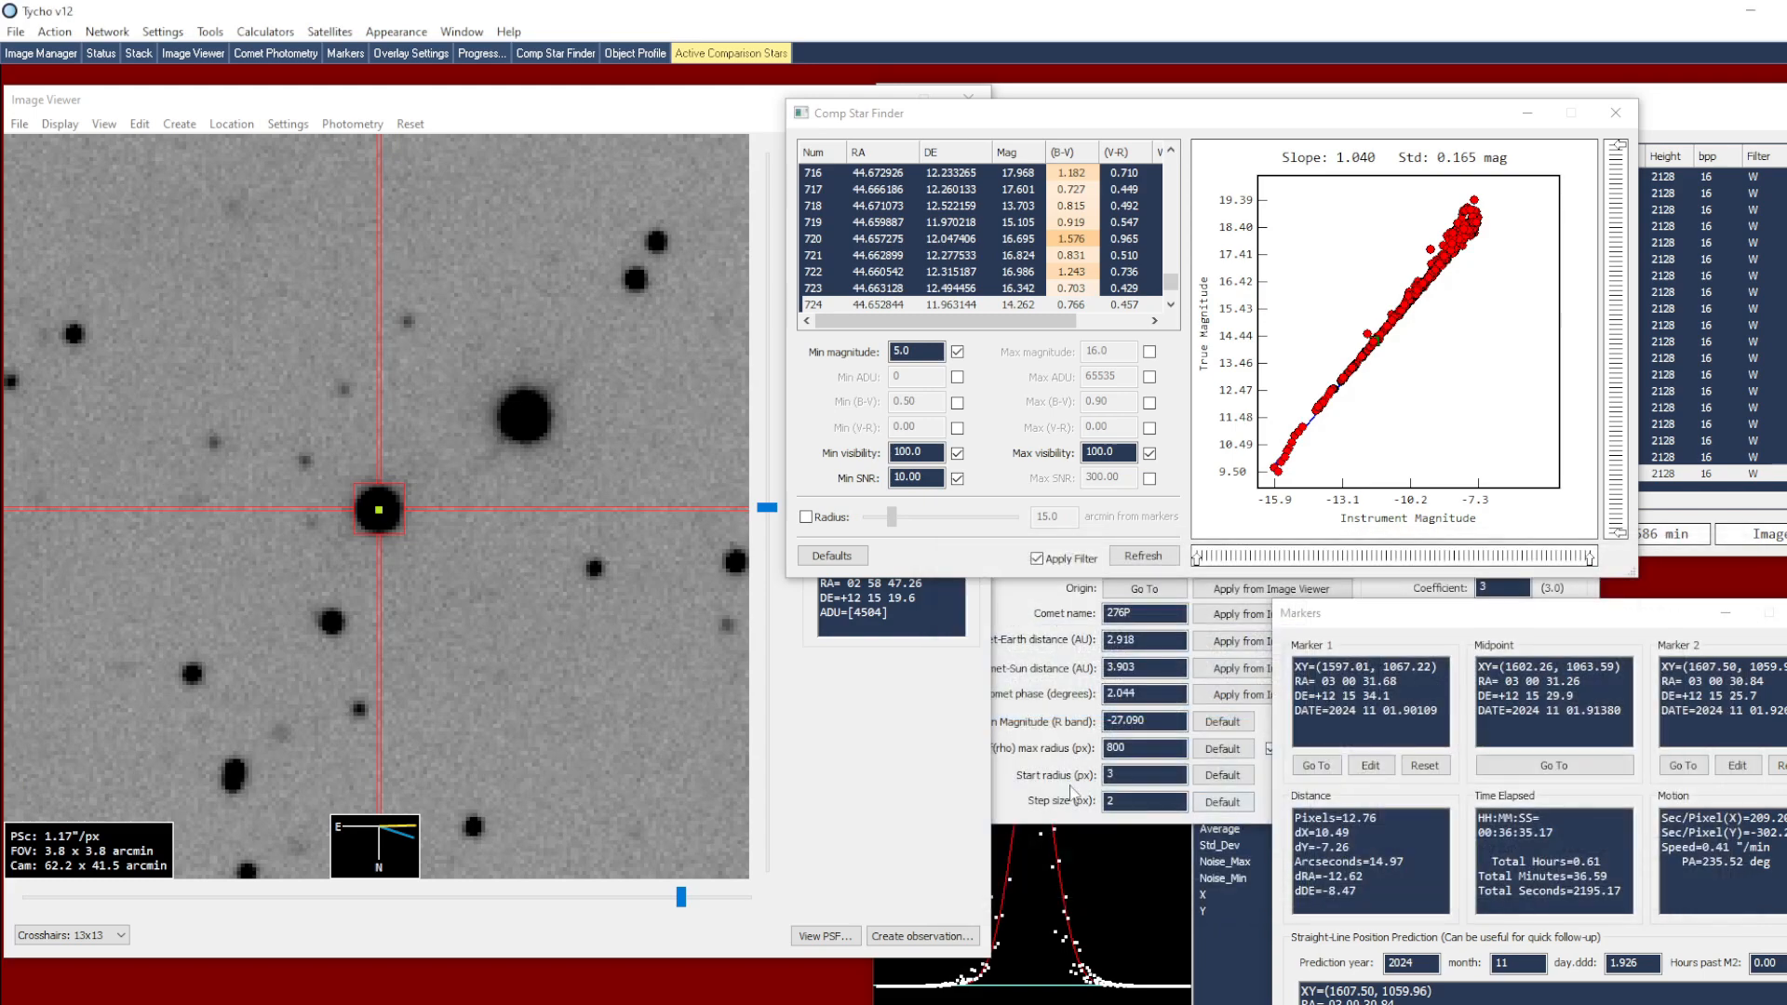
{"action": "left_click", "coordinate": [1014, 780]}
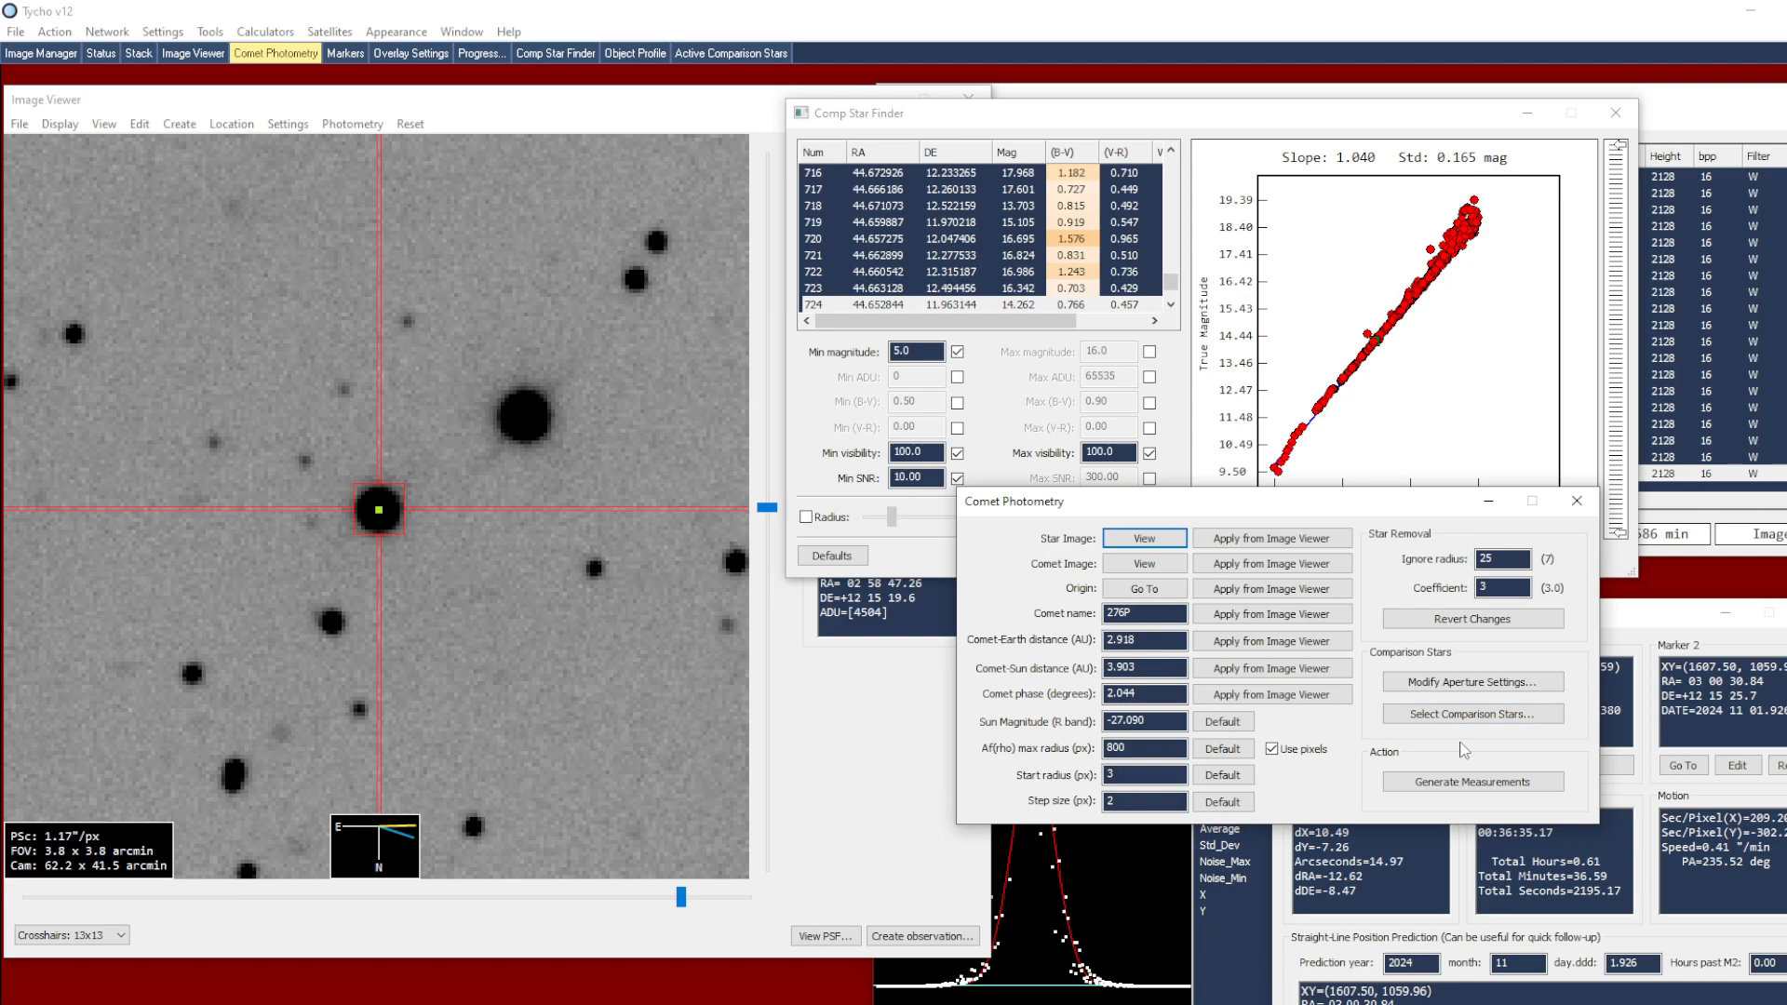
{"action": "left_click", "coordinate": [1422, 785]}
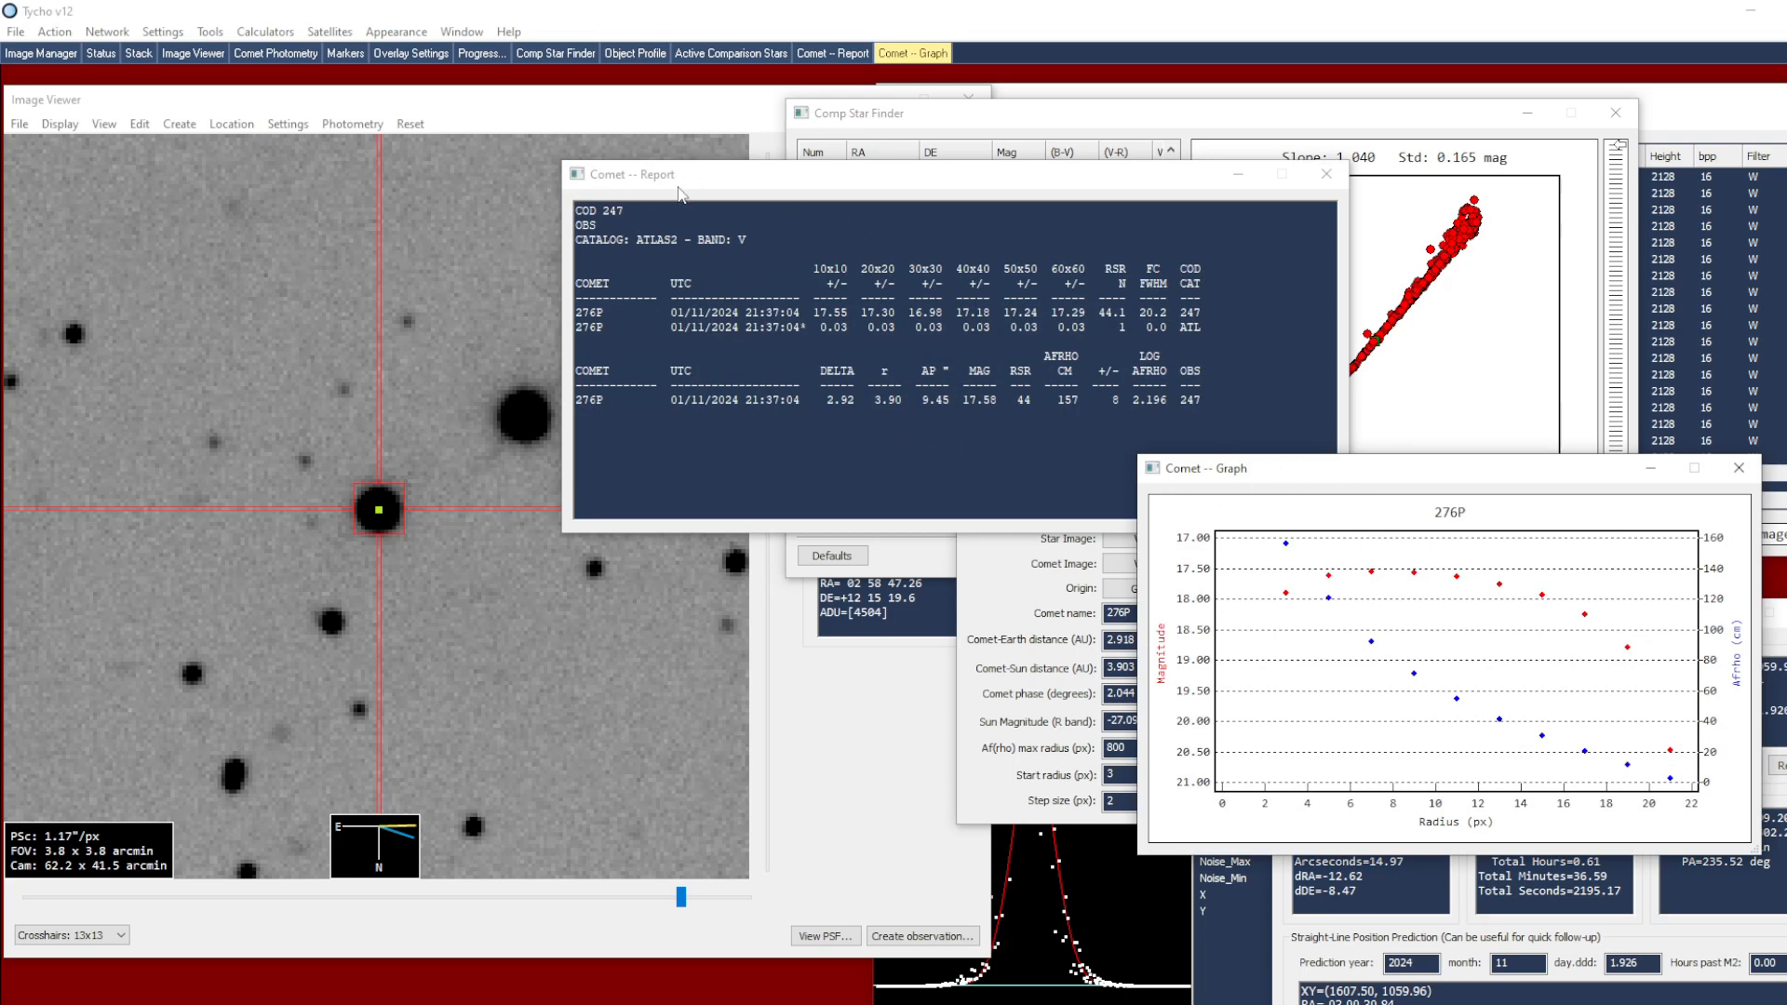
Examine the 276P magnitude and Afrho graph against radius and the multi-aperture magnitudes in the comet report
{"action": "left_click_drag", "start_coordinate": [1279, 471], "coordinate": [1212, 472]}
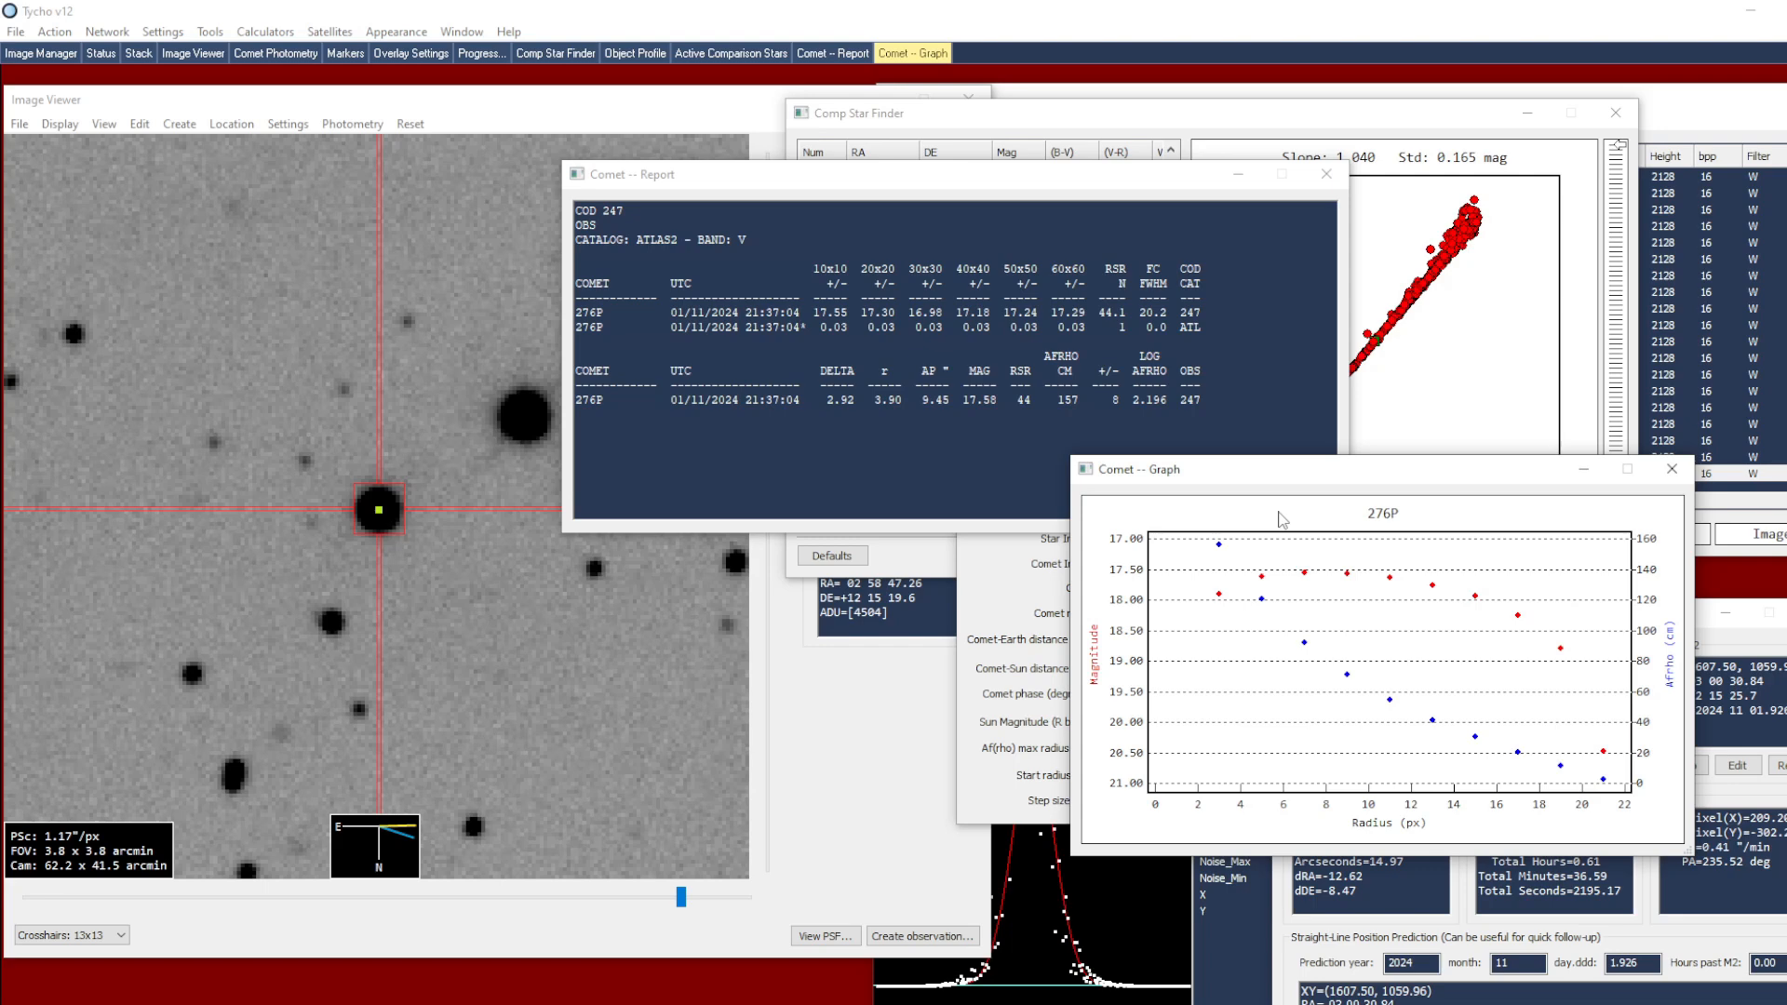
{"action": "mouse_move", "coordinate": [1347, 575]}
{"action": "left_click", "coordinate": [777, 182]}
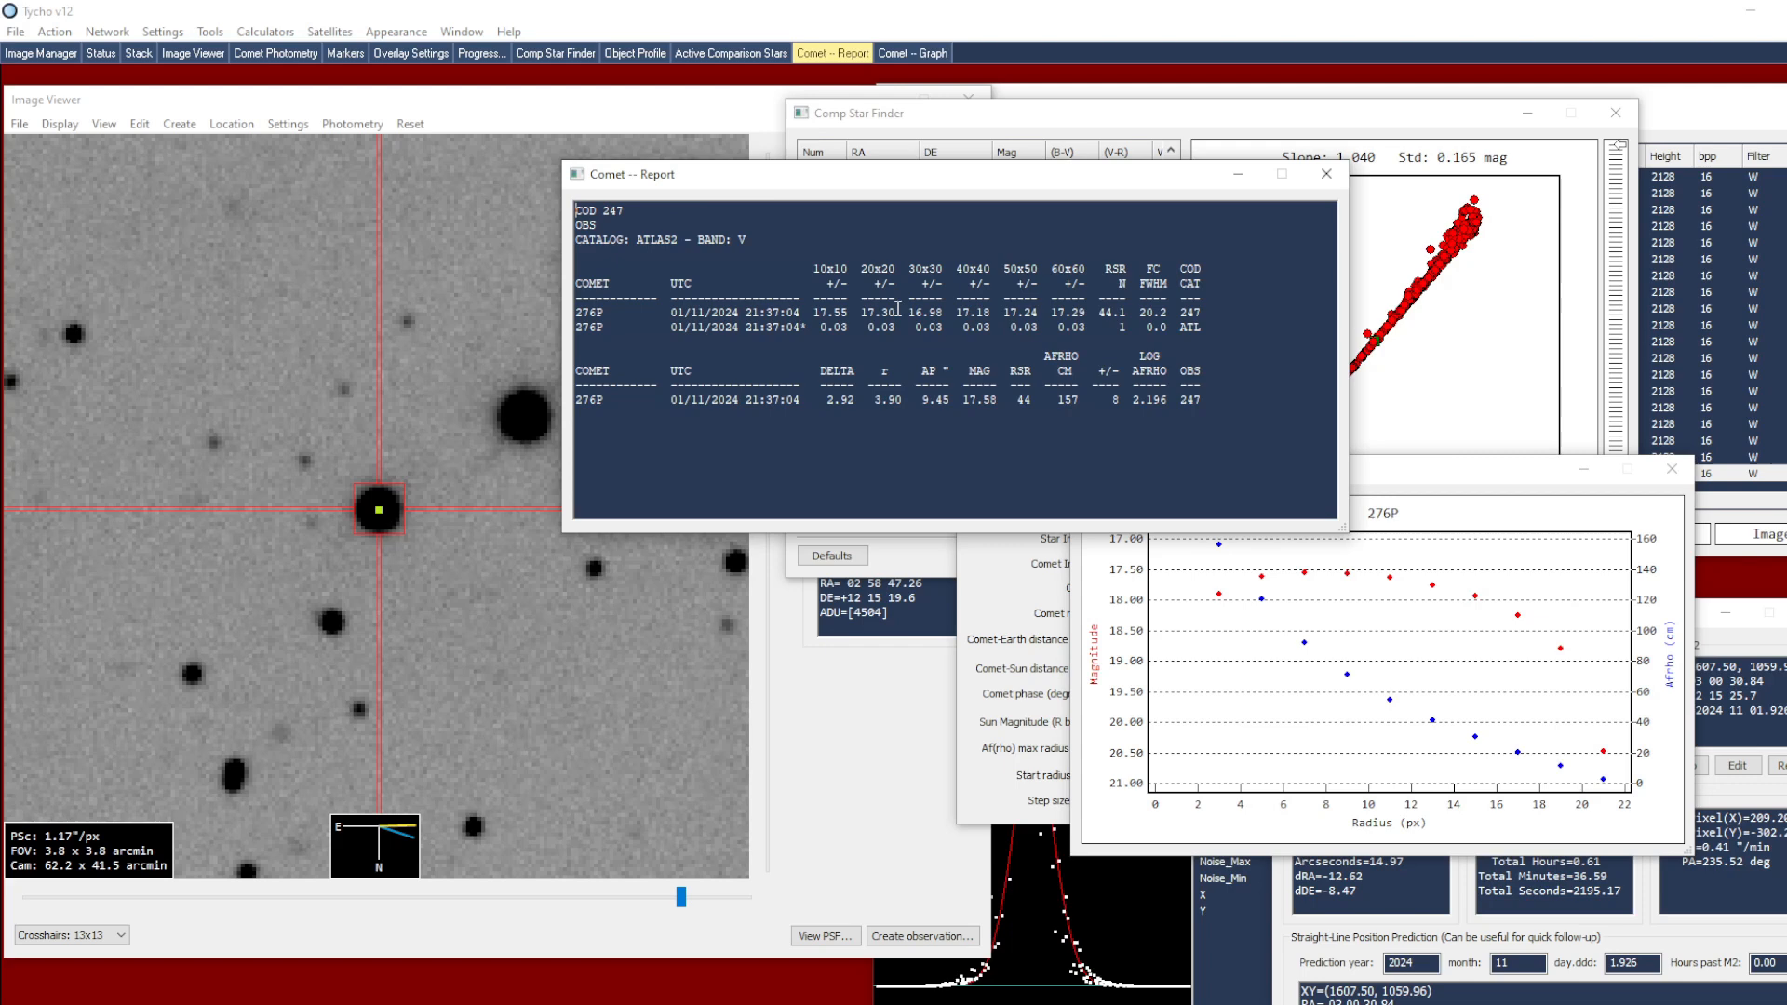
{"action": "left_click_drag", "start_coordinate": [818, 269], "coordinate": [856, 270]}
{"action": "double_click", "coordinate": [877, 269]}
{"action": "mouse_move", "coordinate": [1055, 270]}
{"action": "left_mouse_down"}
{"action": "mouse_move", "coordinate": [1086, 270]}
{"action": "mouse_move", "coordinate": [1058, 268]}
{"action": "left_mouse_up"}
{"action": "left_click", "coordinate": [769, 344]}
{"action": "left_click", "coordinate": [1399, 498]}
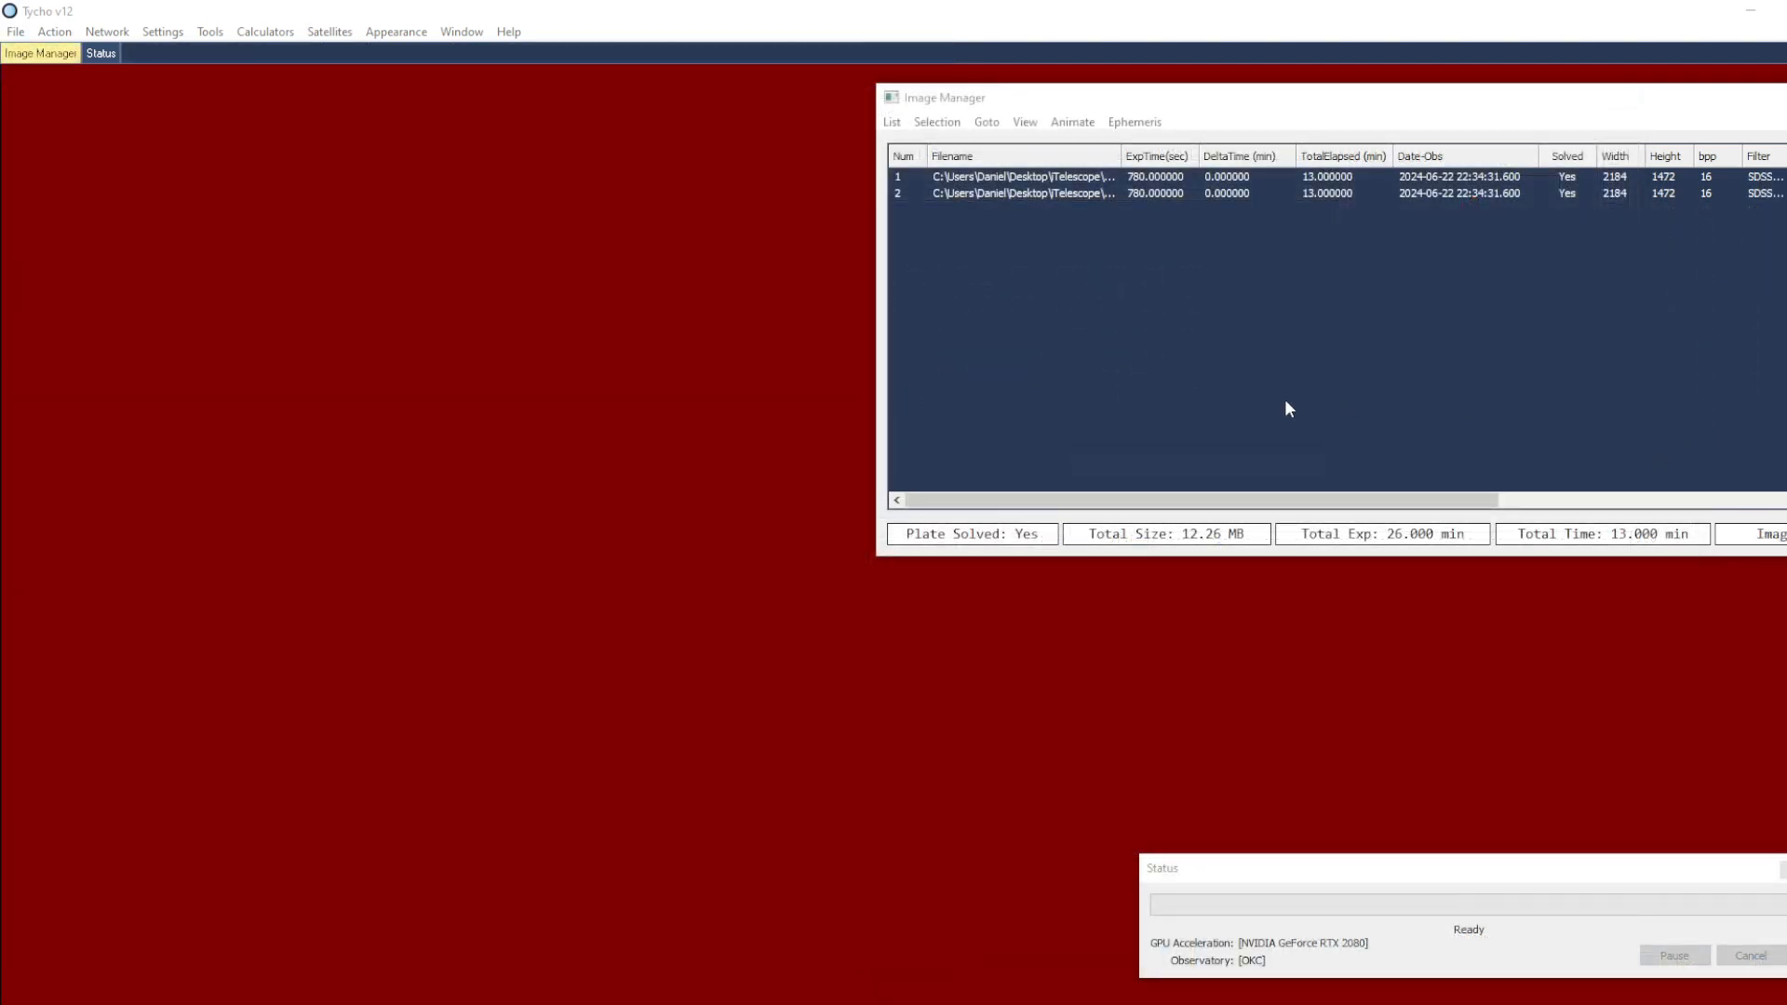
Load the two images in the list and display the second one, with the round stars, in the image viewer
{"action": "left_click_drag", "start_coordinate": [1195, 103], "coordinate": [913, 121]}
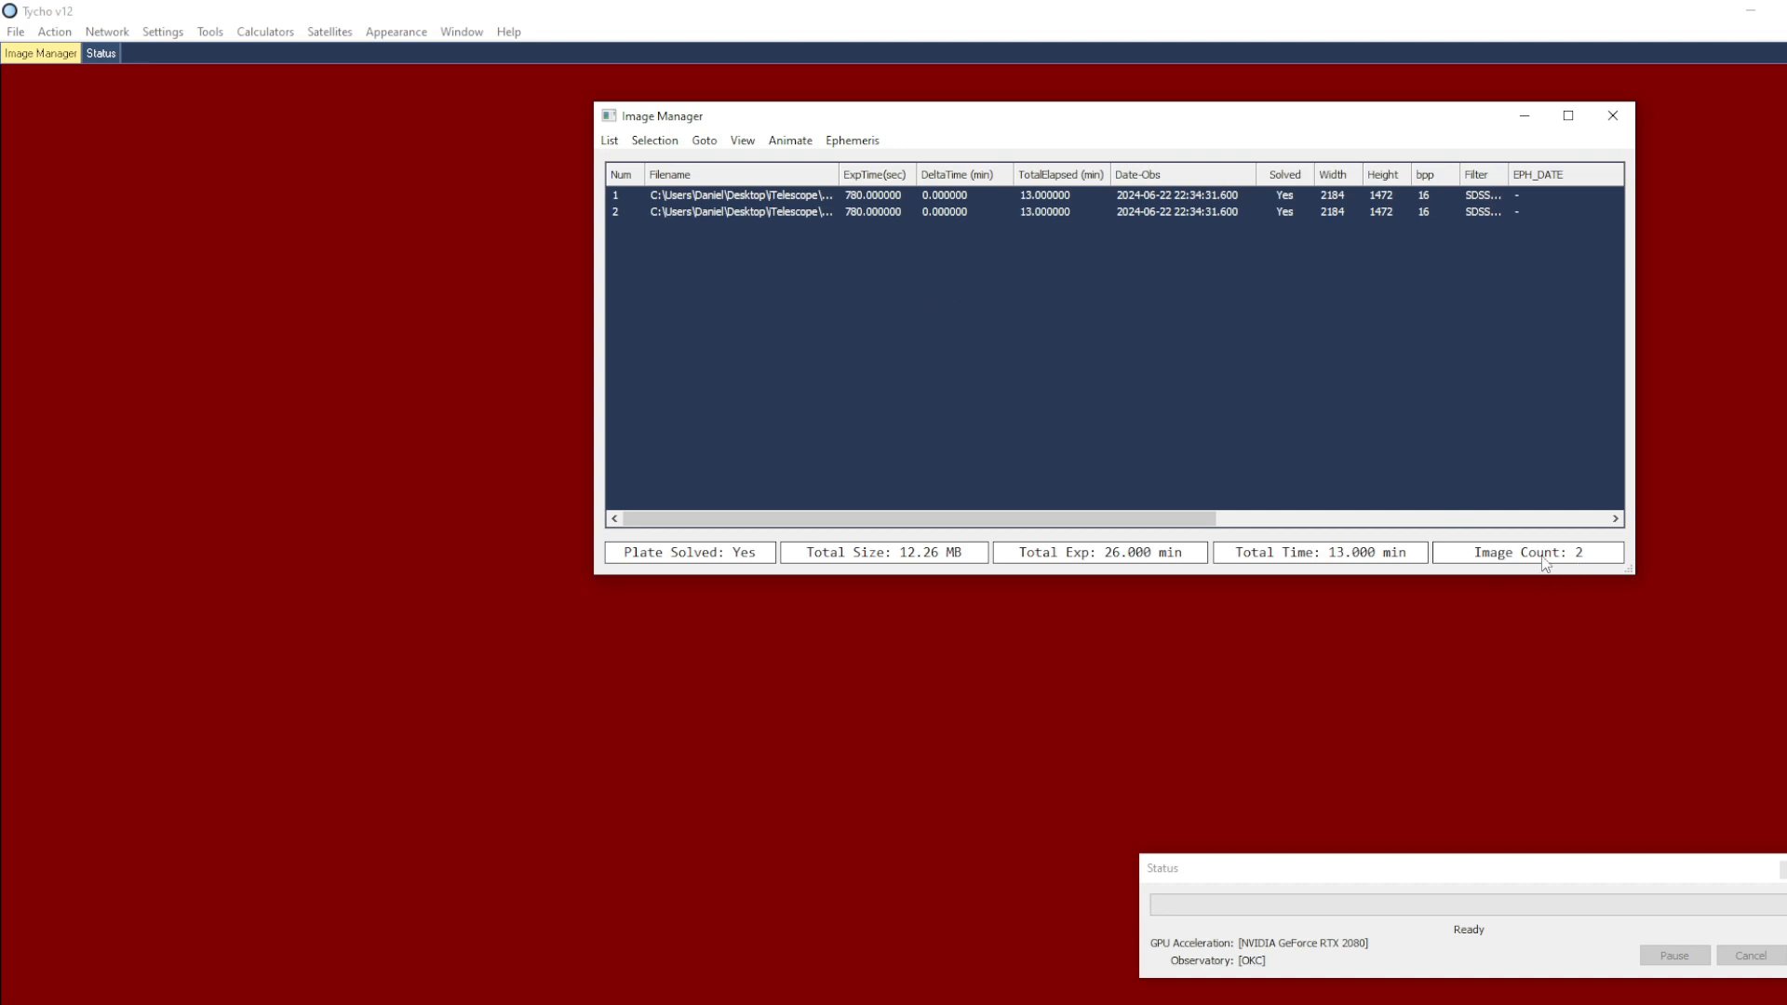
{"action": "left_click", "coordinate": [54, 30]}
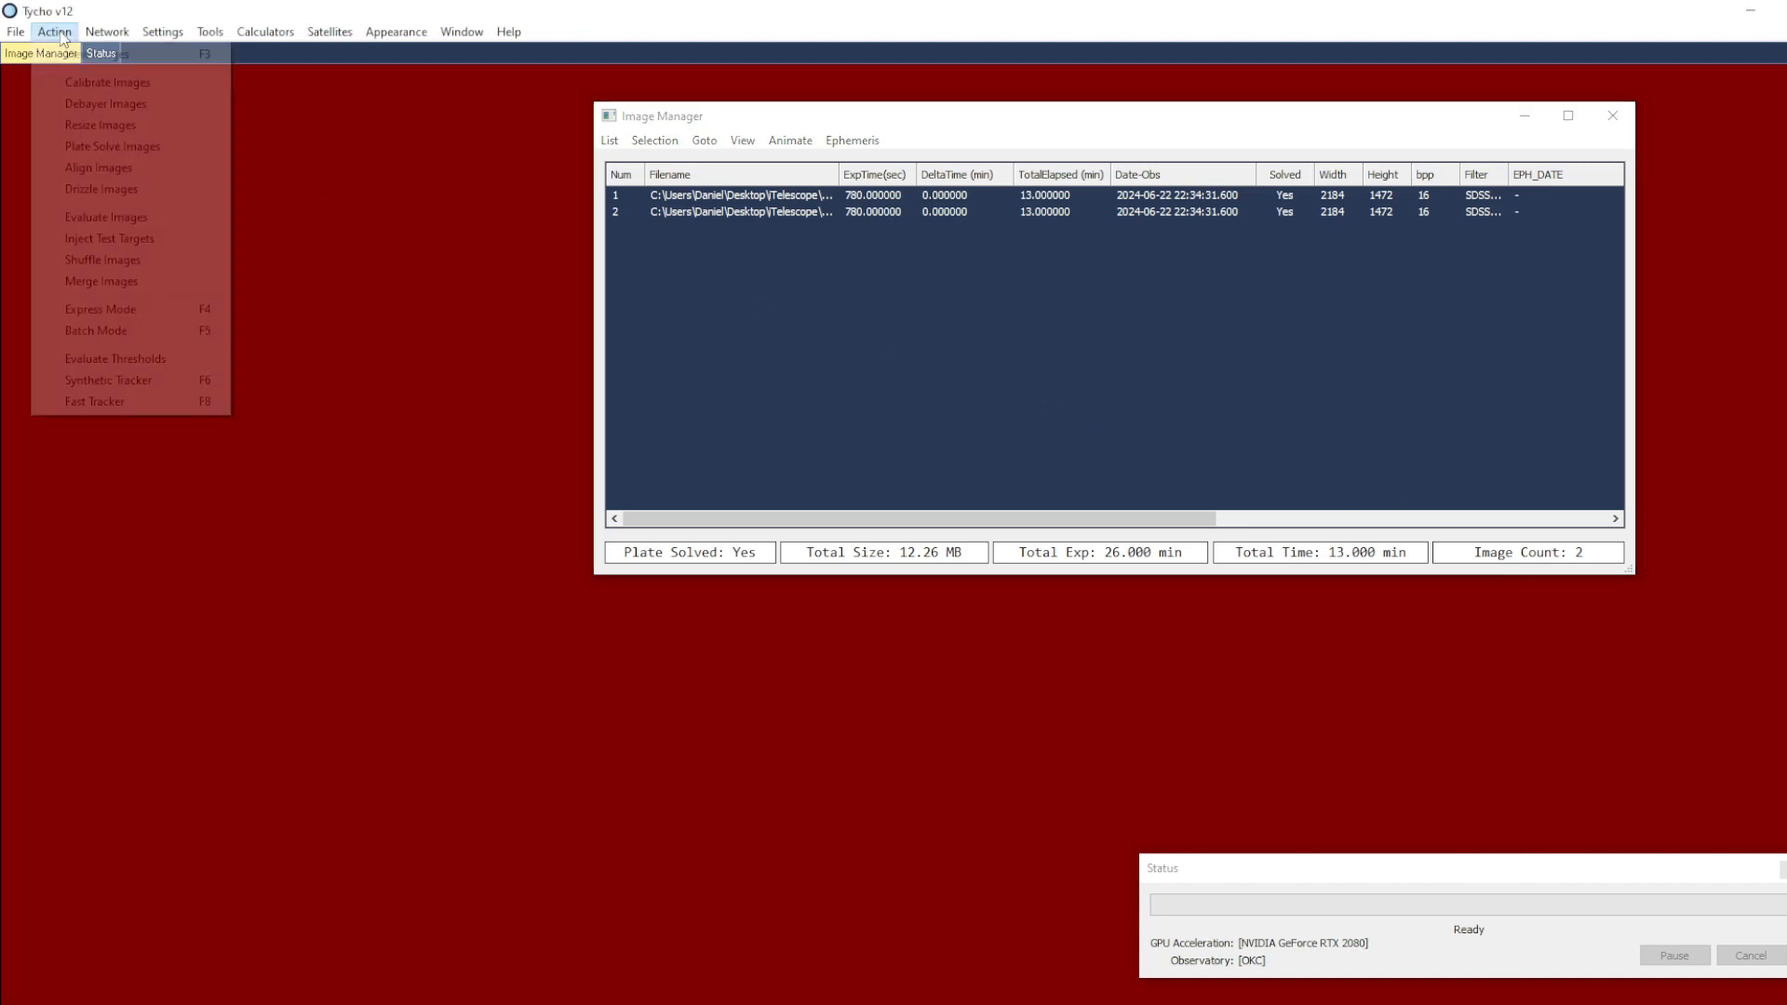
{"action": "left_click", "coordinate": [74, 53]}
{"action": "scroll", "coordinate": [571, 371], "scroll_direction": "down", "scroll_amount": 3}
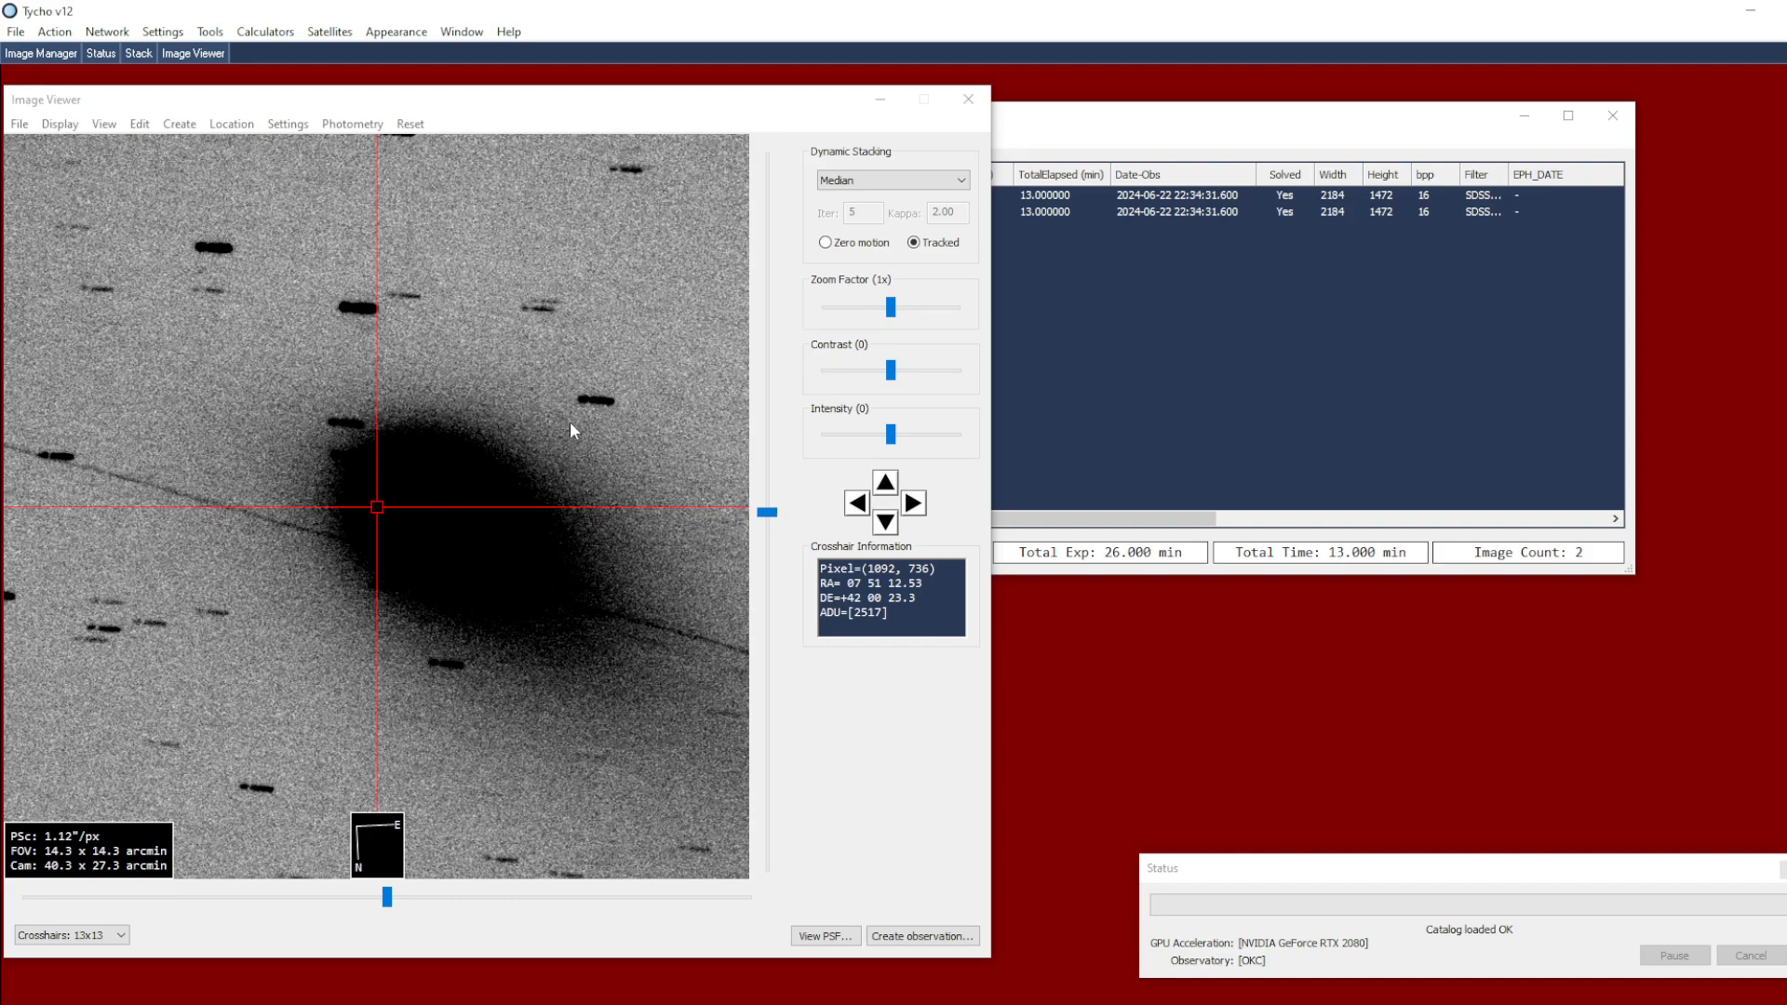
{"action": "left_click", "coordinate": [1044, 211]}
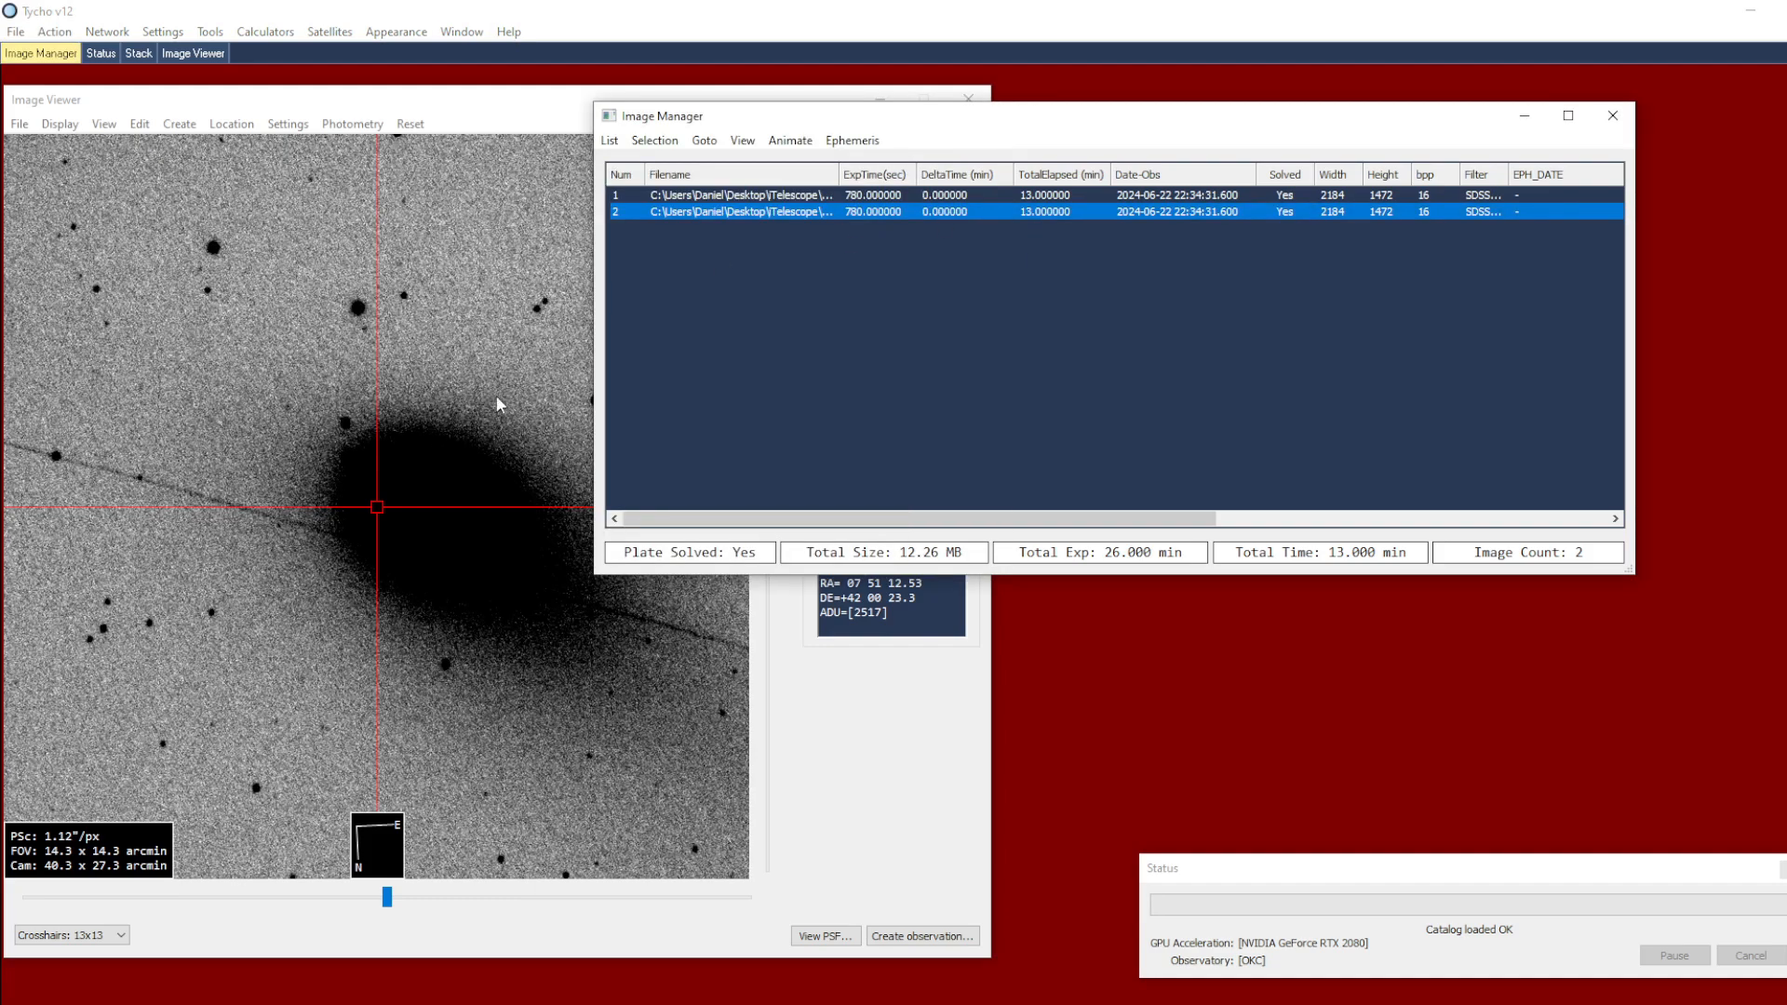
{"action": "left_click", "coordinate": [454, 395]}
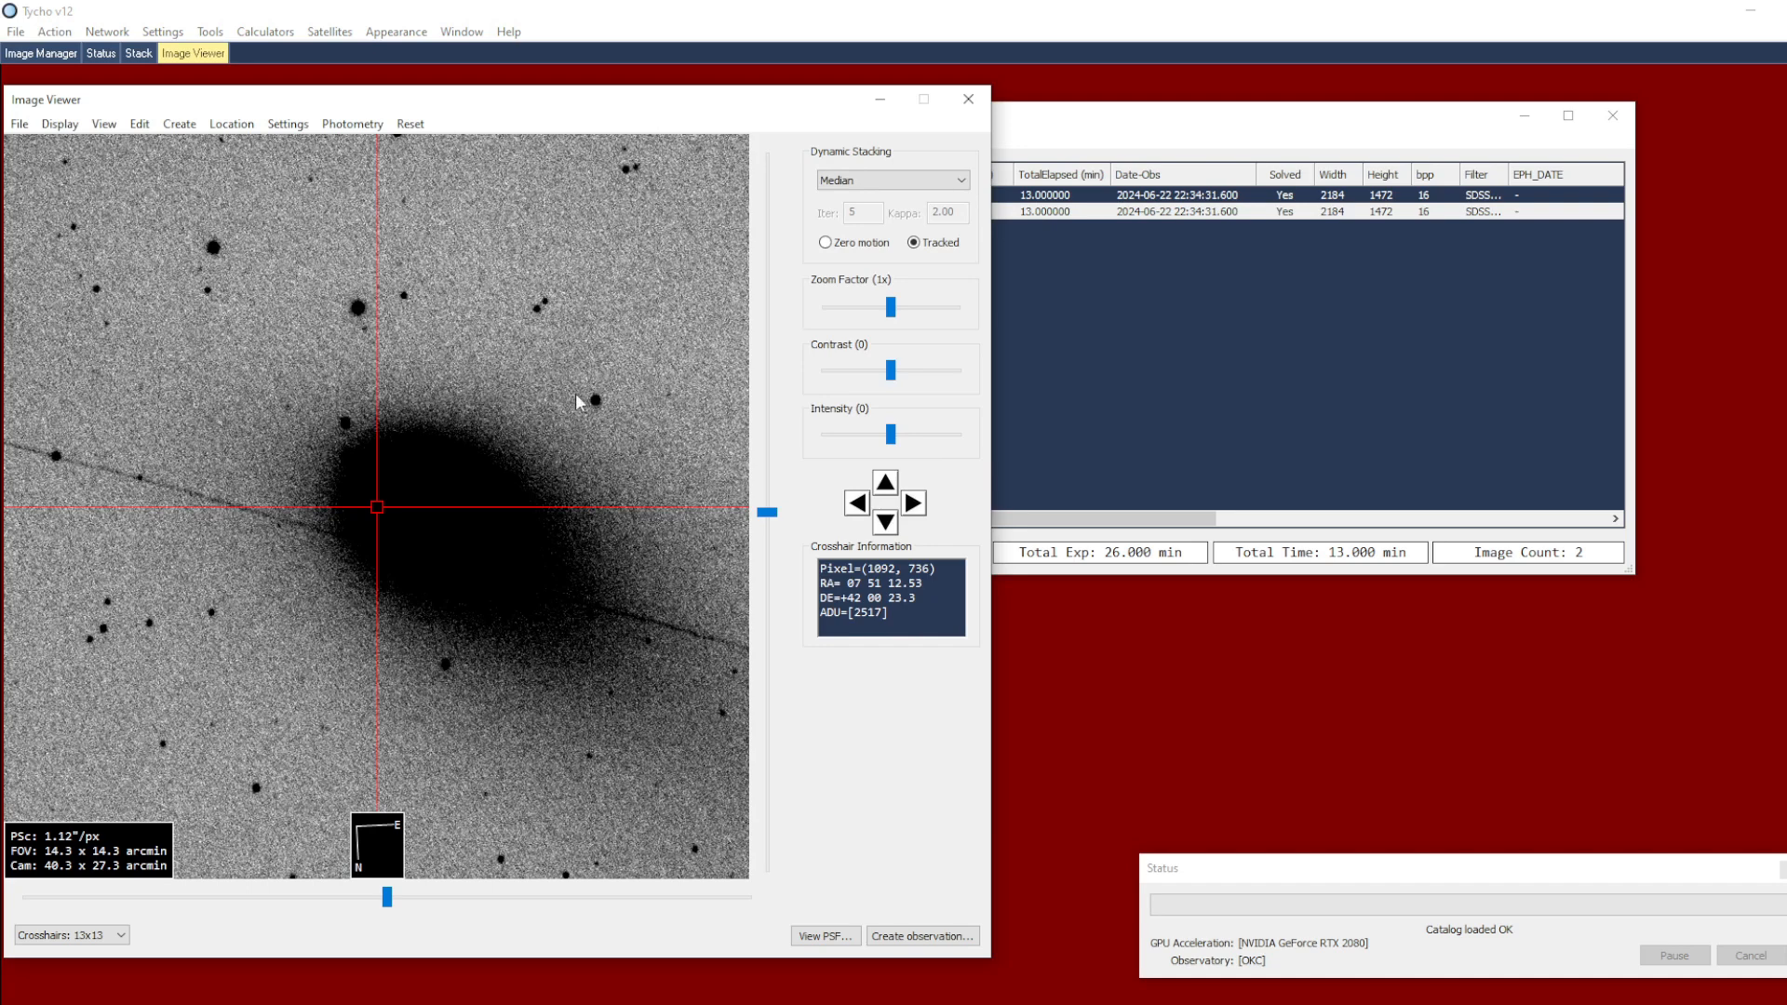
Open comet photometry for the new image set and assign the displayed second image as the star image
{"action": "left_click", "coordinate": [363, 127]}
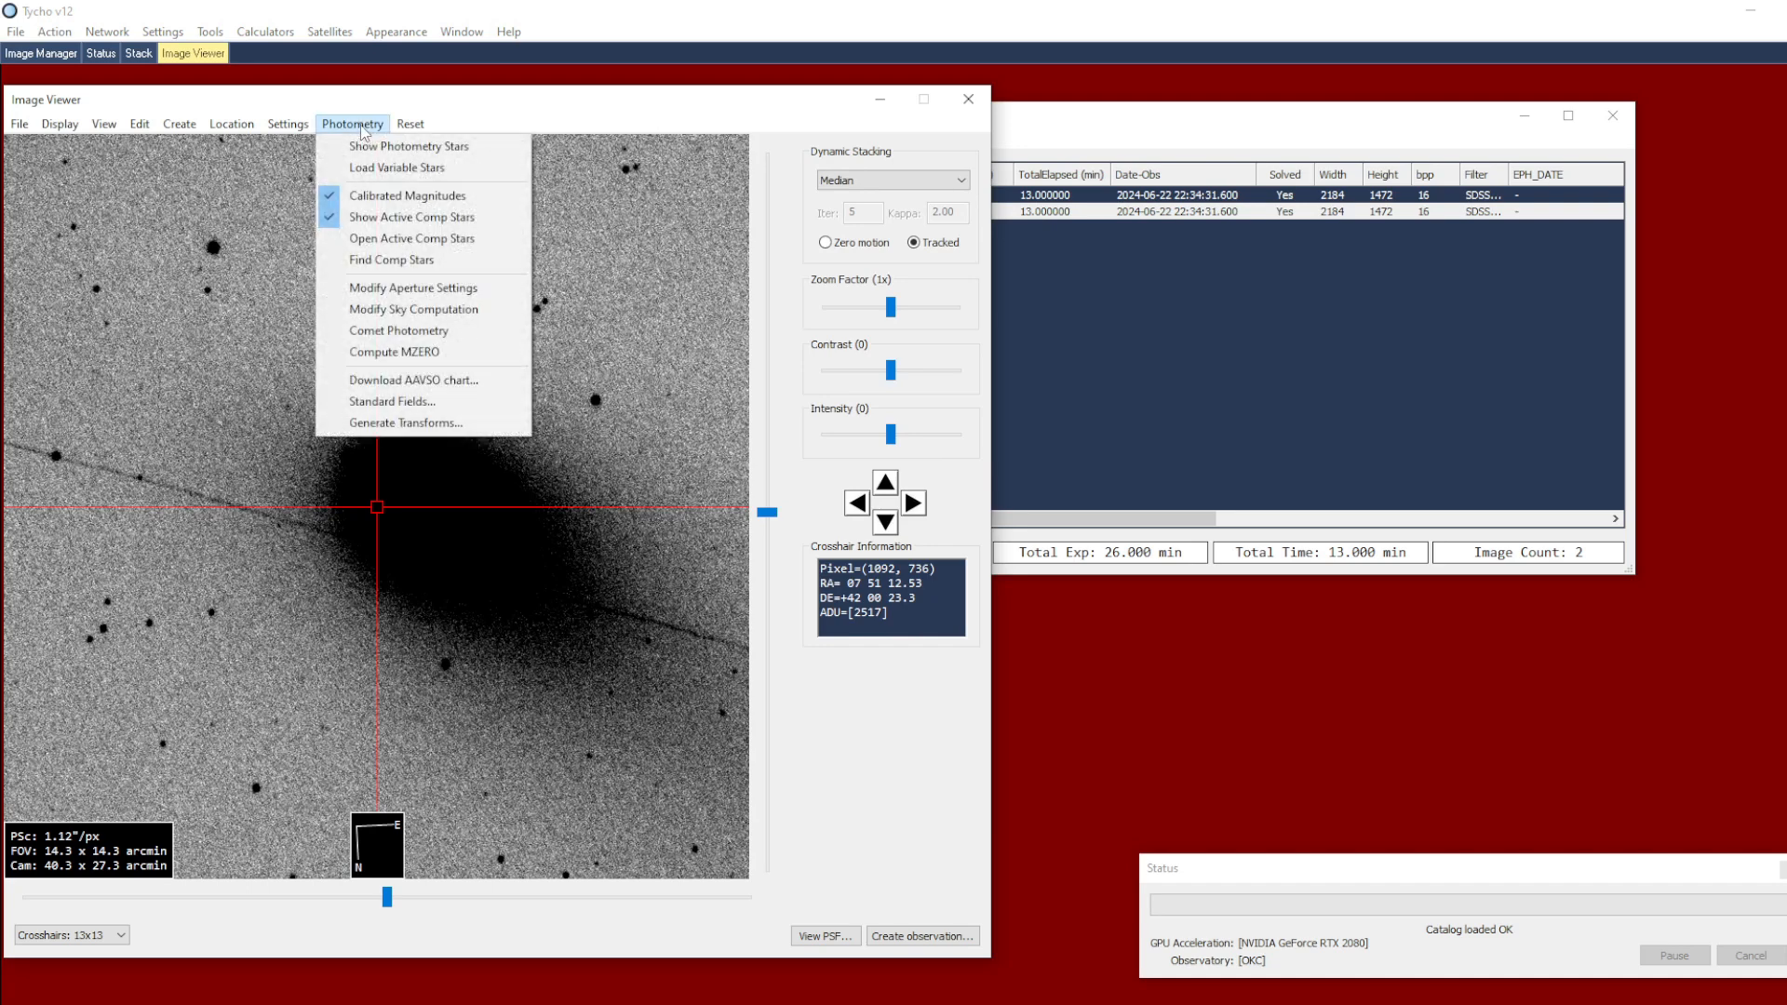
{"action": "left_click", "coordinate": [436, 333]}
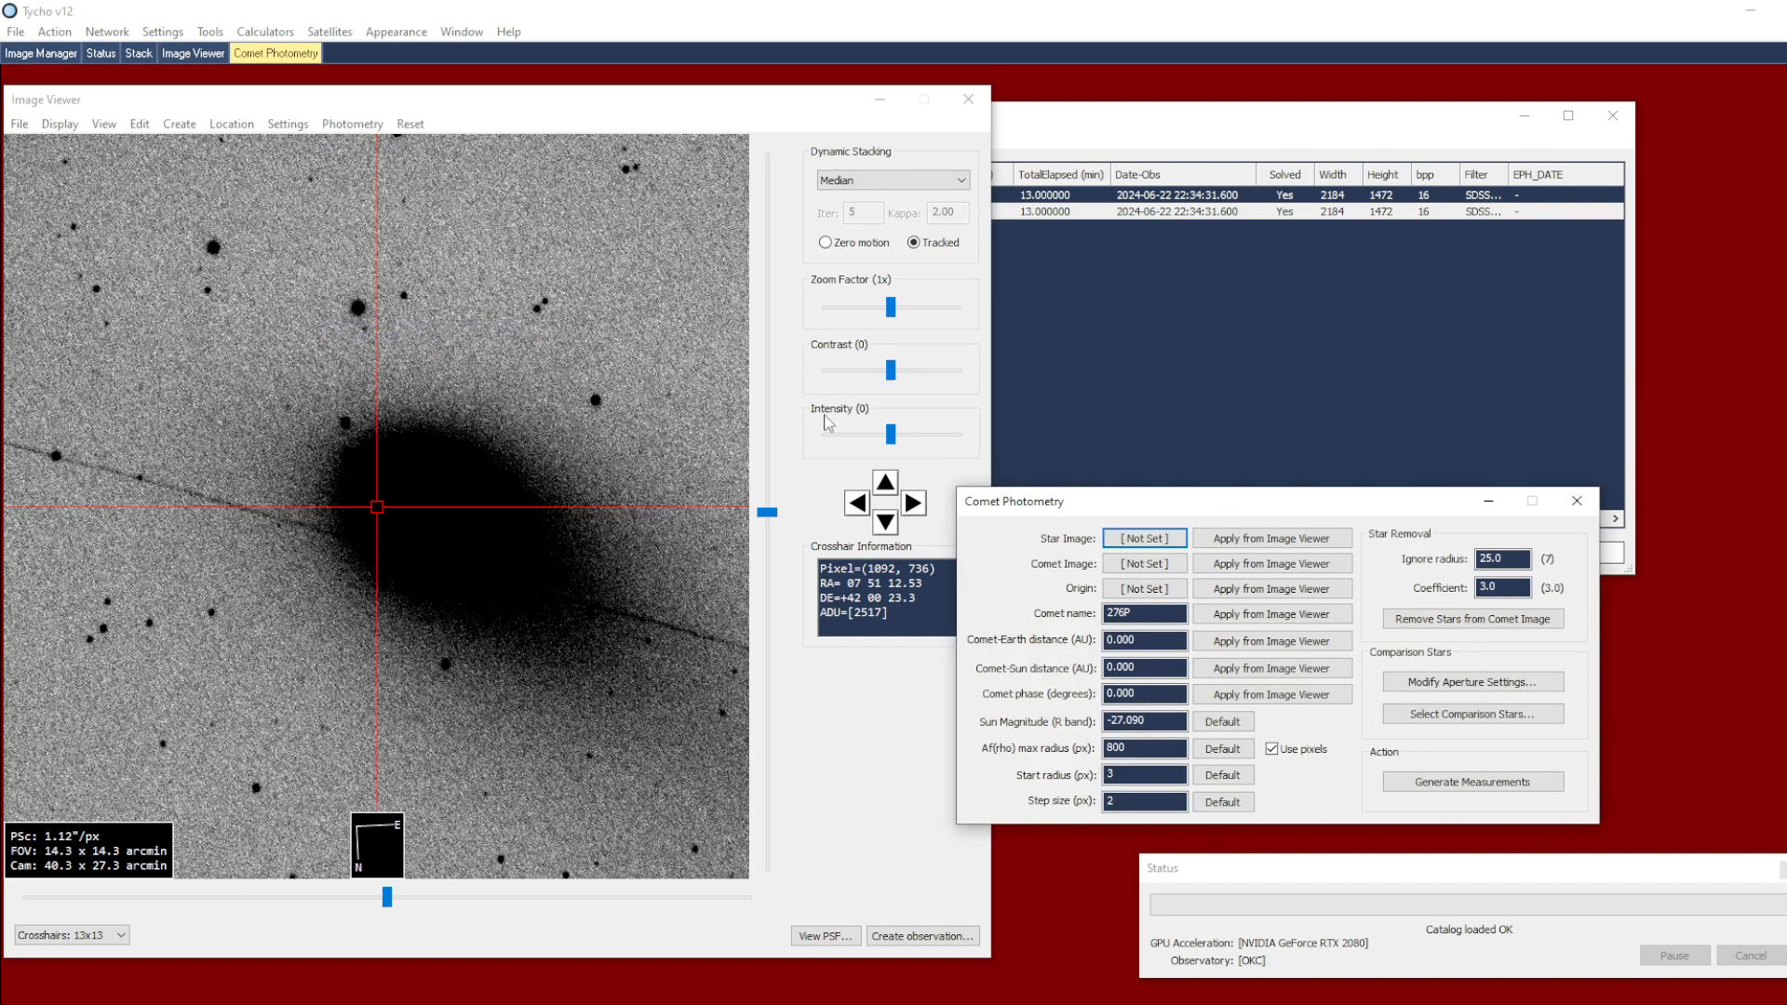
{"action": "left_click_drag", "start_coordinate": [1149, 501], "coordinate": [1210, 538]}
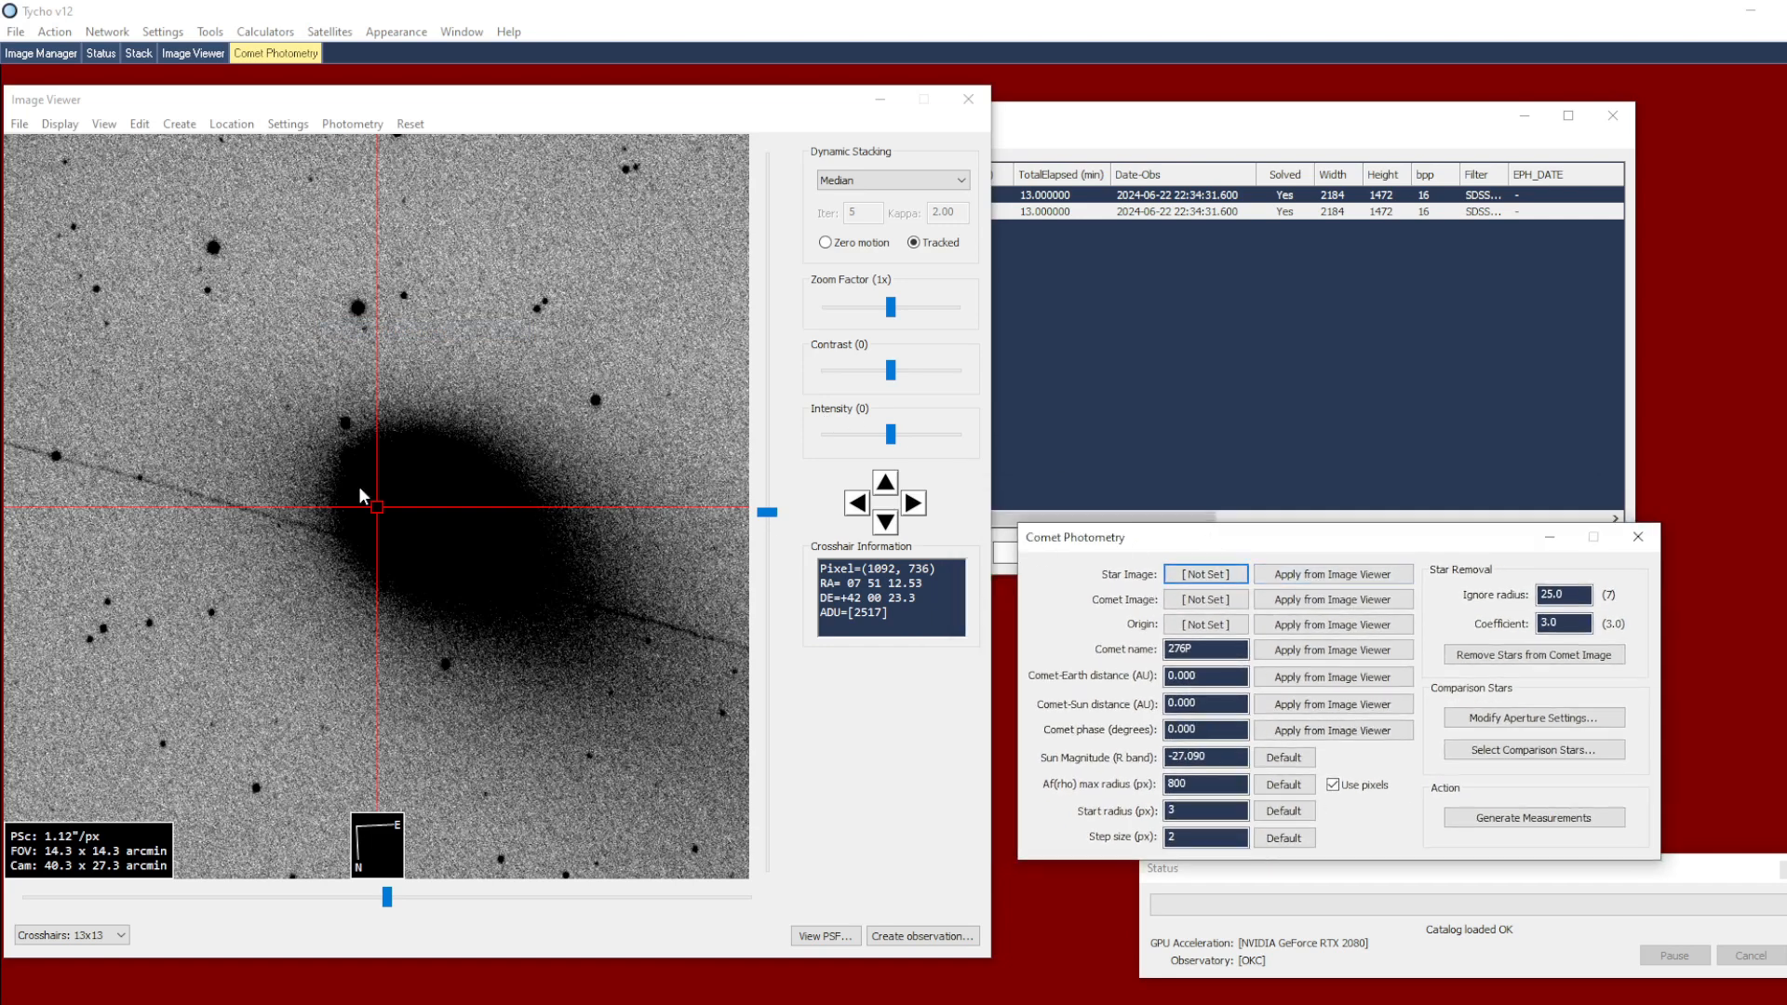
{"action": "left_click", "coordinate": [1337, 576]}
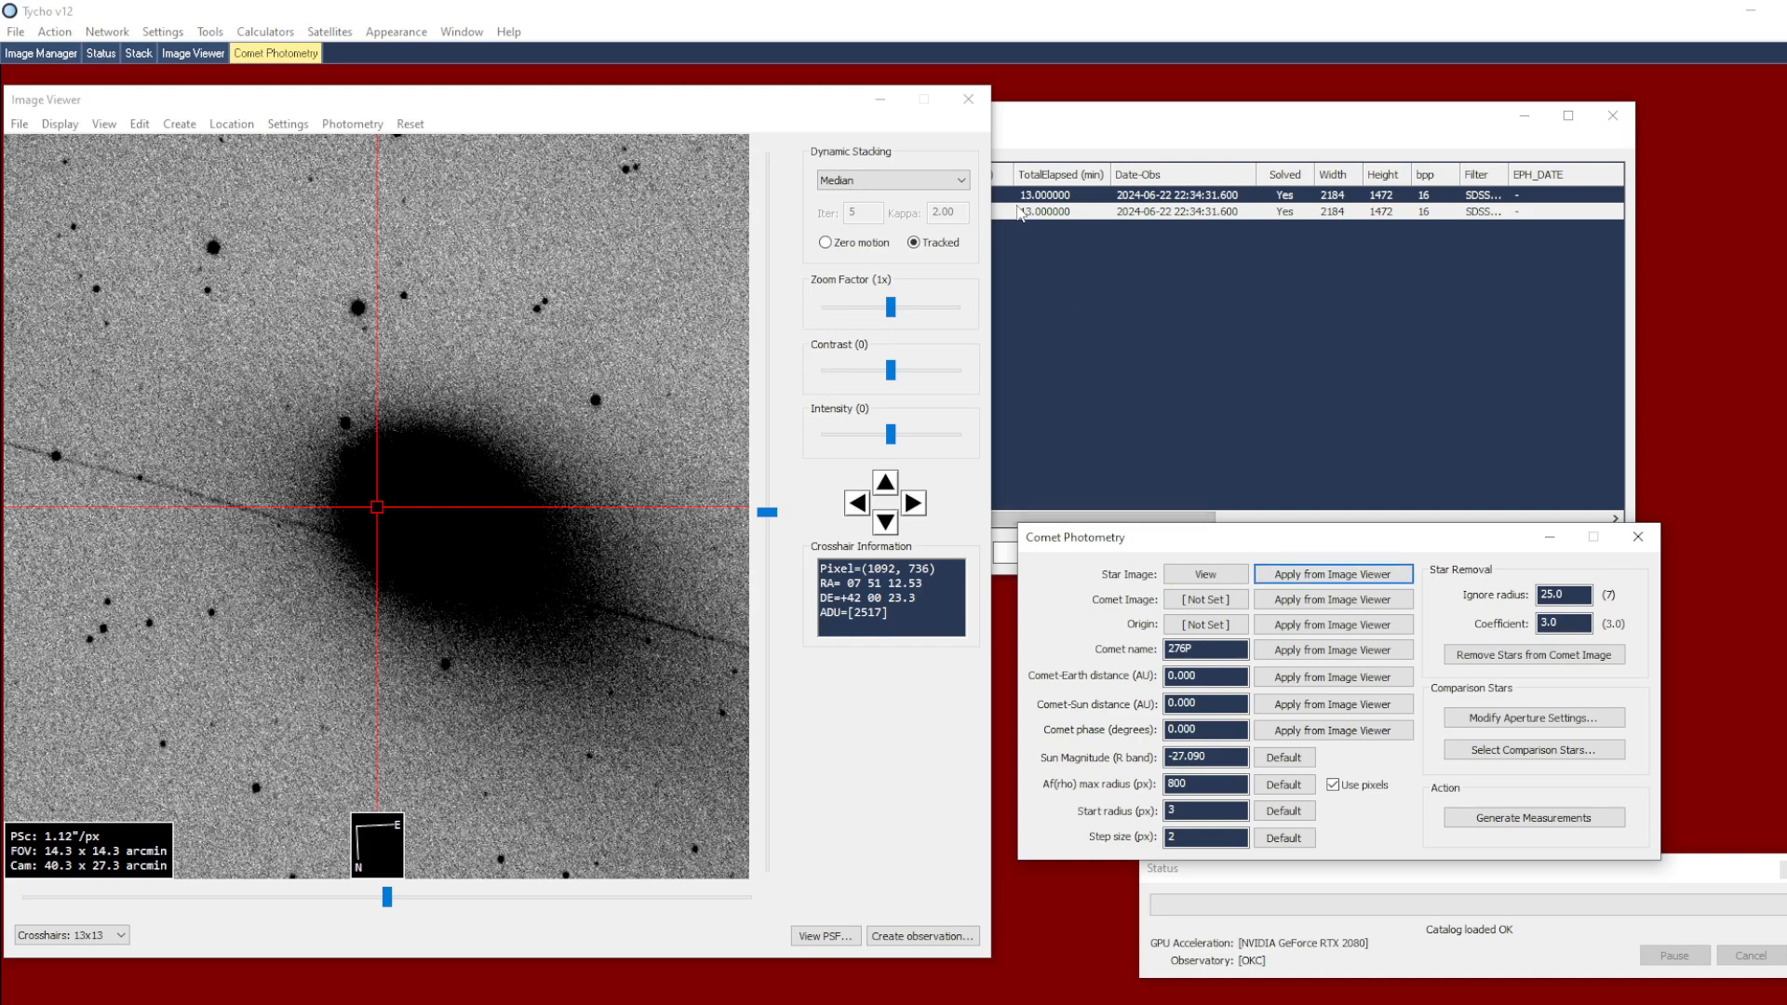
Display the first image, with the trailed stars, and assign it as the comet image
{"action": "left_click", "coordinate": [1016, 203]}
{"action": "left_click", "coordinate": [1120, 611]}
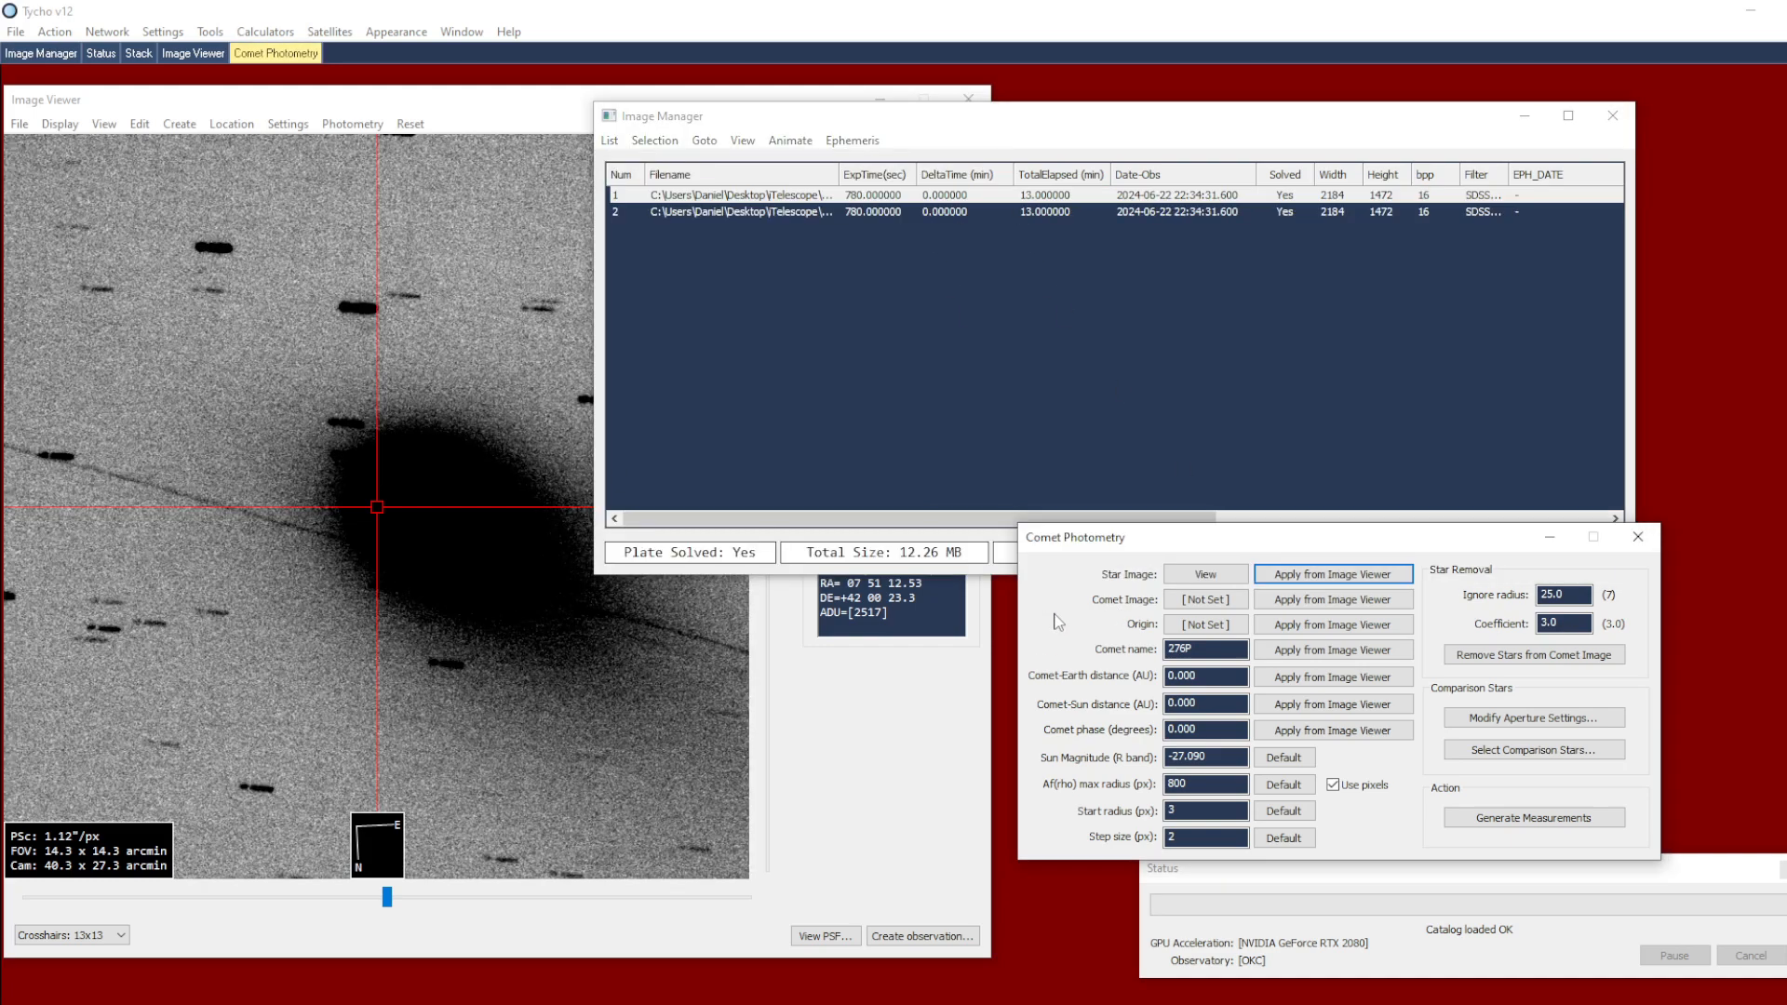
{"action": "left_click", "coordinate": [1329, 600]}
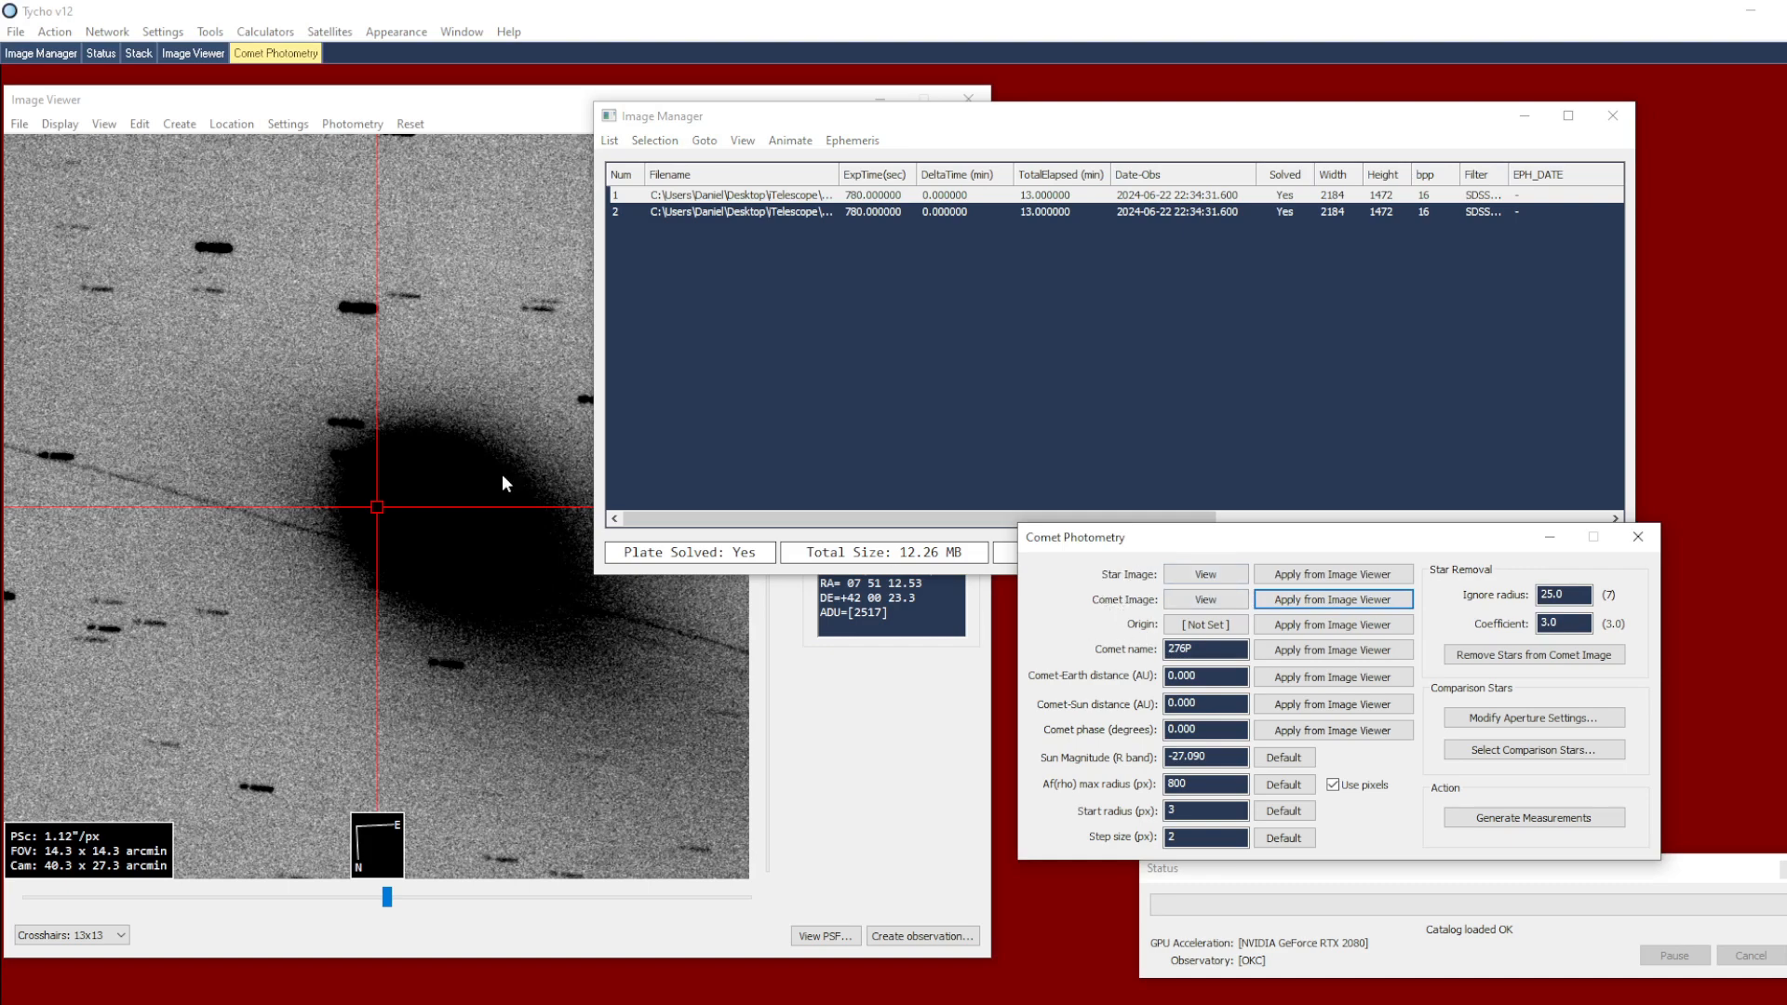
Lower the display contrast to -537, centre the crosshair on the comet's nucleus and apply that position as the origin
{"action": "left_click", "coordinate": [471, 467]}
{"action": "left_click_drag", "start_coordinate": [891, 370], "coordinate": [856, 370]}
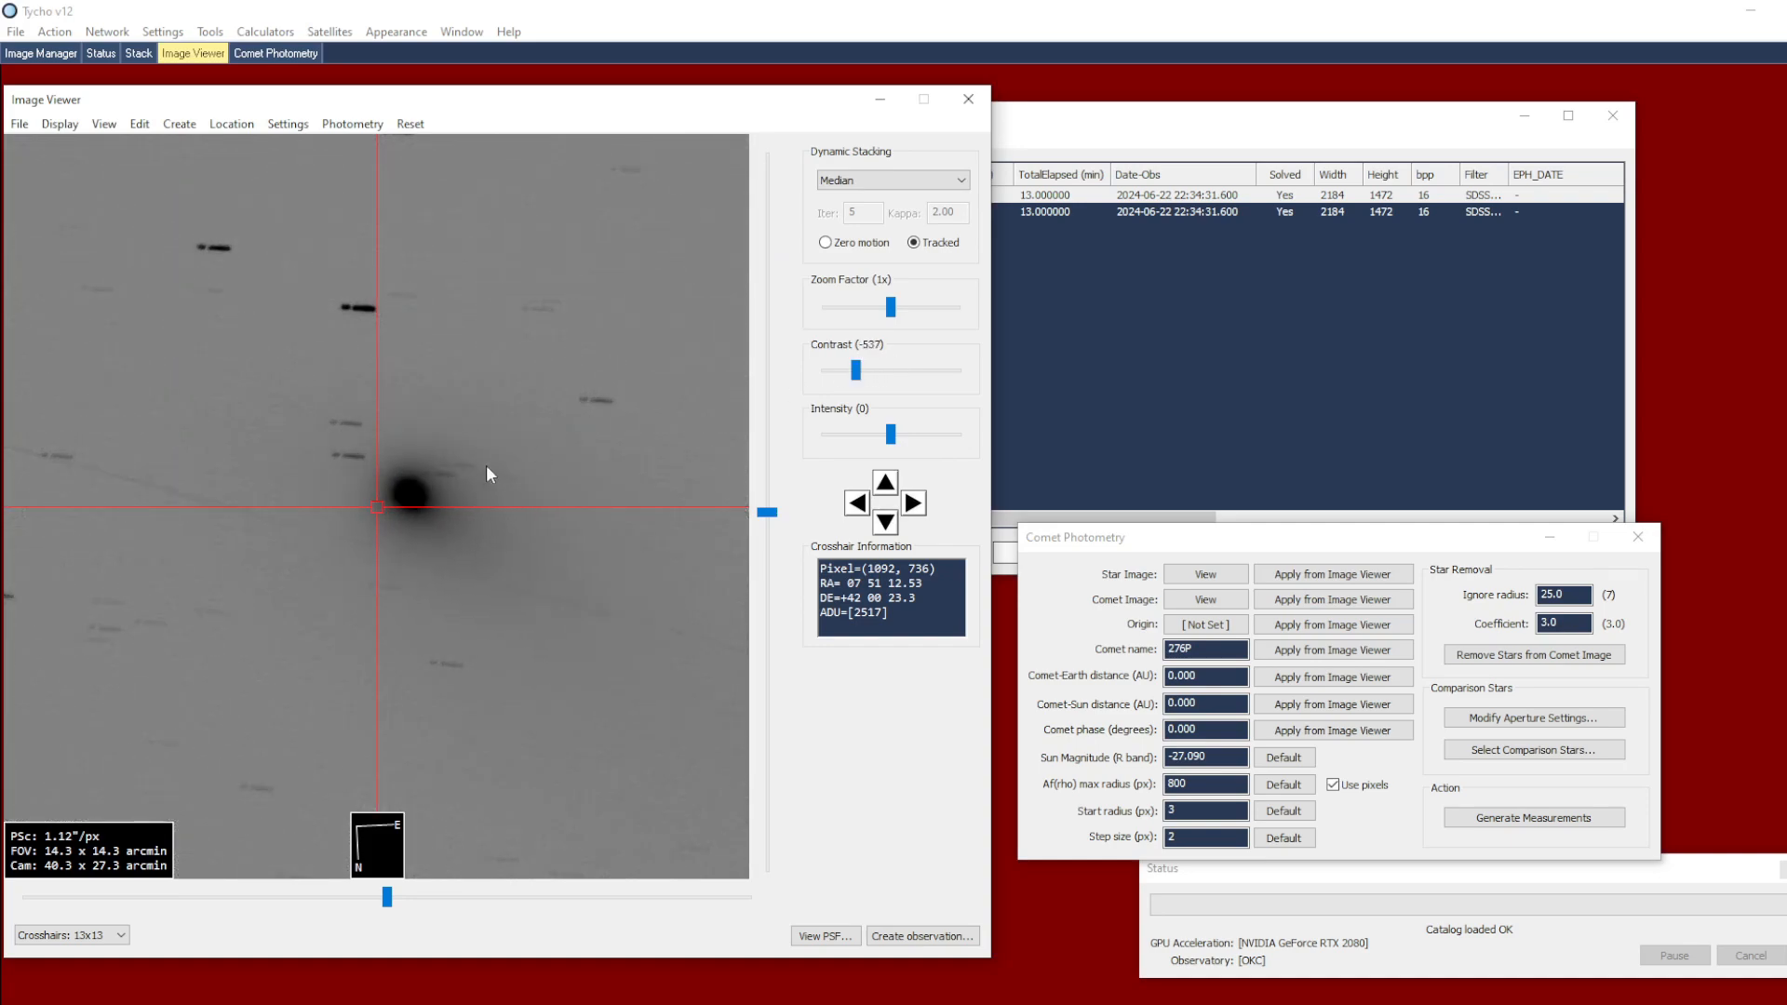
{"action": "left_click", "coordinate": [402, 489]}
{"action": "scroll", "coordinate": [414, 495], "scroll_direction": "up", "scroll_amount": 3}
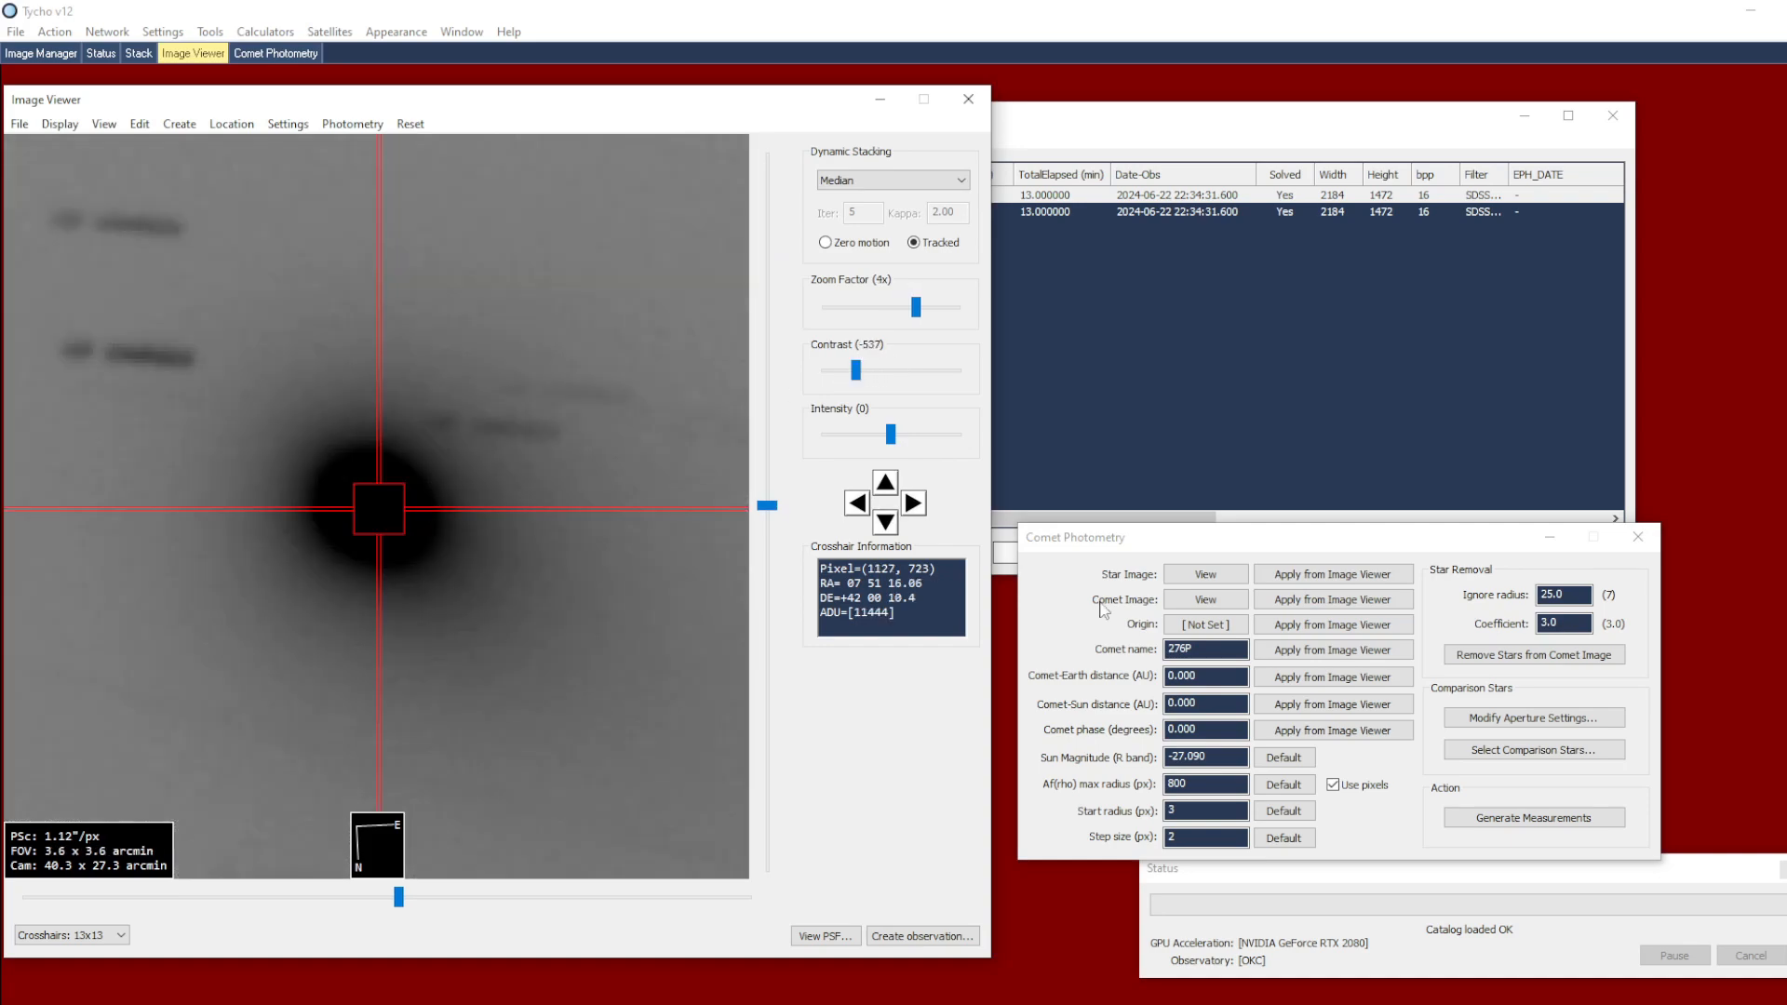
{"action": "left_click", "coordinate": [1328, 632]}
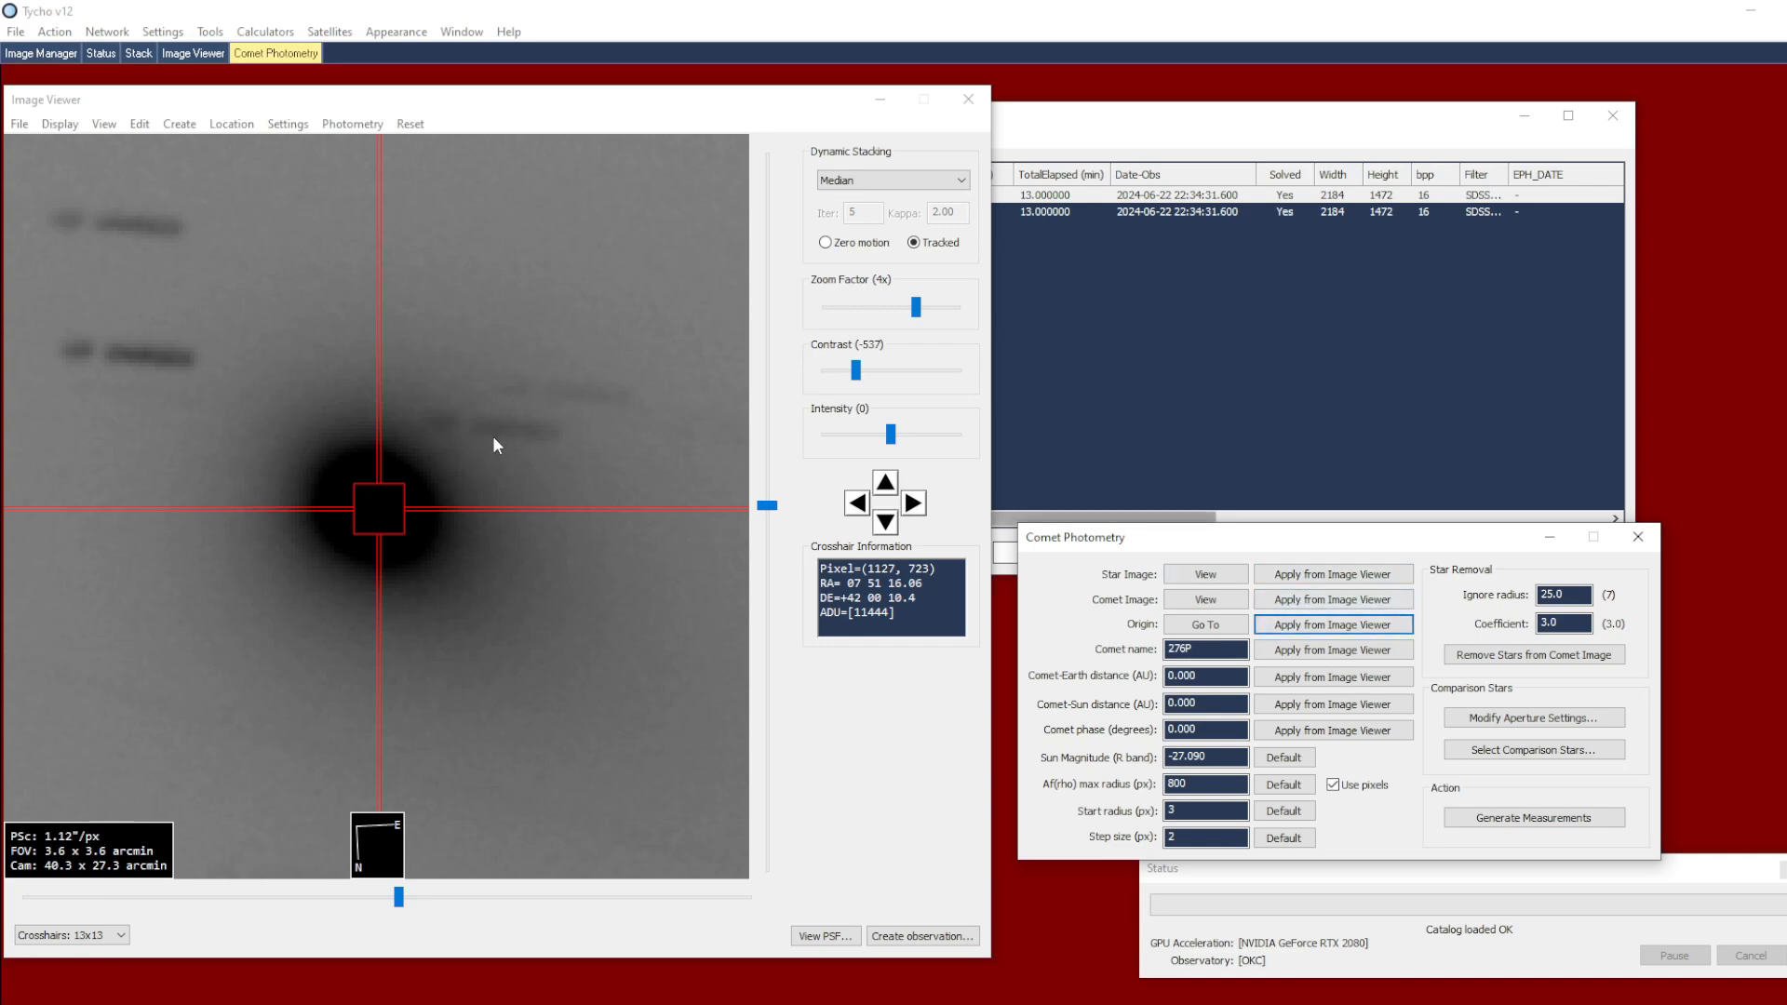
Raise the display contrast to -75 and set the ignore radius for star removal to 7
{"action": "scroll", "coordinate": [494, 447], "scroll_direction": "down", "scroll_amount": 1}
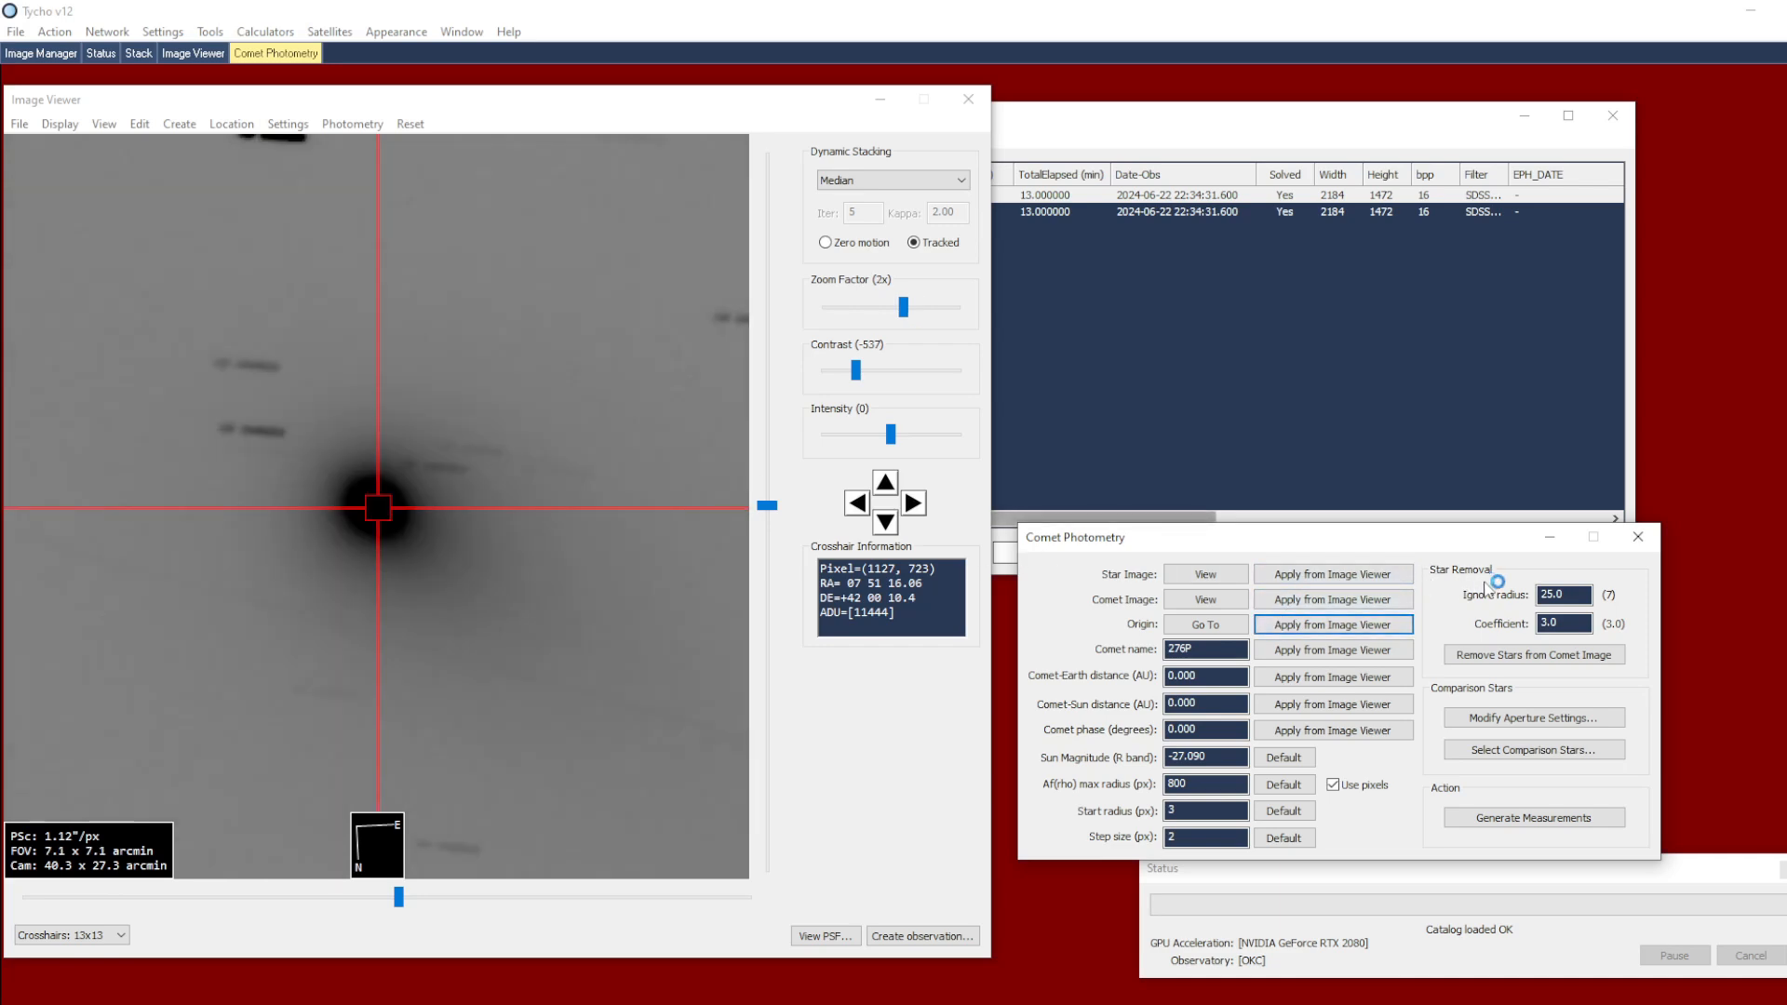
{"action": "left_click_drag", "start_coordinate": [854, 372], "coordinate": [886, 370]}
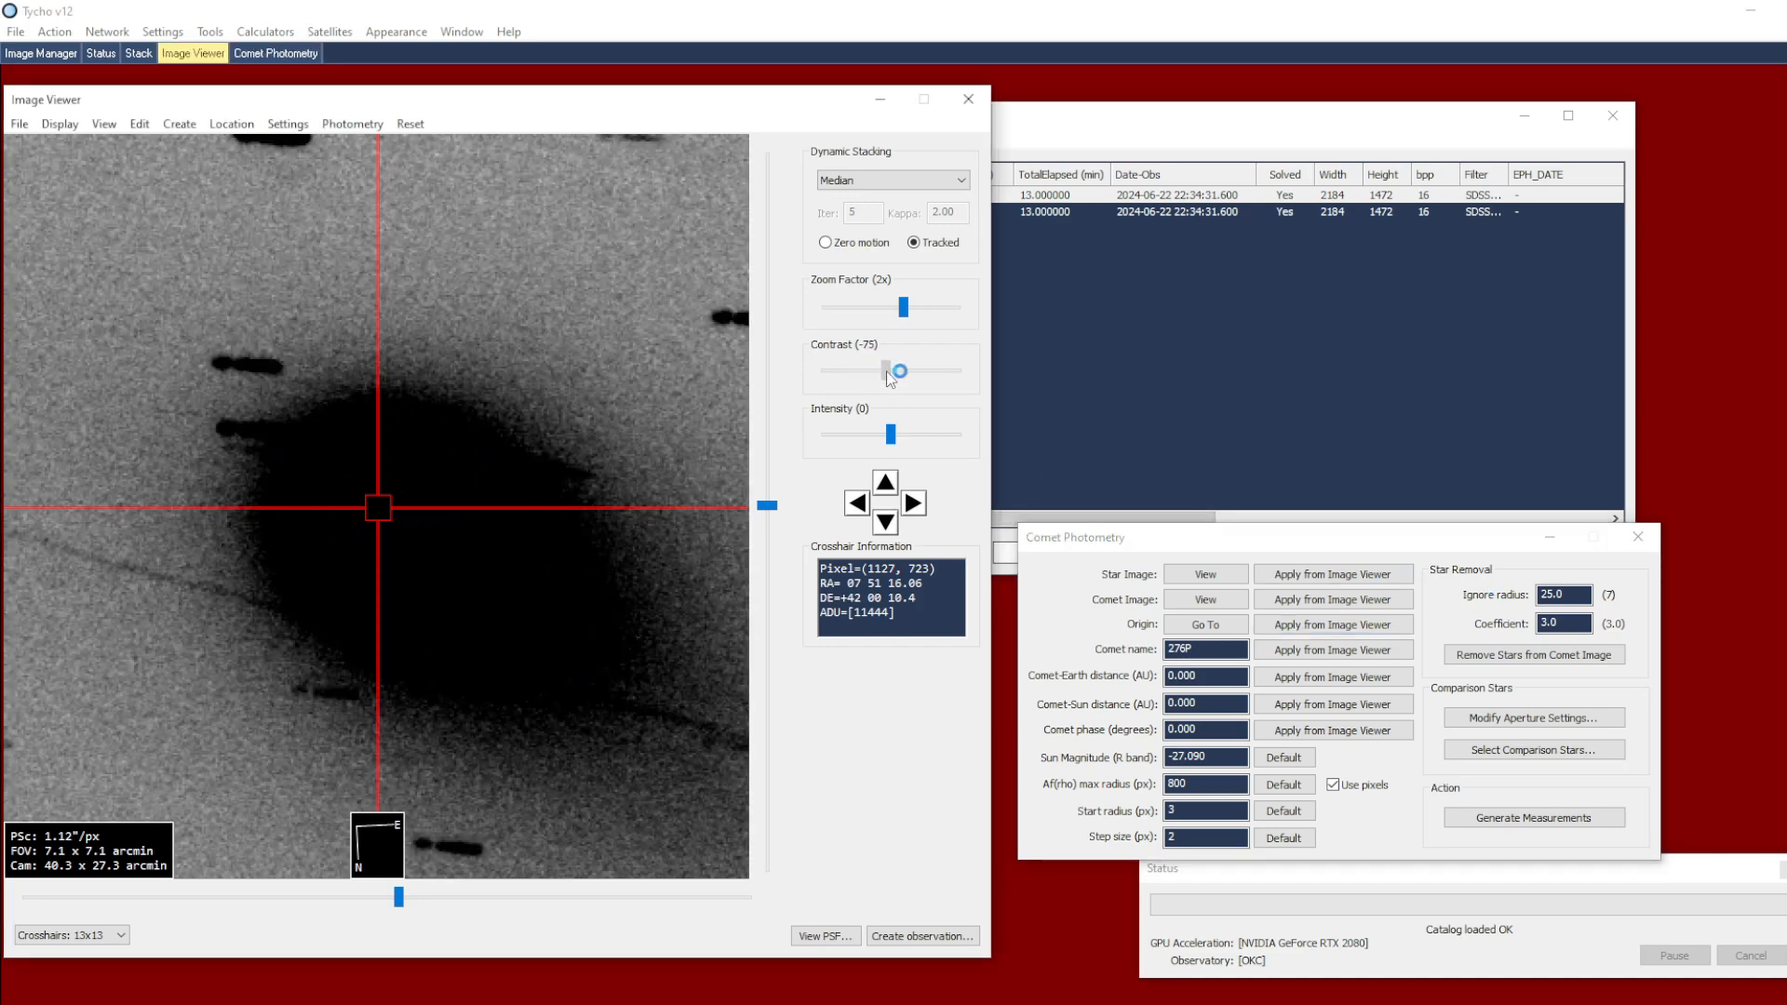
{"action": "scroll", "coordinate": [554, 414], "scroll_direction": "down", "scroll_amount": 1}
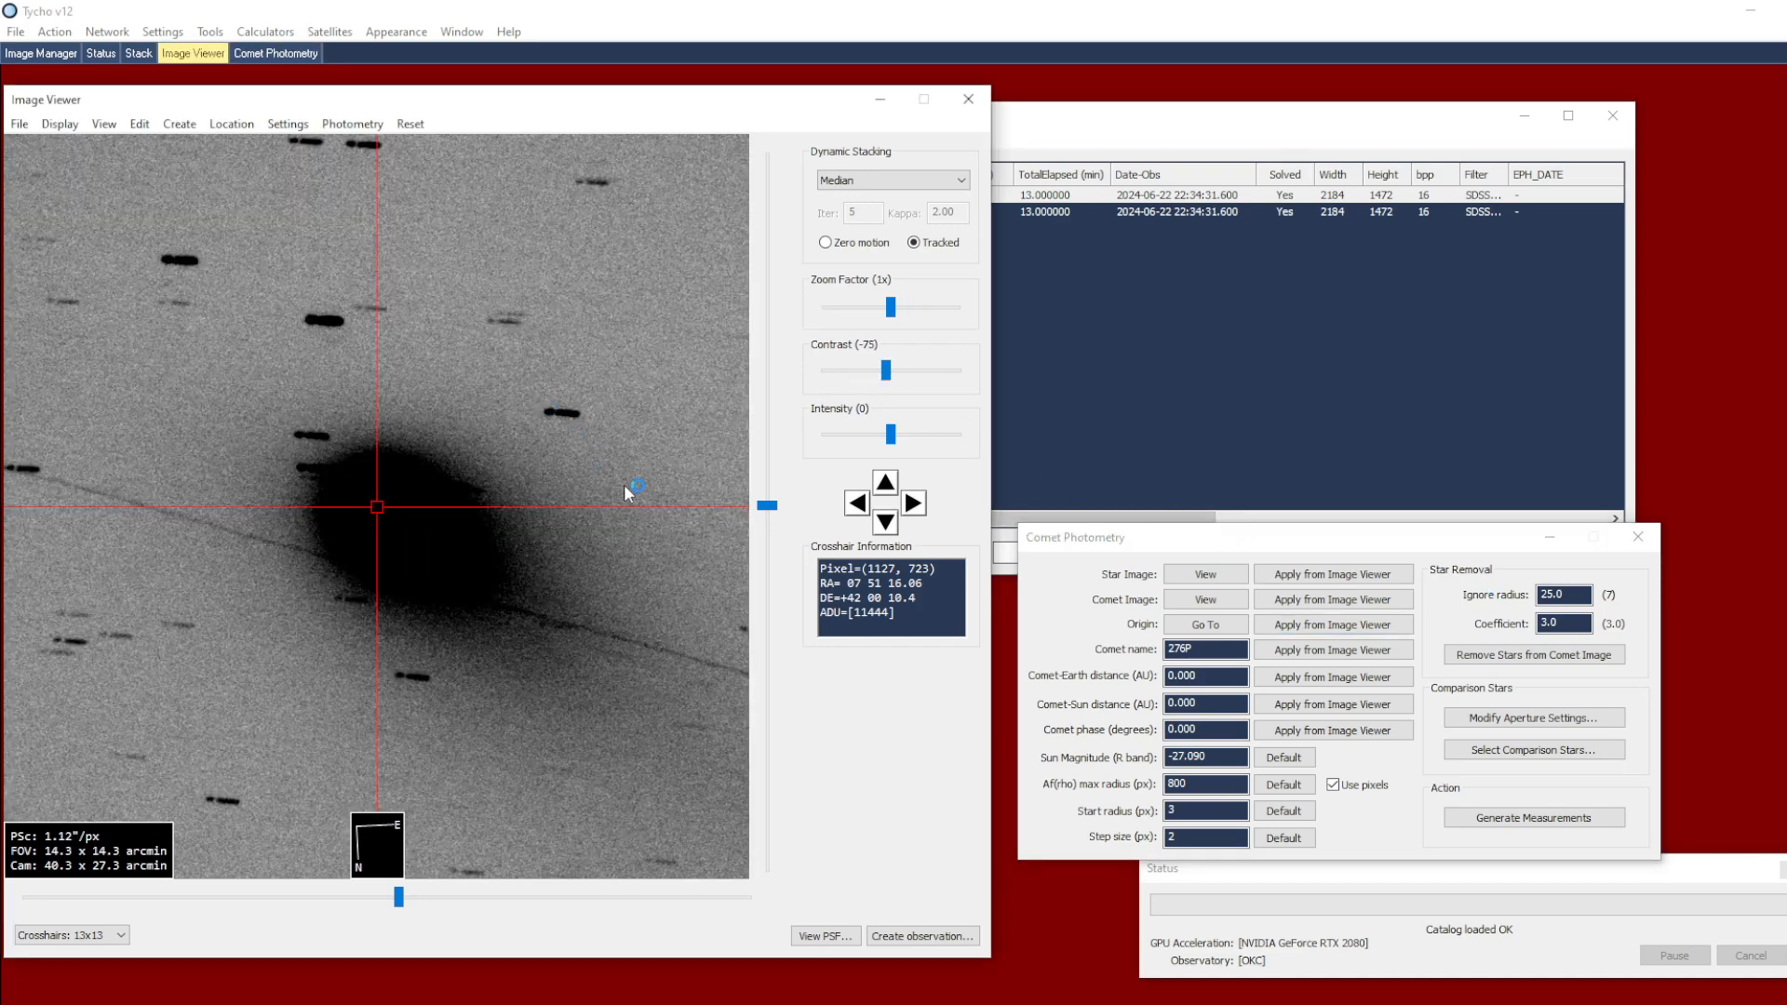
{"action": "left_click", "coordinate": [1542, 626]}
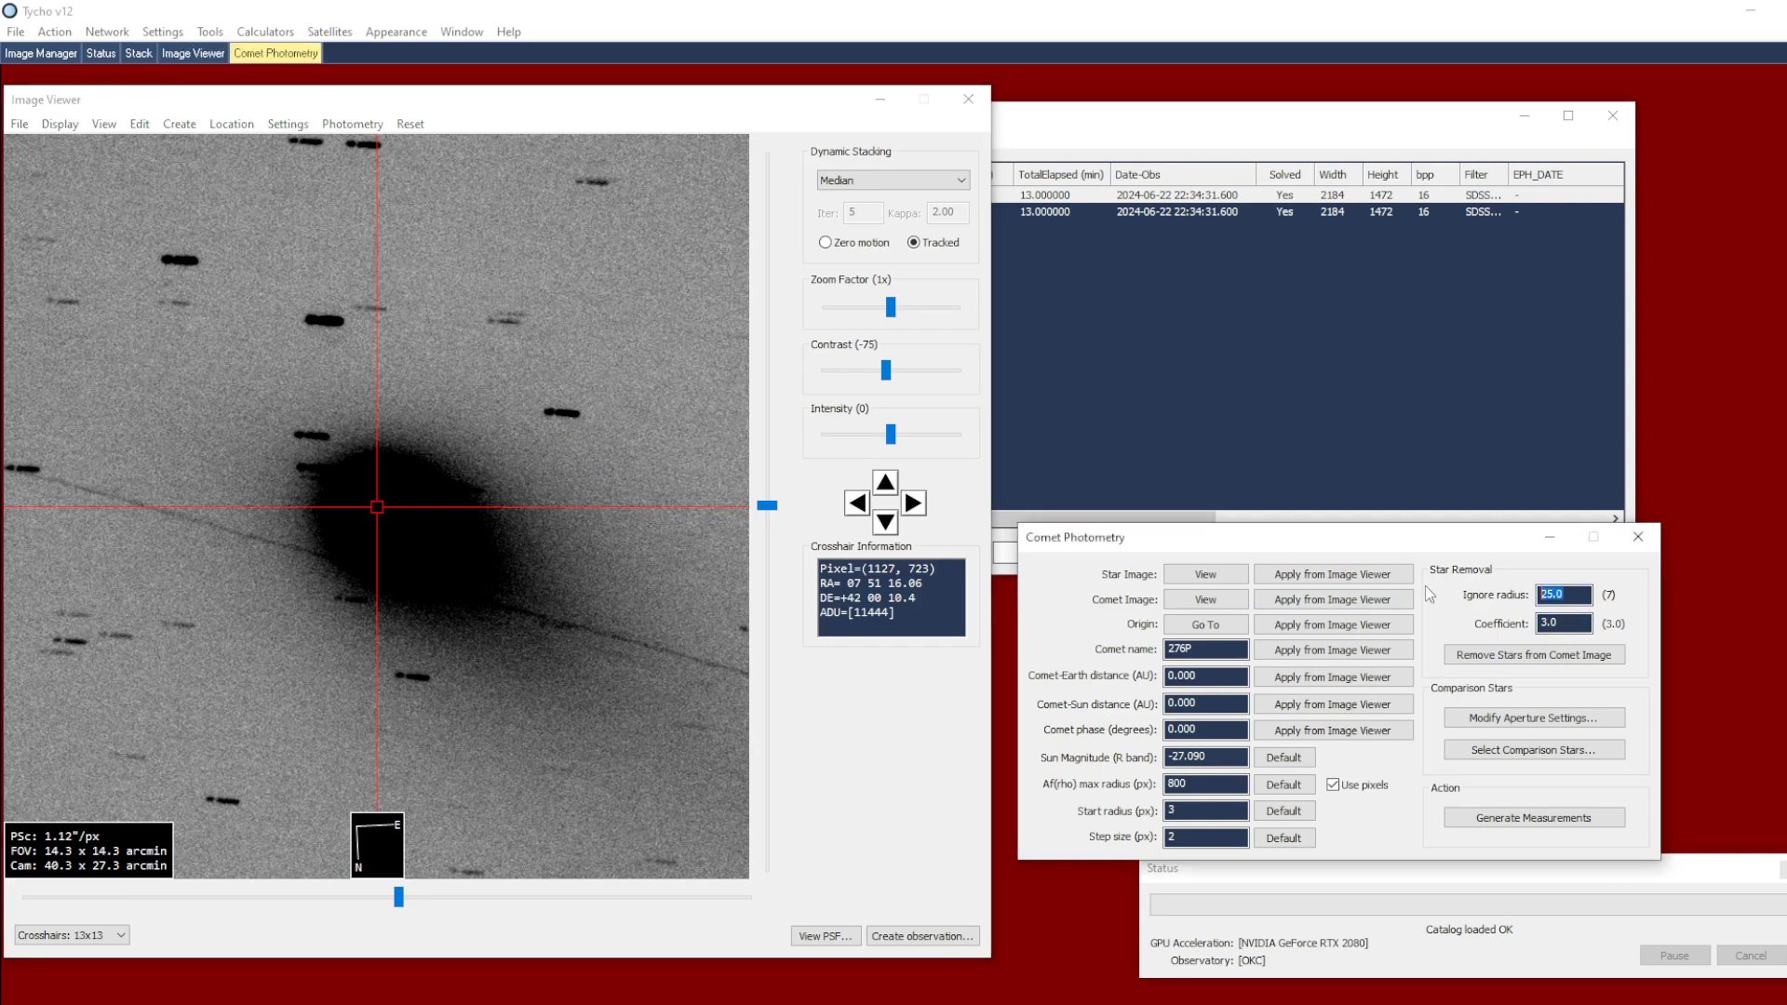
{"action": "type", "text": "7"}
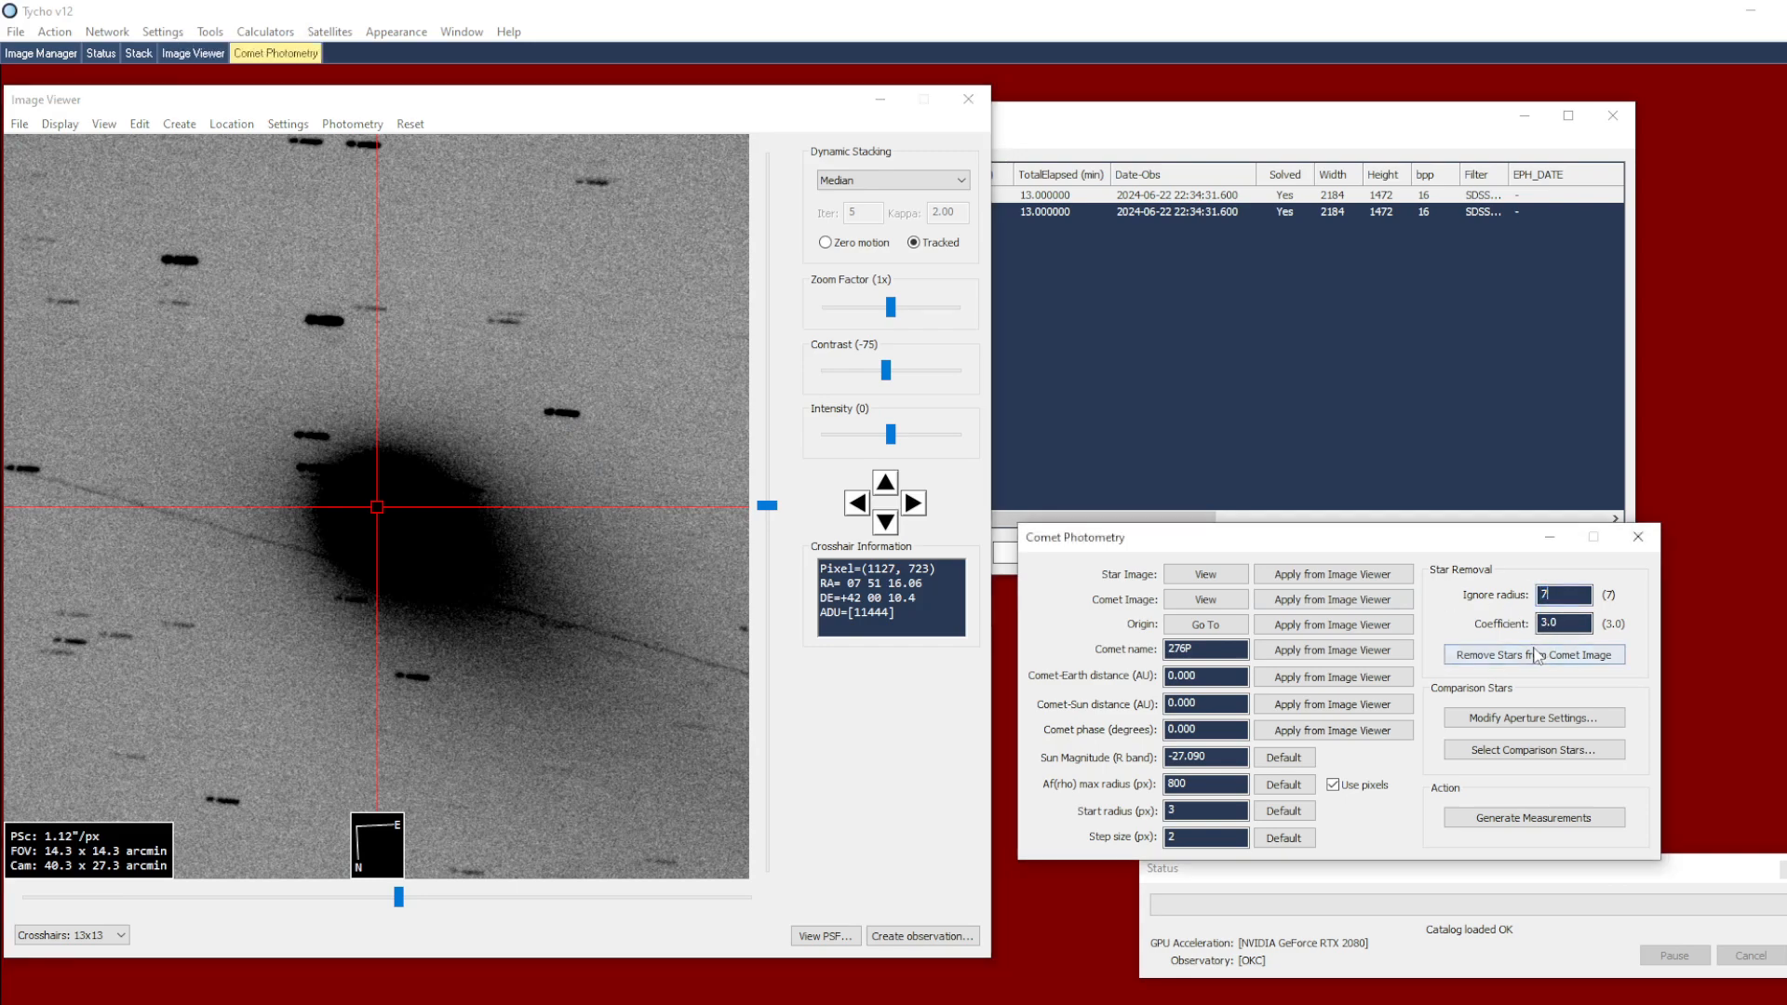
Remove the stars from the comet image, revert the changes, and rerun the star removal with a coefficient of 8
{"action": "left_click", "coordinate": [1480, 656]}
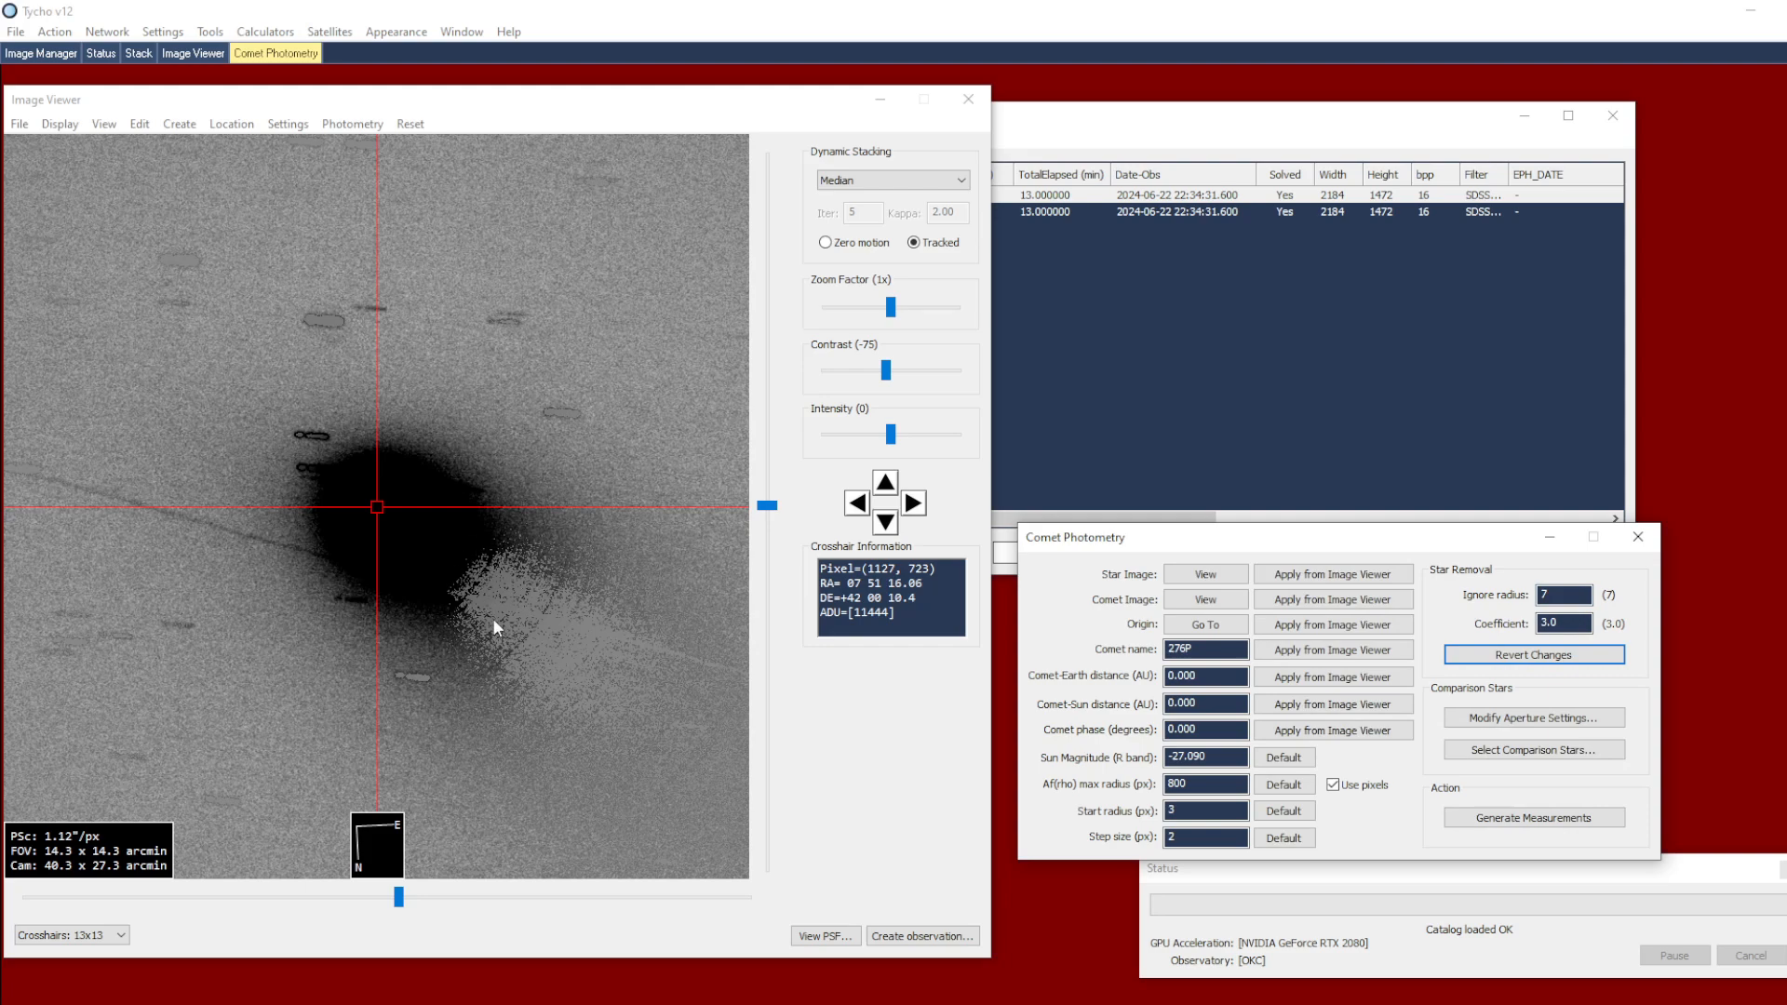
{"action": "left_click_drag", "start_coordinate": [499, 627], "coordinate": [474, 557]}
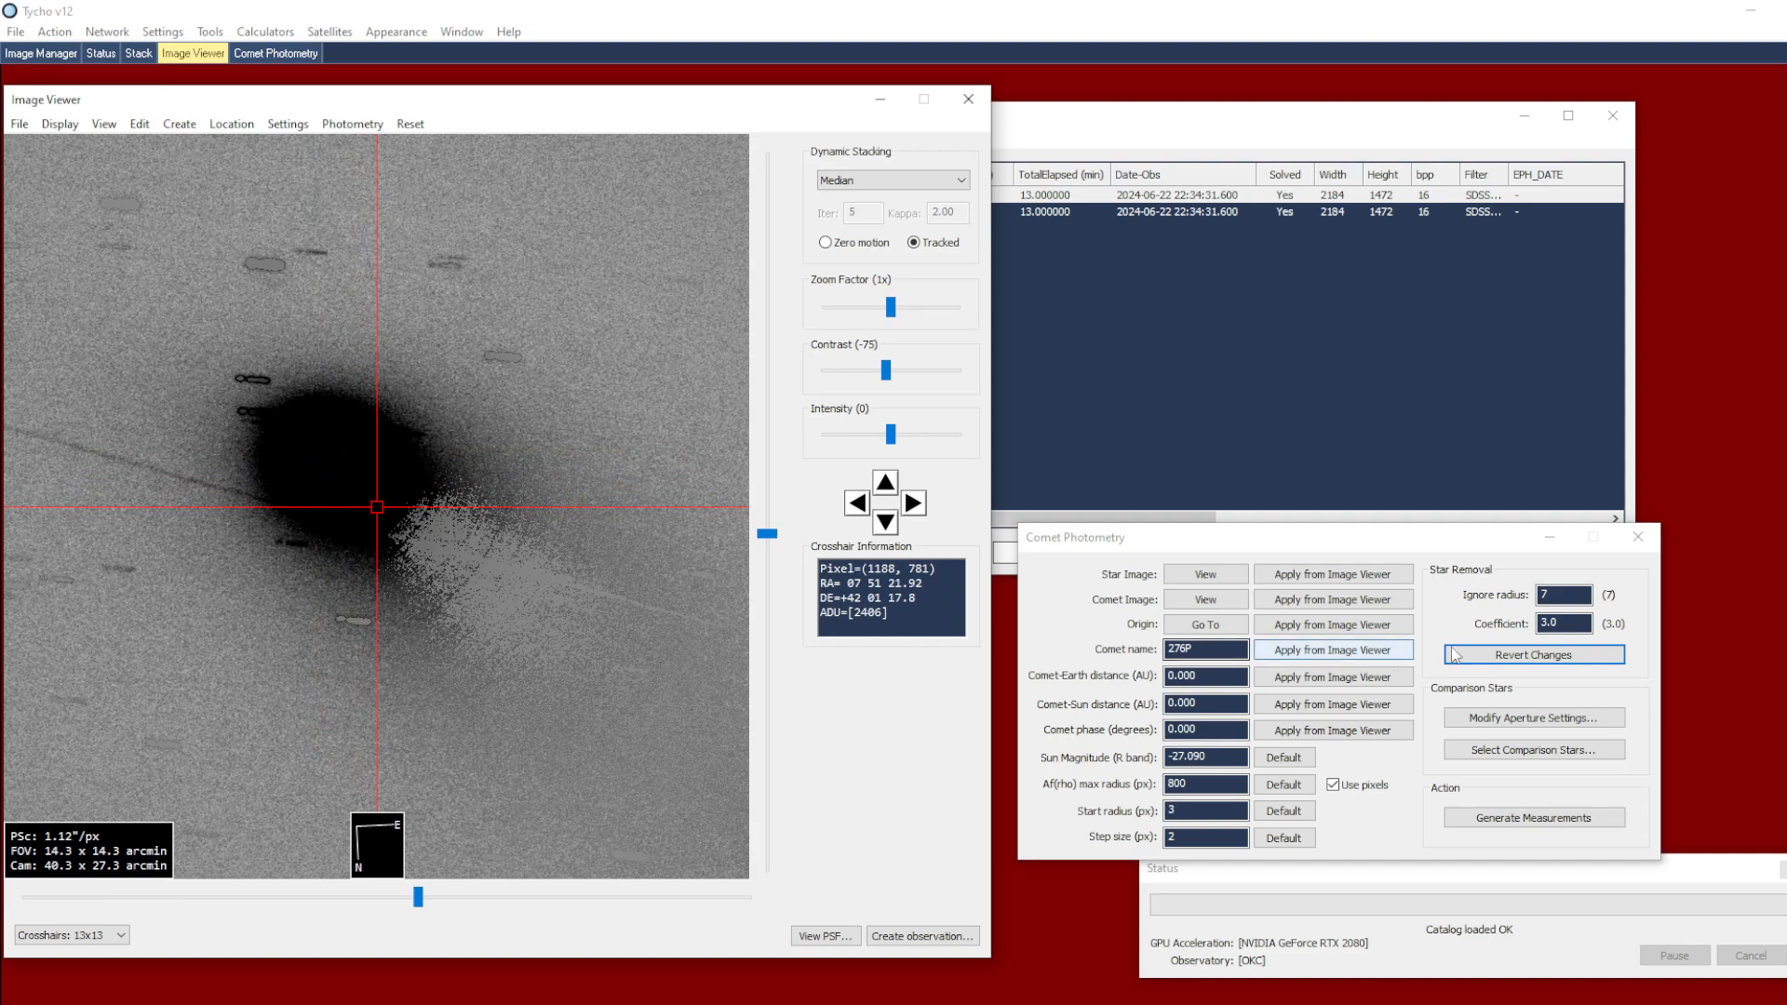
{"action": "left_click", "coordinate": [1564, 623]}
{"action": "type", "text": "8"}
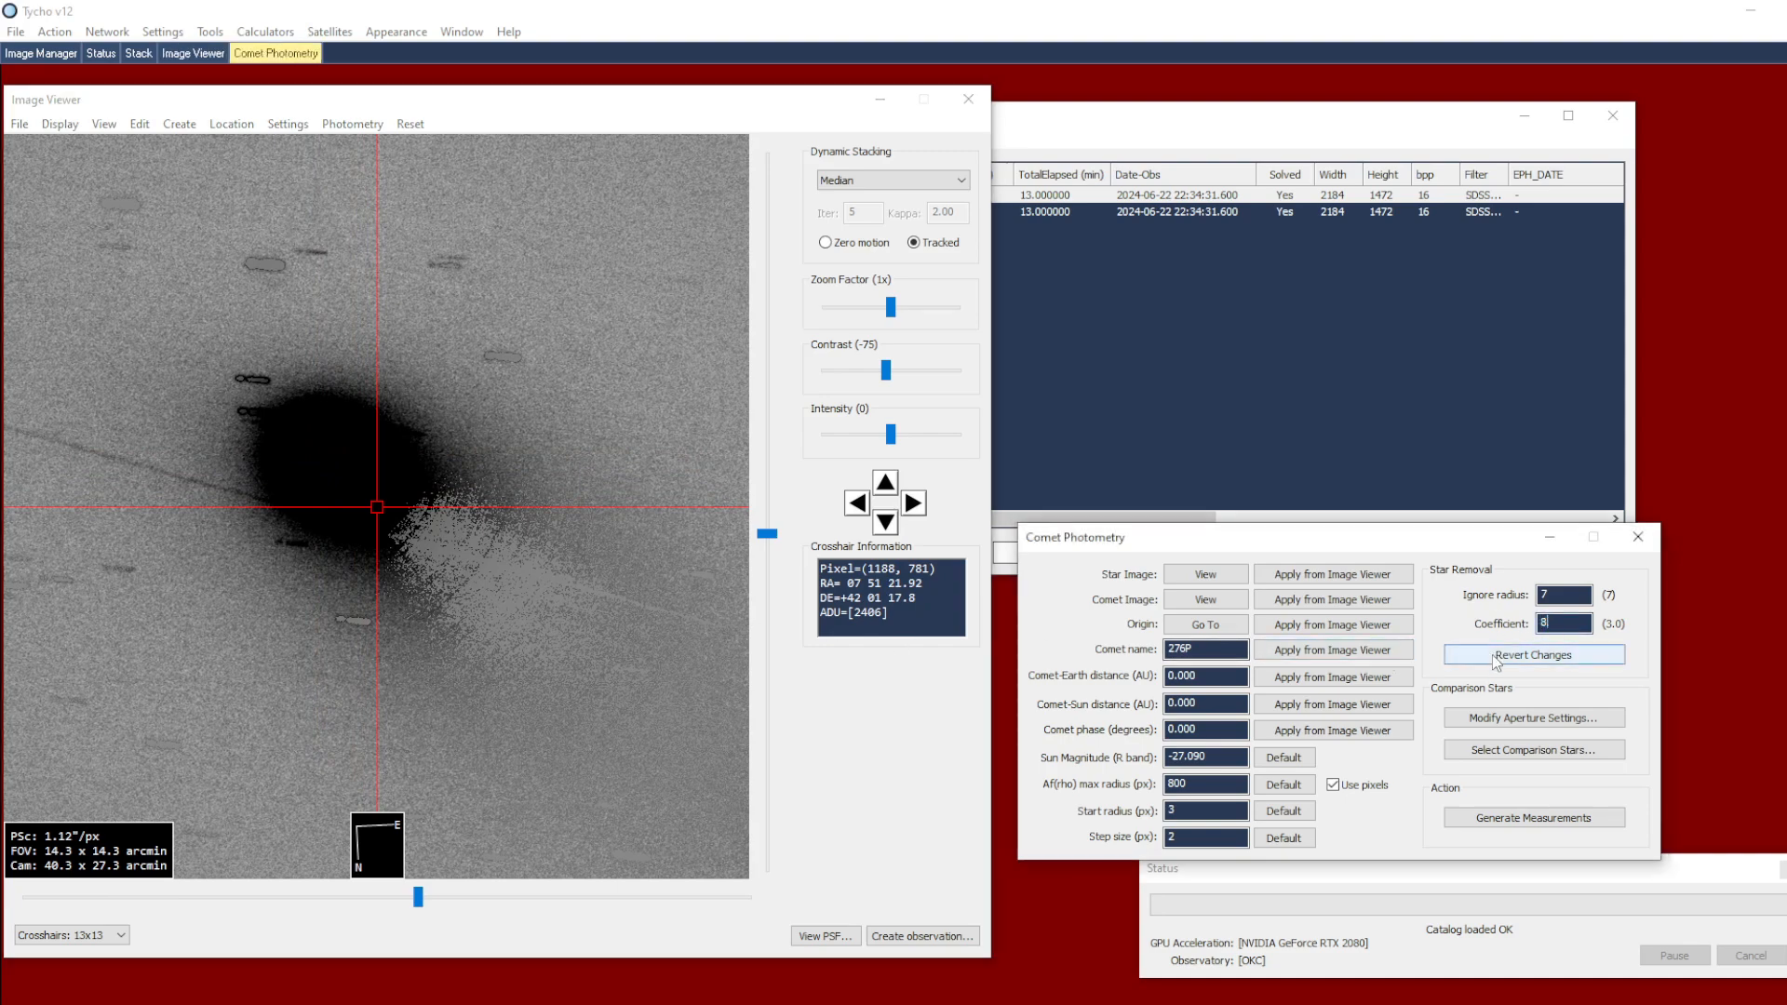
{"action": "left_click", "coordinate": [1497, 656]}
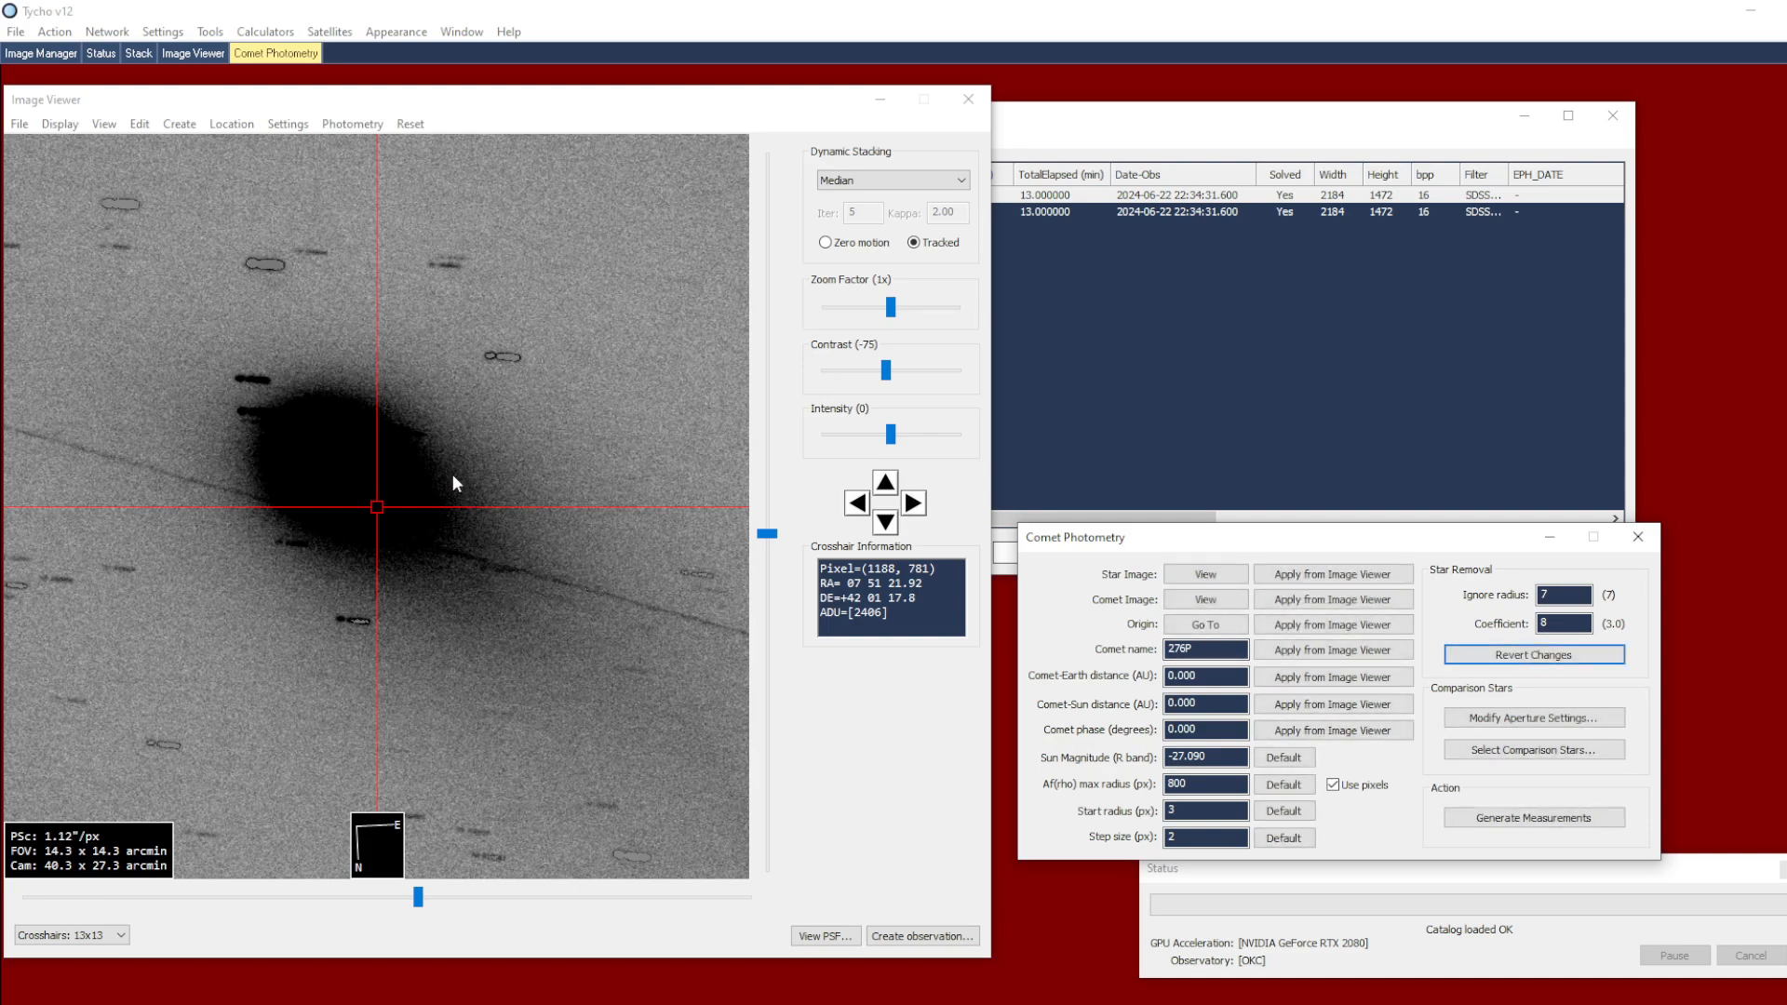
{"action": "left_click_drag", "start_coordinate": [1155, 543], "coordinate": [1142, 538]}
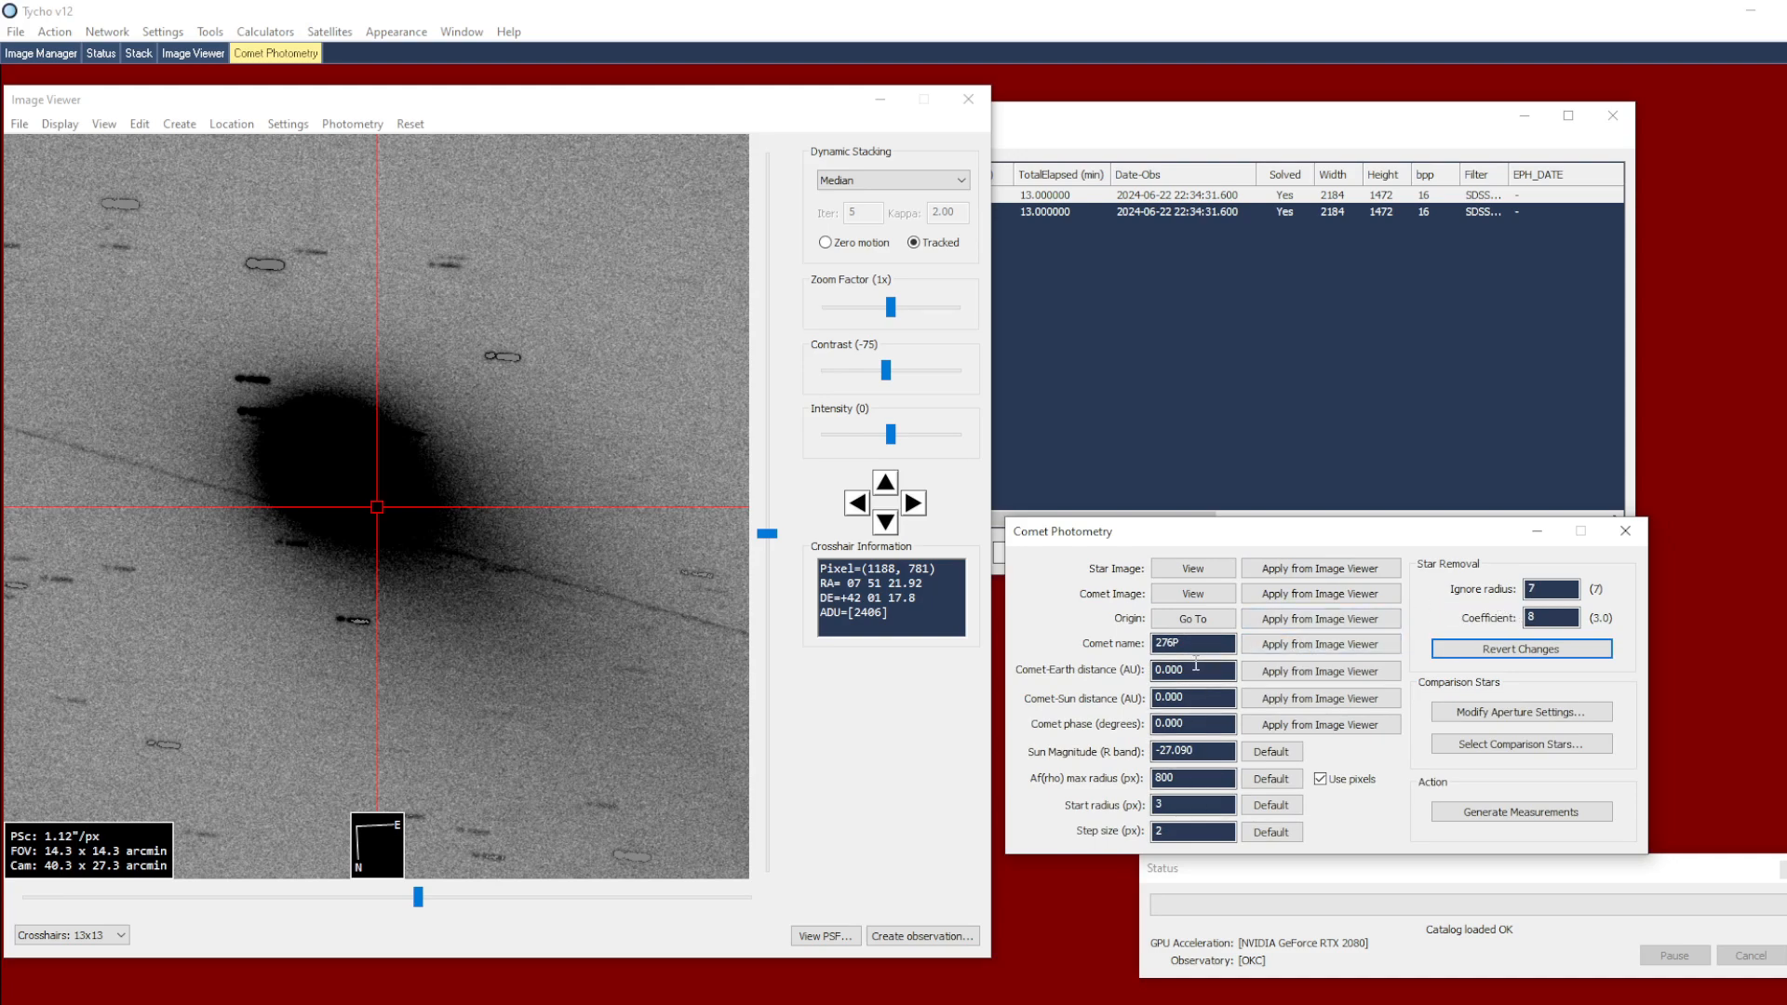
Search for object number 13 in the overlay settings' object data, apply comet 13P Olbers, and close the overlay settings
{"action": "left_click", "coordinate": [287, 124]}
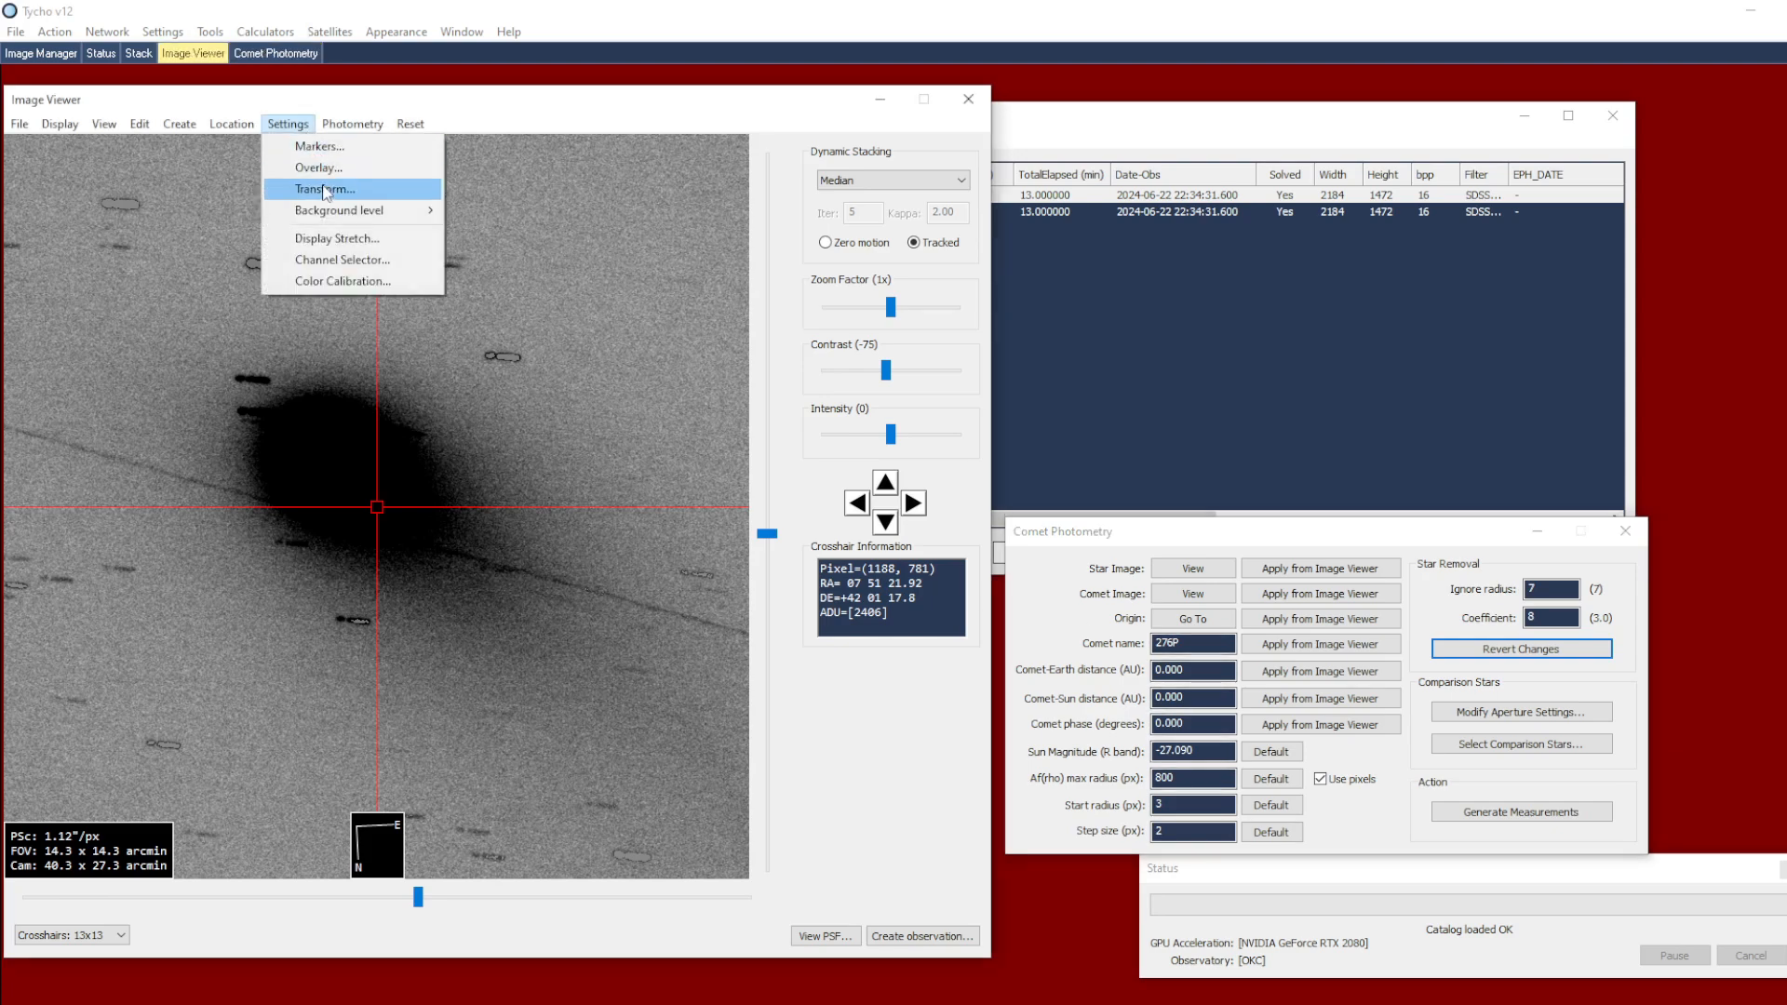
{"action": "left_click", "coordinate": [318, 167]}
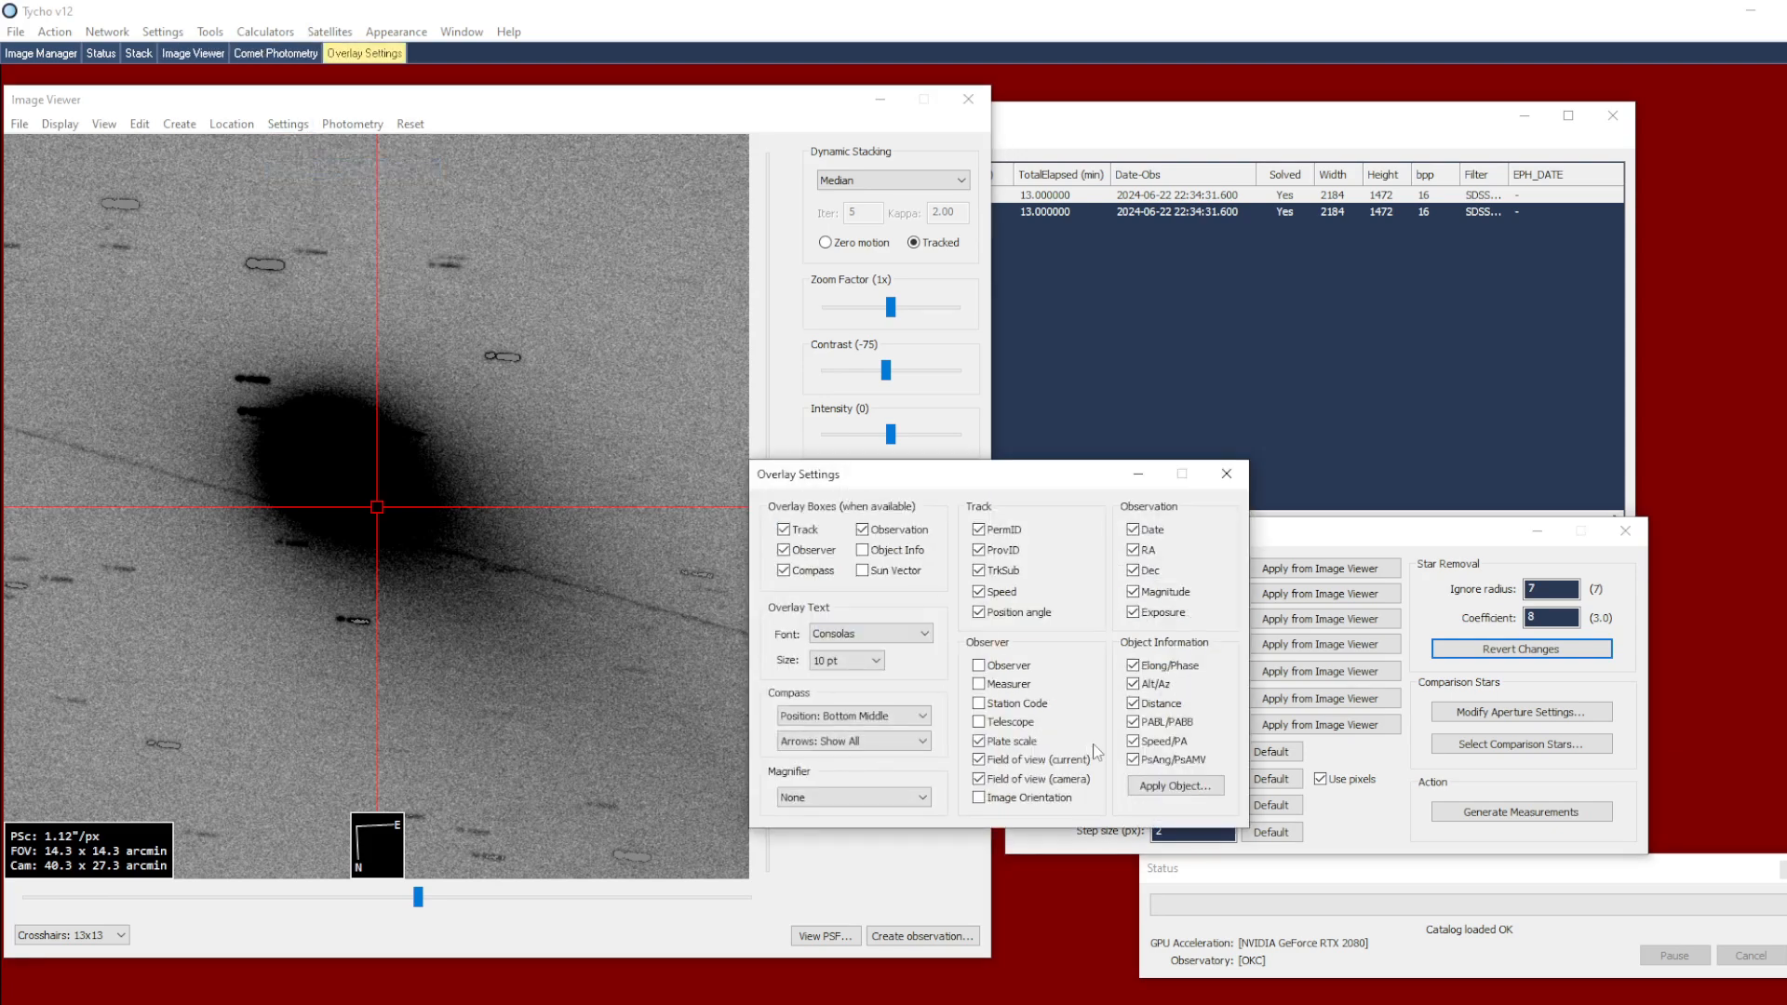
{"action": "left_click", "coordinate": [1178, 786]}
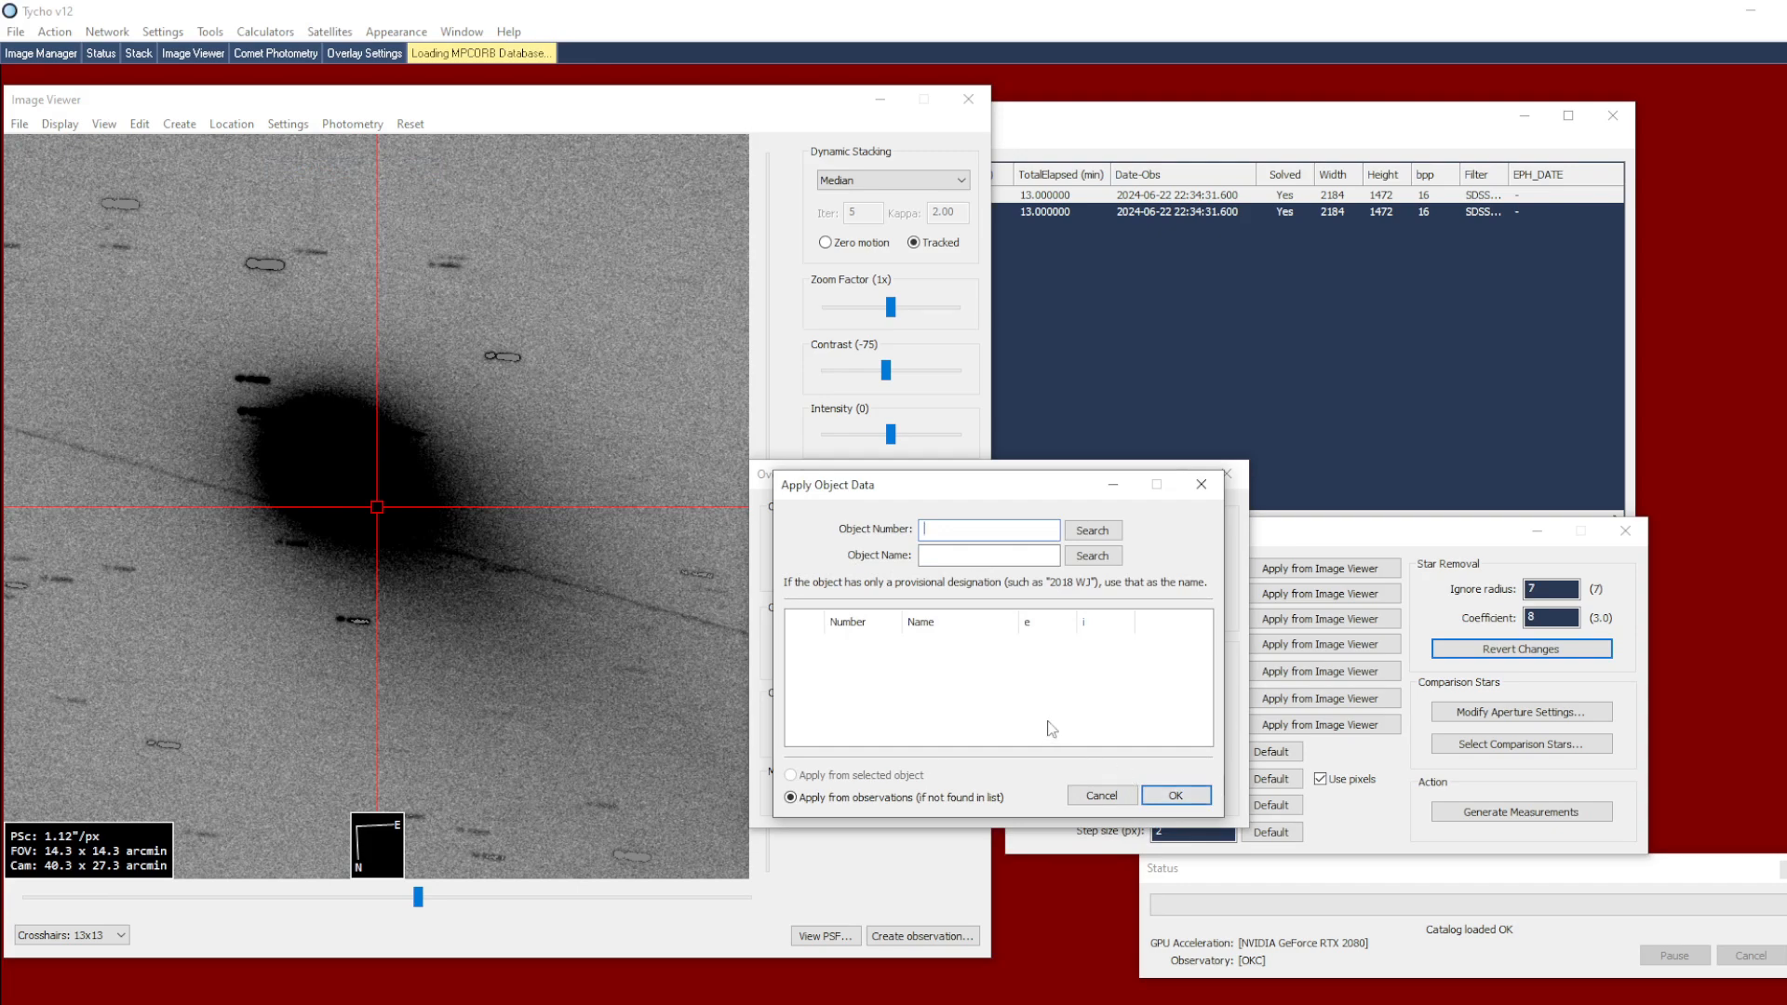
{"action": "type", "text": "13"}
{"action": "left_click", "coordinate": [1089, 531]}
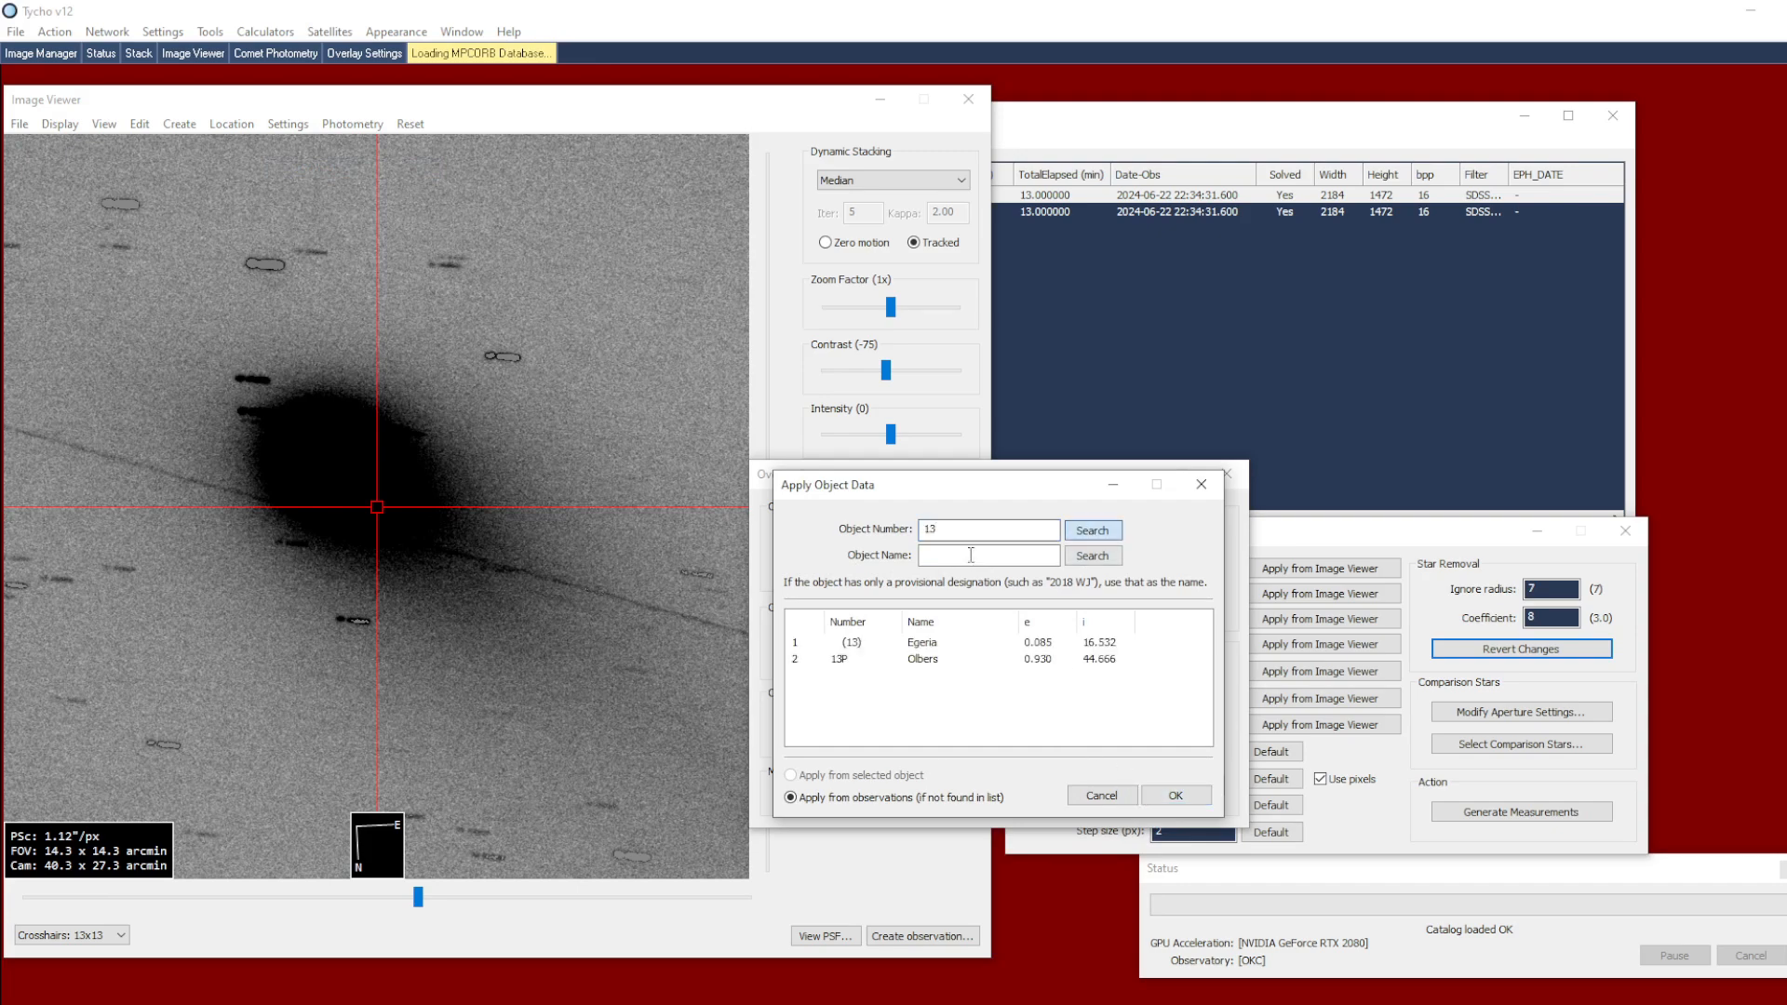
{"action": "left_click", "coordinate": [851, 661]}
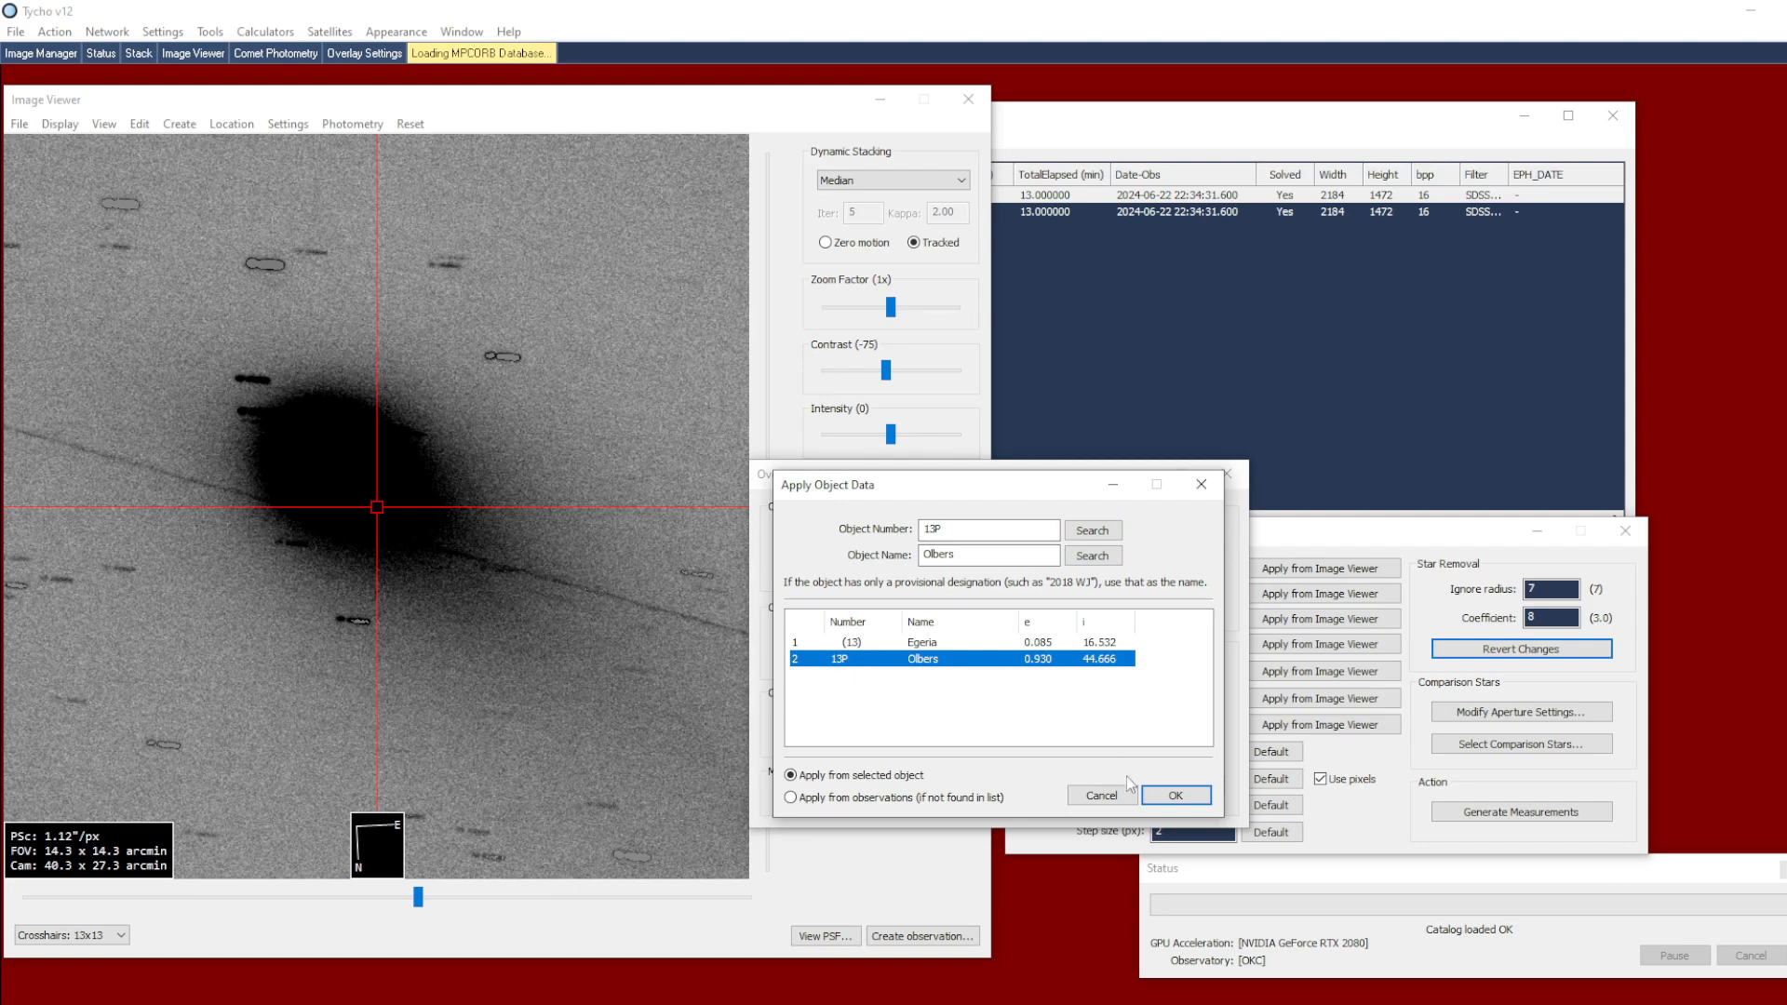
{"action": "left_click", "coordinate": [1178, 799]}
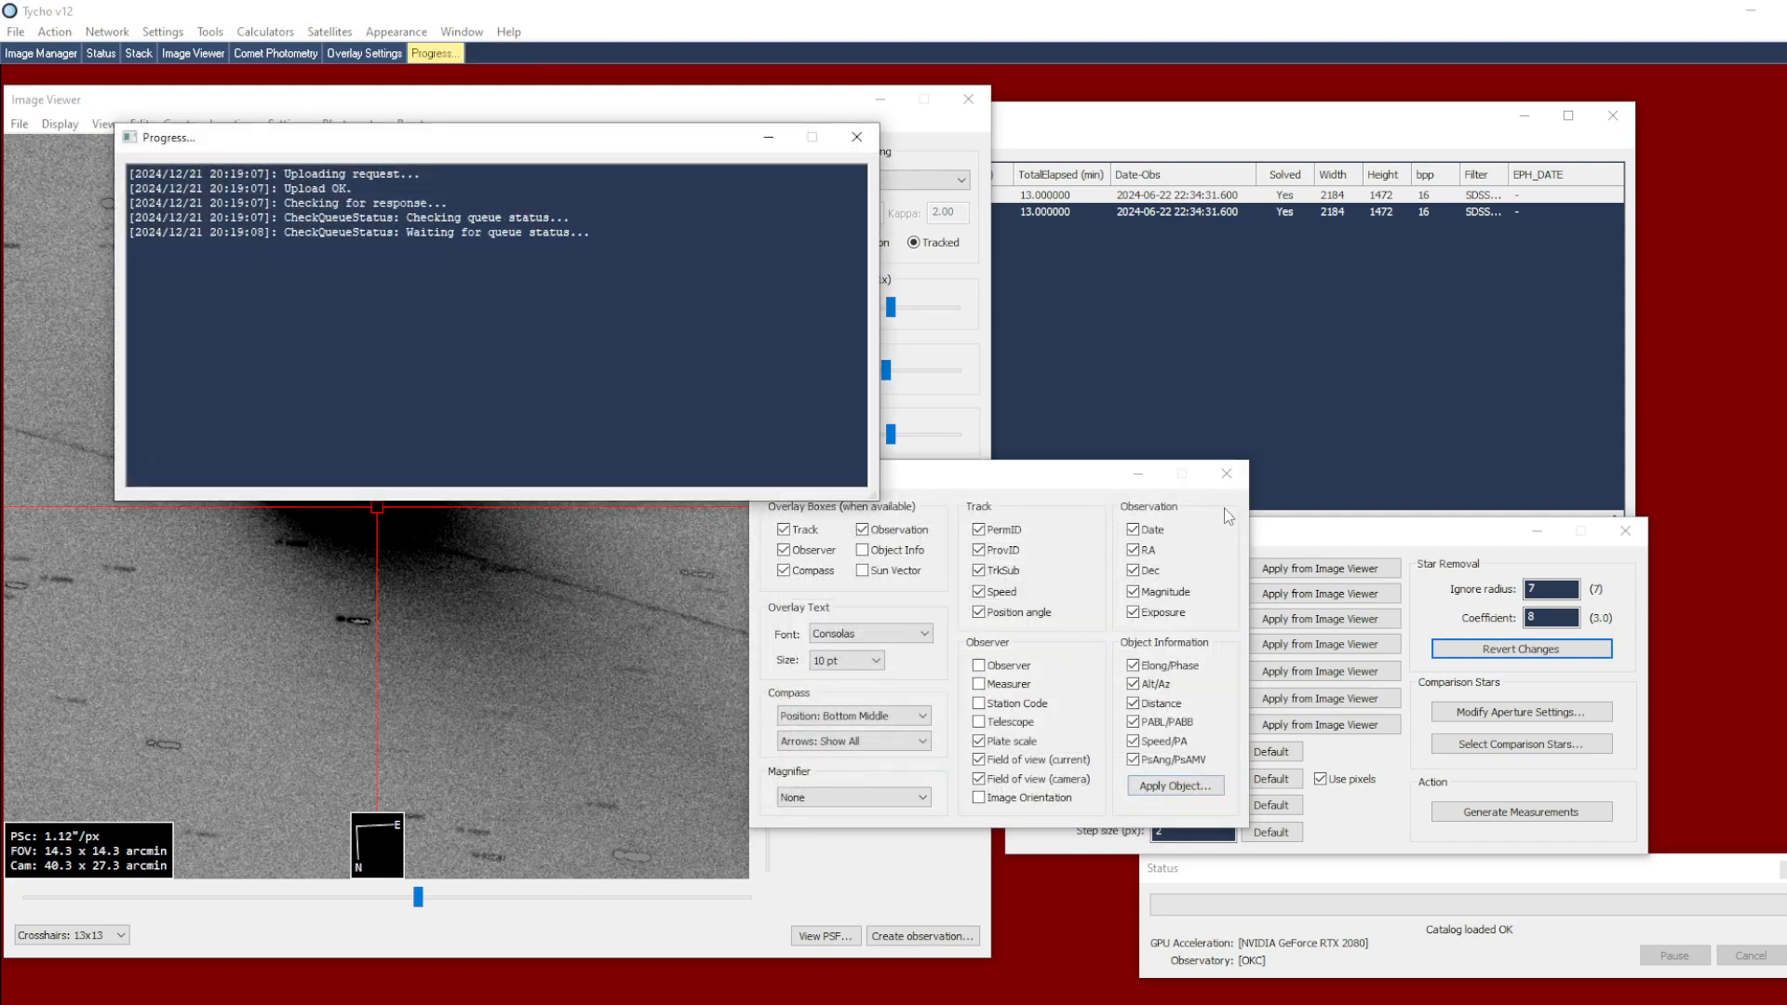
{"action": "left_click", "coordinate": [1233, 479]}
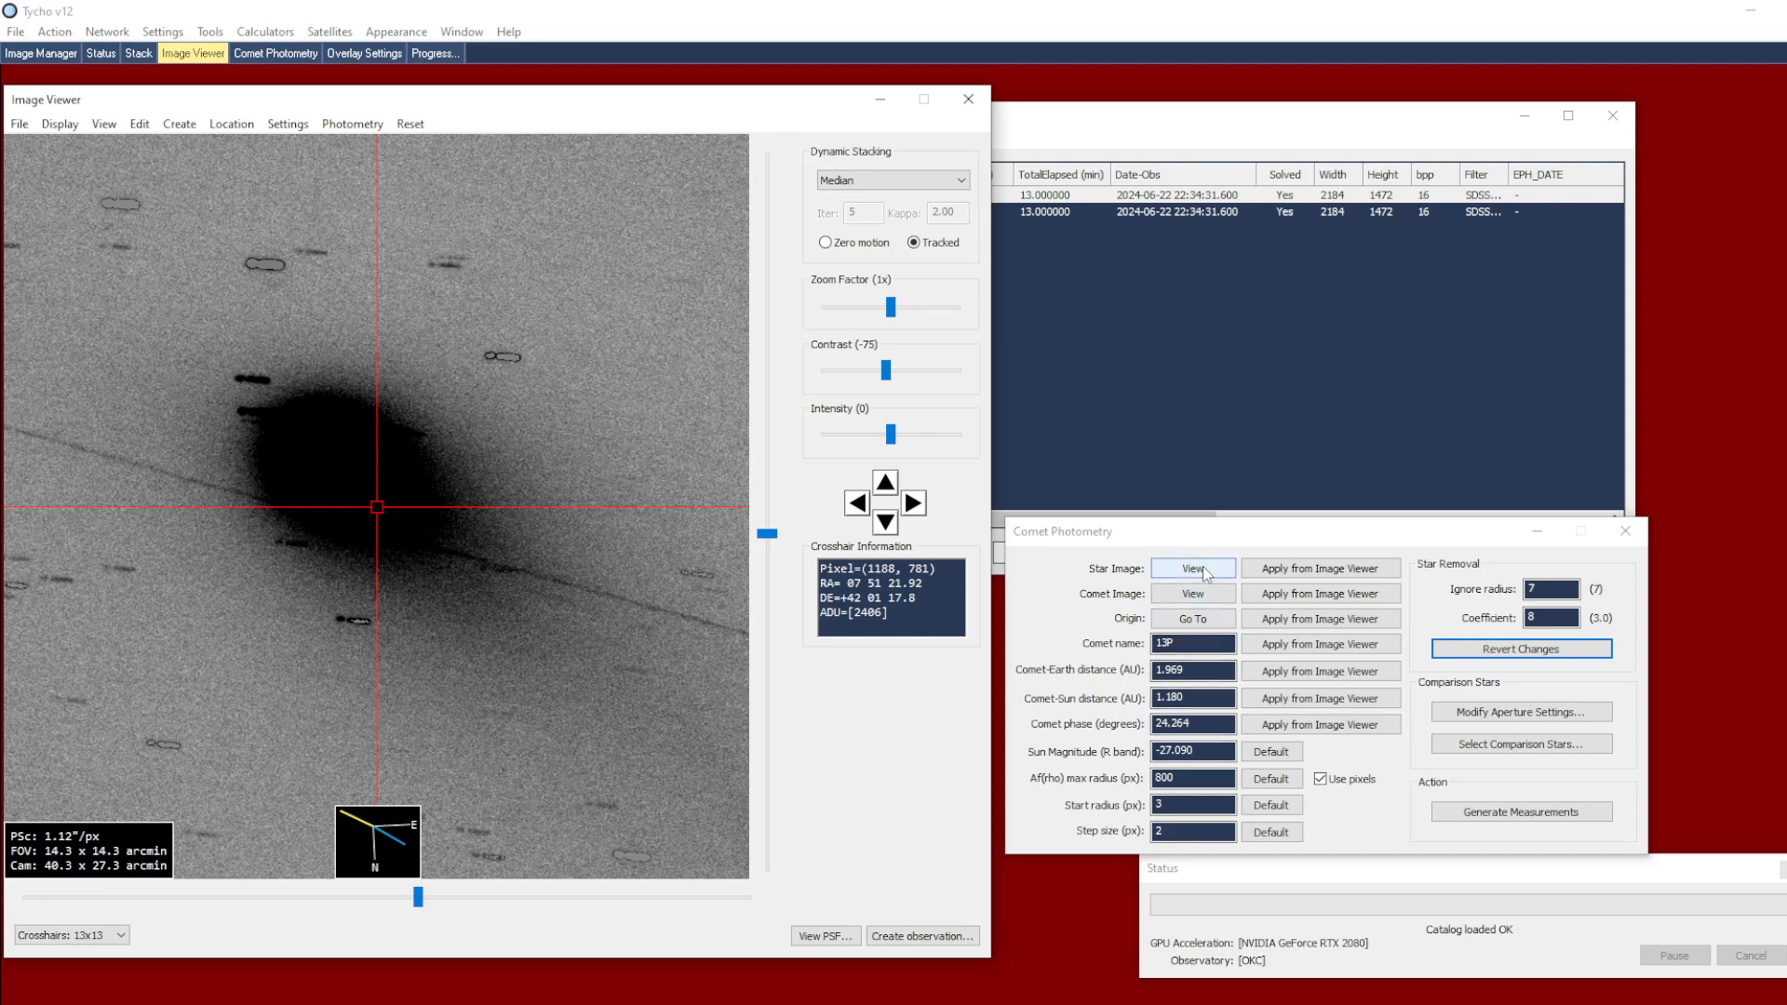
Compare the star image with the star-removed comet image and recentre the crosshair on the comet's origin
{"action": "left_click", "coordinate": [1175, 596]}
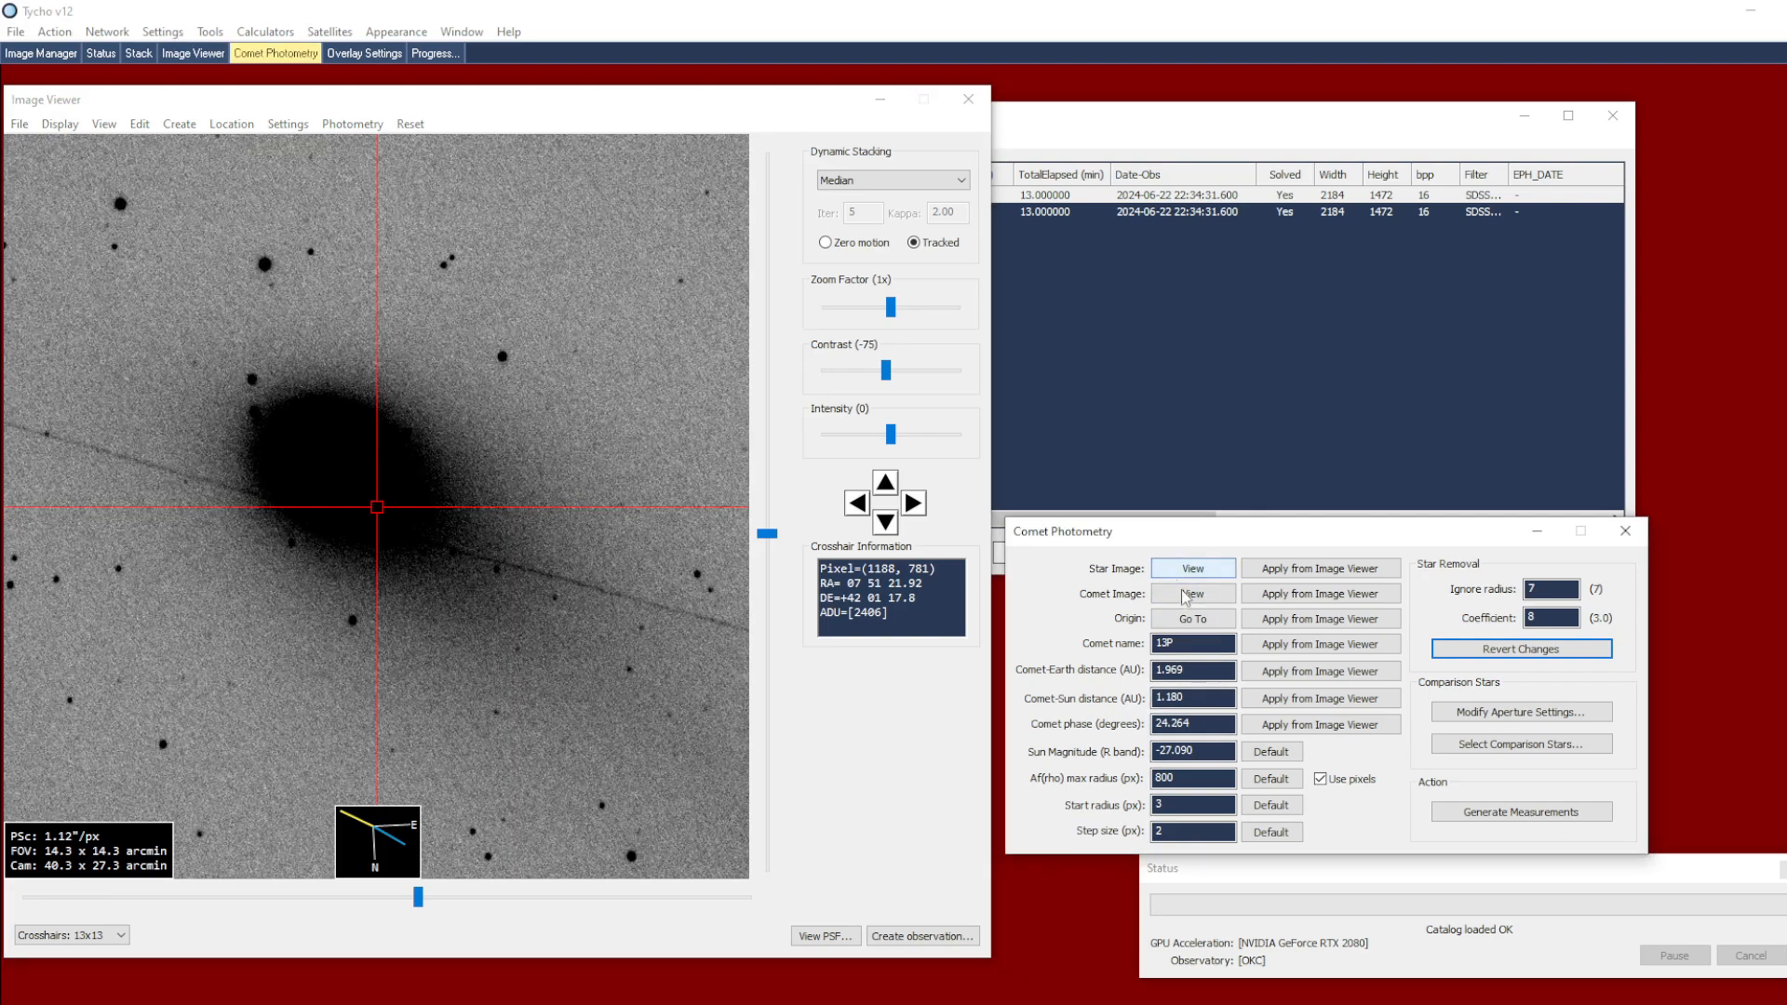
{"action": "left_click", "coordinate": [1191, 619]}
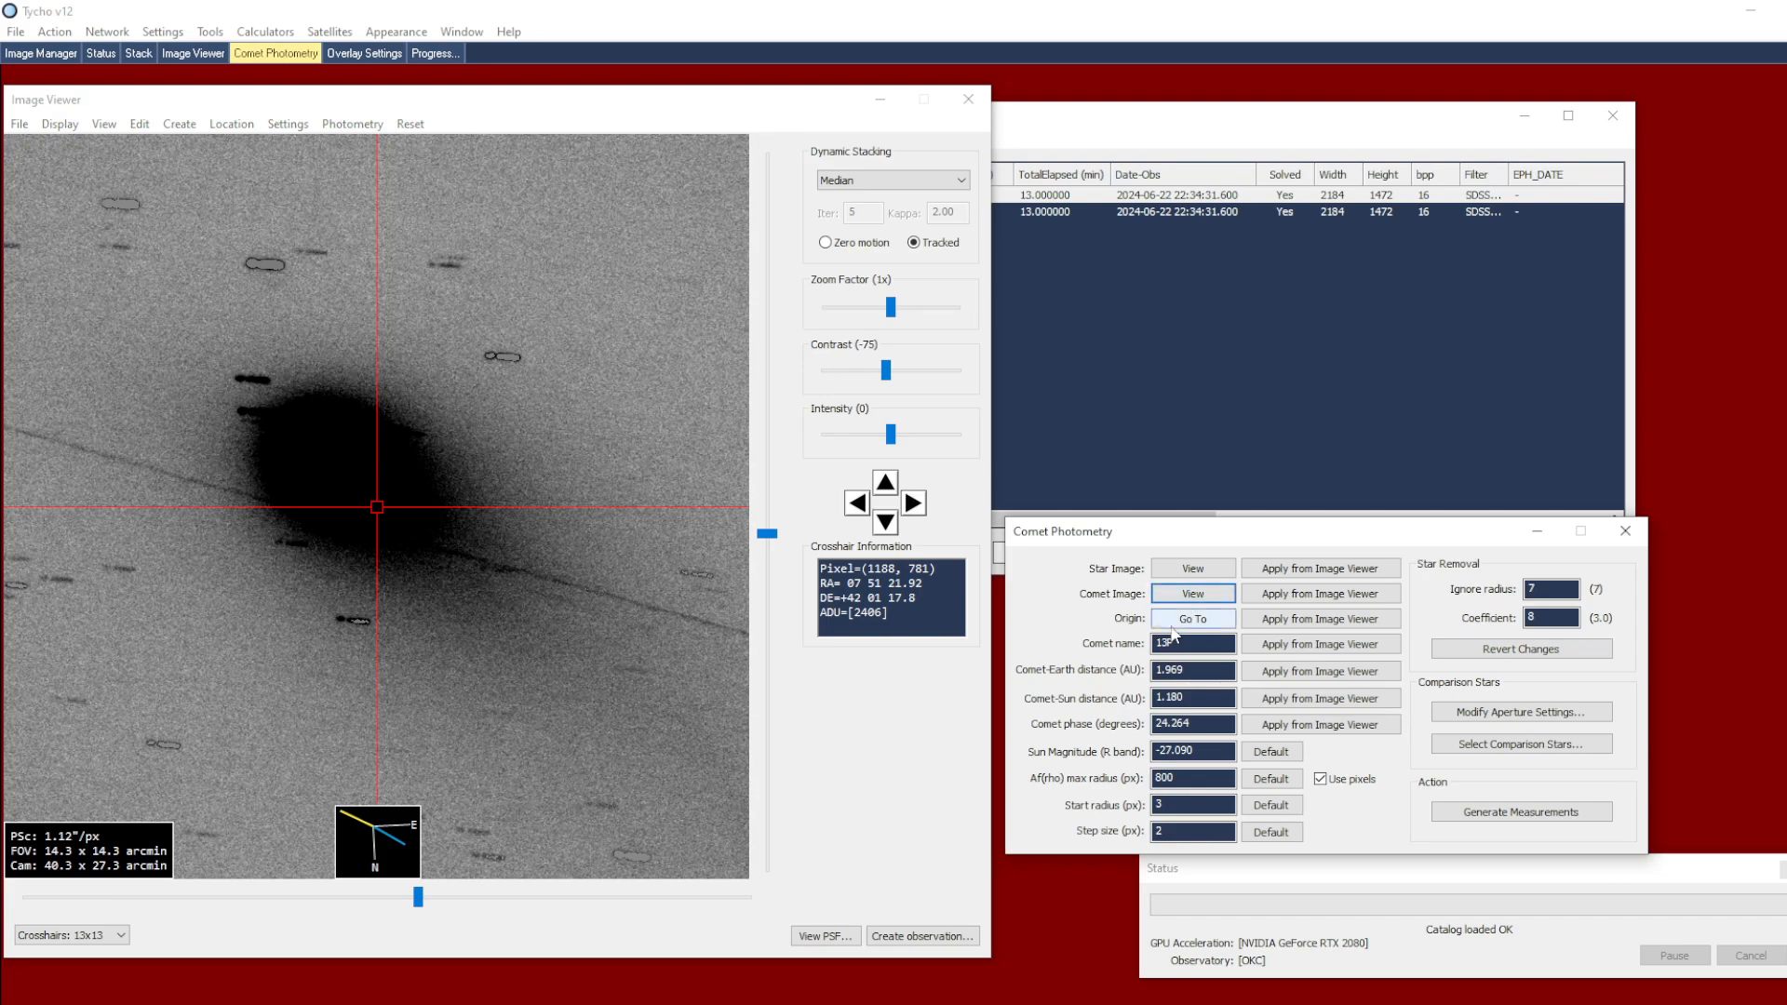
{"action": "left_click", "coordinate": [1165, 621]}
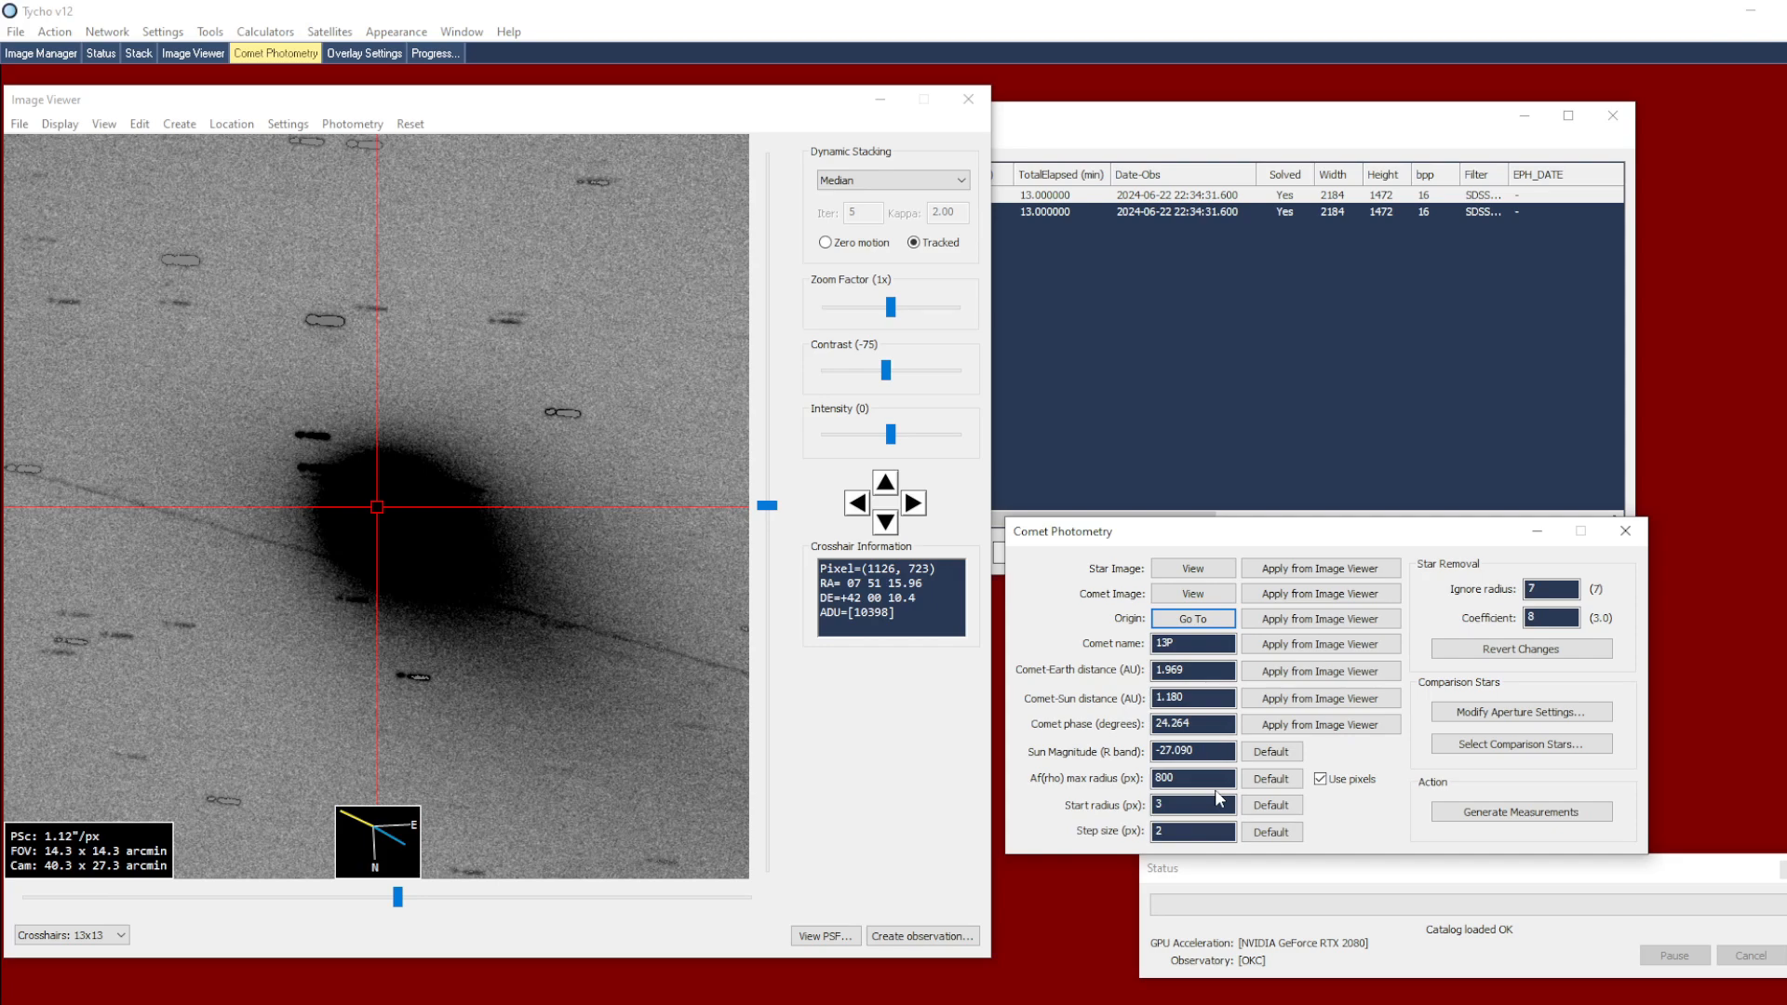
Open the comparison star selection, locate an outlier near magnitude 18.5 in the image, and enable the maximum magnitude filter at 16.0
{"action": "left_click", "coordinate": [1487, 748]}
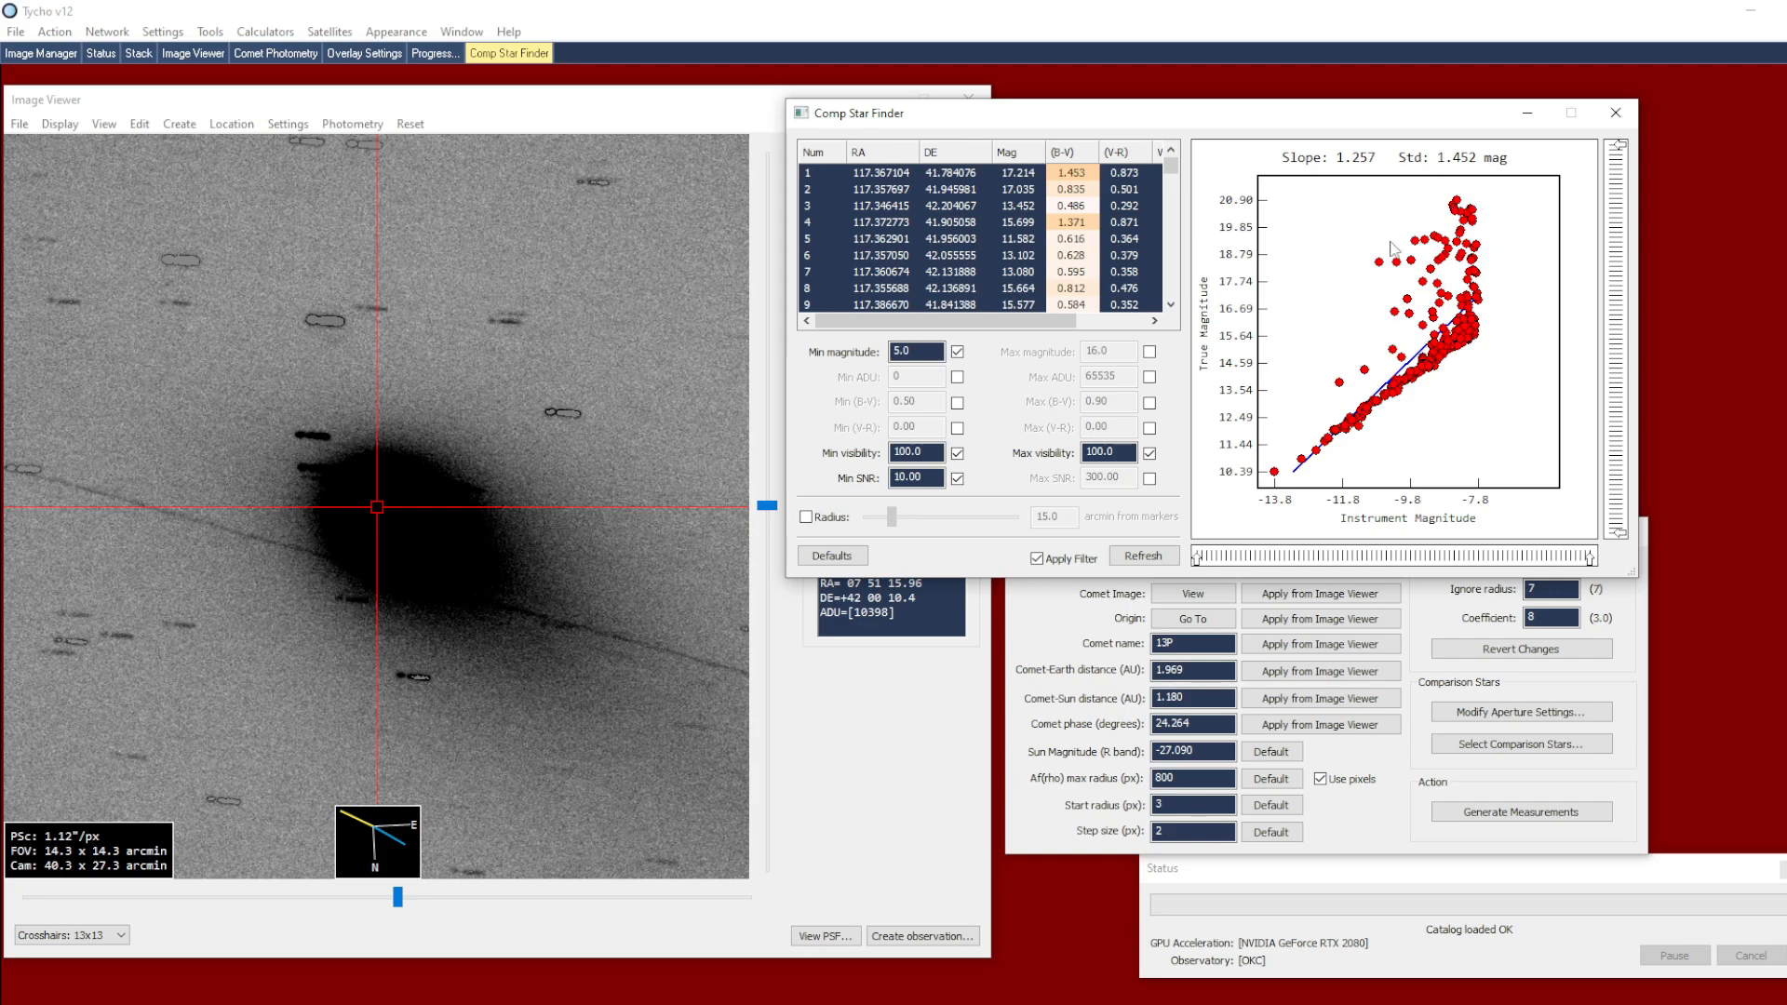
{"action": "left_click", "coordinate": [1441, 266]}
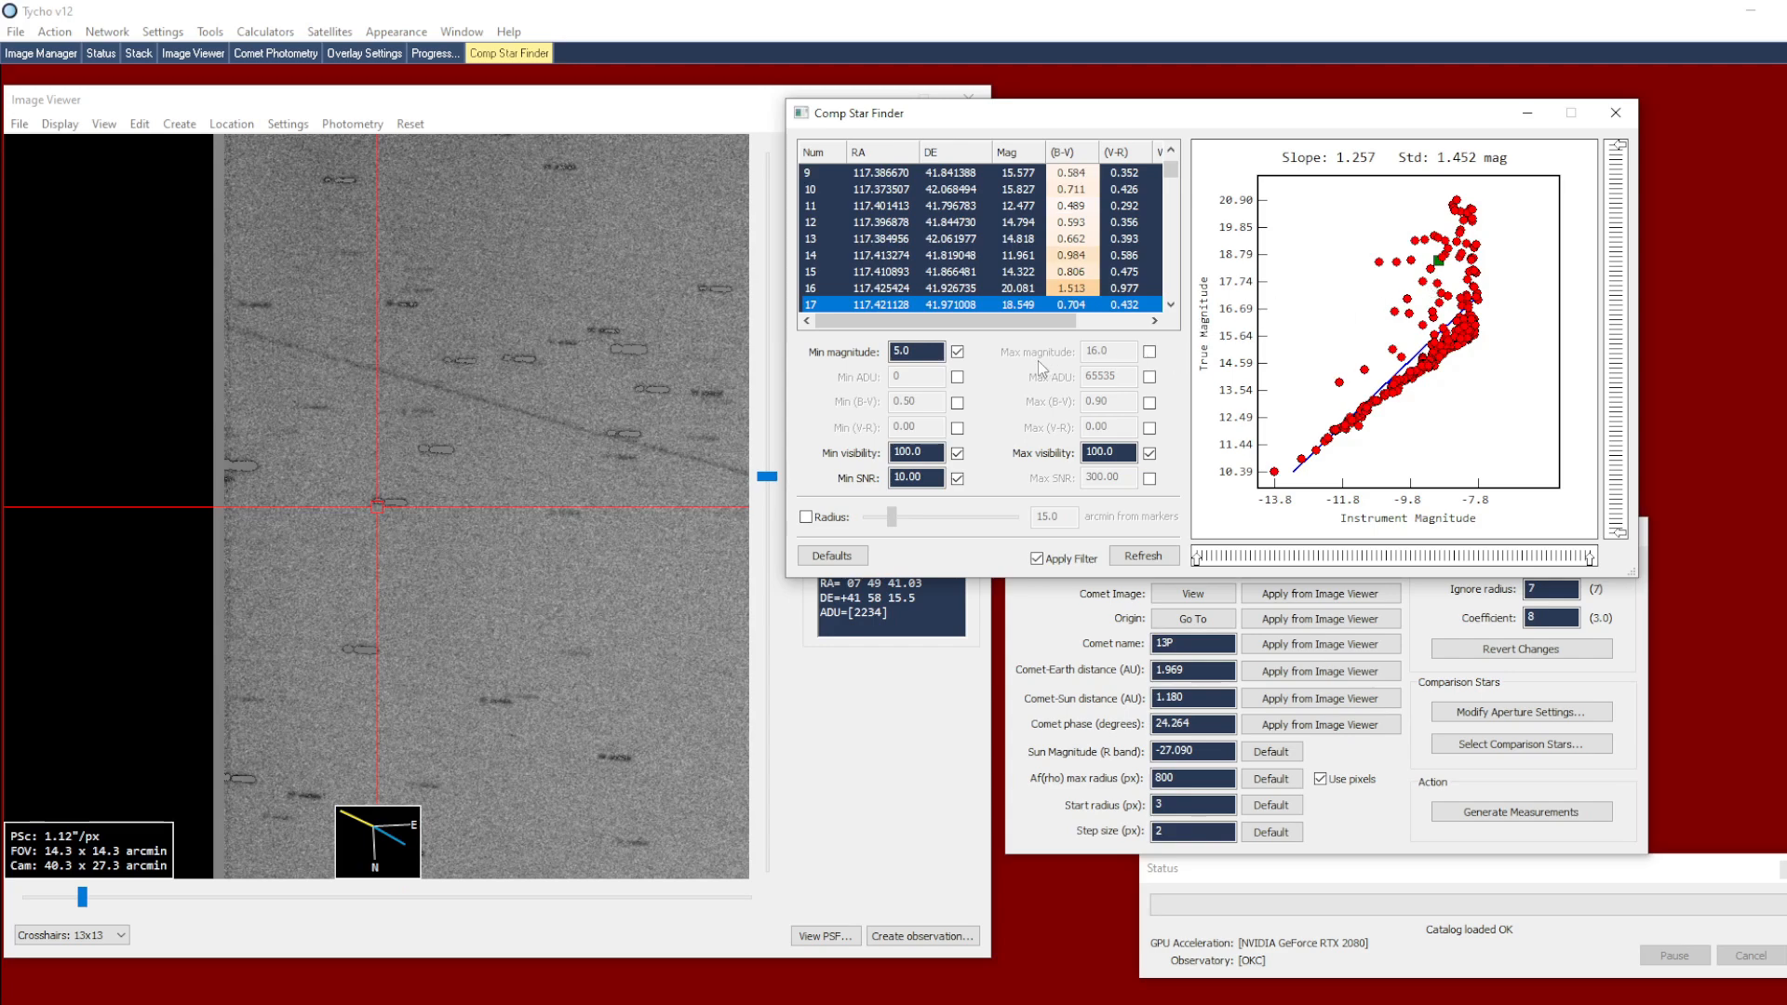
{"action": "left_click", "coordinate": [1149, 354]}
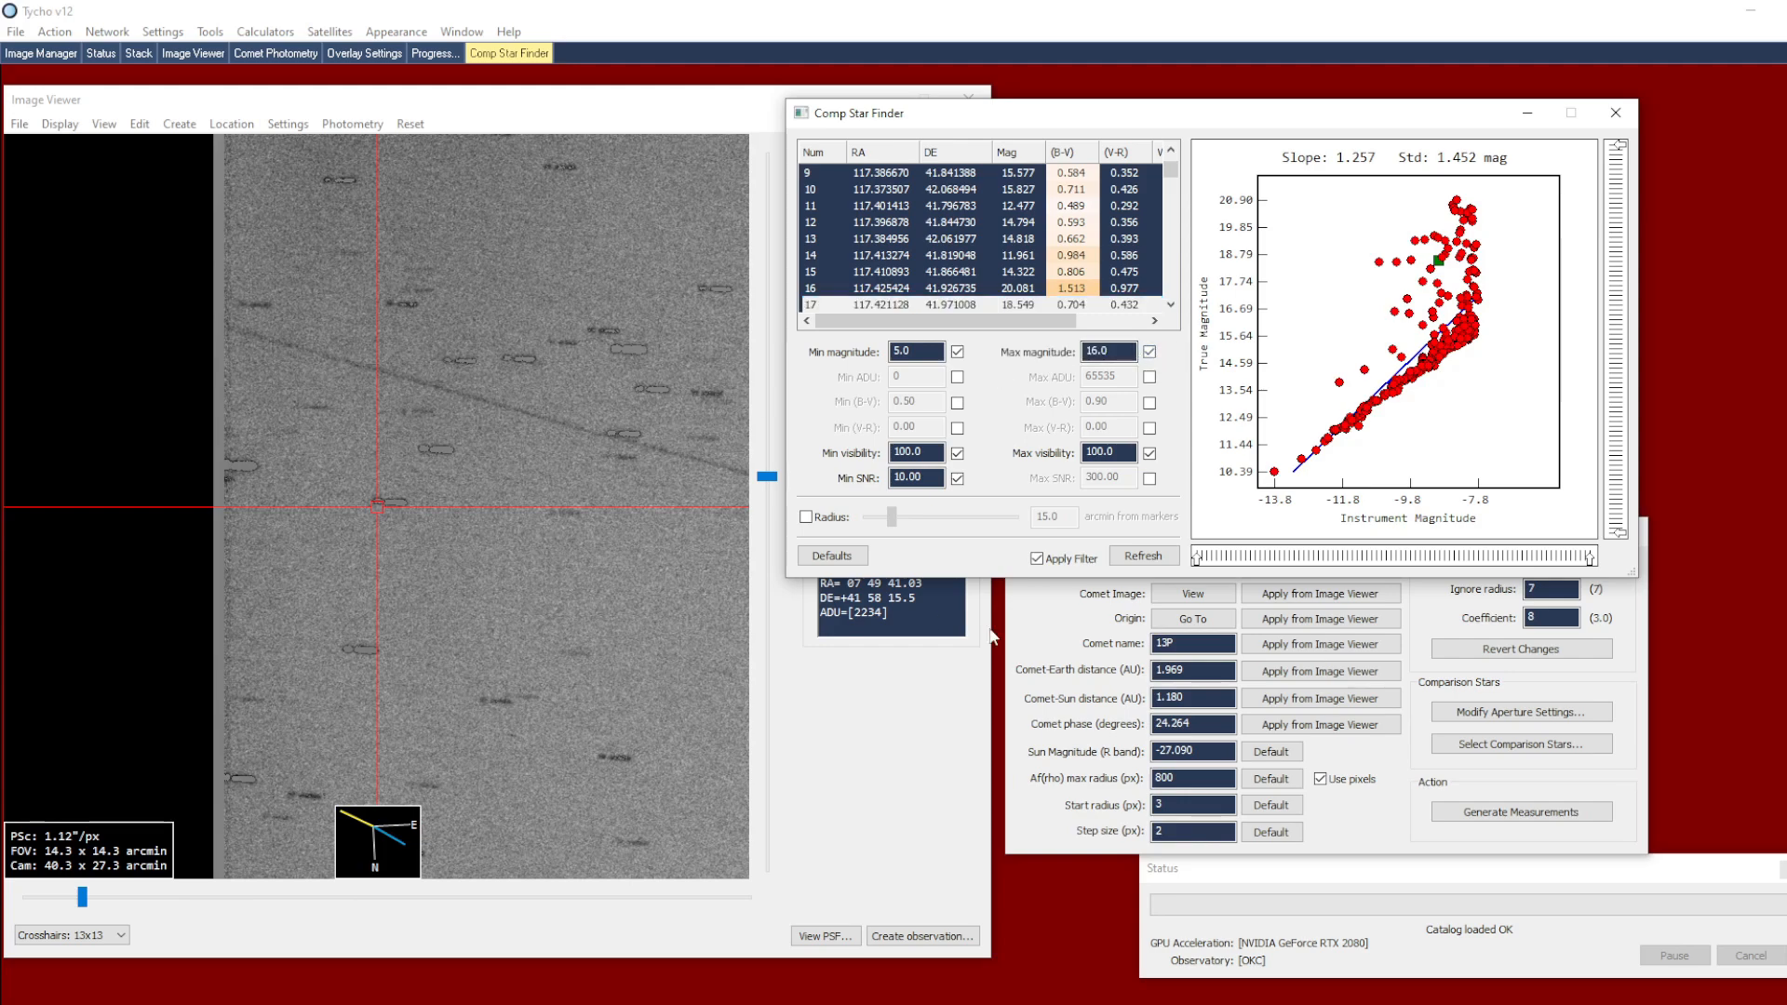
Display the star image close up around the selected outlier and show the comparison star markers on it
{"action": "left_click", "coordinate": [1031, 631]}
{"action": "left_click", "coordinate": [1159, 571]}
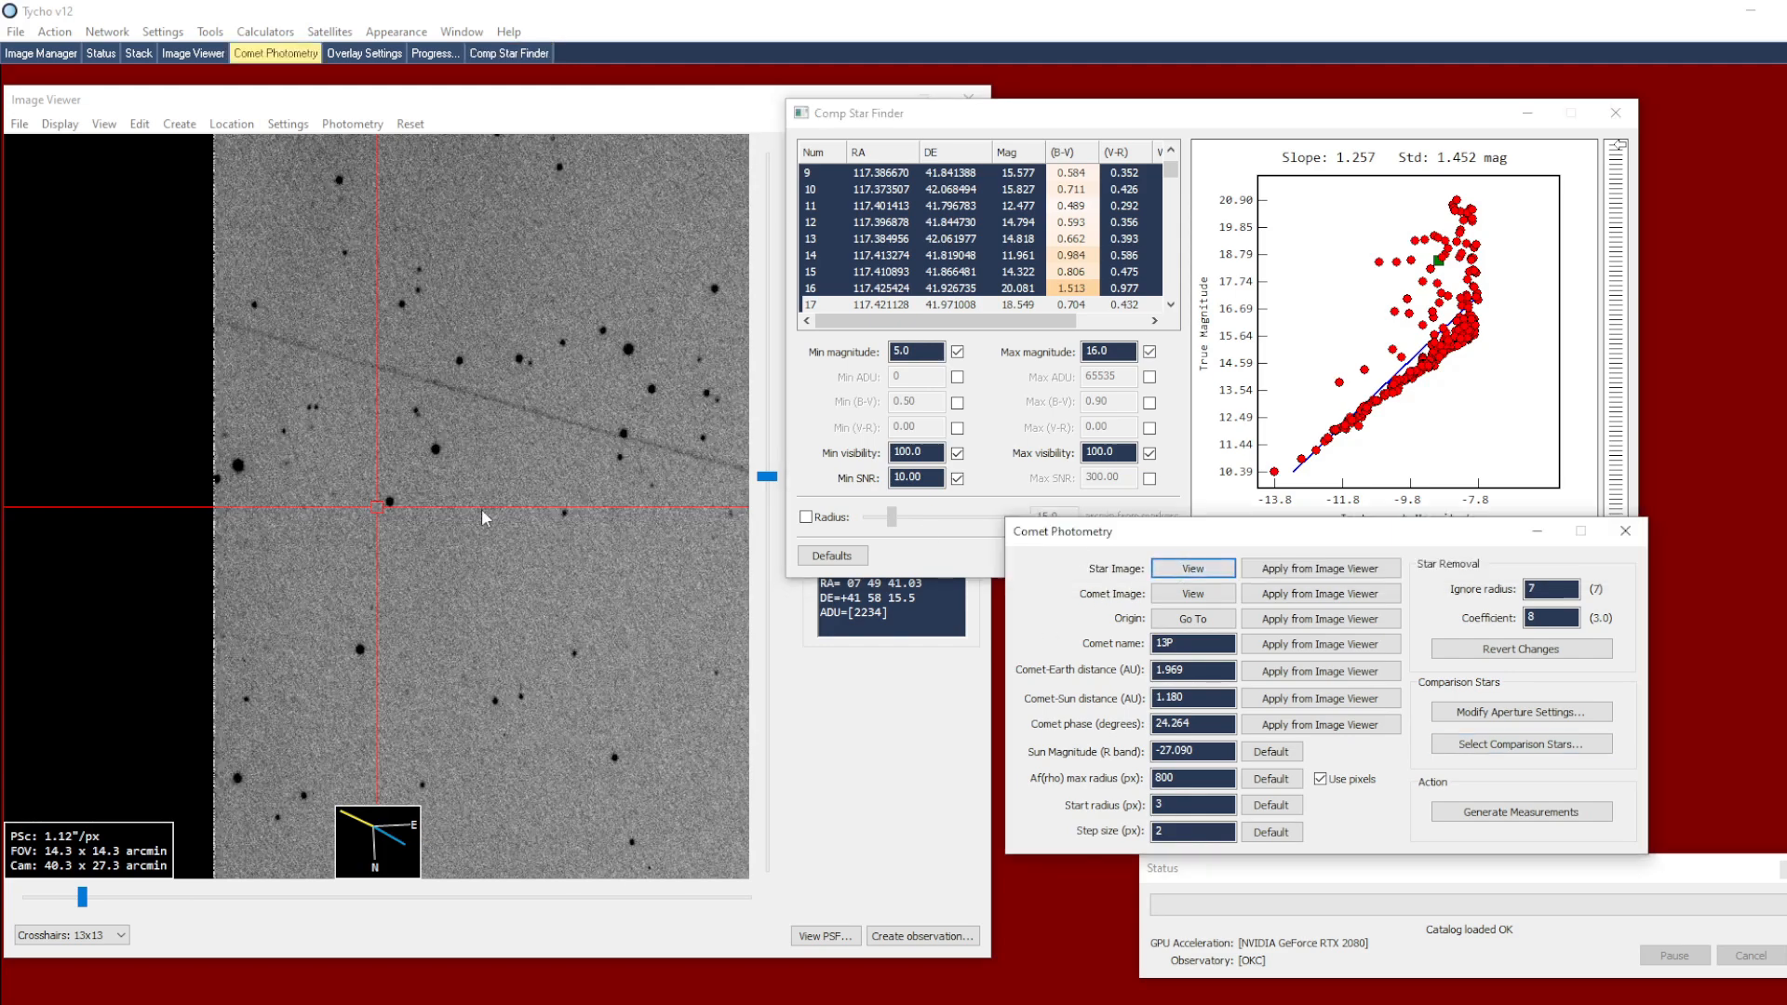
{"action": "scroll", "coordinate": [435, 507], "scroll_direction": "up", "scroll_amount": 1}
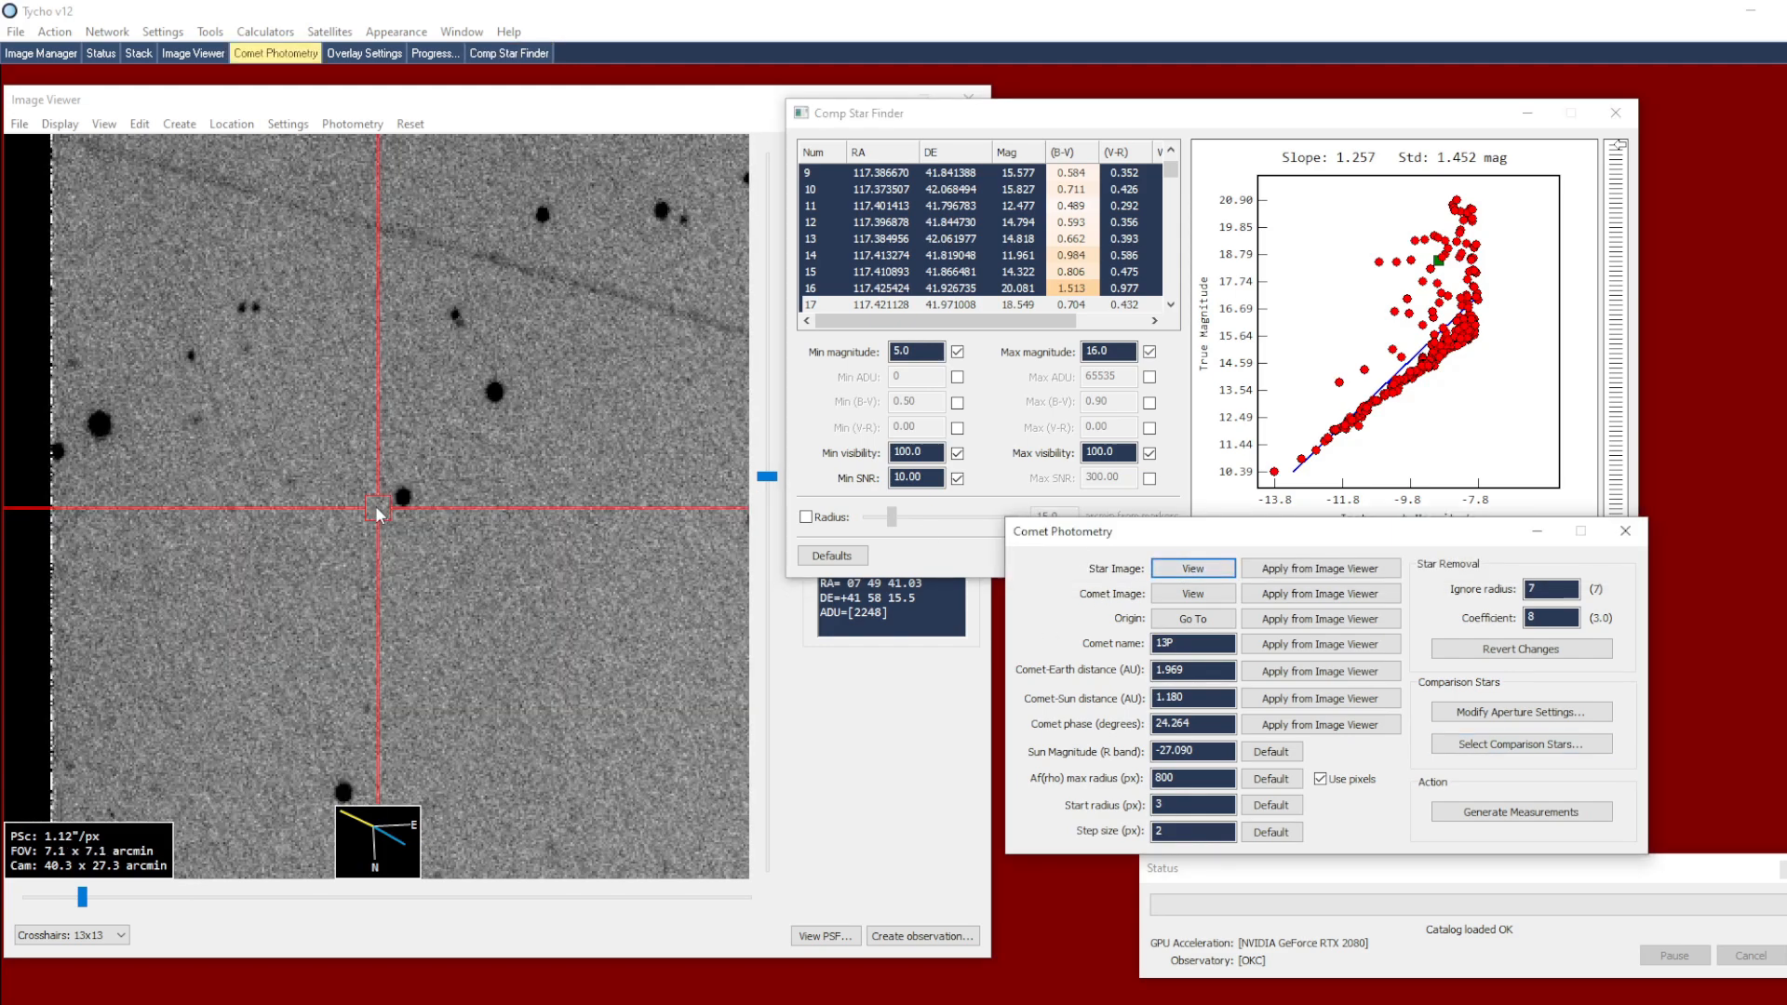
{"action": "scroll", "coordinate": [377, 508], "scroll_direction": "up", "scroll_amount": 1}
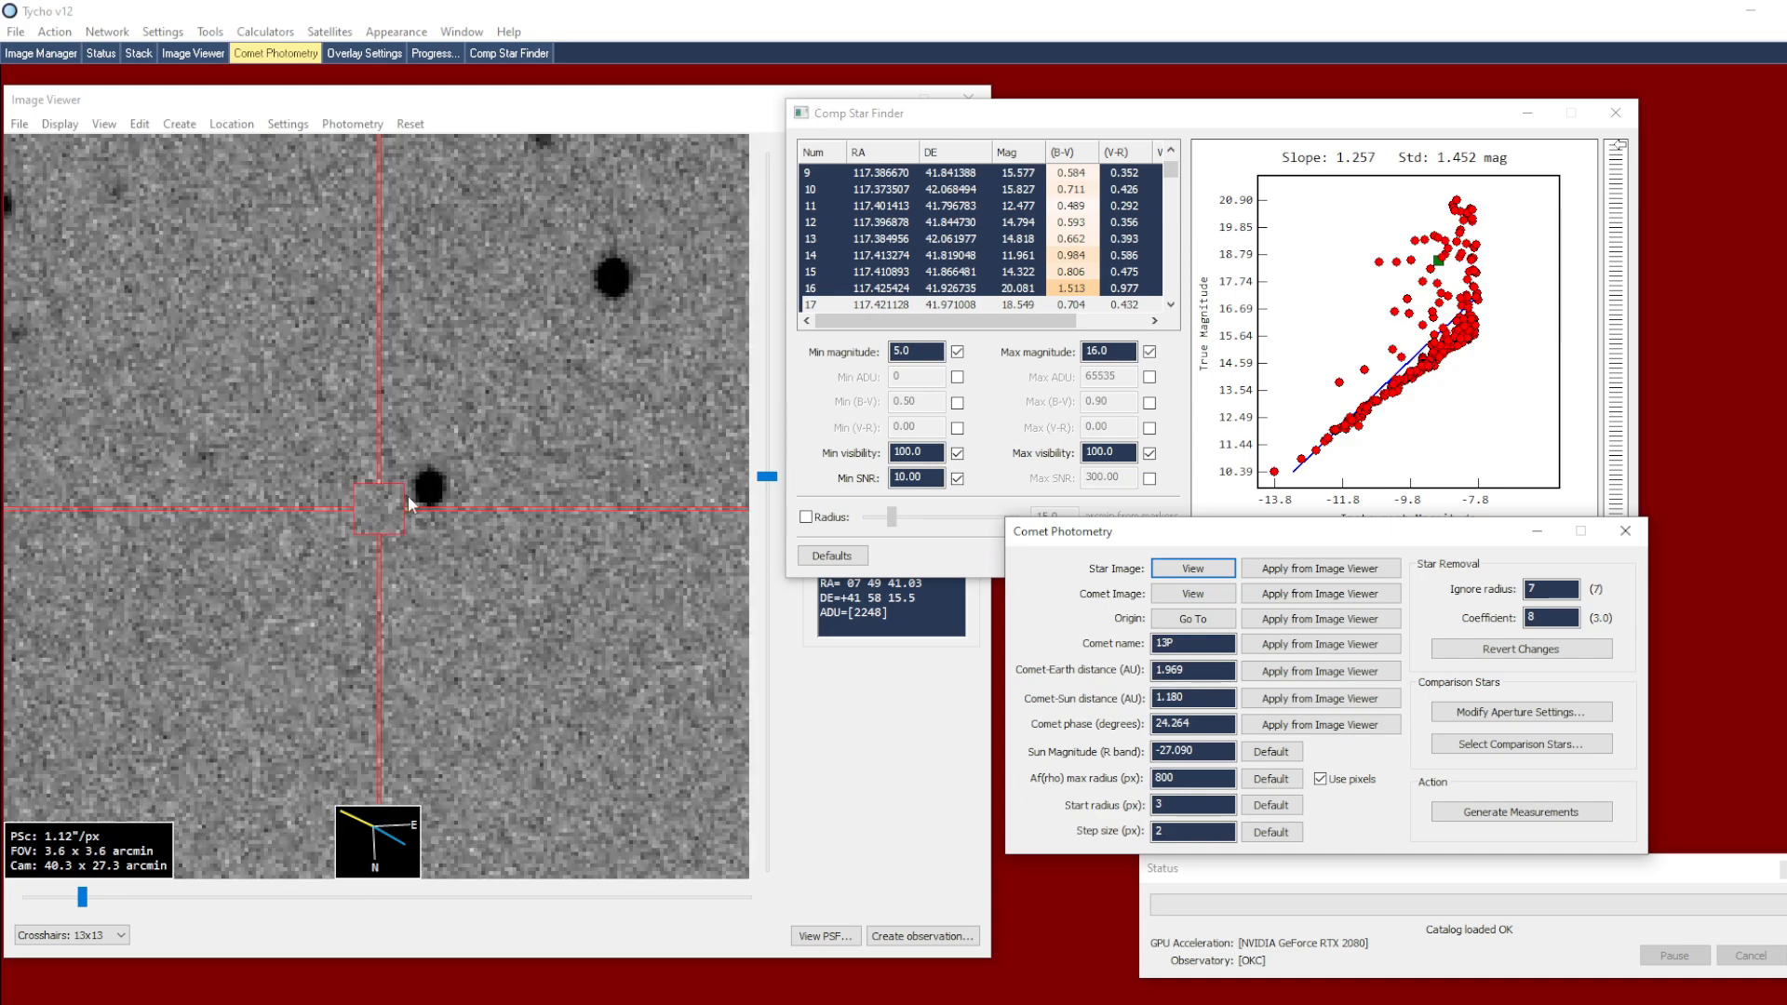
{"action": "left_click", "coordinate": [352, 124]}
{"action": "left_click", "coordinate": [409, 141]}
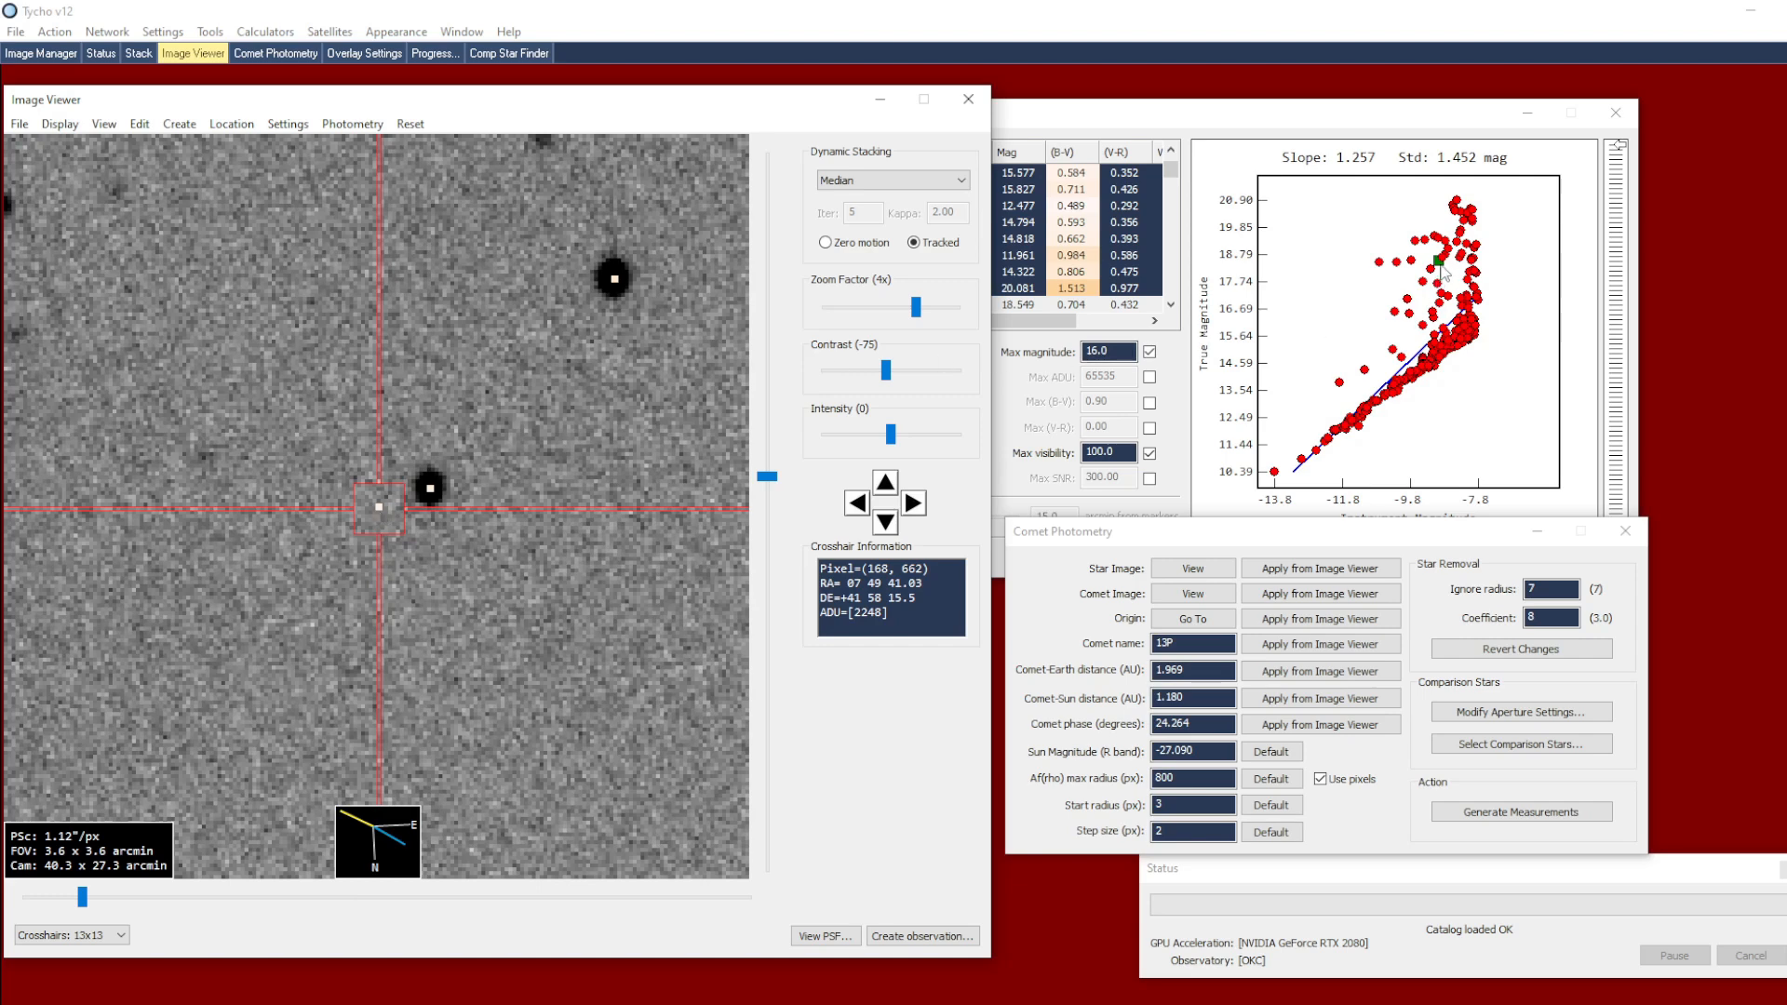
Check several outliers above the fit line against the star image and refresh the comparison stars with the 16.0 magnitude limit
{"action": "left_click", "coordinate": [1445, 296]}
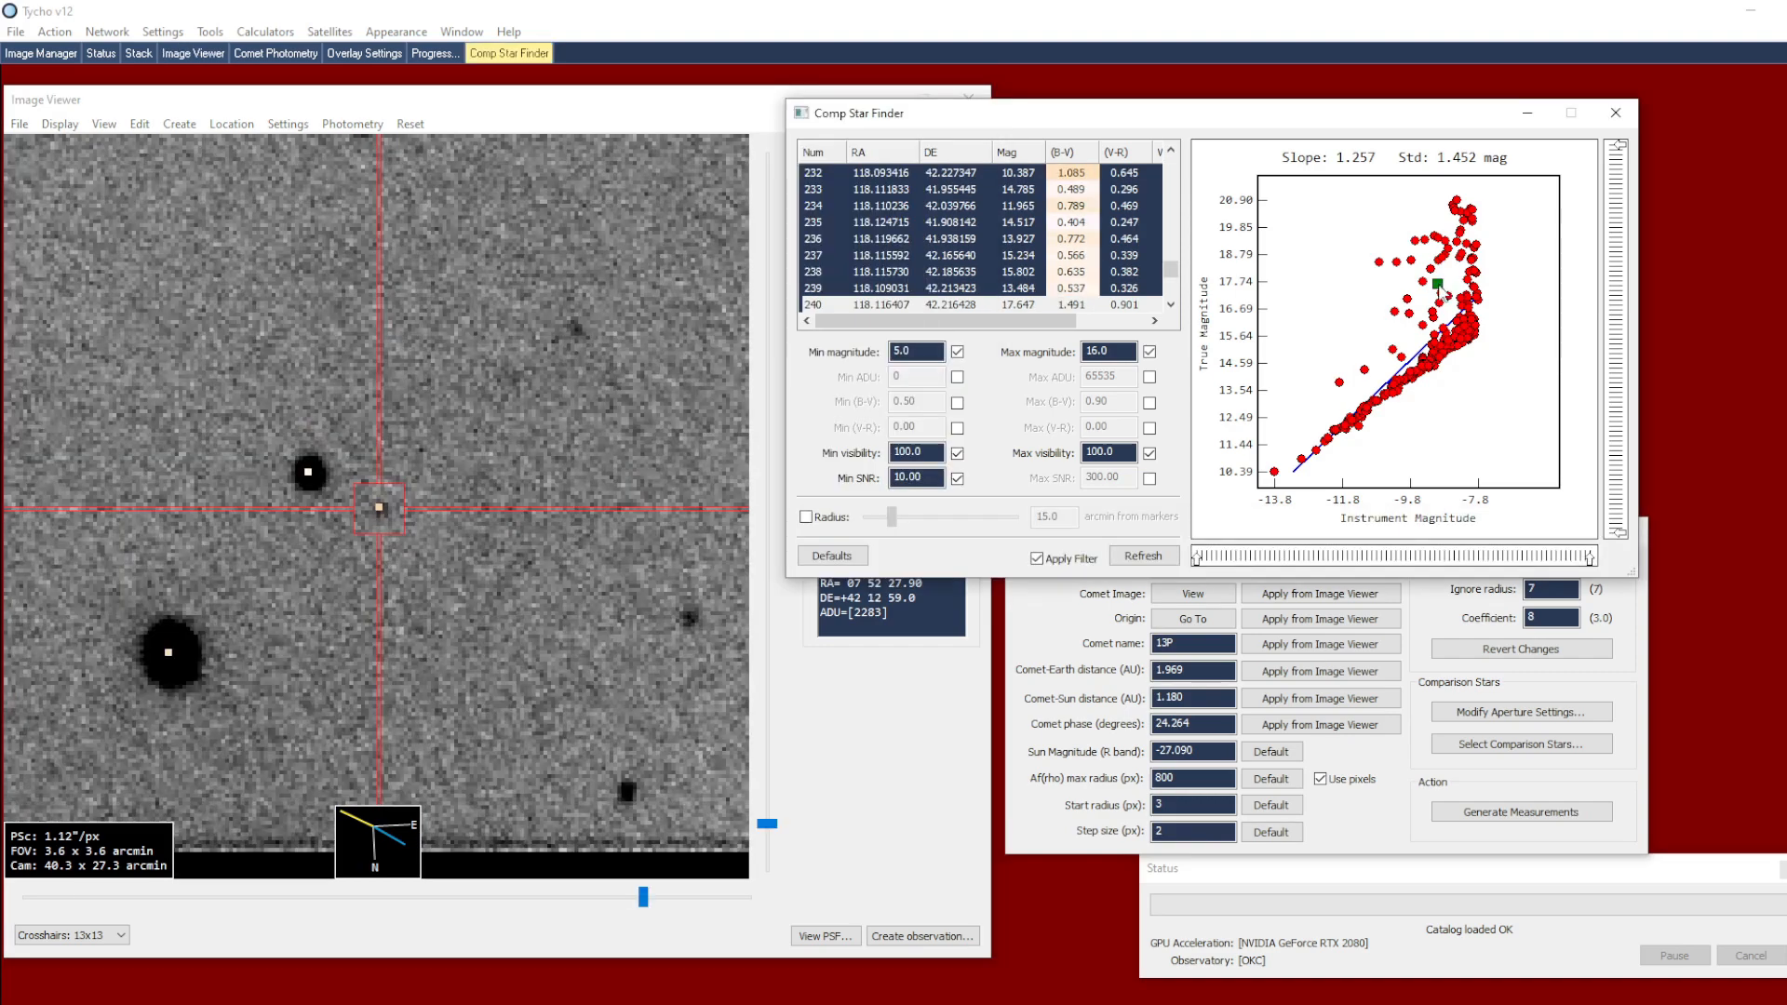
{"action": "left_click", "coordinate": [1461, 261]}
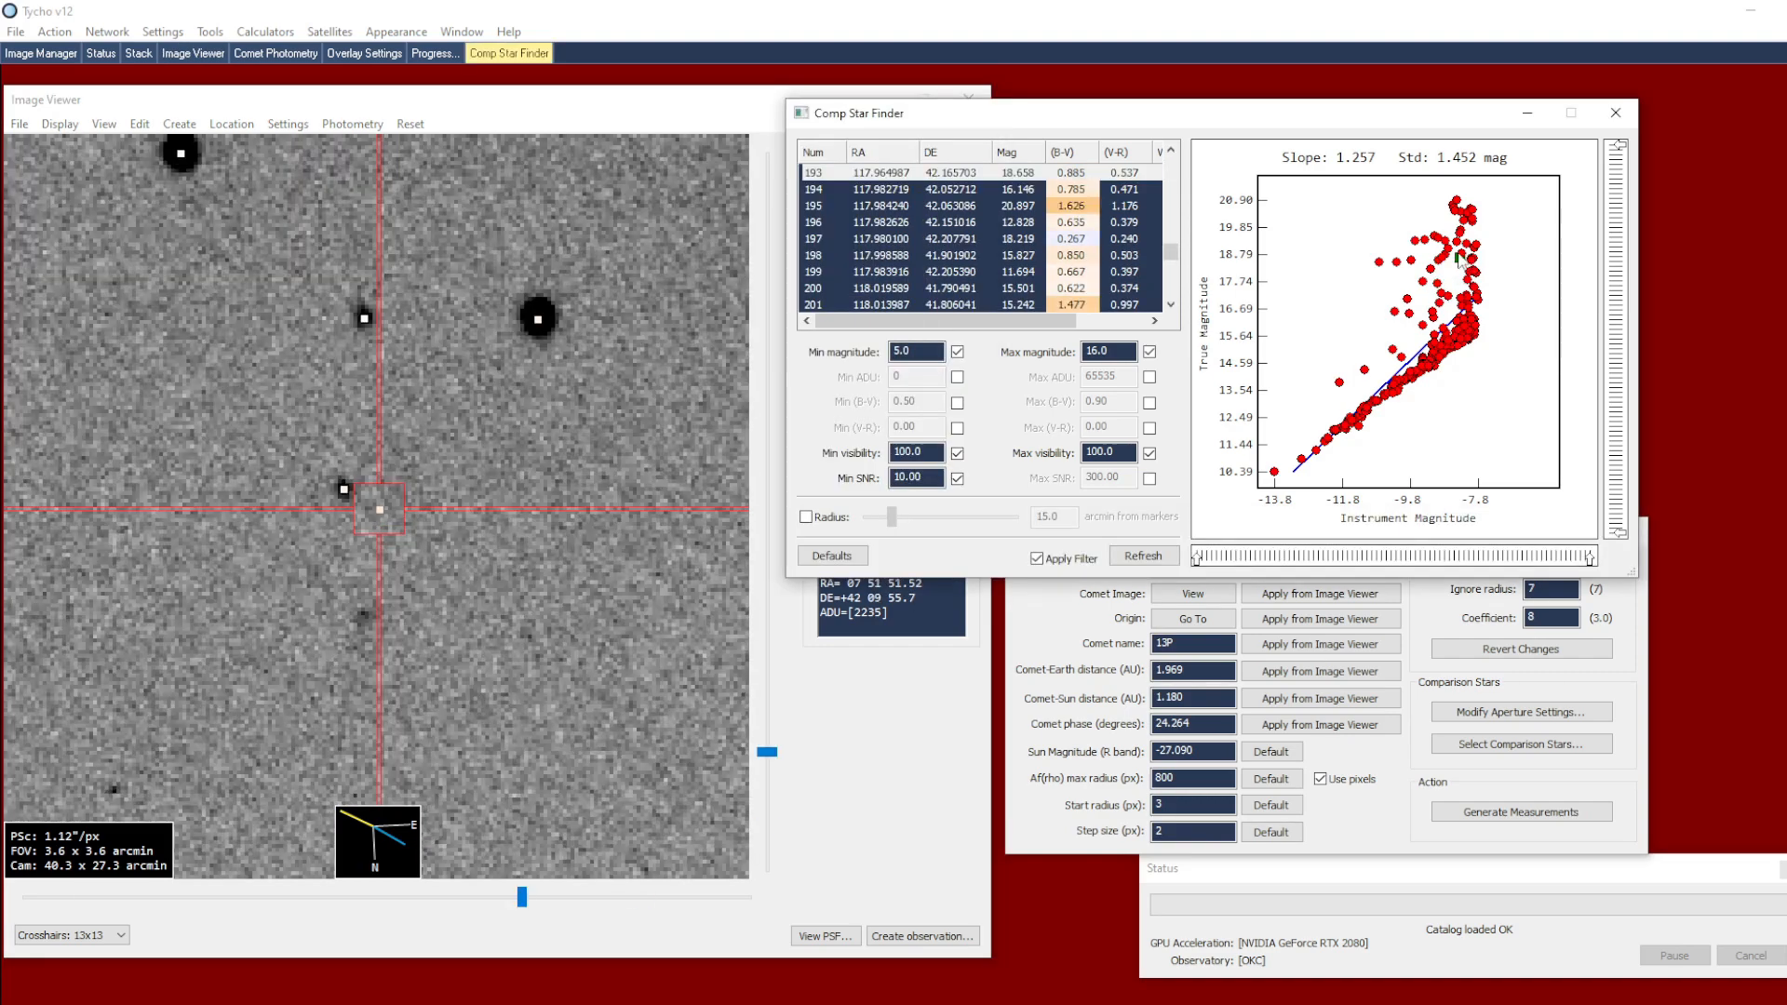
{"action": "left_click", "coordinate": [1401, 317]}
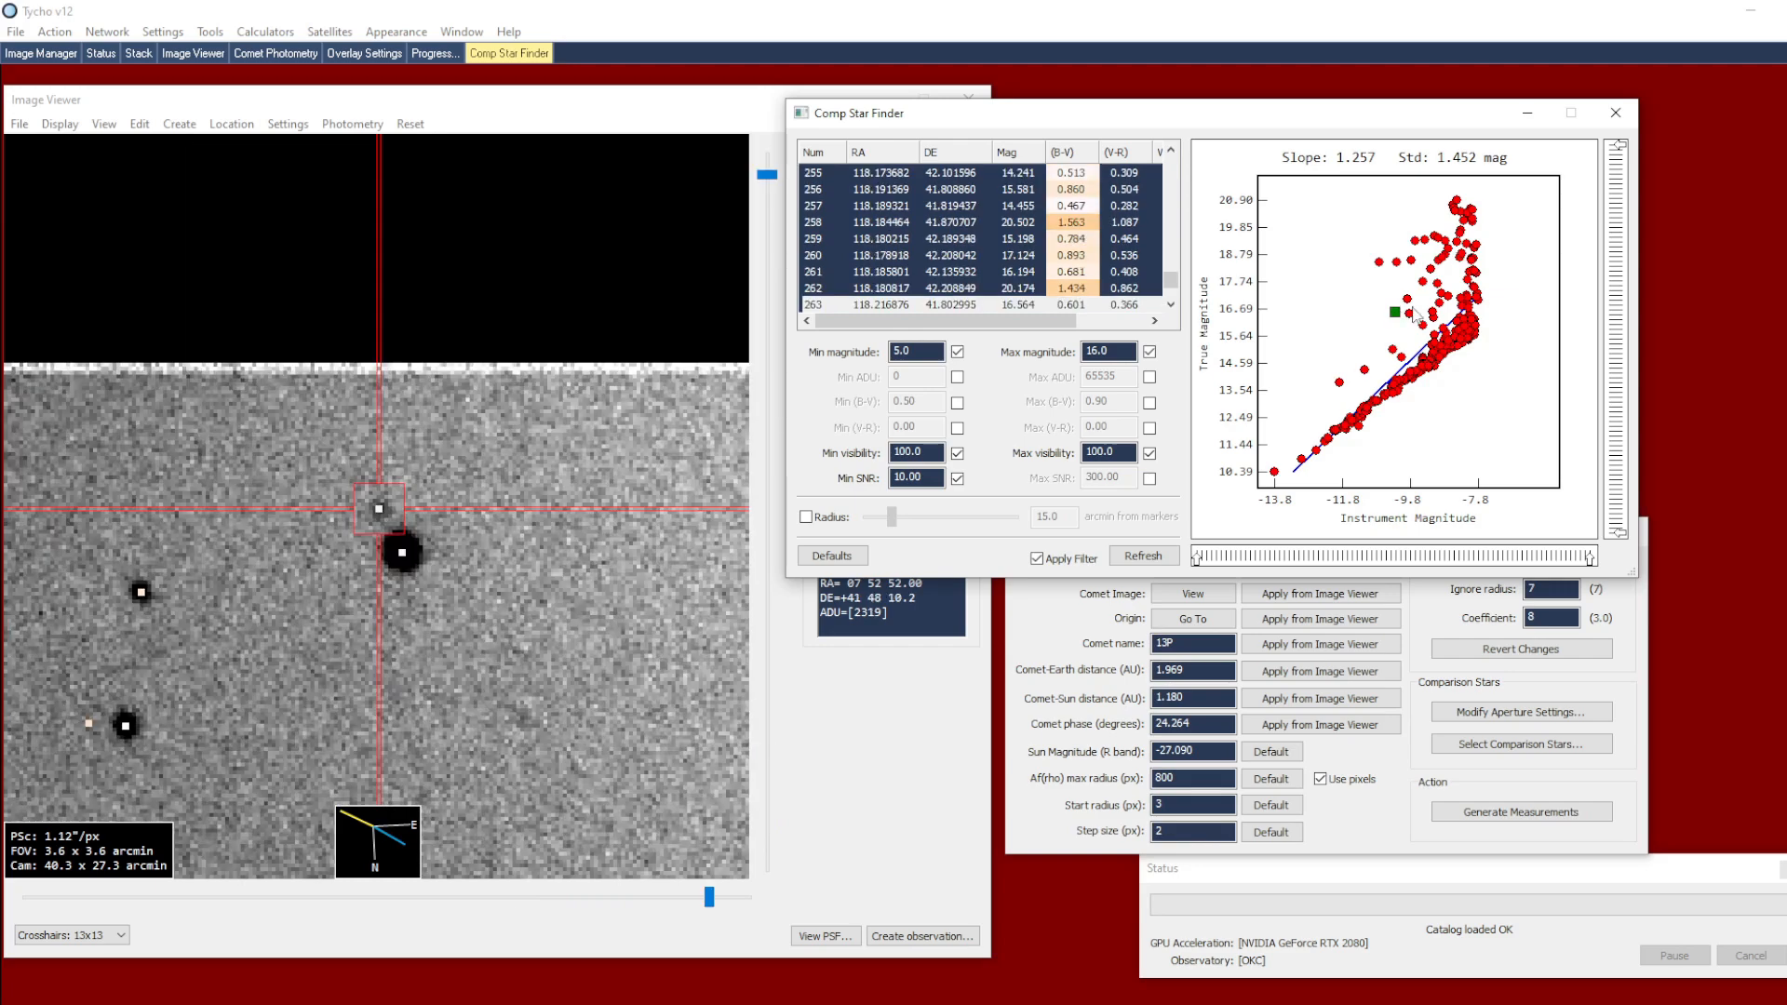
{"action": "left_click", "coordinate": [1412, 321]}
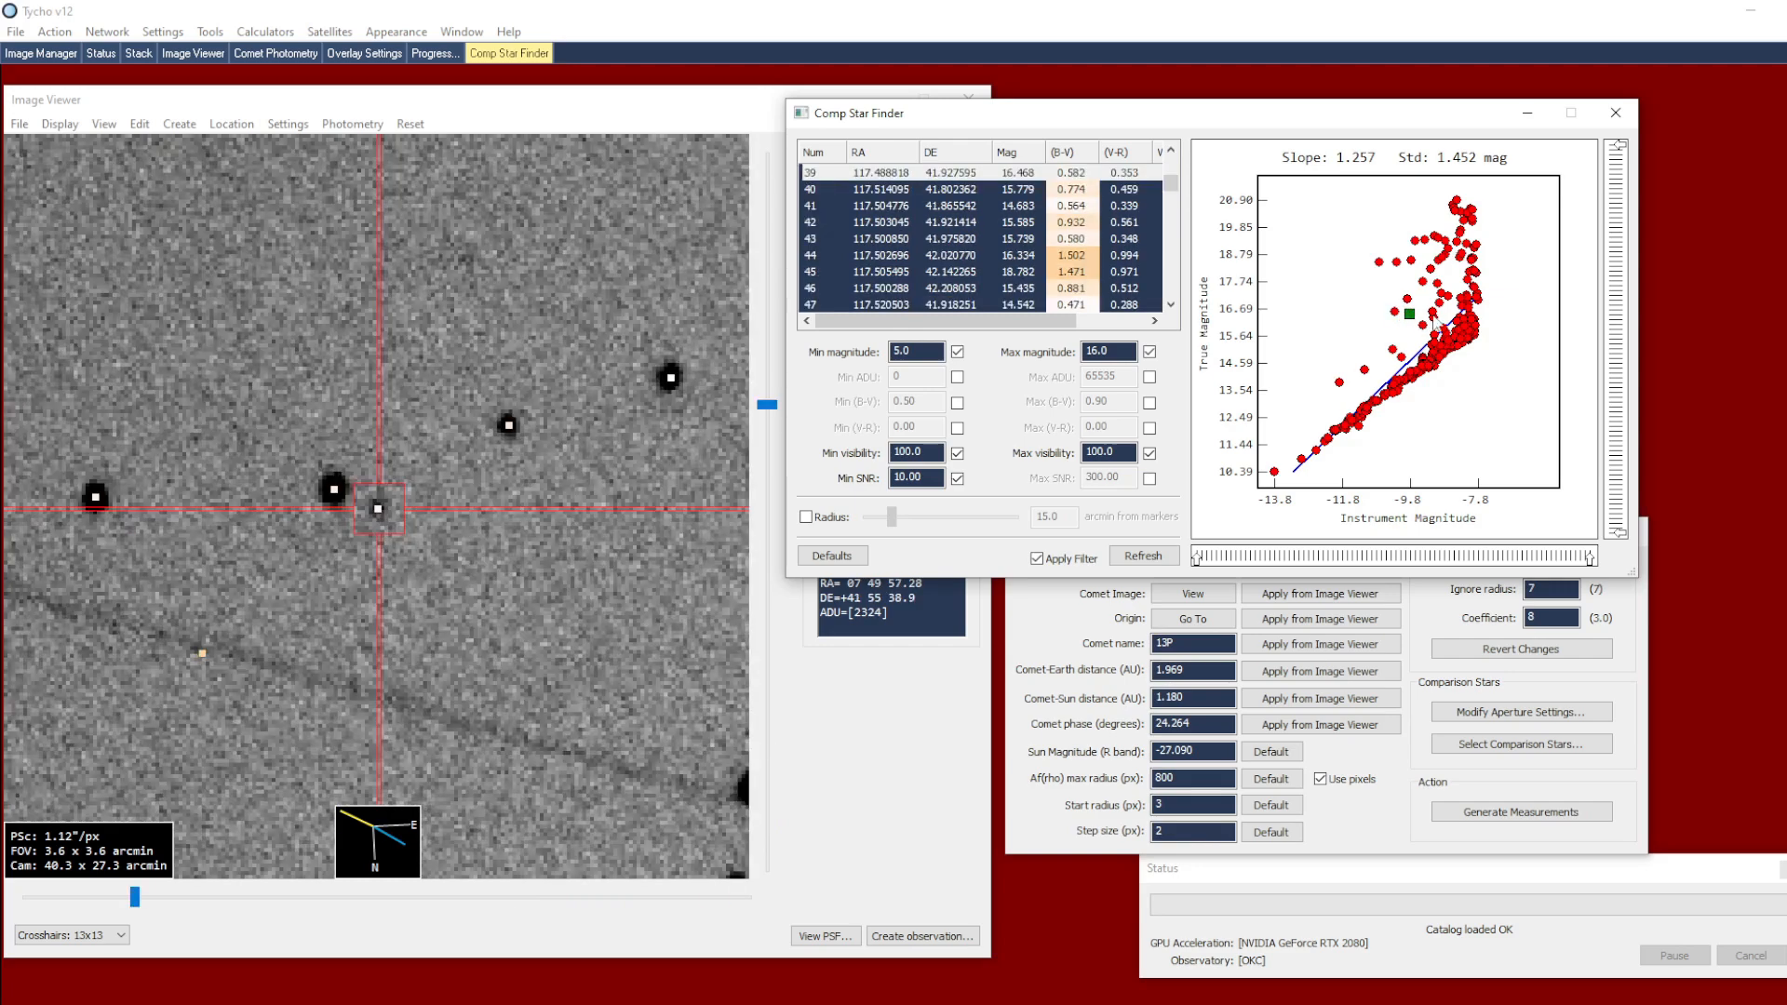
{"action": "left_click", "coordinate": [1433, 319]}
{"action": "left_click", "coordinate": [1431, 314]}
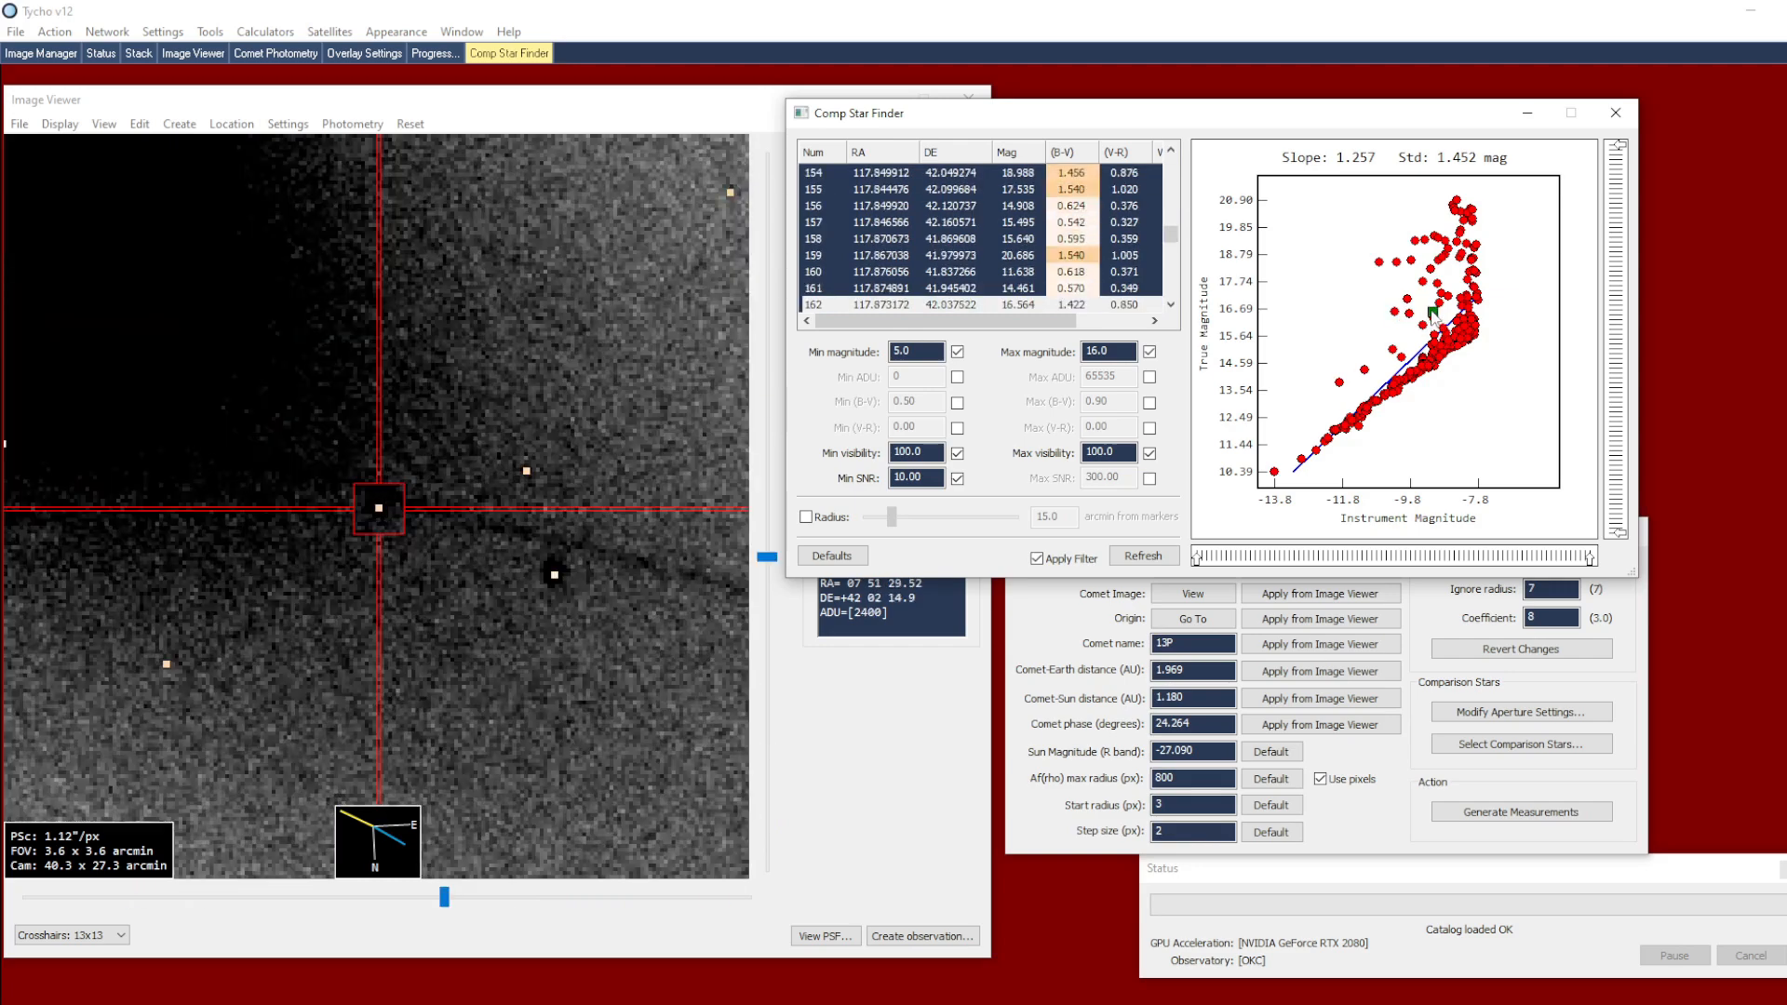
{"action": "left_click", "coordinate": [1438, 286]}
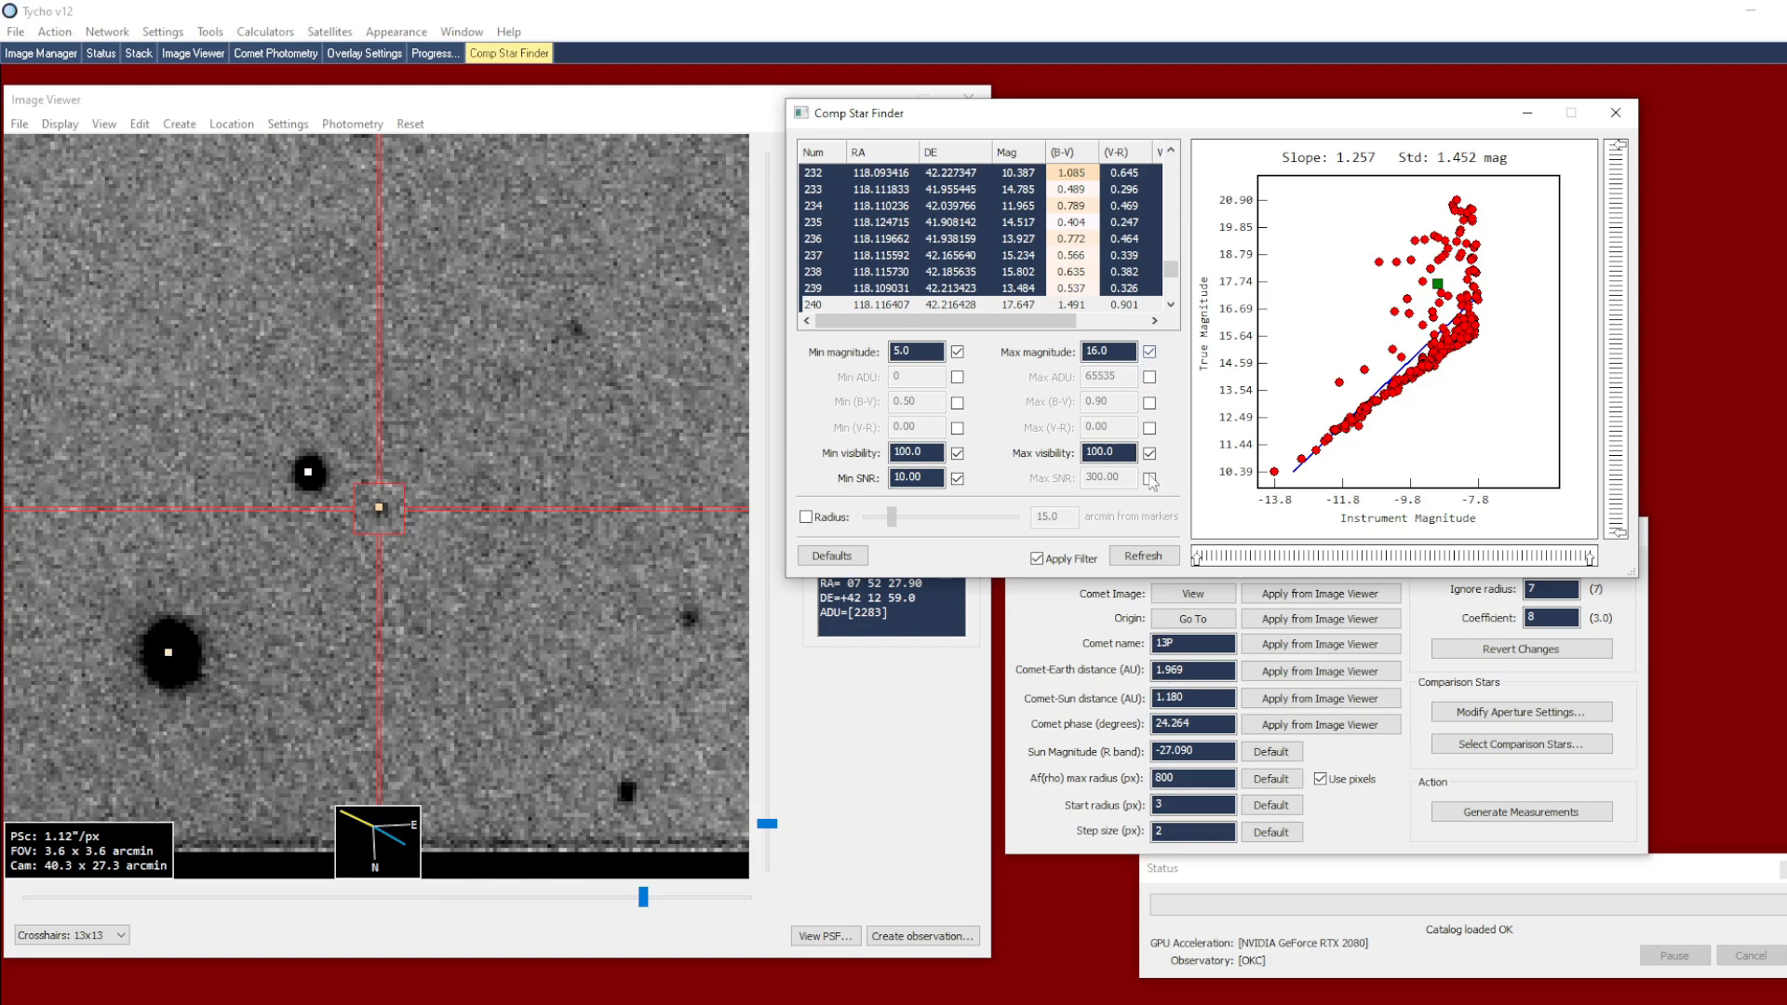
{"action": "left_click", "coordinate": [1144, 556]}
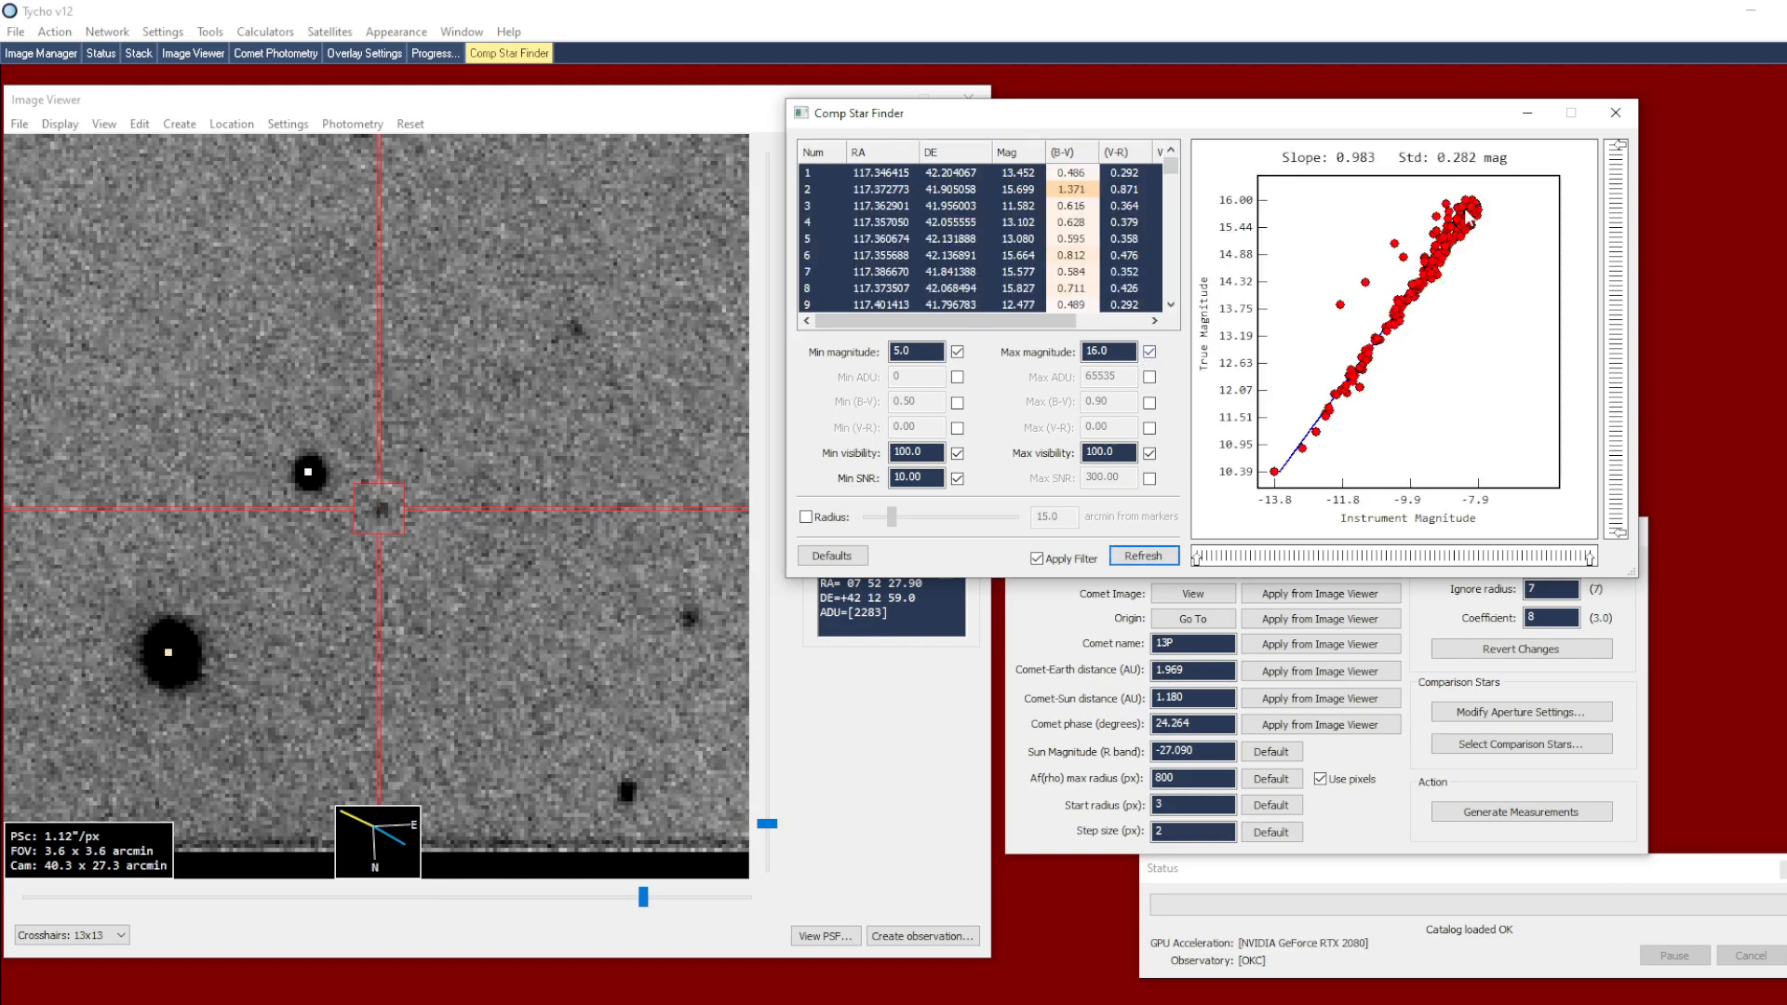
Locate a star of about magnitude 12 on the fit line and set the target aperture's radius 1 to 8.3
{"action": "left_click", "coordinate": [1337, 397]}
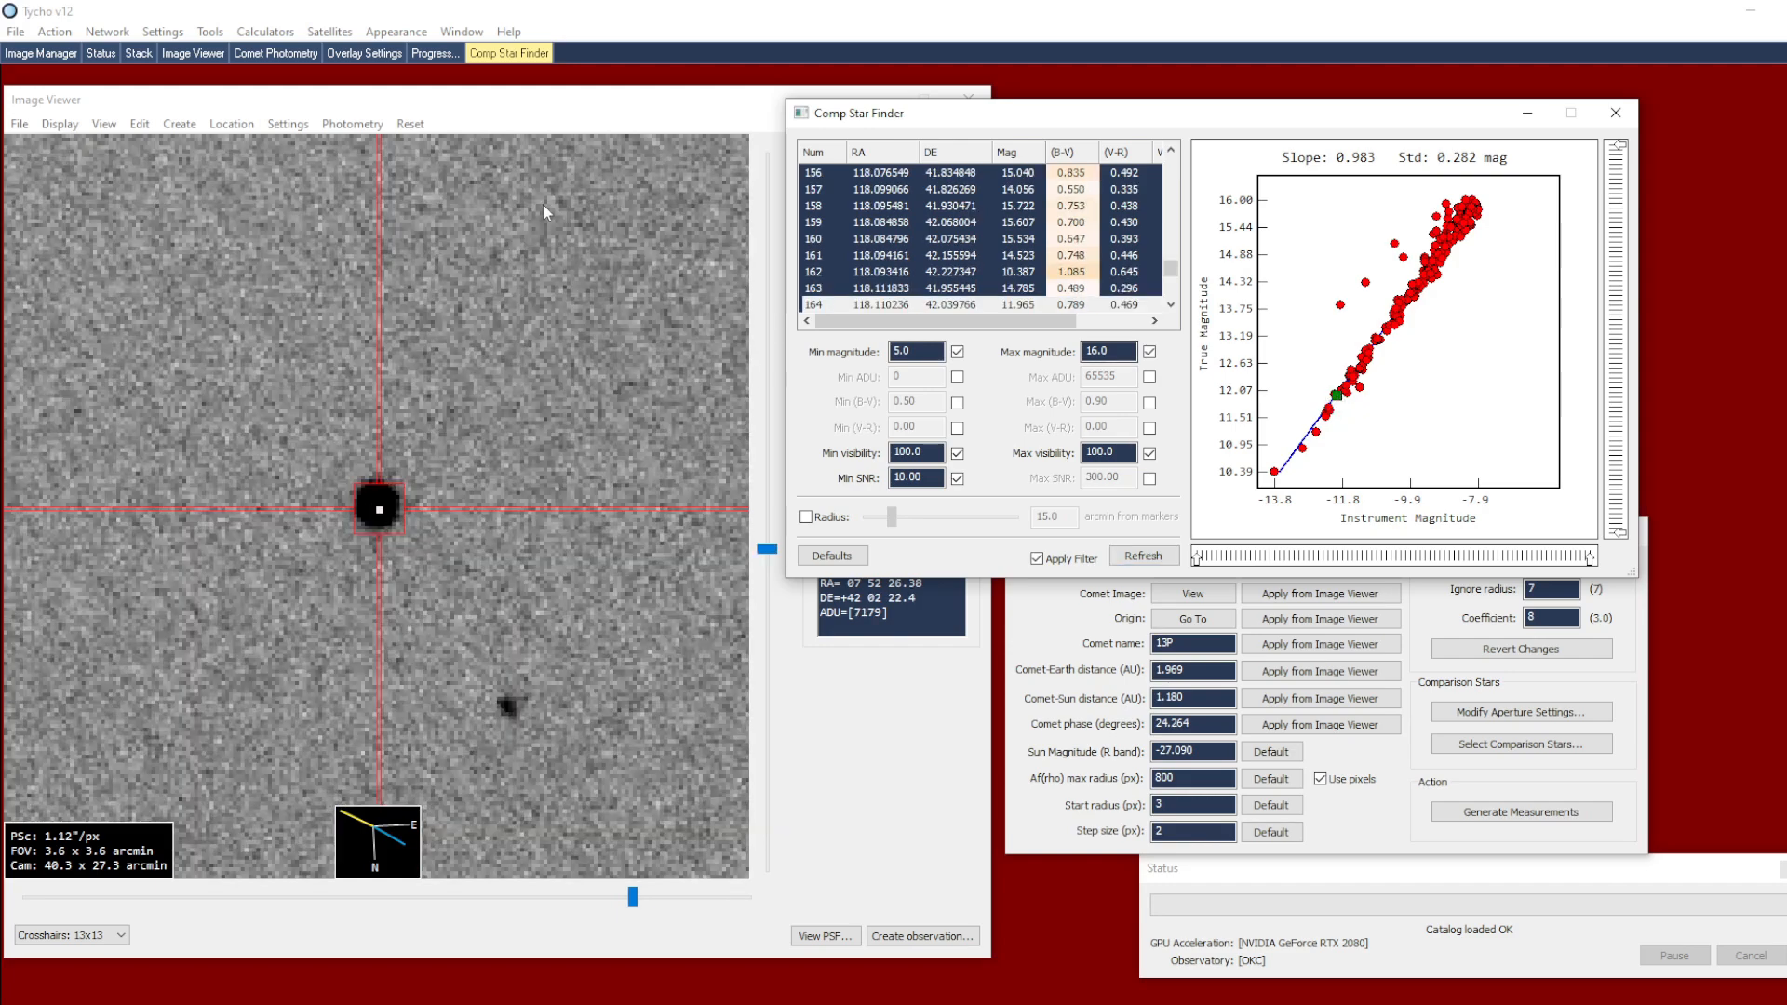
{"action": "left_click", "coordinate": [1481, 713]}
{"action": "left_click_drag", "start_coordinate": [1166, 612], "coordinate": [1128, 608]}
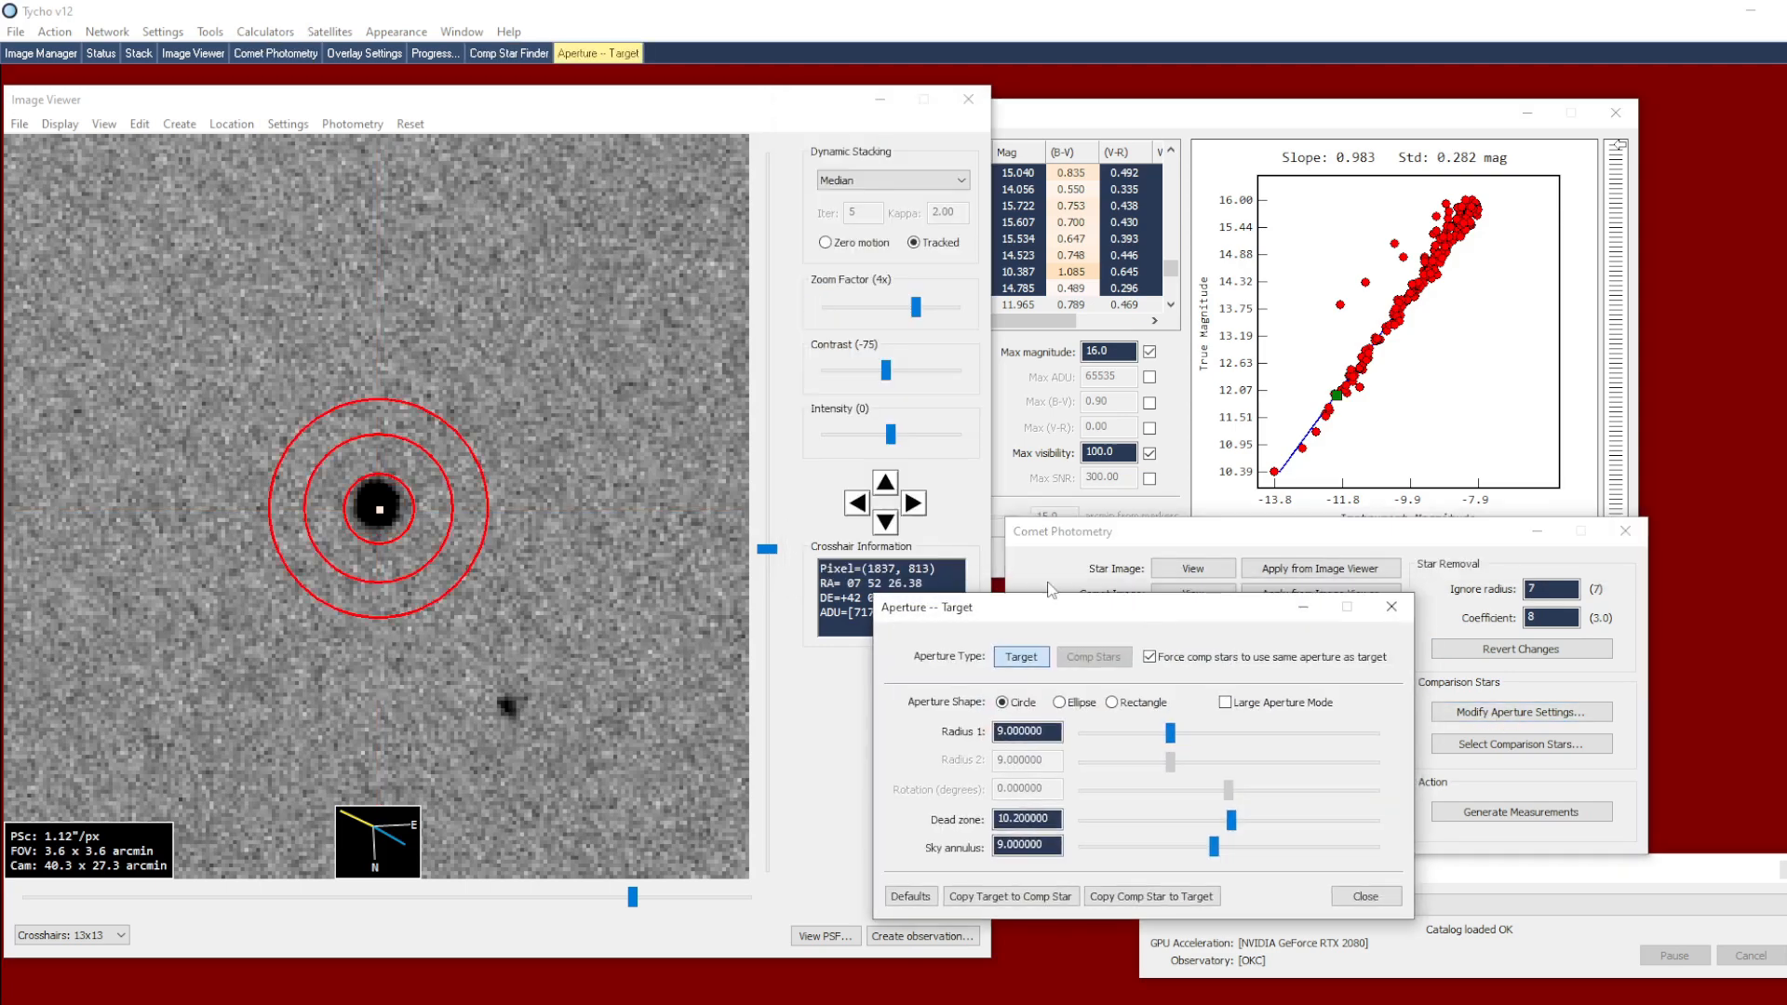
{"action": "scroll", "coordinate": [448, 494], "scroll_direction": "up", "scroll_amount": 2}
{"action": "scroll", "coordinate": [353, 507], "scroll_direction": "down", "scroll_amount": 1}
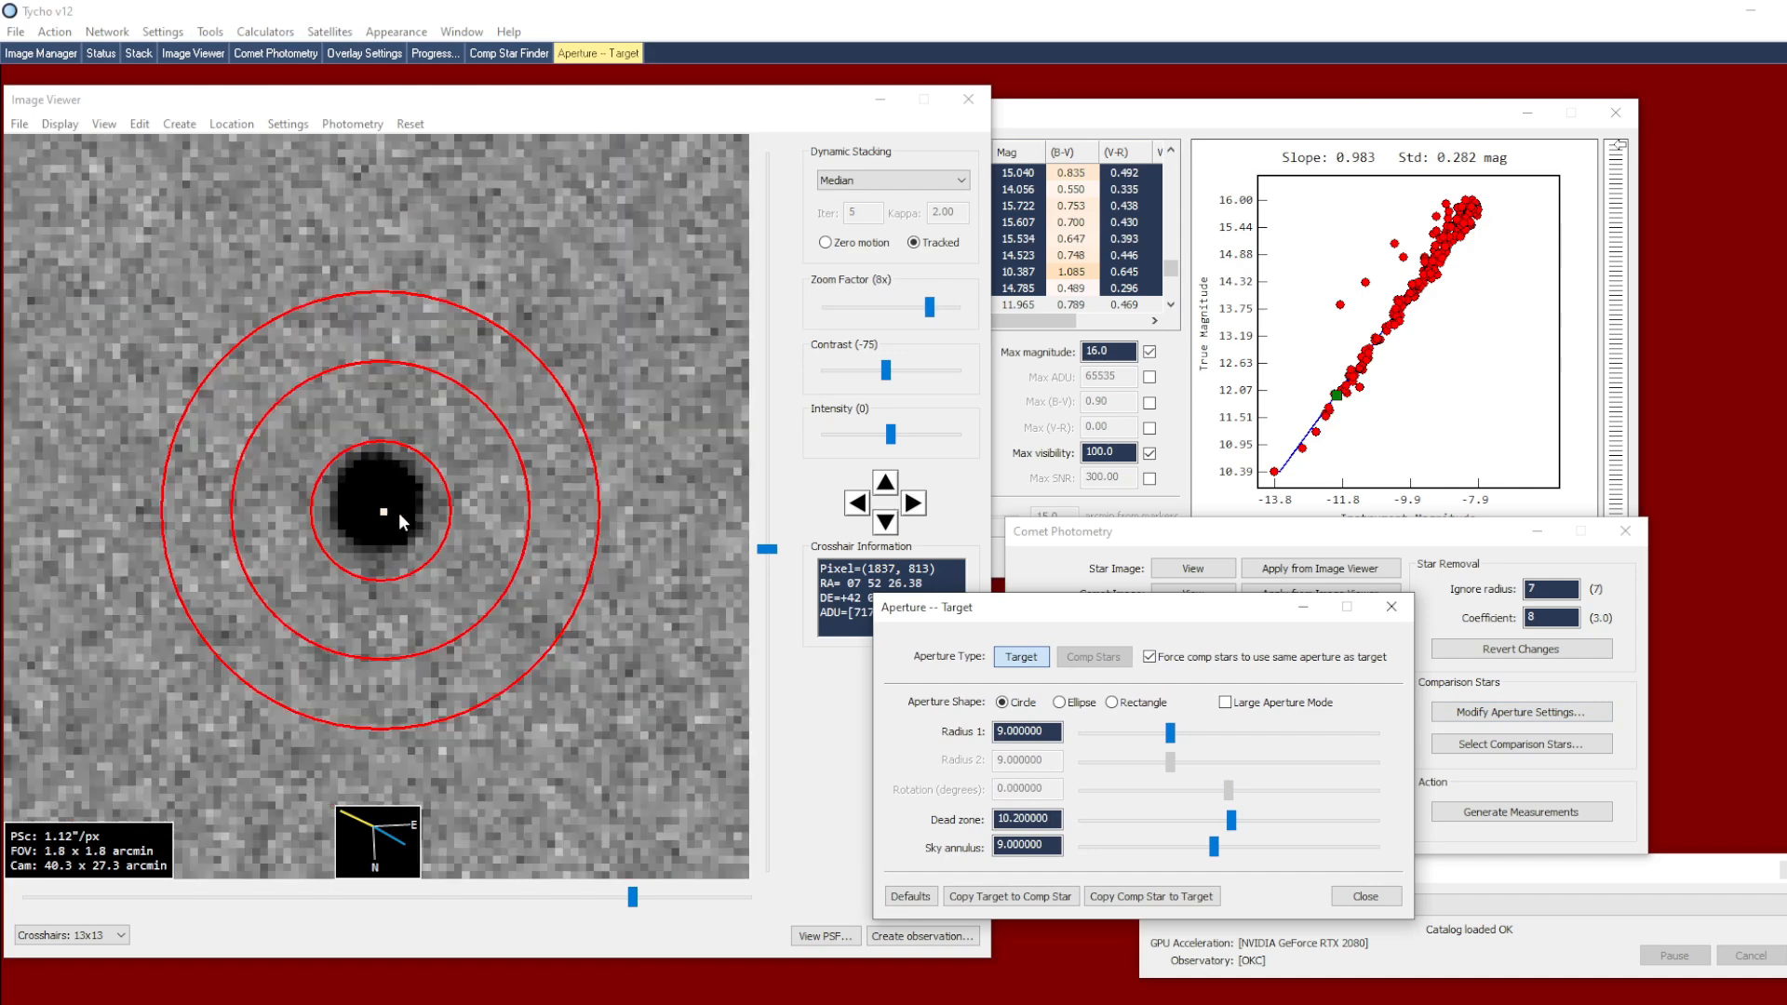
{"action": "left_click_drag", "start_coordinate": [1170, 732], "coordinate": [1161, 731]}
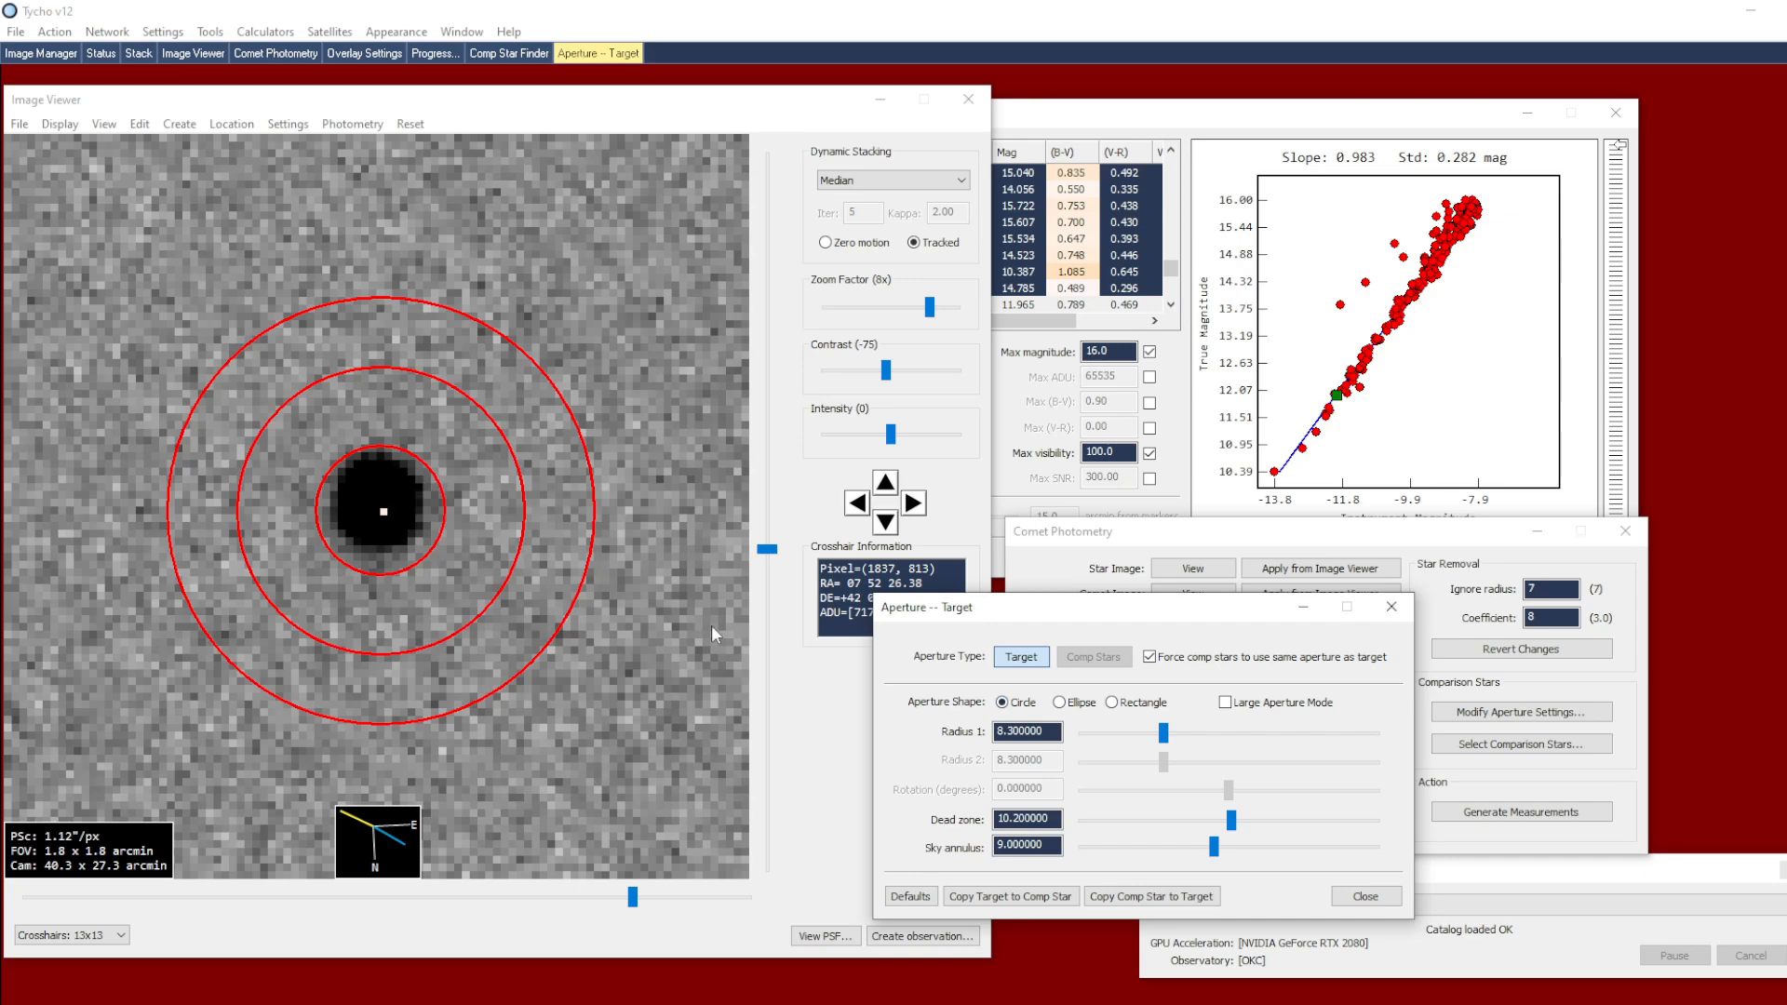
{"action": "left_click", "coordinate": [1363, 897]}
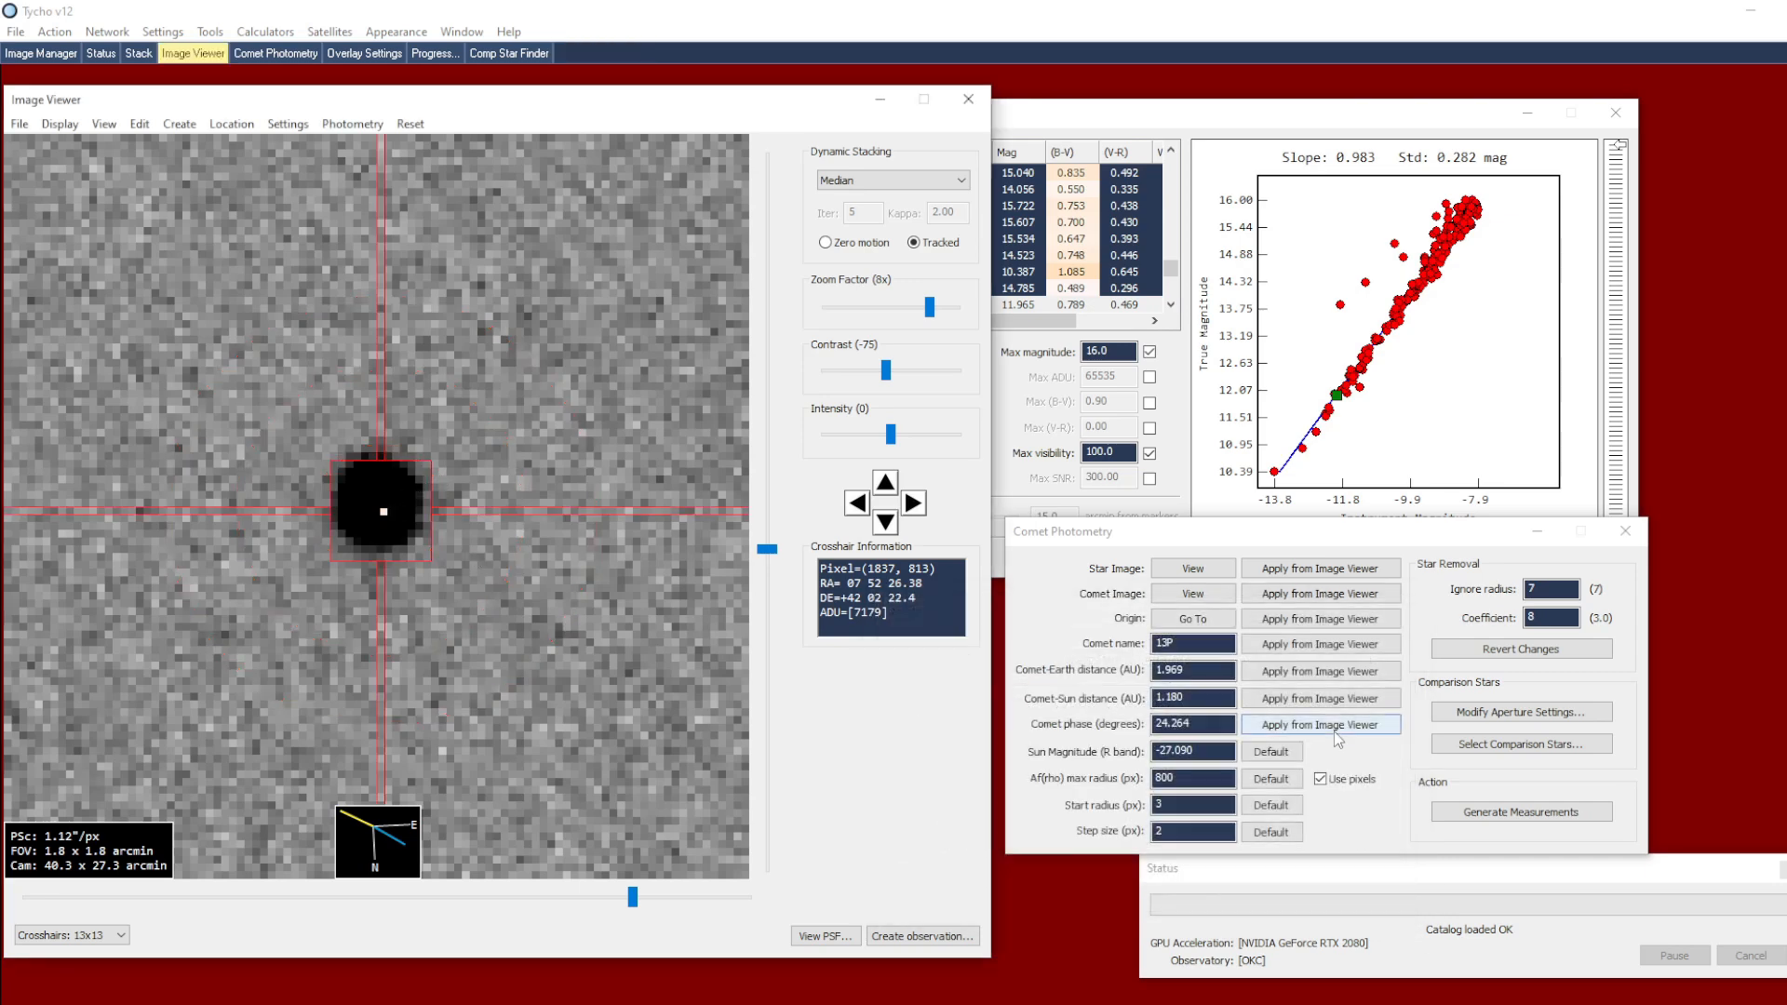
Add three stars on the fit line, between about magnitude 12.0 and 12.2, to the active comparison stars
{"action": "right_click", "coordinate": [1340, 398]}
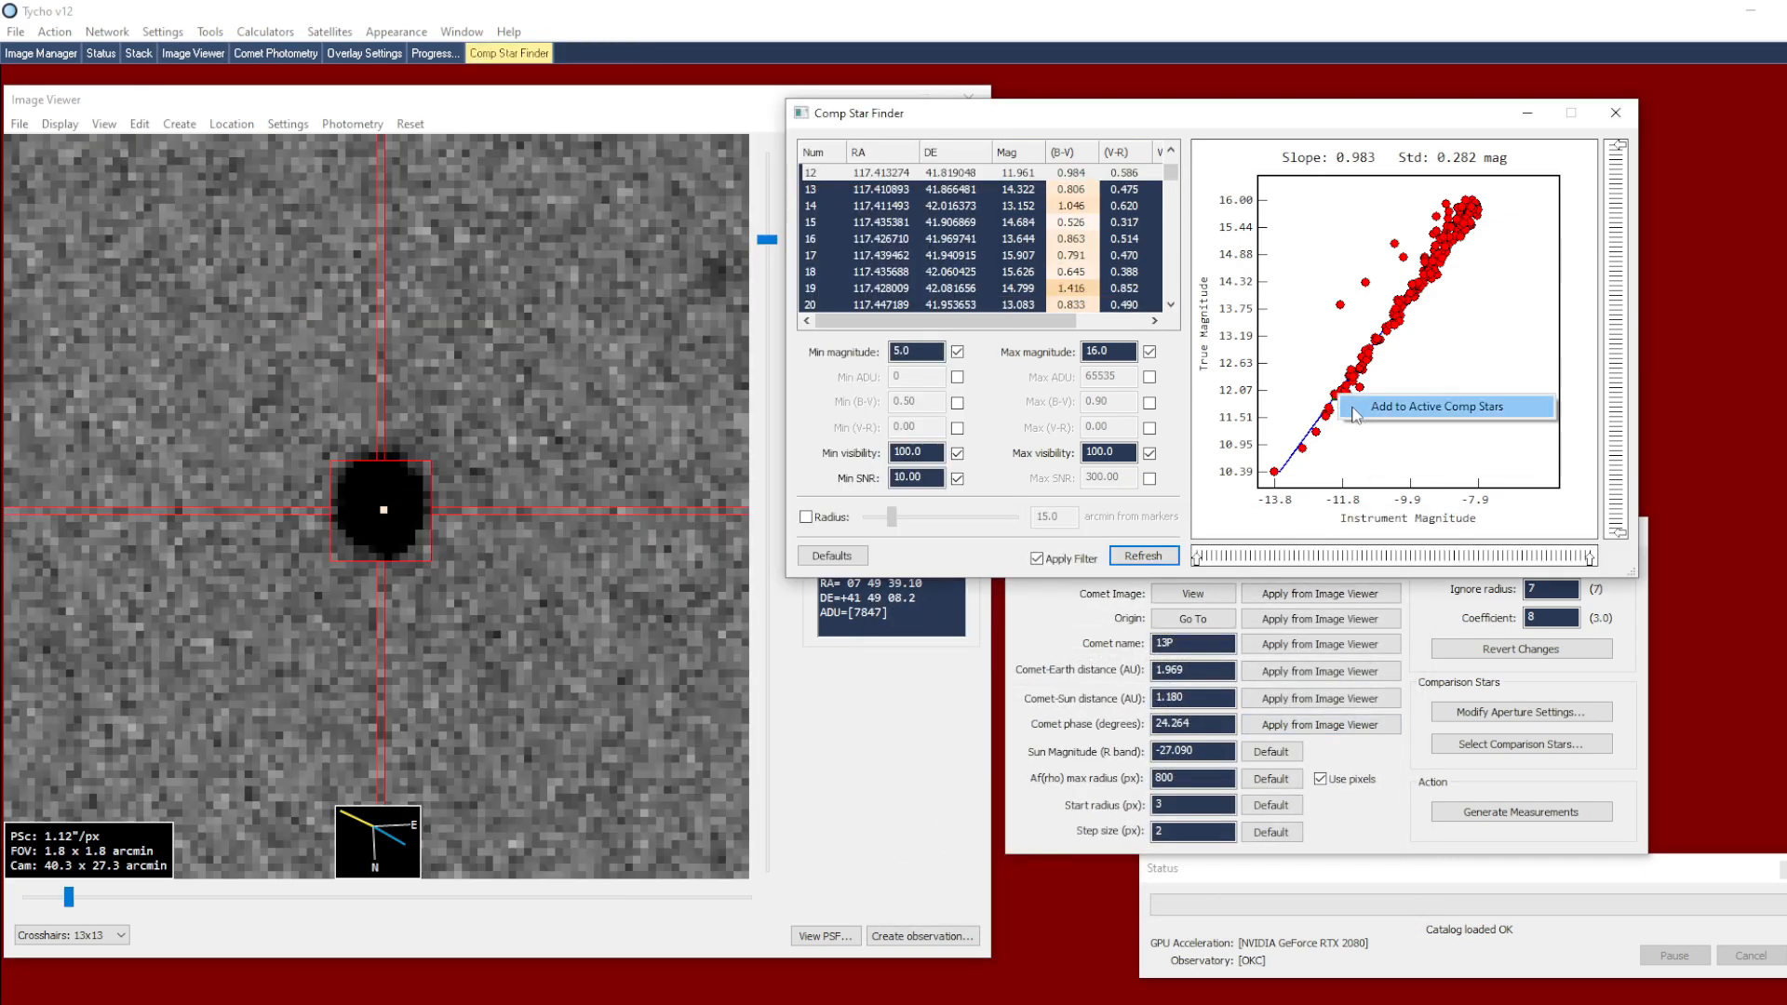
{"action": "left_click", "coordinate": [1357, 408]}
{"action": "left_click", "coordinate": [1351, 405]}
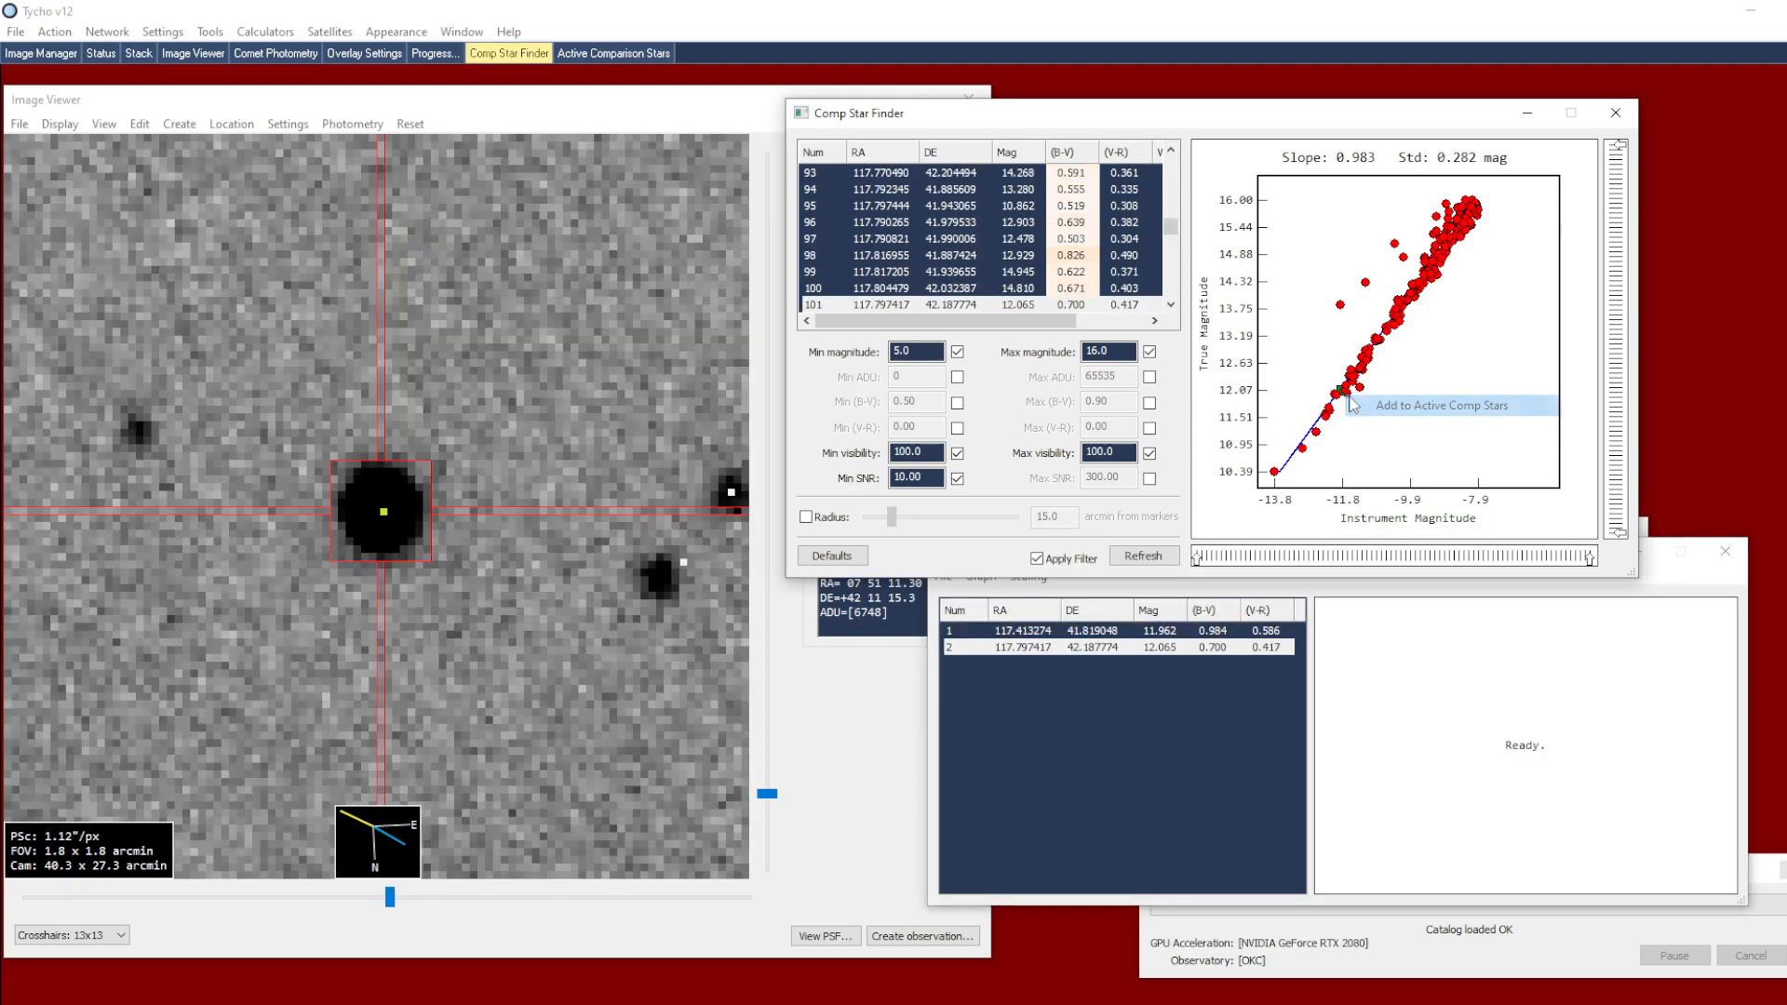
{"action": "left_click", "coordinate": [1347, 386]}
{"action": "right_click", "coordinate": [1349, 389]}
{"action": "left_click", "coordinate": [1364, 401]}
Add four more stars along the fit line, between about magnitude 12.4 and 12.9, to the active comparison stars
{"action": "right_click", "coordinate": [1357, 374]}
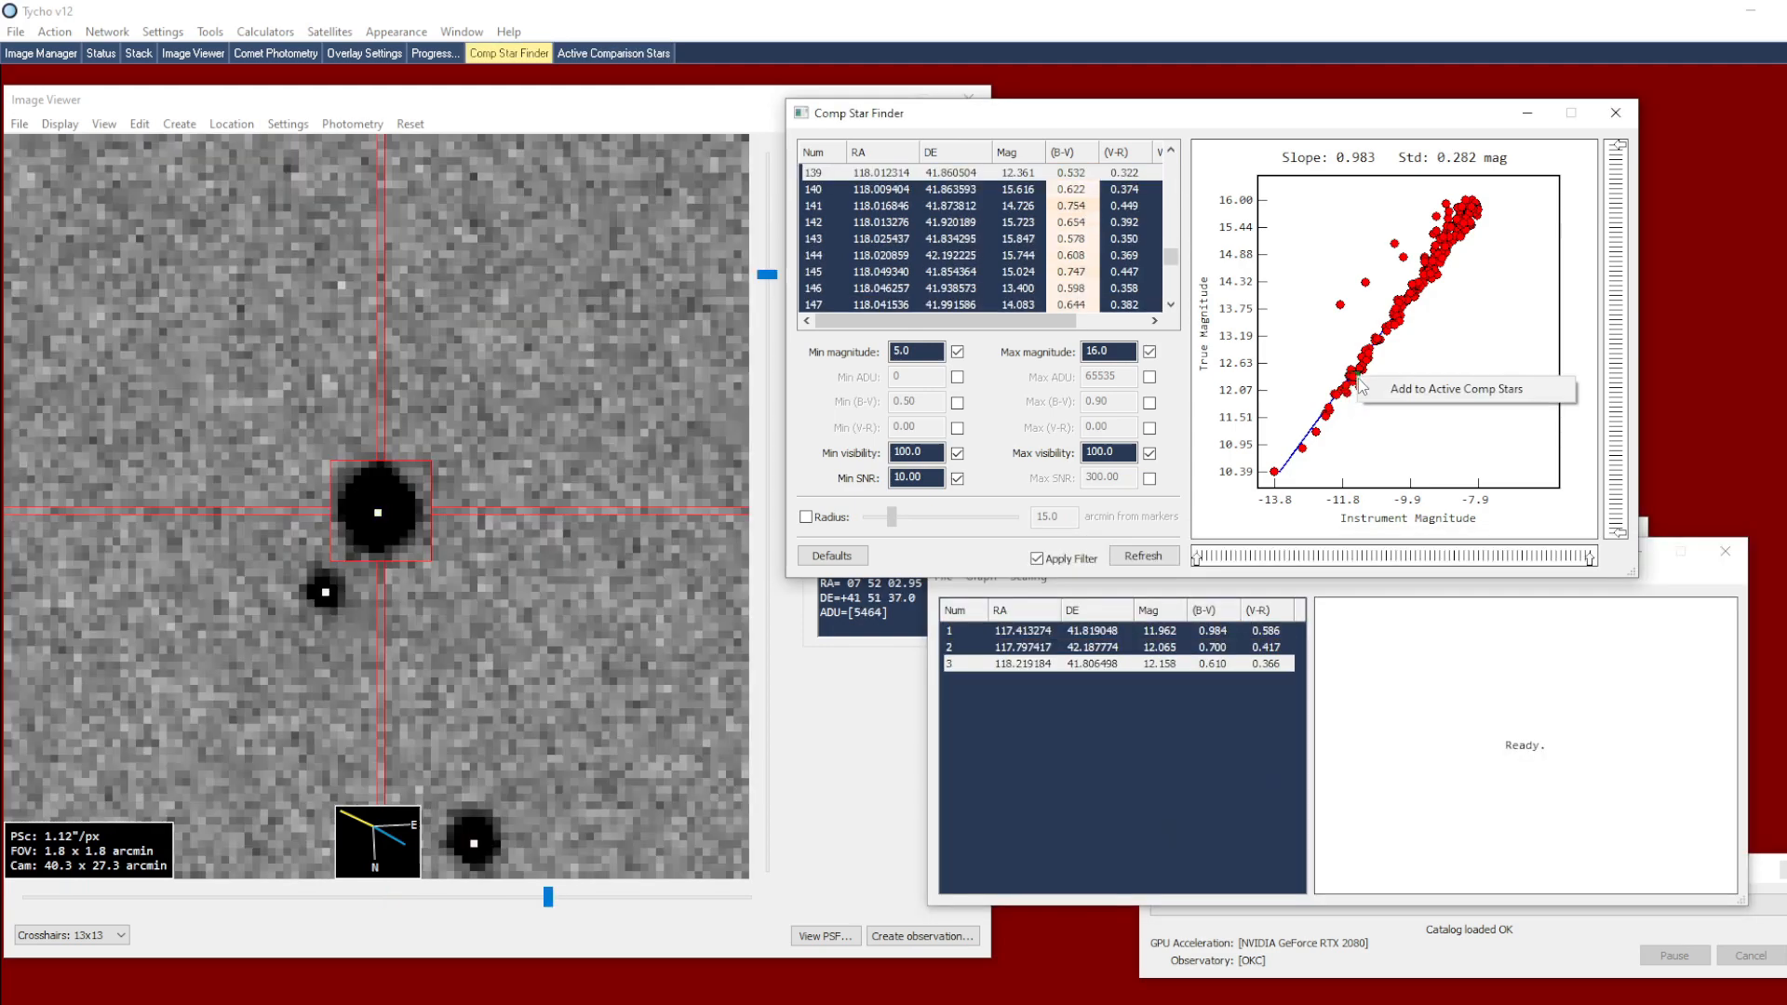
{"action": "left_click", "coordinate": [1387, 386]}
{"action": "right_click", "coordinate": [1364, 373]}
{"action": "left_click", "coordinate": [1372, 383]}
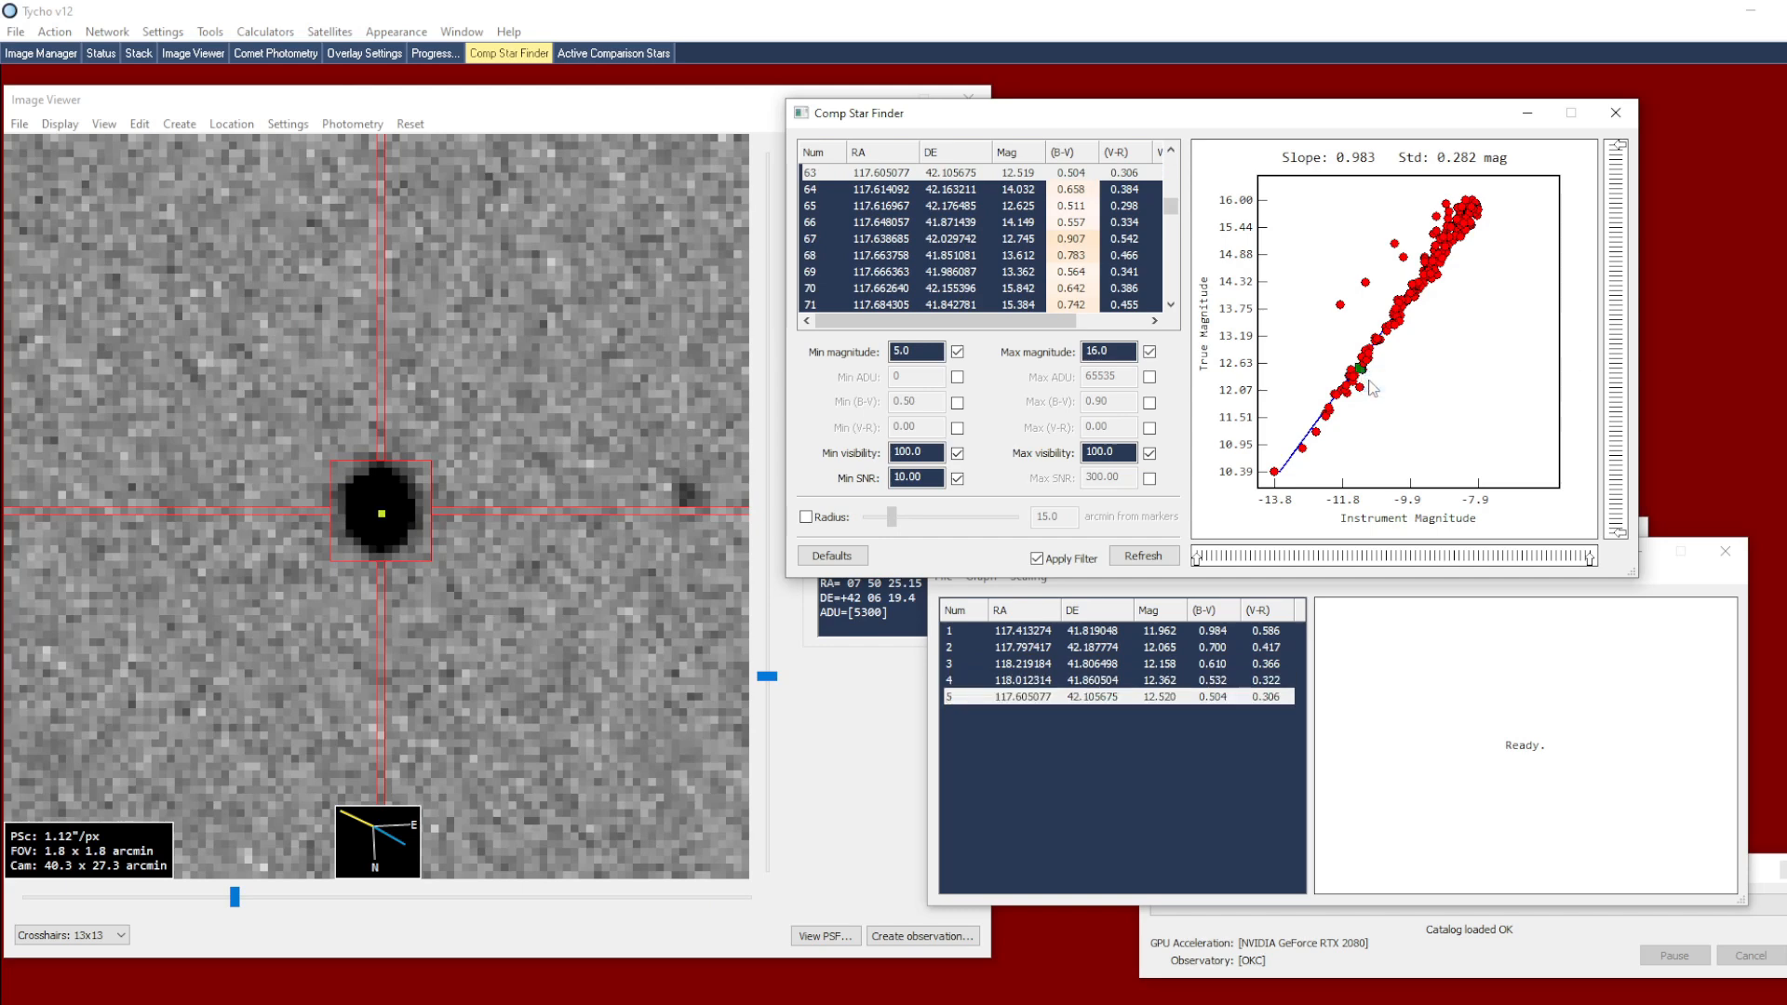
{"action": "right_click", "coordinate": [1372, 372]}
{"action": "left_click", "coordinate": [1383, 382]}
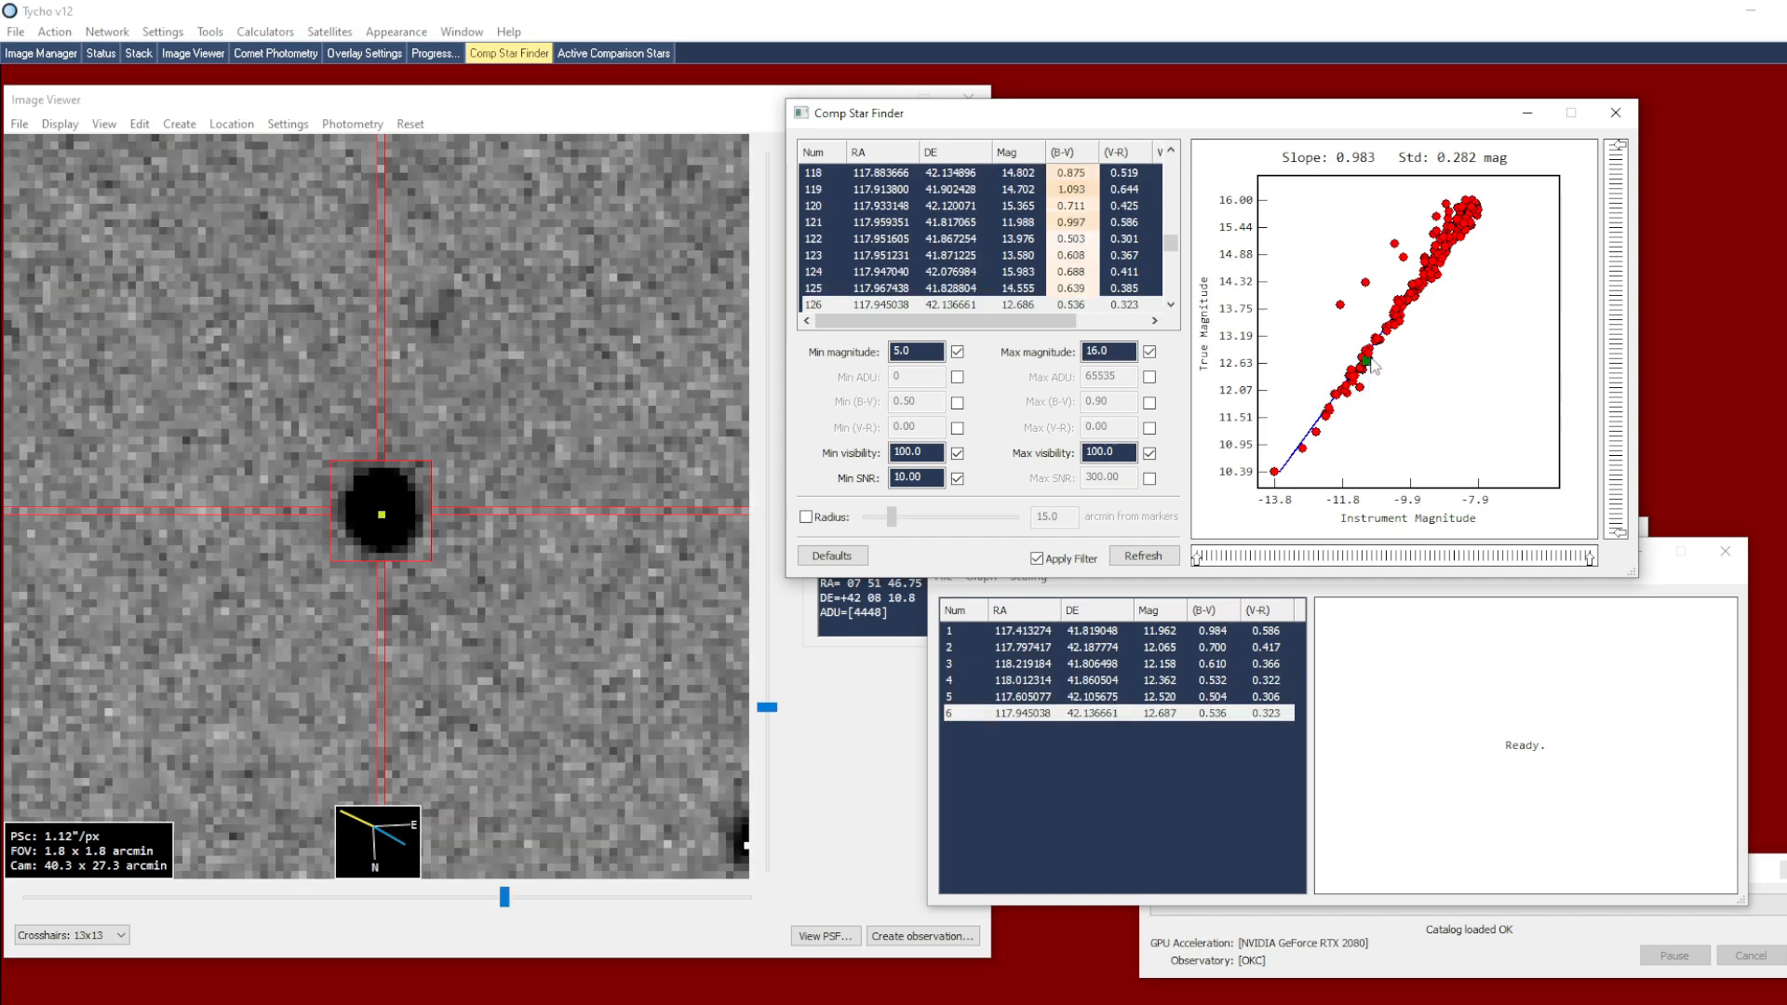
{"action": "right_click", "coordinate": [1373, 352]}
{"action": "left_click", "coordinate": [1389, 365]}
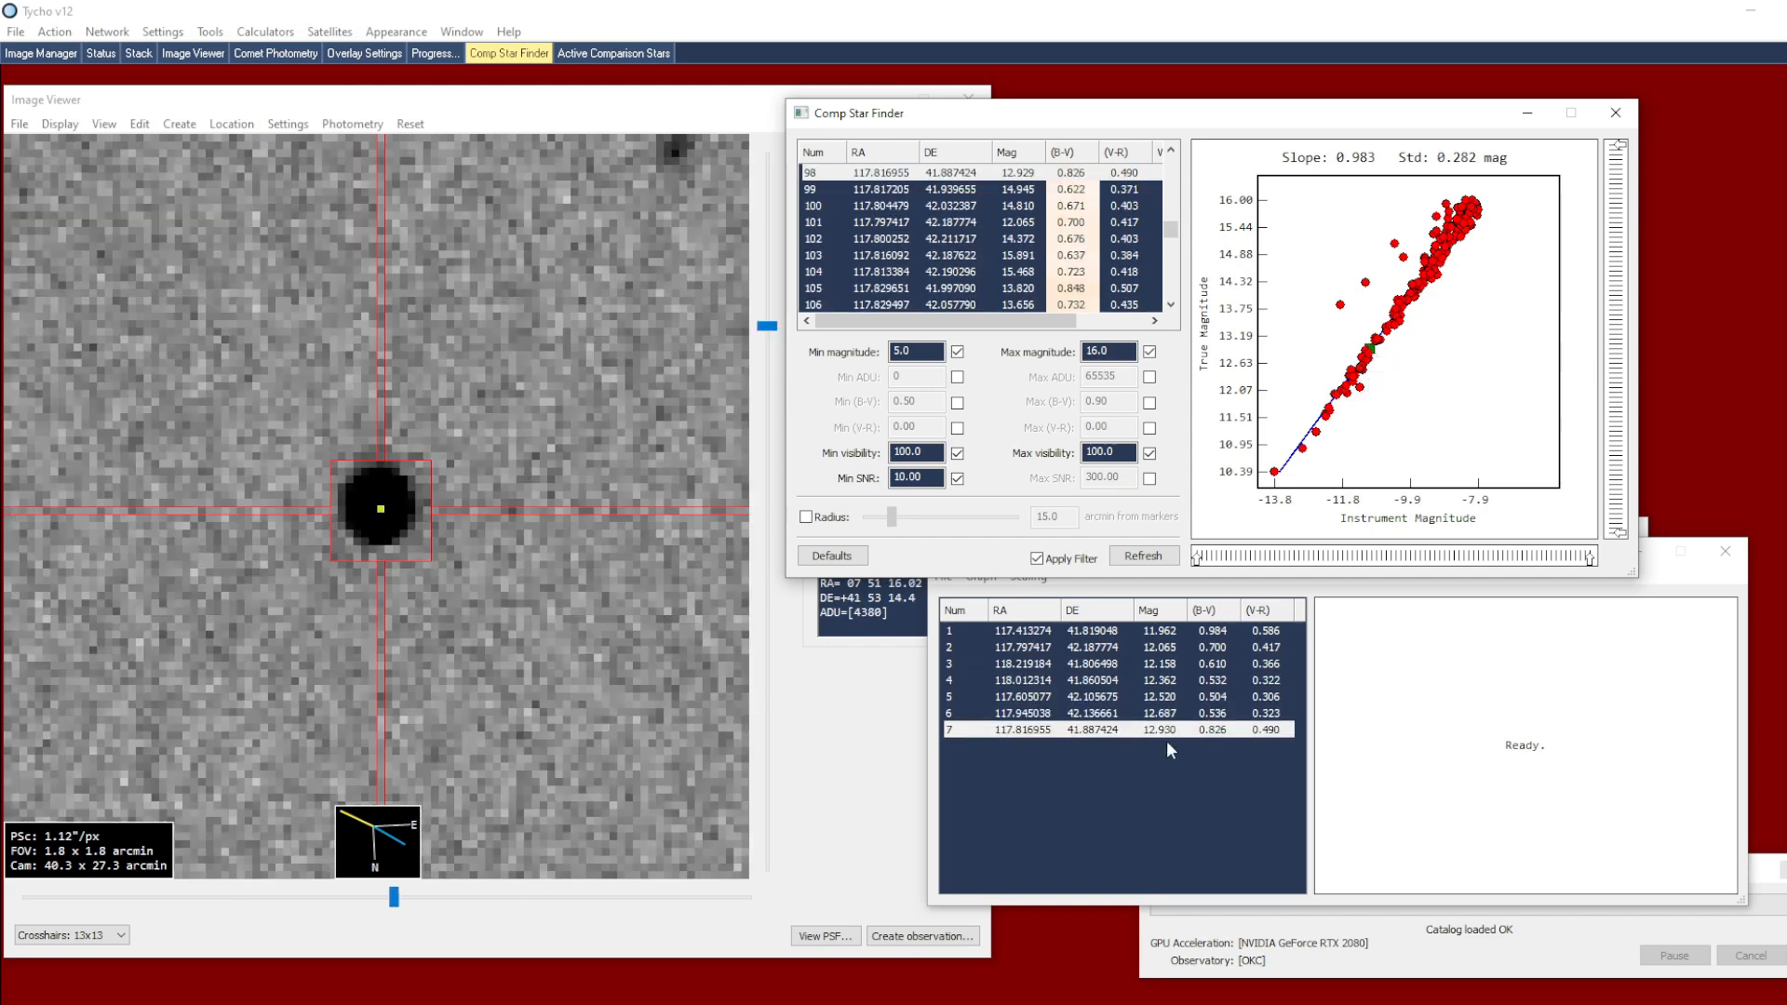
Close the active comparison star list and generate the photometry measurements for comet 13P
{"action": "left_click", "coordinate": [1129, 694]}
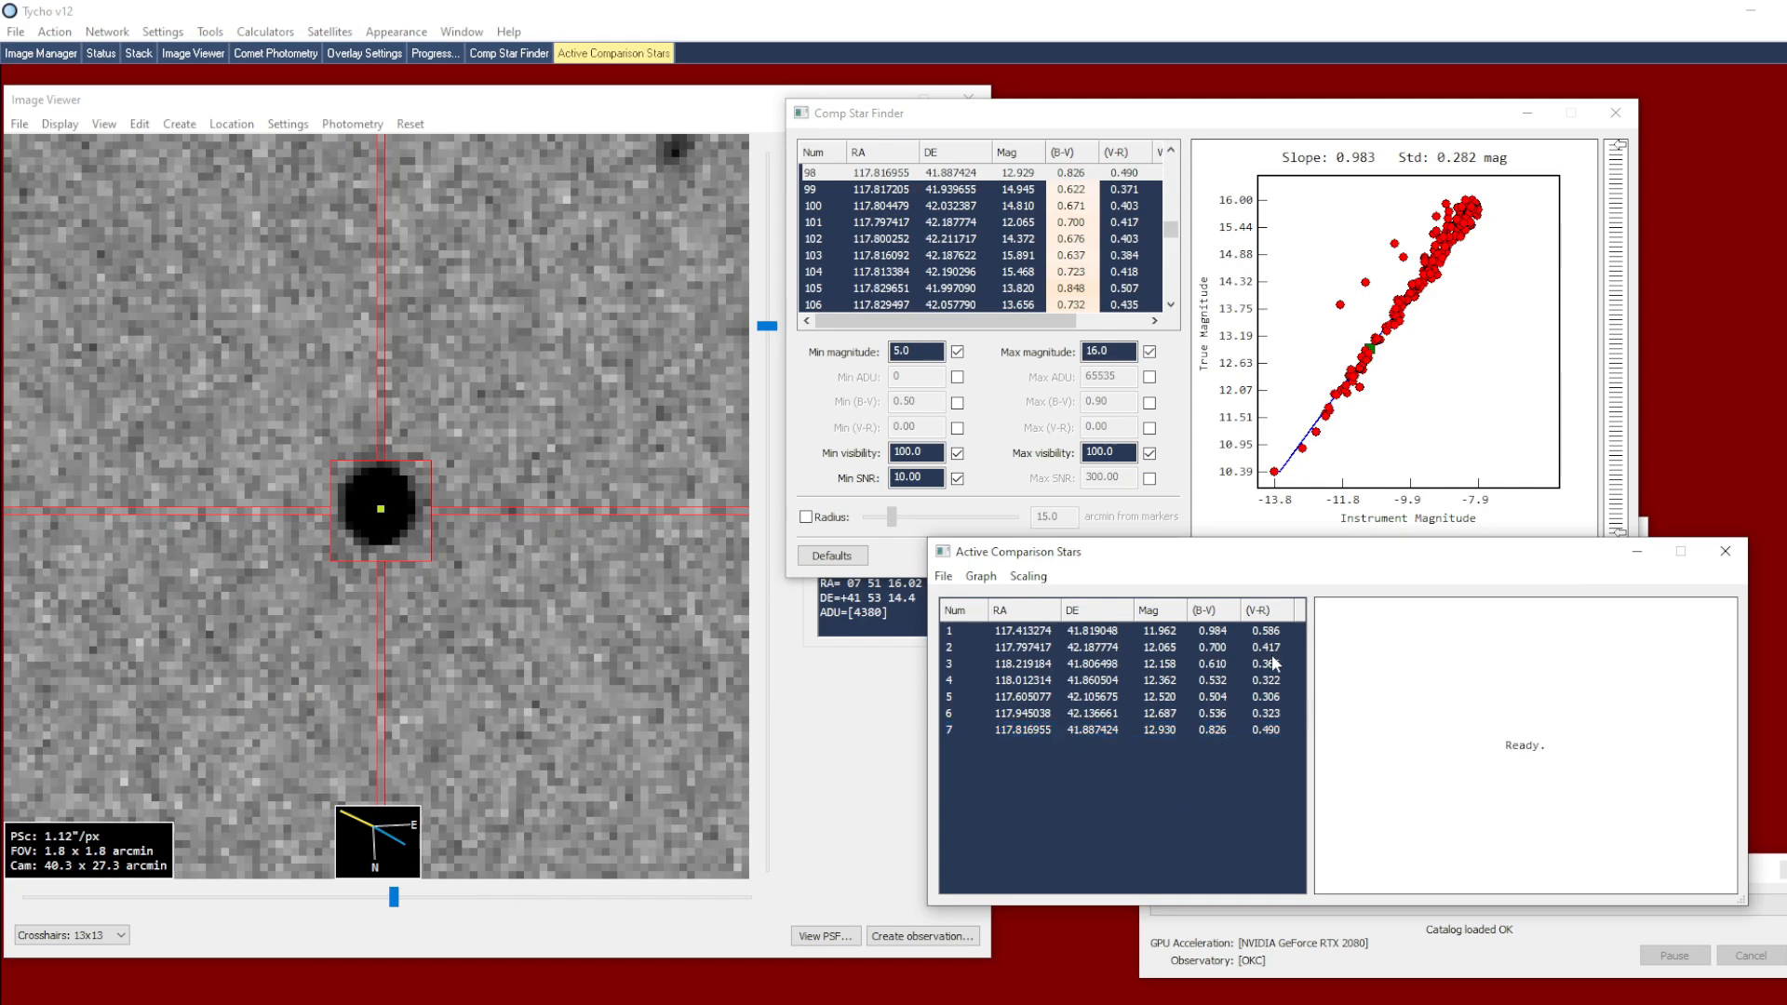
{"action": "left_click", "coordinate": [1725, 552]}
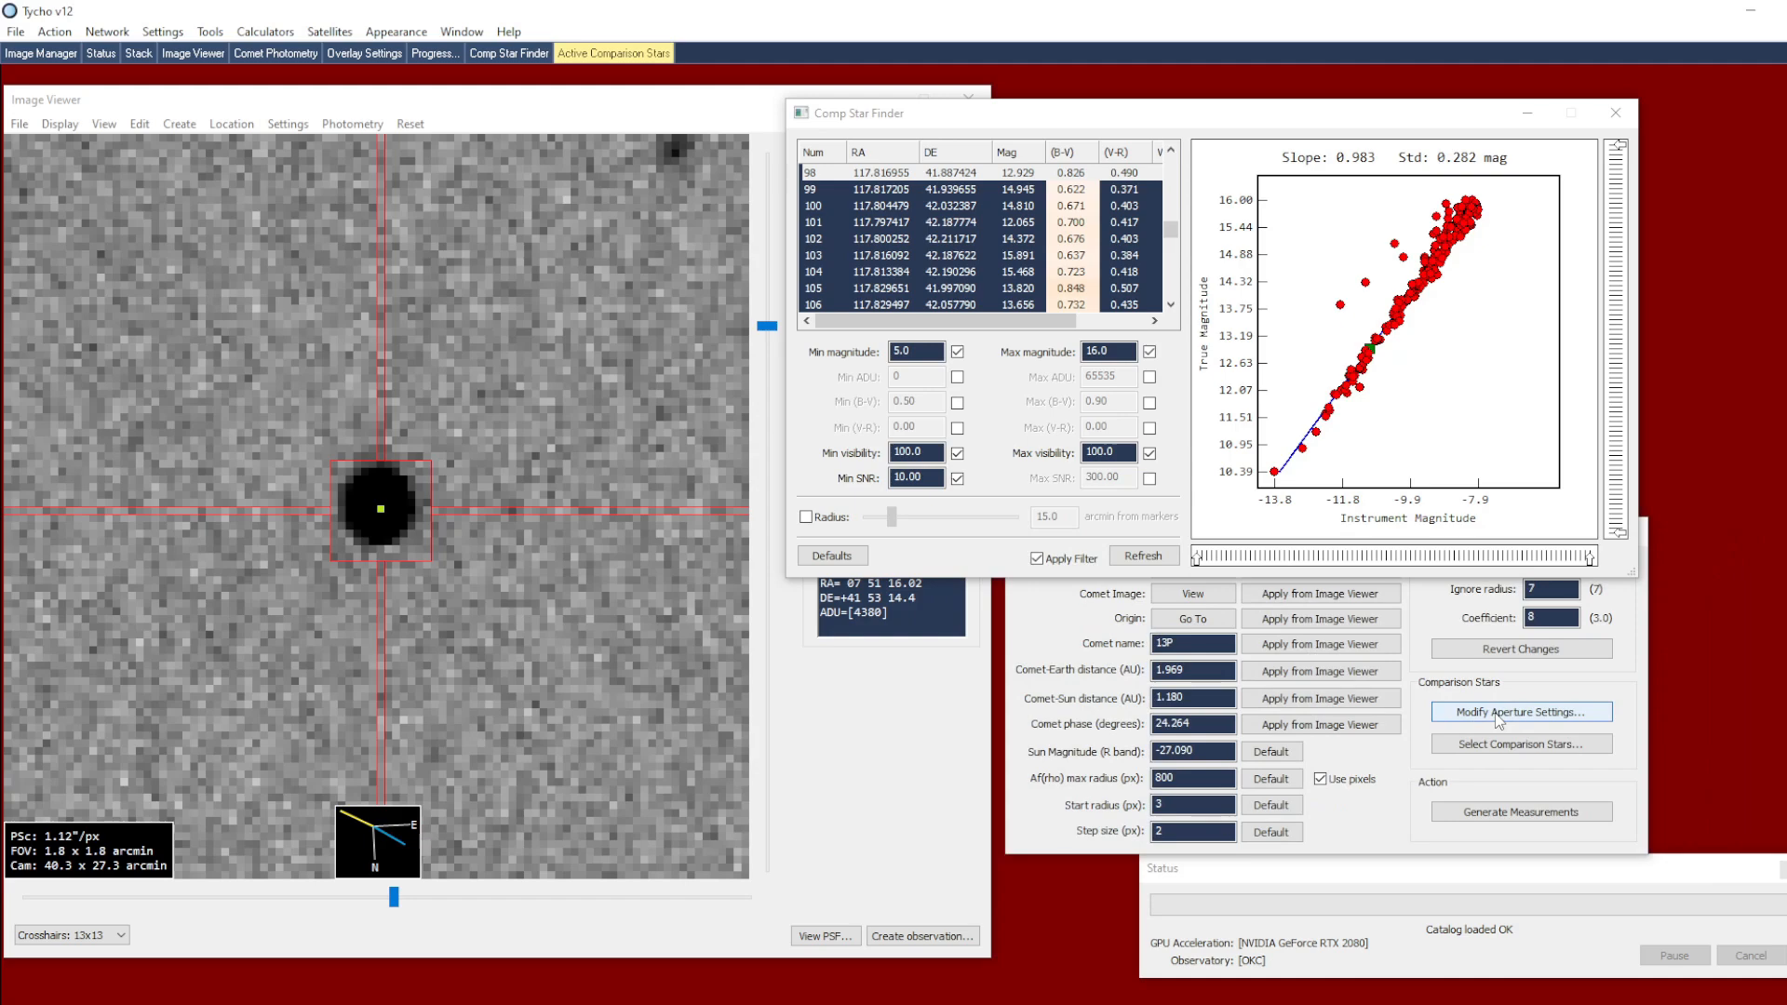
{"action": "left_click", "coordinate": [1499, 811]}
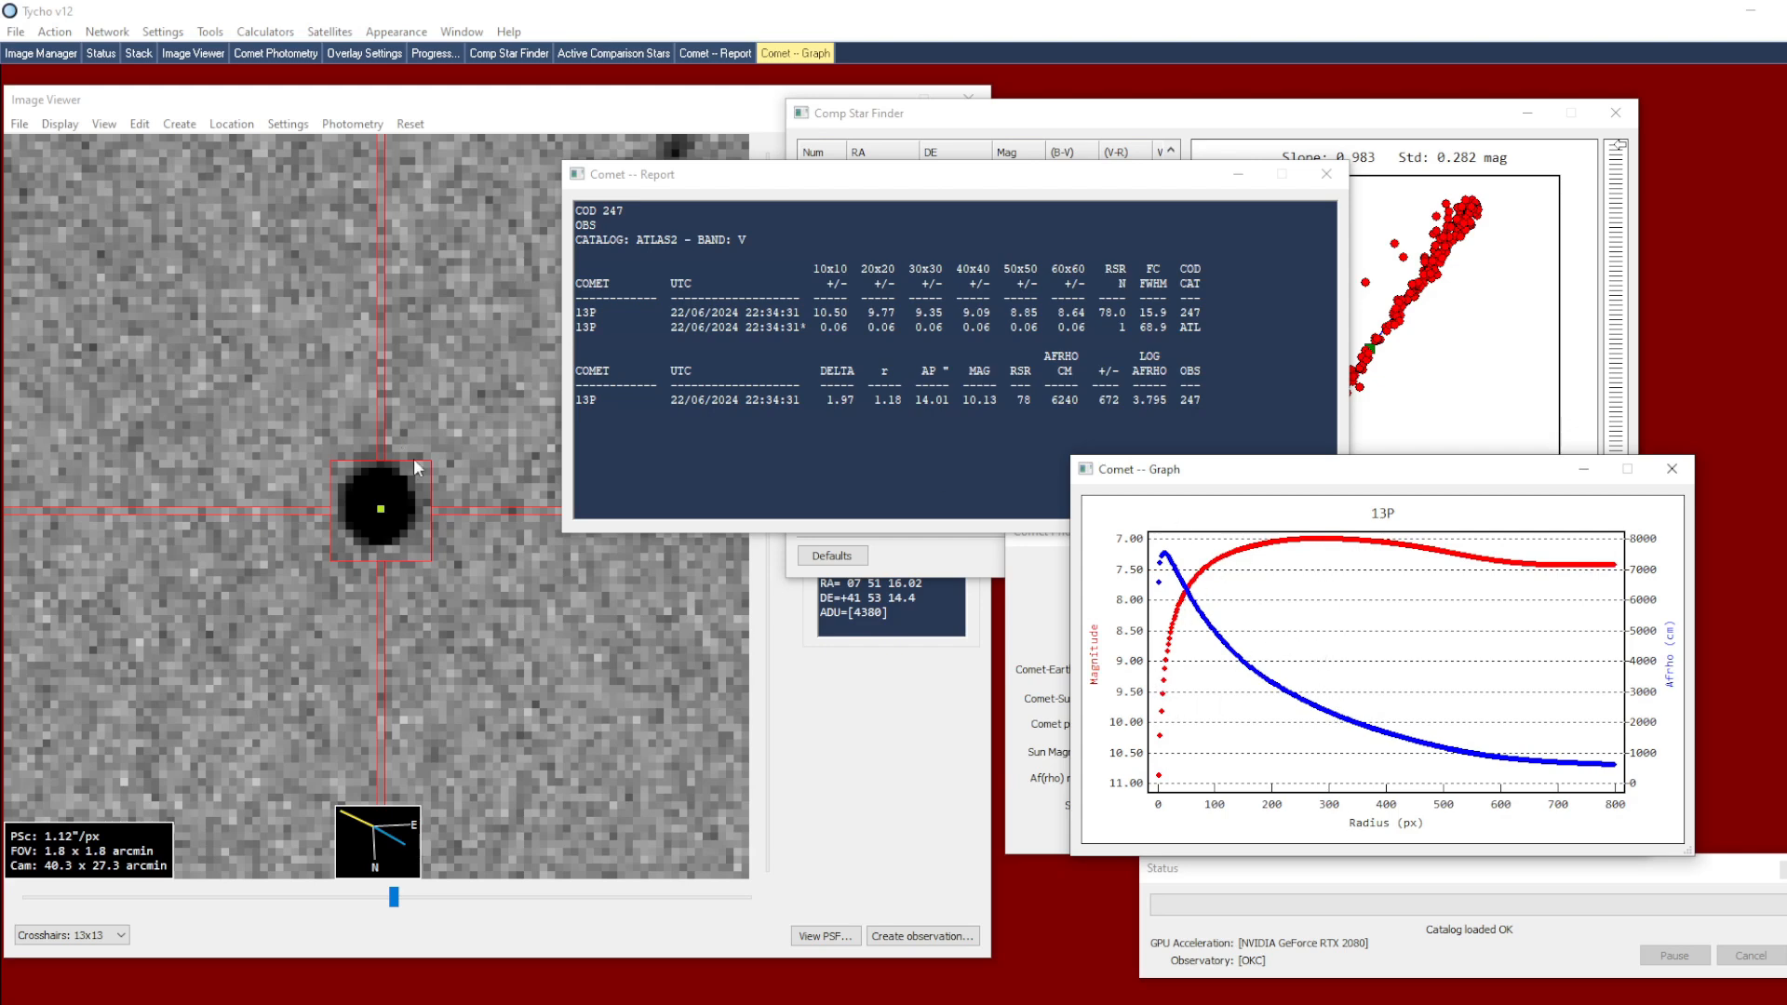
Go to the comet's origin in the image viewer and display the comet image
{"action": "scroll", "coordinate": [415, 448], "scroll_direction": "down", "scroll_amount": 3}
{"action": "left_click", "coordinate": [276, 53]}
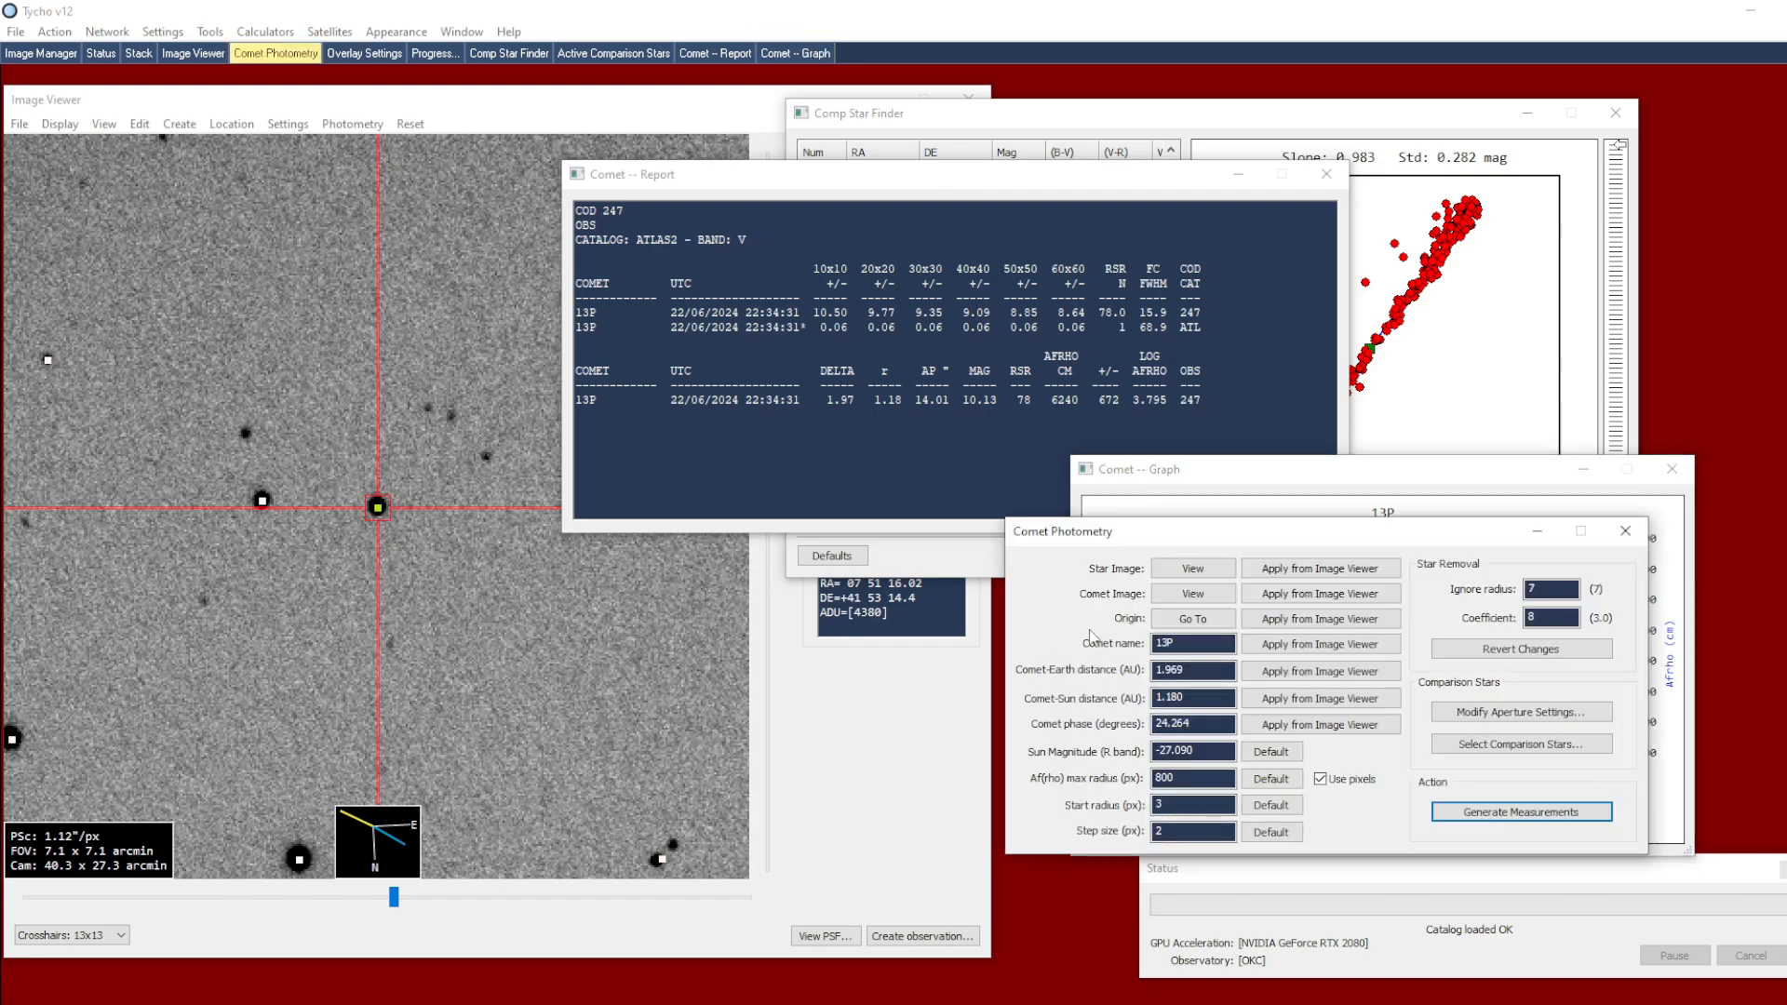
{"action": "left_click", "coordinate": [1175, 624]}
{"action": "scroll", "coordinate": [406, 489], "scroll_direction": "down", "scroll_amount": 1}
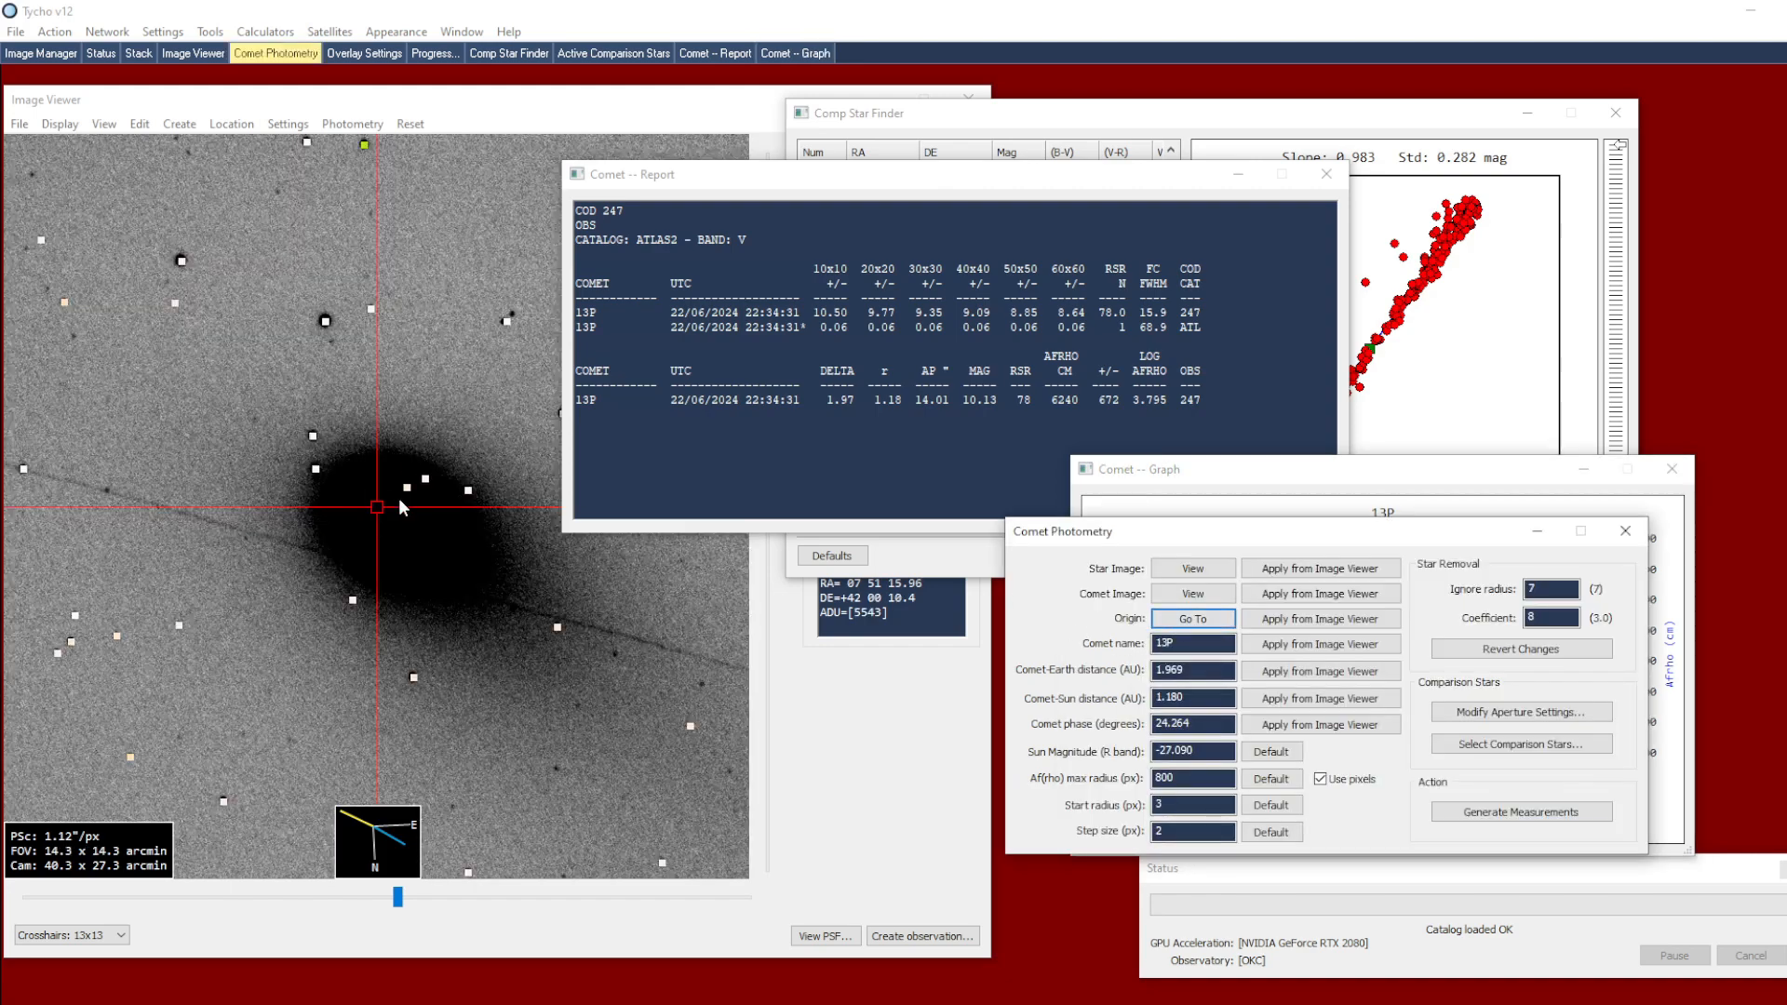
{"action": "left_click", "coordinate": [1194, 594]}
Arrange the photometry and graph windows so both stay accessible, and read the magnitude curve near its peak at about 300 px radius
{"action": "left_click_drag", "start_coordinate": [1193, 535], "coordinate": [1118, 683]}
{"action": "left_click_drag", "start_coordinate": [1215, 478], "coordinate": [1262, 467]}
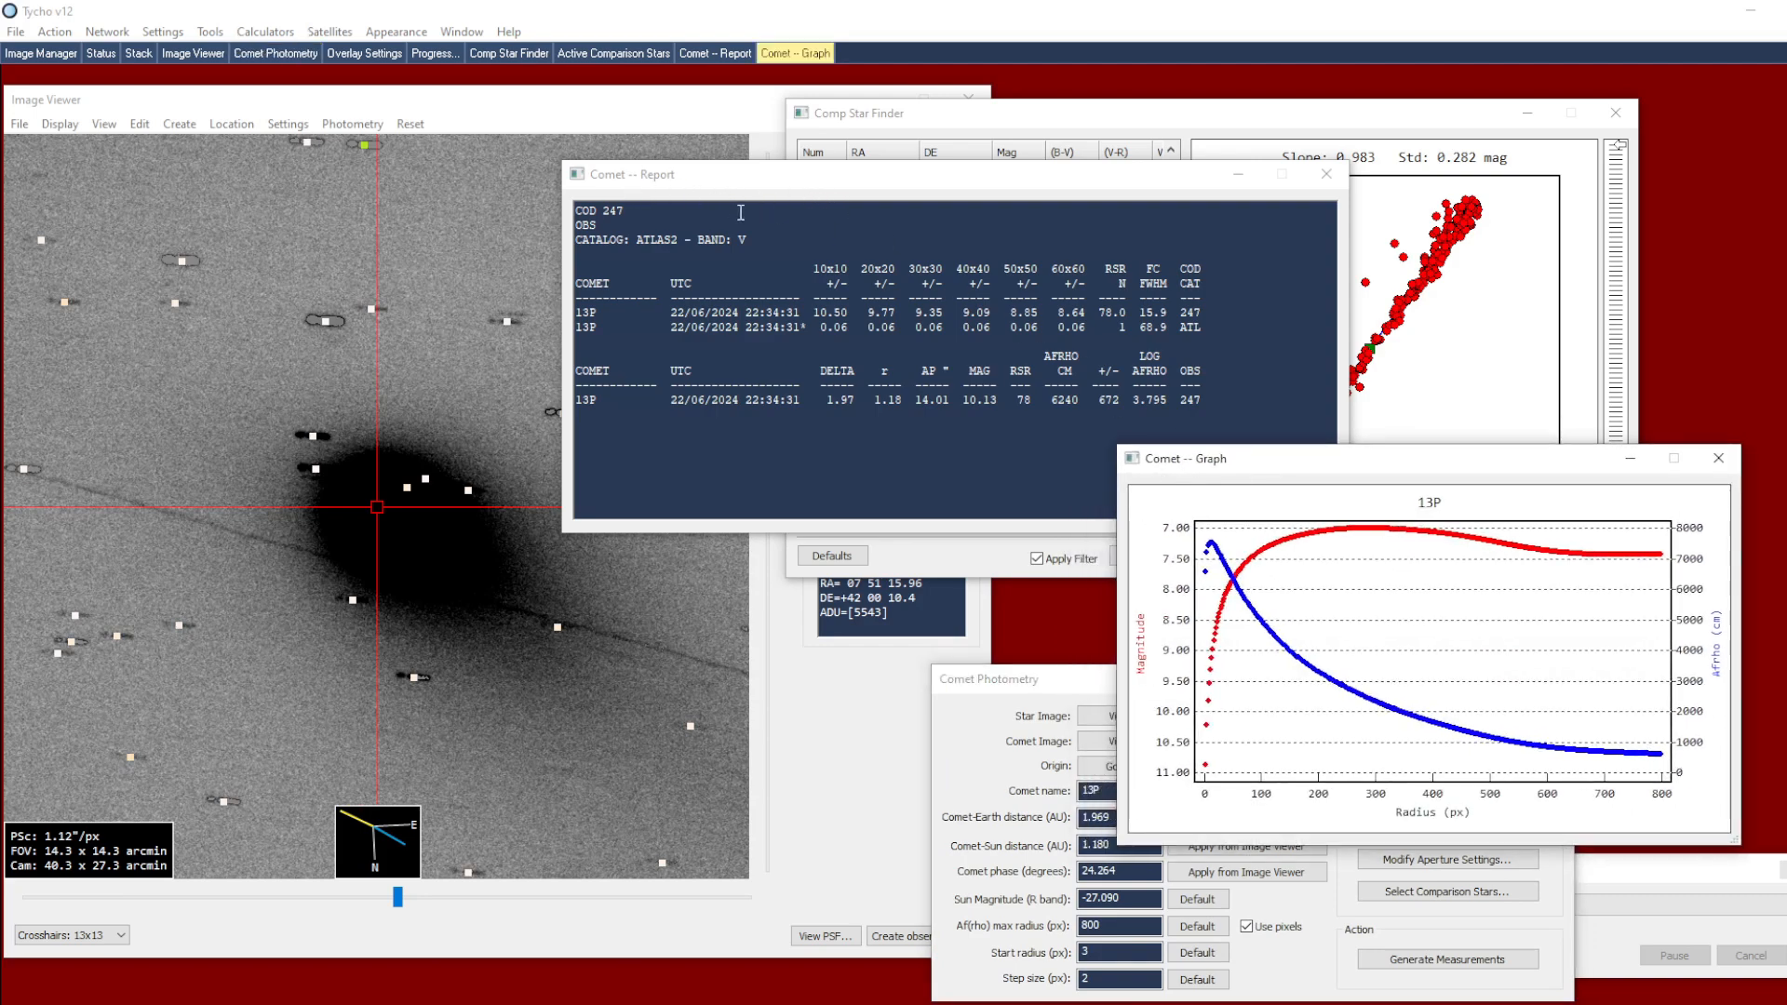
{"action": "left_click_drag", "start_coordinate": [1336, 460], "coordinate": [1376, 455]}
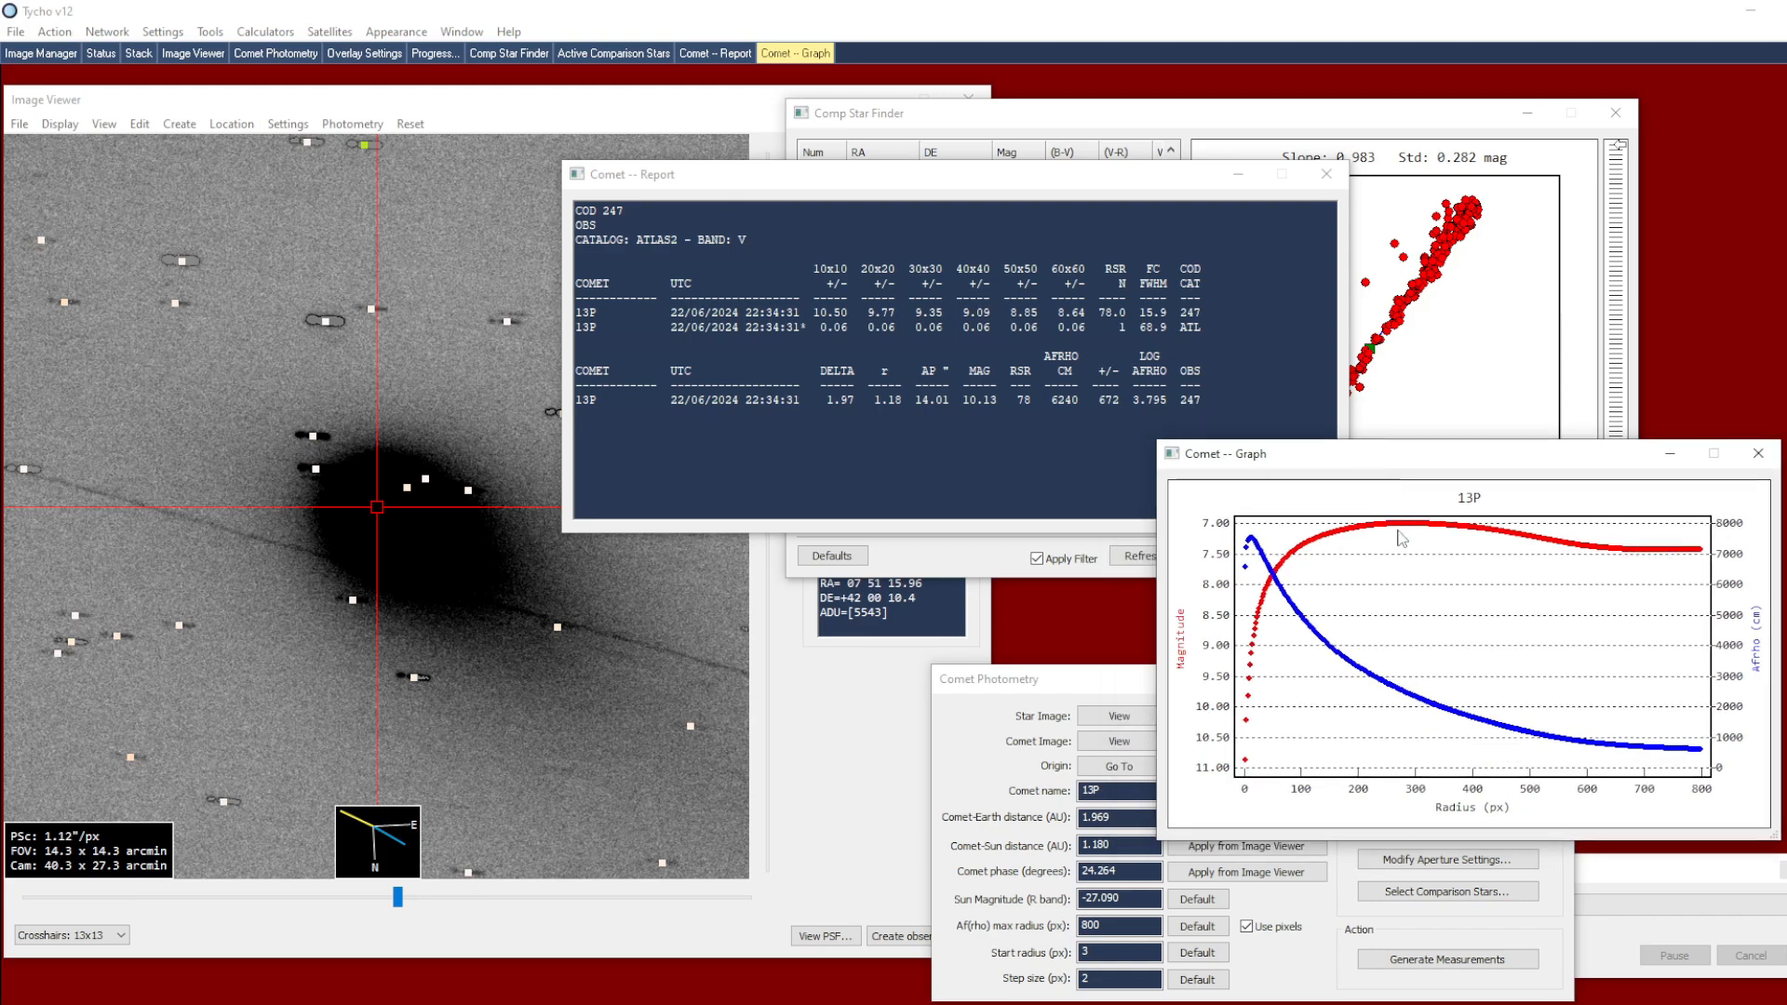
{"action": "mouse_move", "coordinate": [1393, 530]}
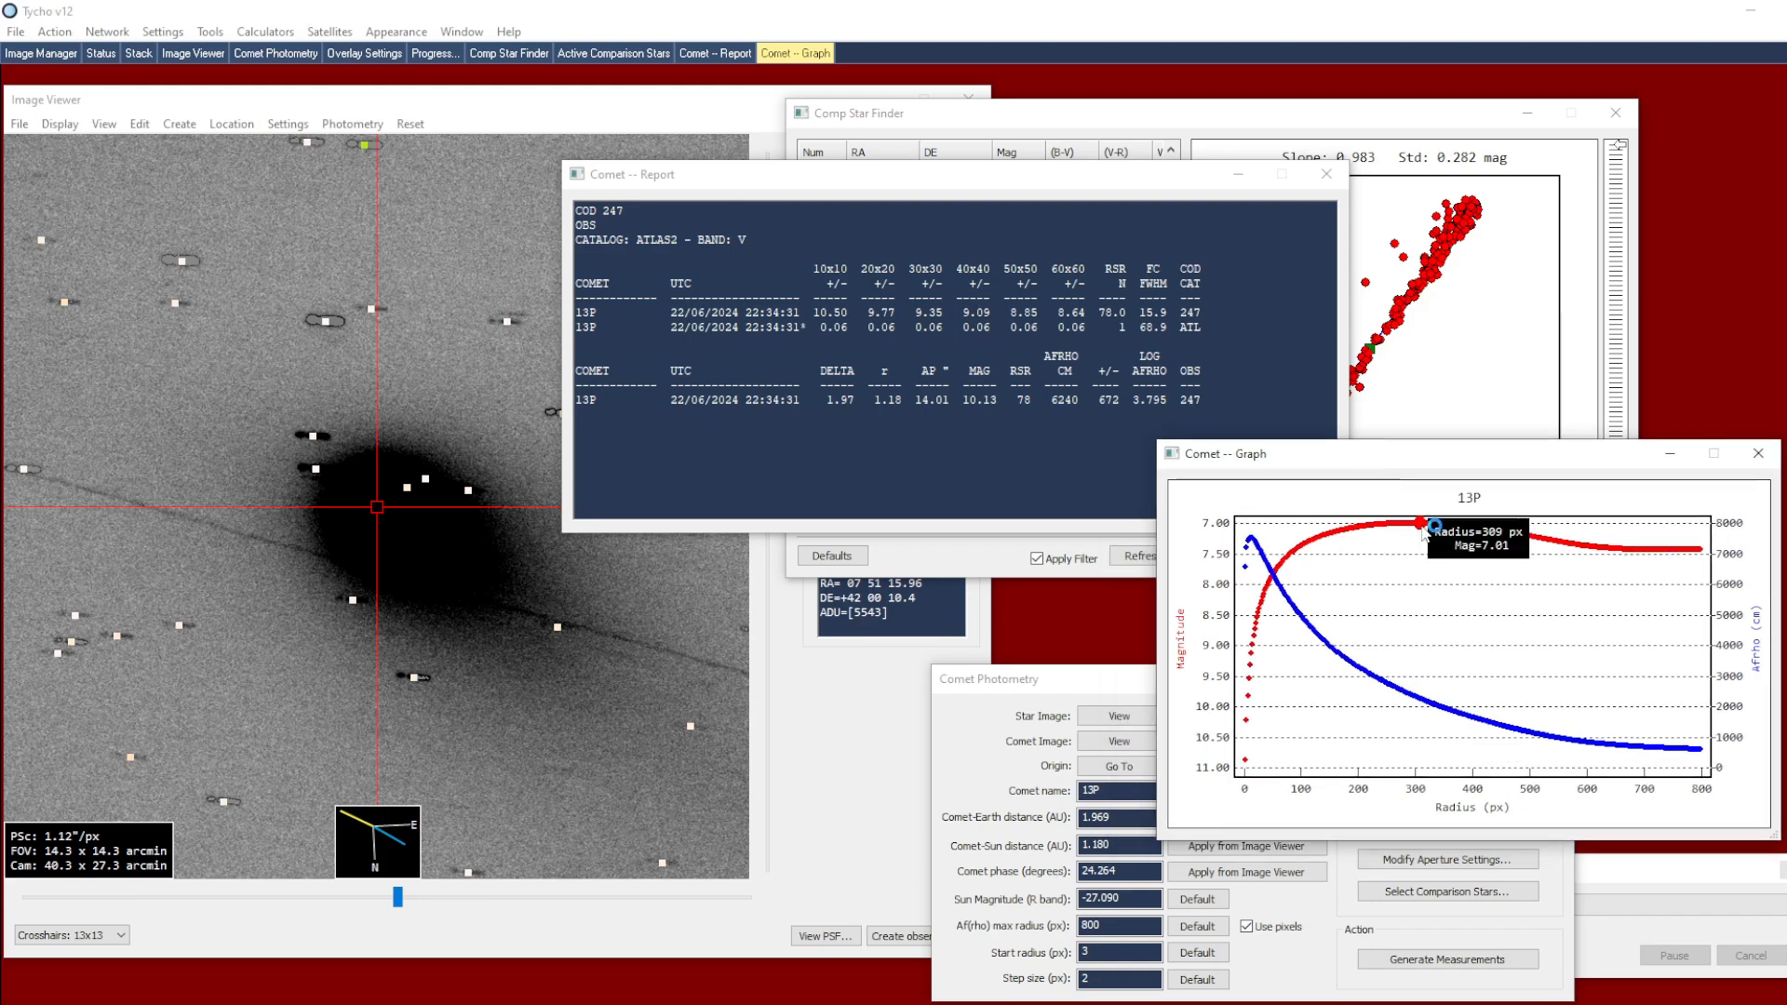
{"action": "left_click_drag", "start_coordinate": [1114, 685], "coordinate": [1059, 665]}
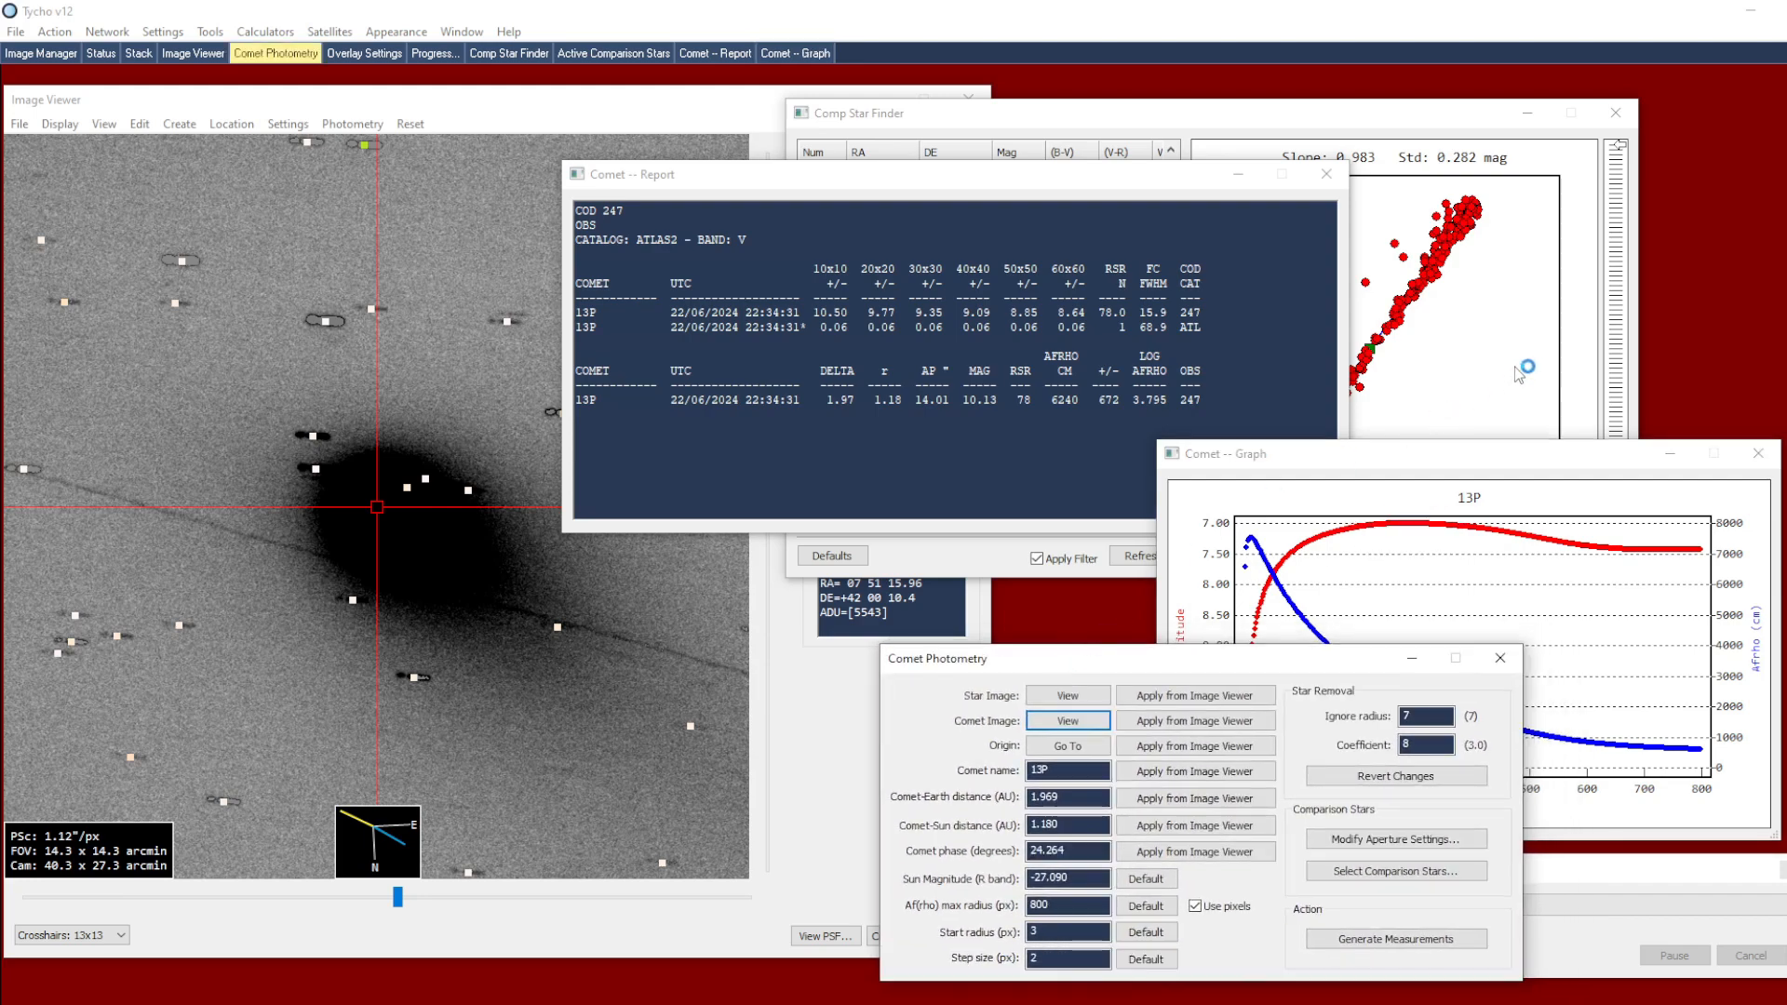